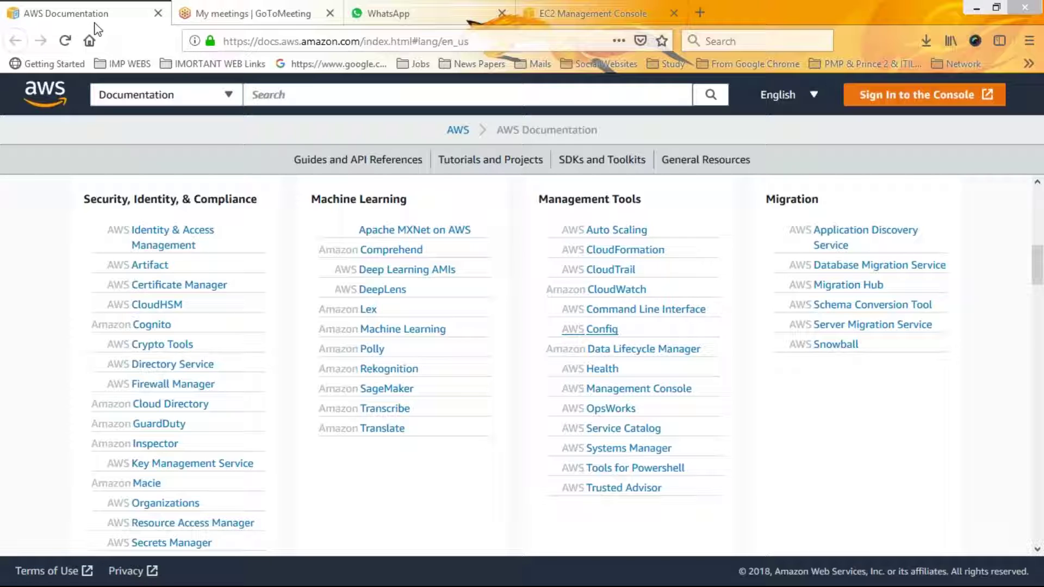
Go to the EC2 console and list the two running MK Create Windows OS instances.
{"action": "left_click", "coordinate": [612, 5]}
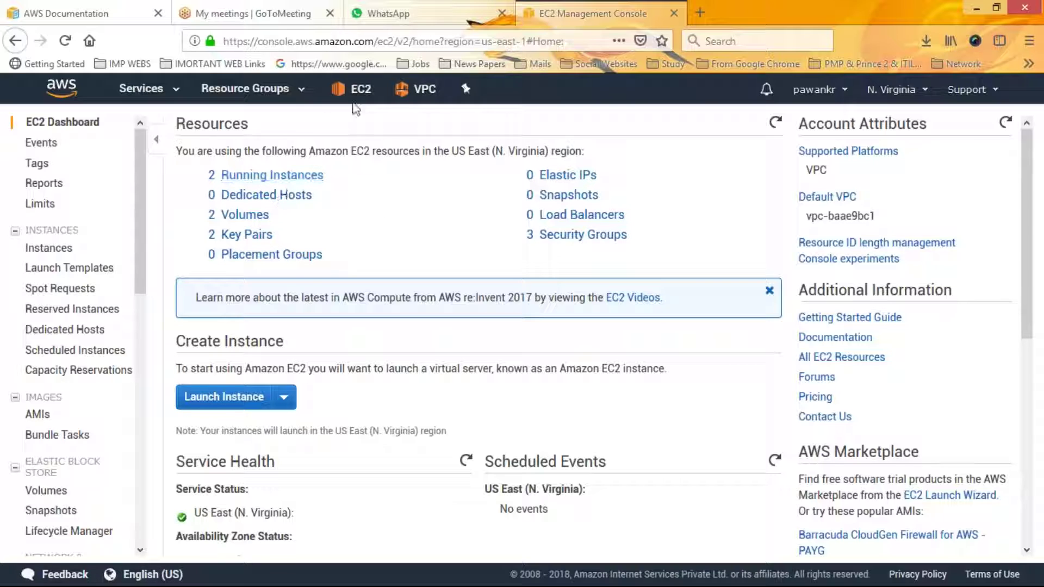
{"action": "left_click", "coordinate": [356, 91]}
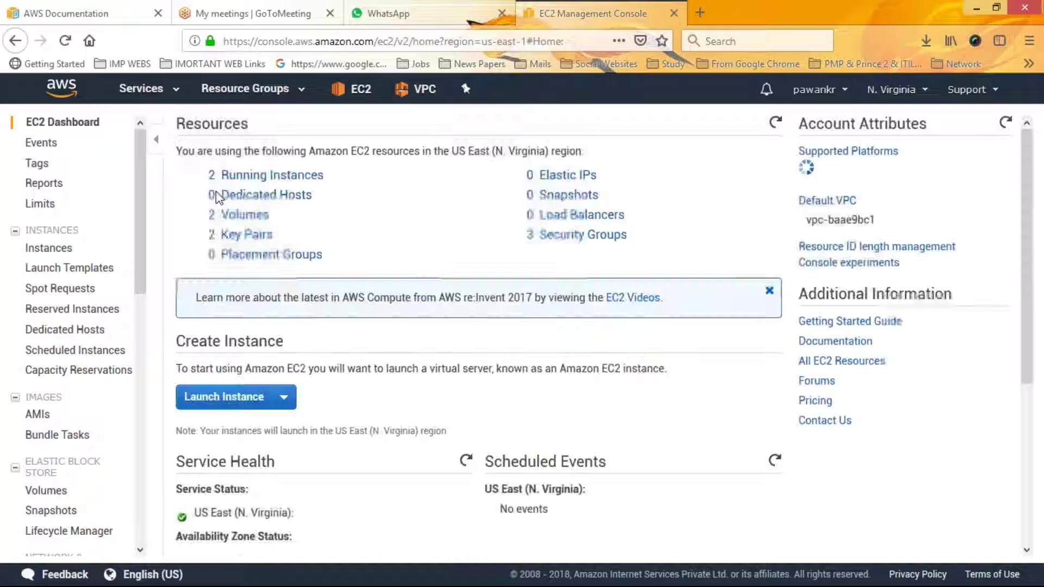
{"action": "left_click", "coordinate": [313, 174]}
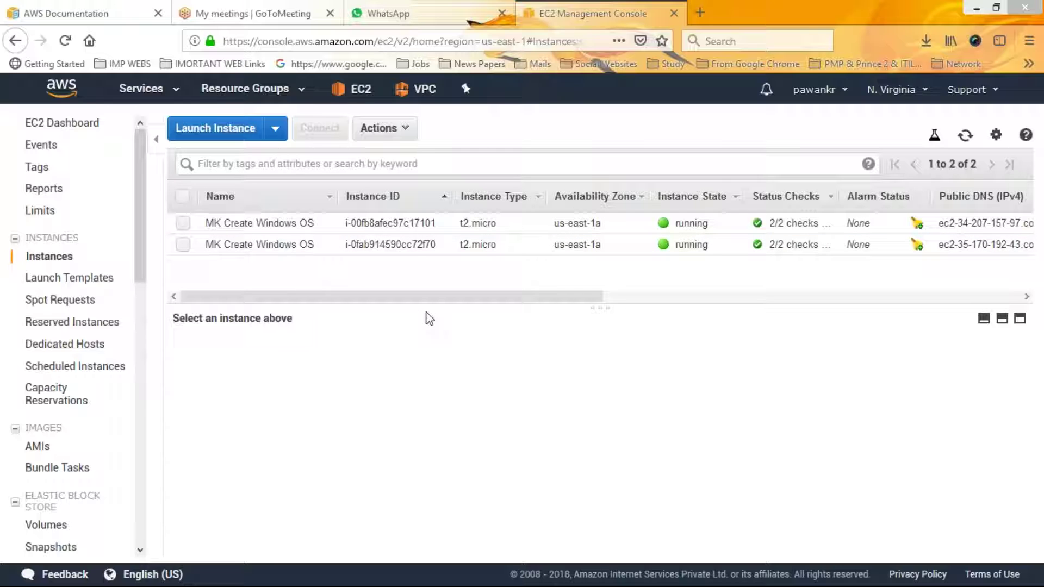
Select the first MK Create Windows OS instance, check its Actions, and start a new instance launch.
{"action": "left_click_drag", "start_coordinate": [448, 301], "coordinate": [355, 279]}
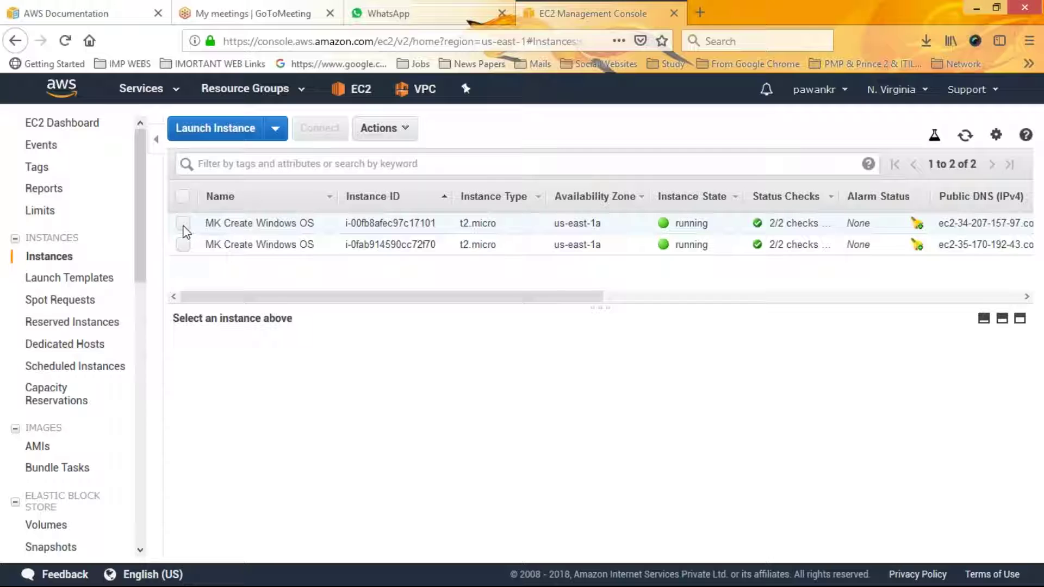
{"action": "left_click", "coordinate": [184, 226]}
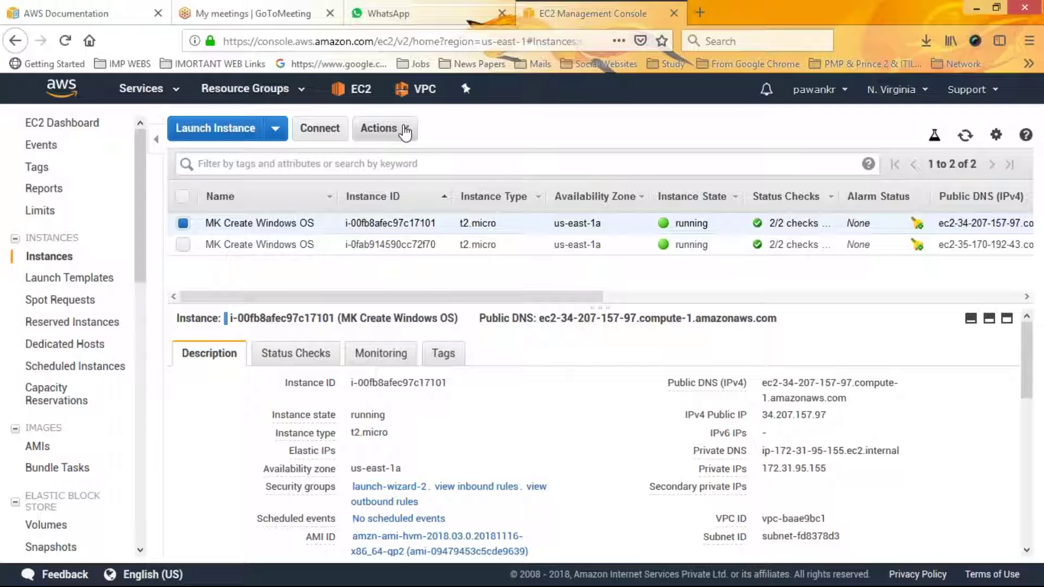
{"action": "left_click", "coordinate": [405, 130]}
{"action": "left_click", "coordinate": [449, 124]}
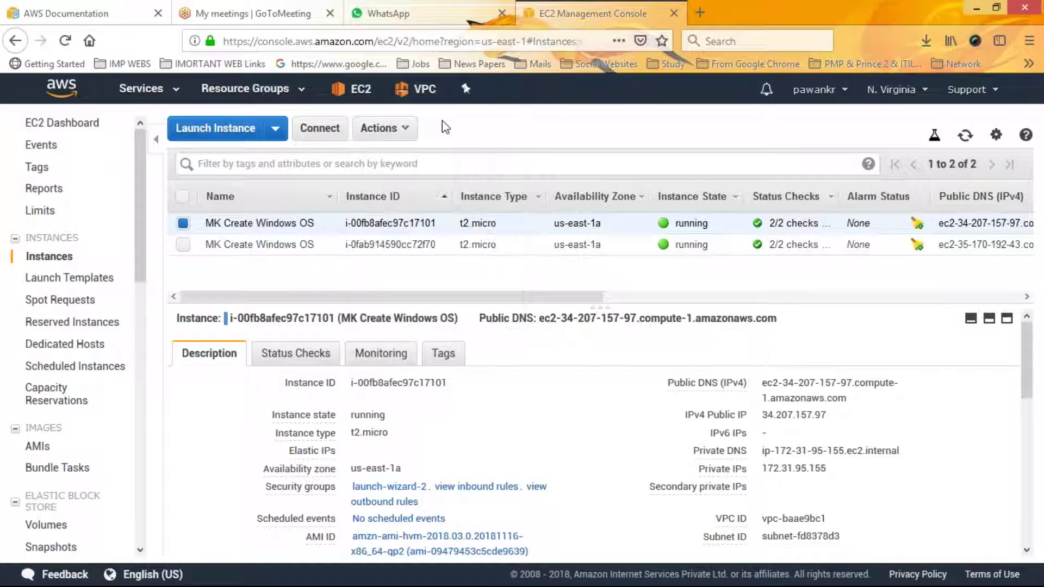
{"action": "left_click", "coordinate": [247, 128]}
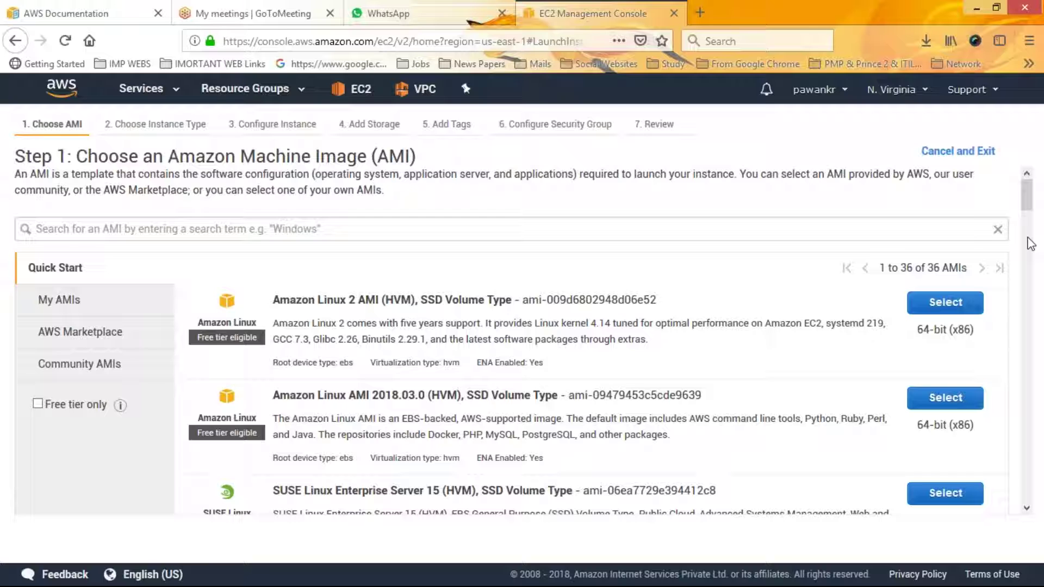
Pick the Red Hat Enterprise Linux 7.6 AMI, review its instance details, then abandon for the EC2 dashboard.
{"action": "scroll", "coordinate": [1029, 243], "scroll_direction": "down", "scroll_amount": 6}
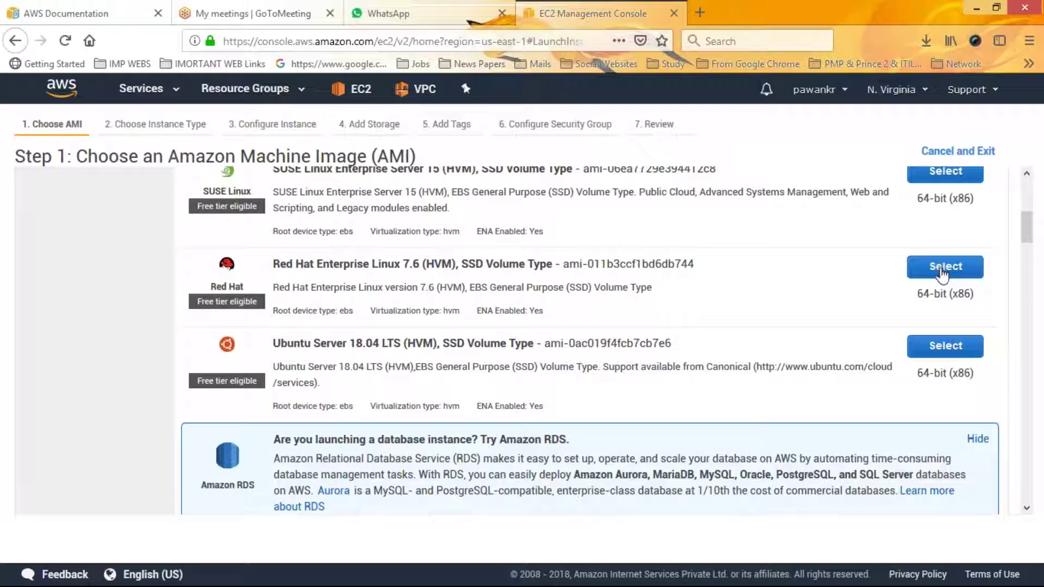
{"action": "left_click", "coordinate": [943, 272]}
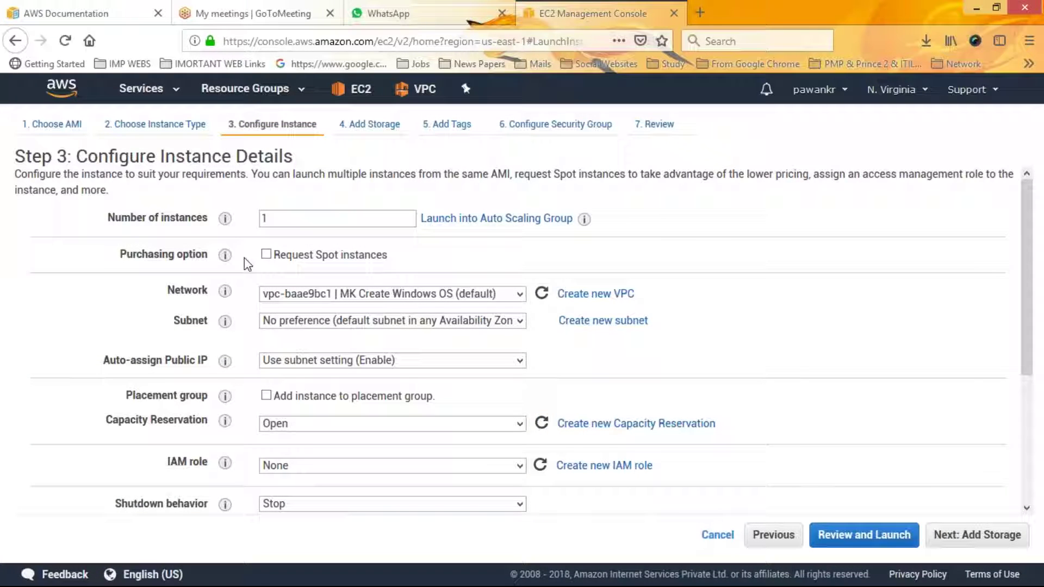
{"action": "left_click_drag", "start_coordinate": [115, 217], "coordinate": [191, 218]}
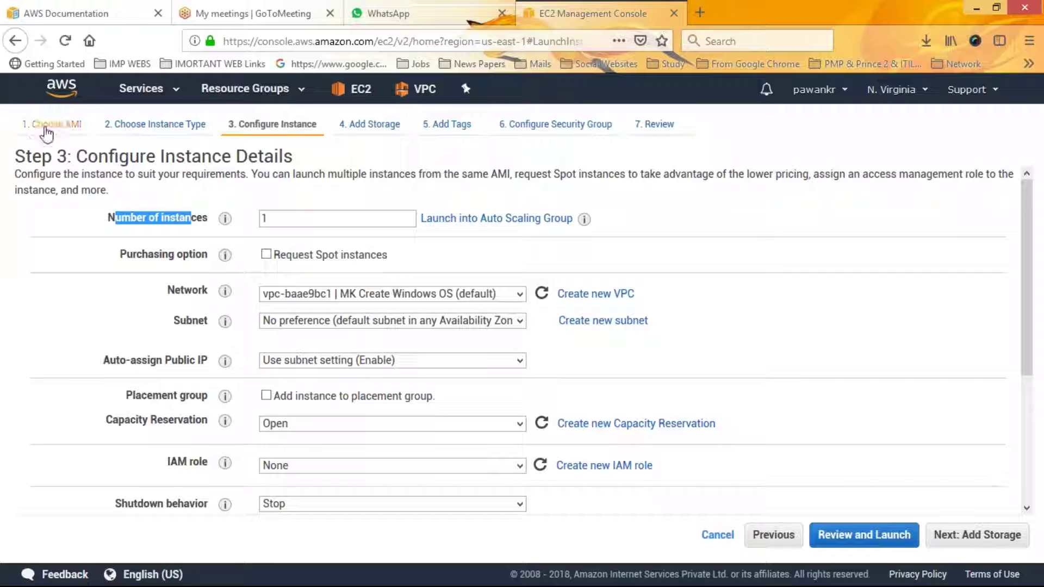
{"action": "left_click", "coordinate": [356, 88]}
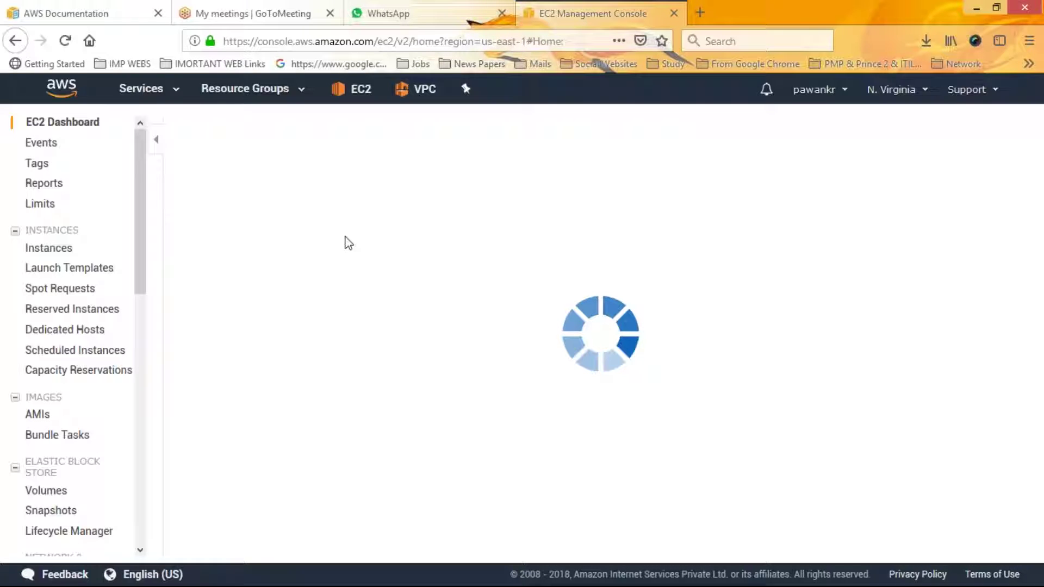
In Running Instances, show the Actions > Instance Settings menu for the second MK Create Windows OS instance.
{"action": "left_click", "coordinate": [268, 175]}
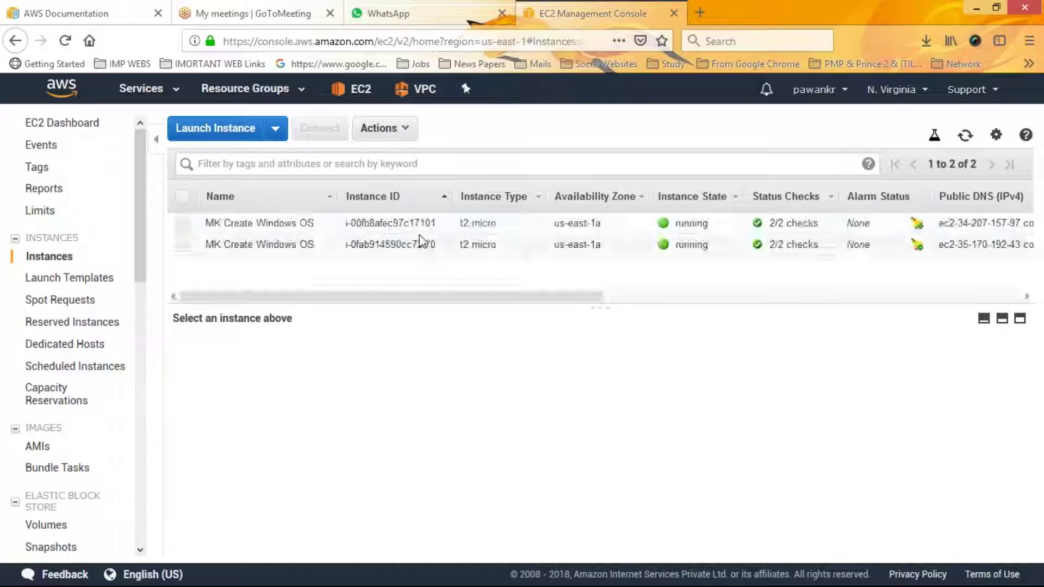
{"action": "left_click", "coordinate": [183, 224]}
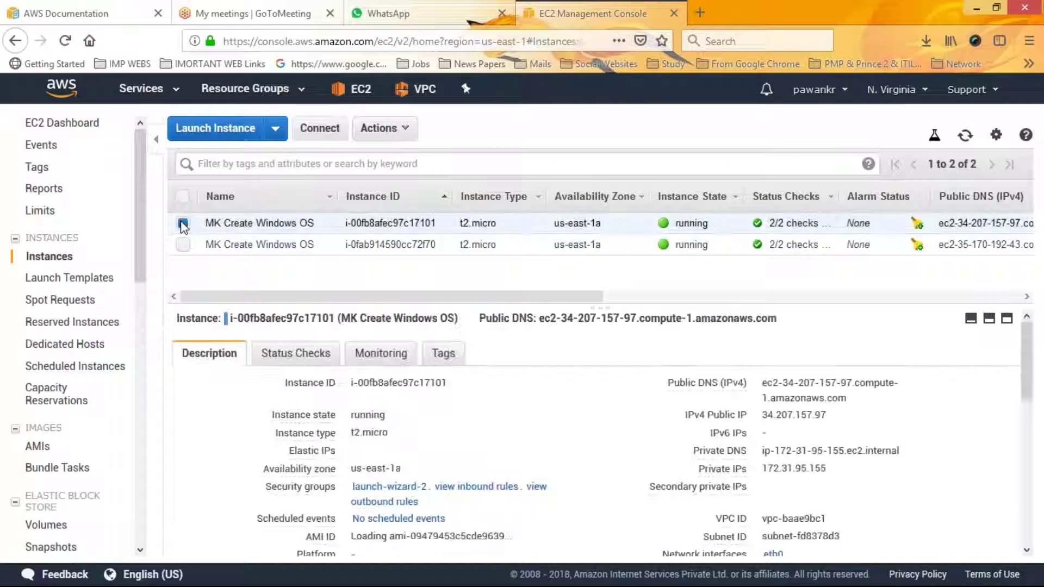
{"action": "left_click", "coordinate": [406, 131]}
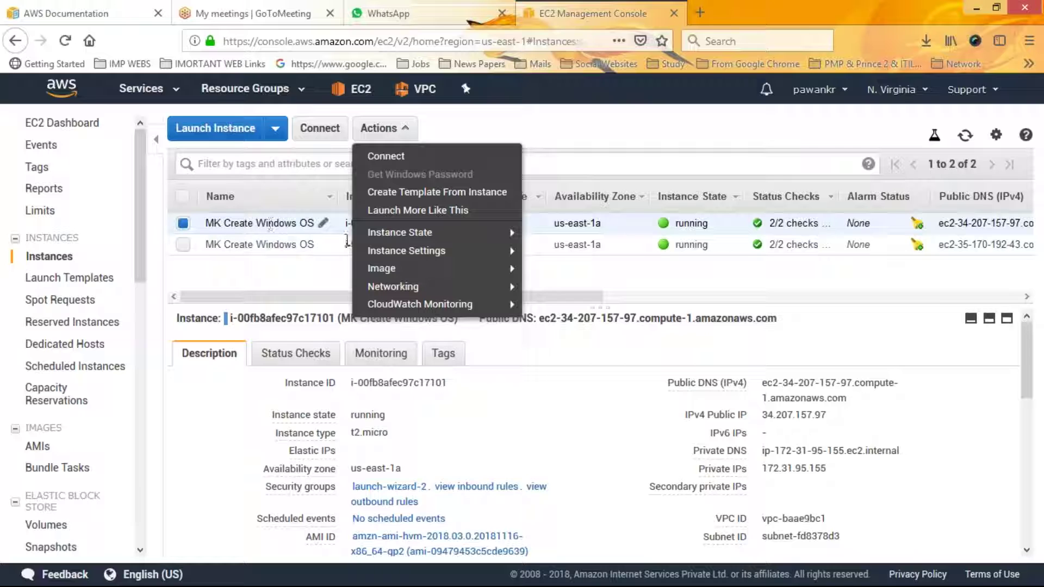
{"action": "mouse_move", "coordinate": [411, 239]}
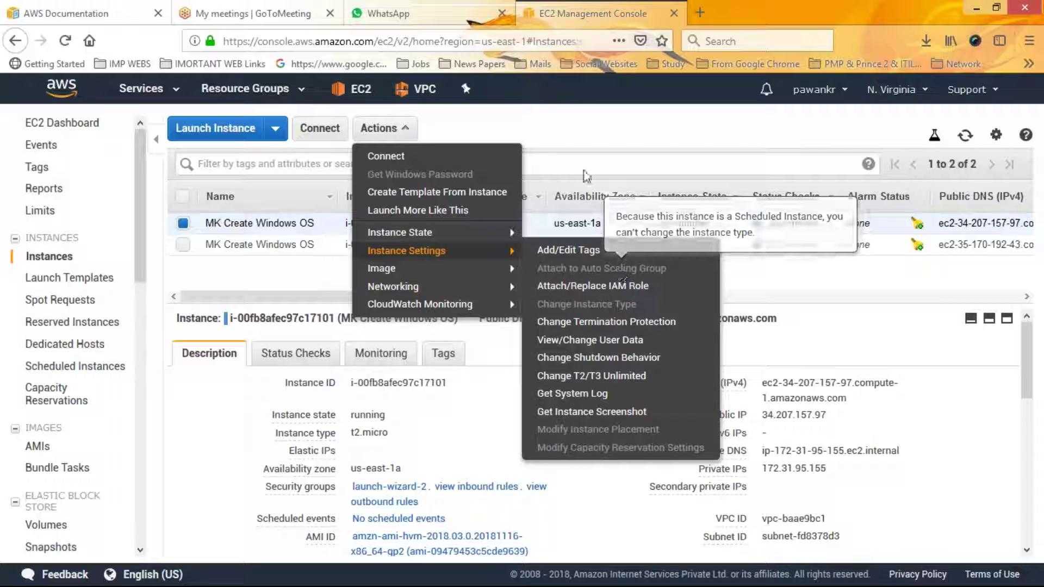
{"action": "left_click", "coordinate": [580, 134]}
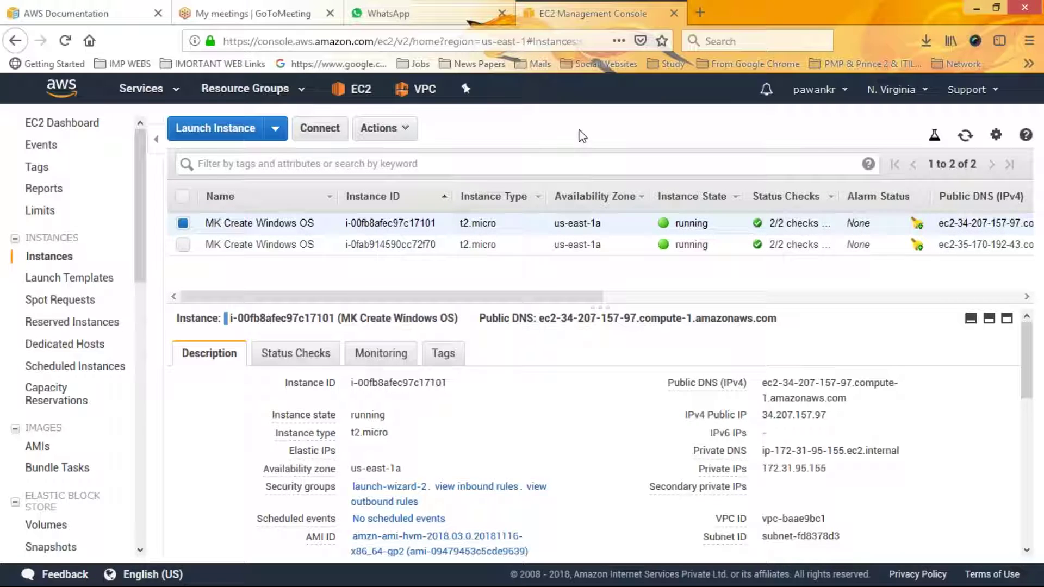
{"action": "left_click", "coordinate": [183, 245]}
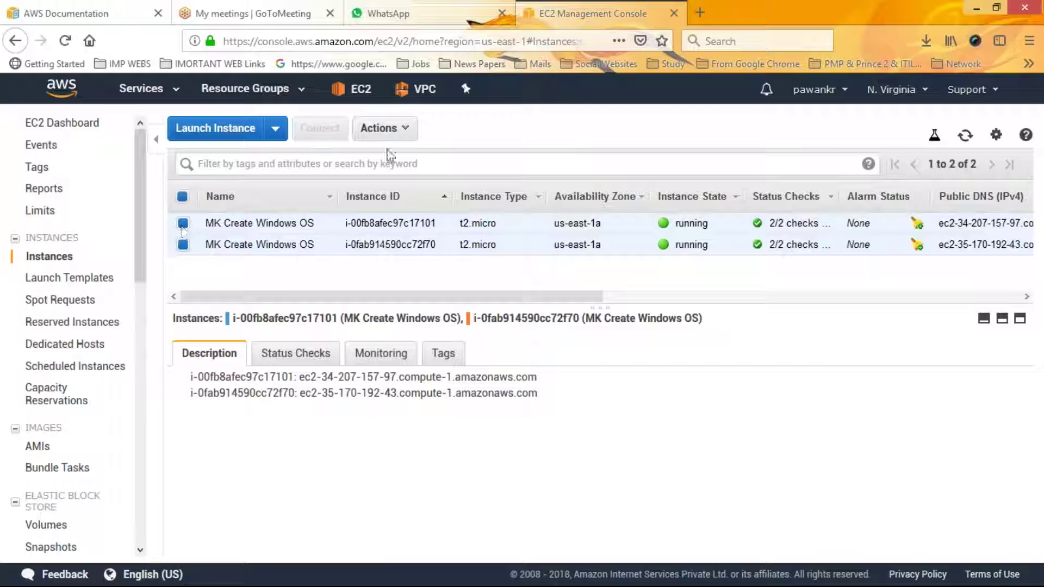
{"action": "left_click", "coordinate": [405, 131]}
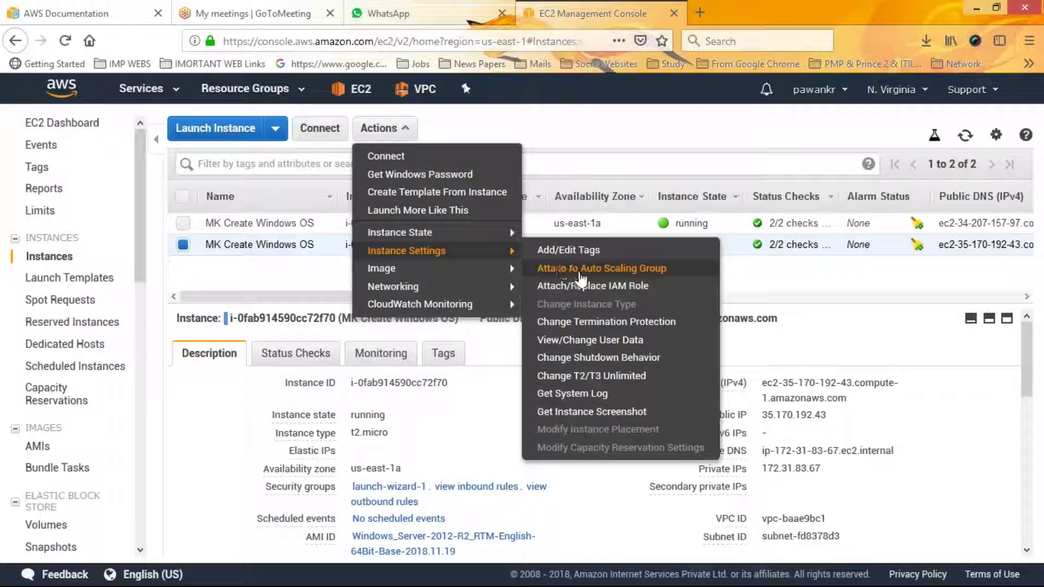
Attach the instance to a new Auto Scaling group 'MKCreate27-11-2018' and open that group.
{"action": "left_click", "coordinate": [631, 270]}
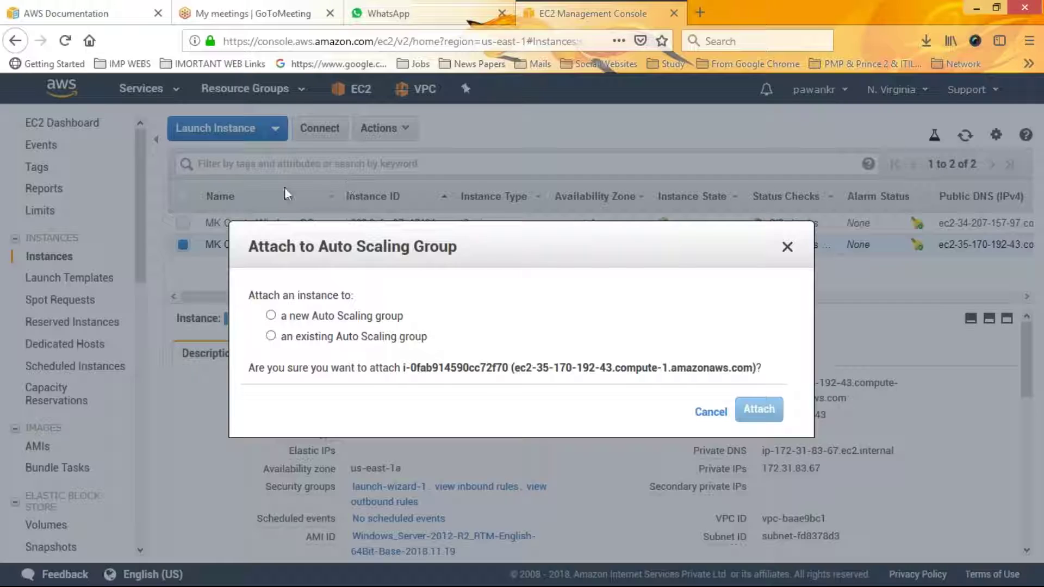
{"action": "left_click", "coordinate": [271, 316]}
{"action": "left_click", "coordinate": [450, 381]}
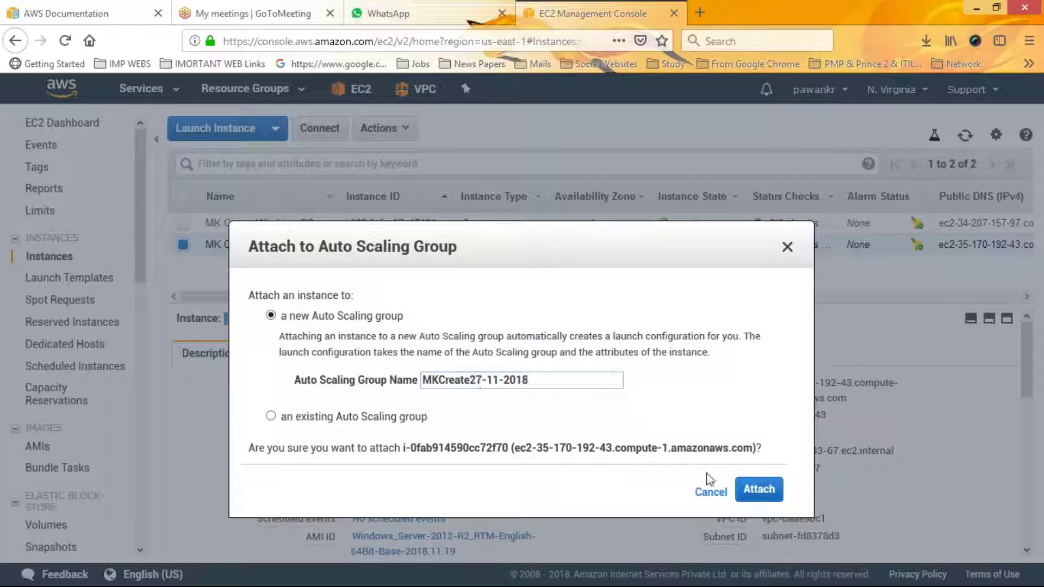
{"action": "left_click", "coordinate": [757, 490]}
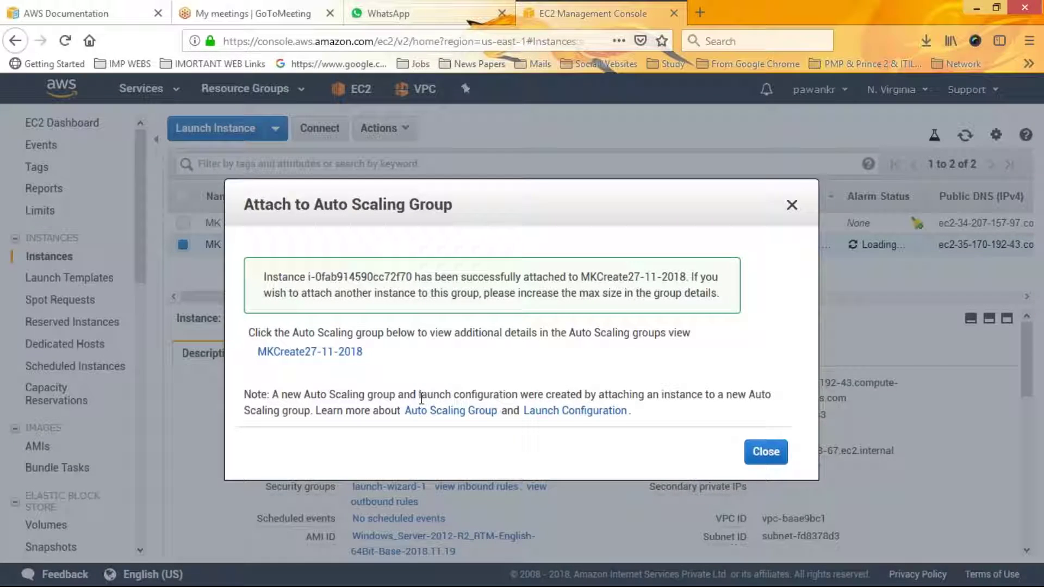
{"action": "left_click", "coordinate": [318, 352]}
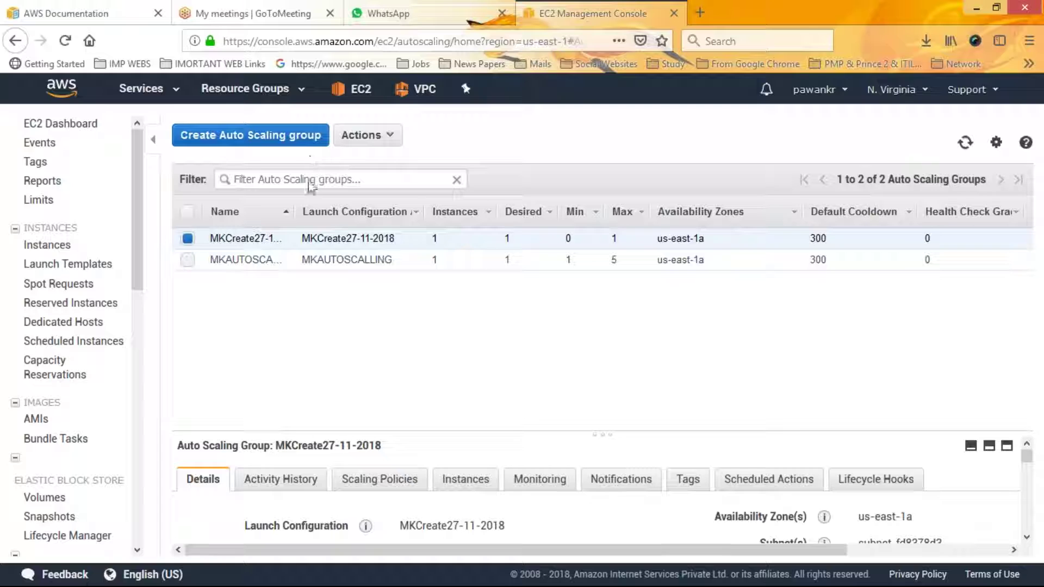
Compare the MKAUTOSCALLING and MKCreate27-11-2018 groups, view their Actions, then bring up the services list.
{"action": "left_click_drag", "start_coordinate": [299, 213], "coordinate": [350, 214]}
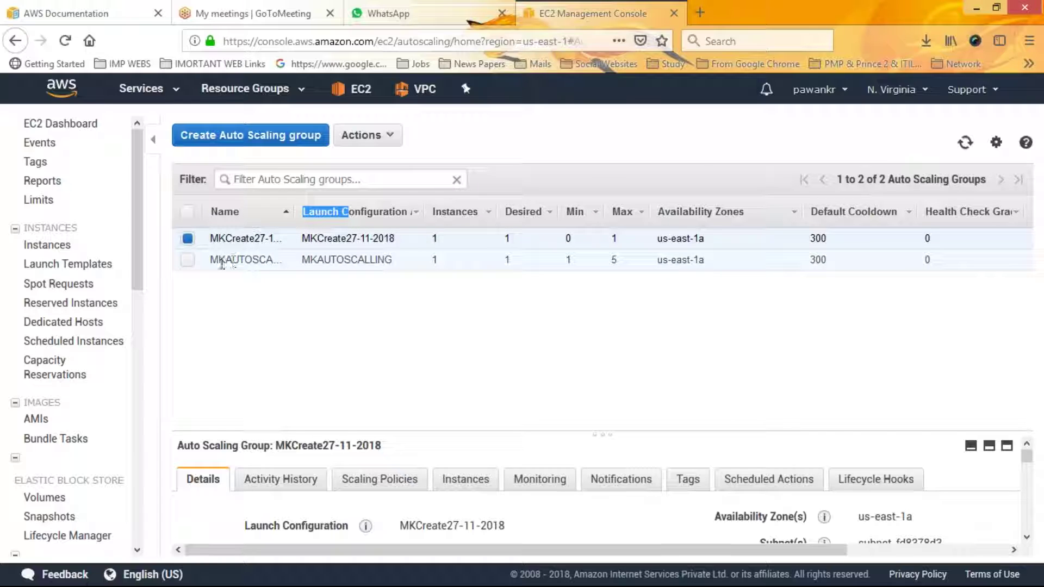
{"action": "left_click", "coordinate": [187, 264]}
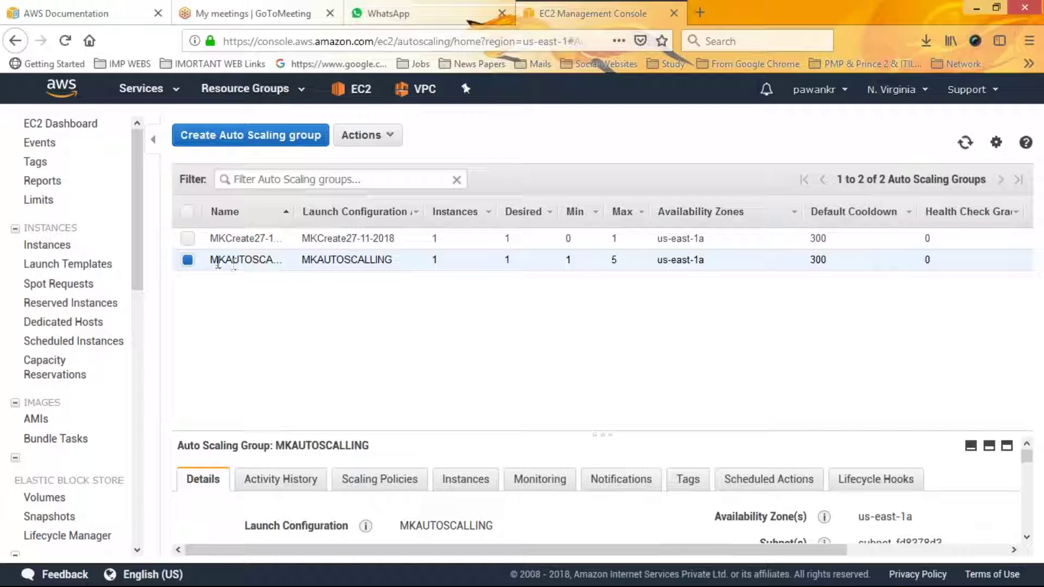
{"action": "left_click", "coordinate": [243, 238]}
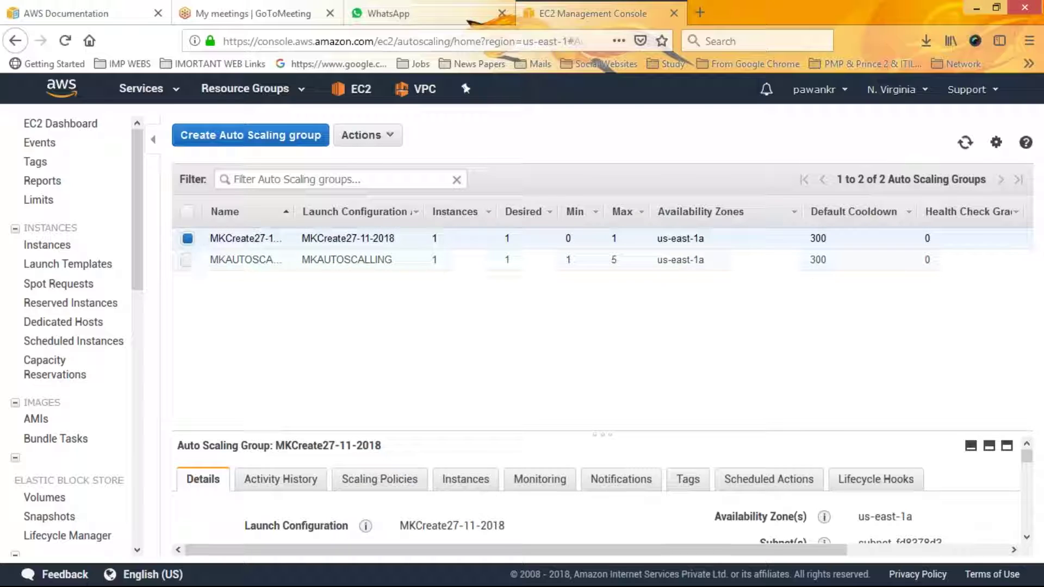
{"action": "left_click", "coordinate": [383, 139]}
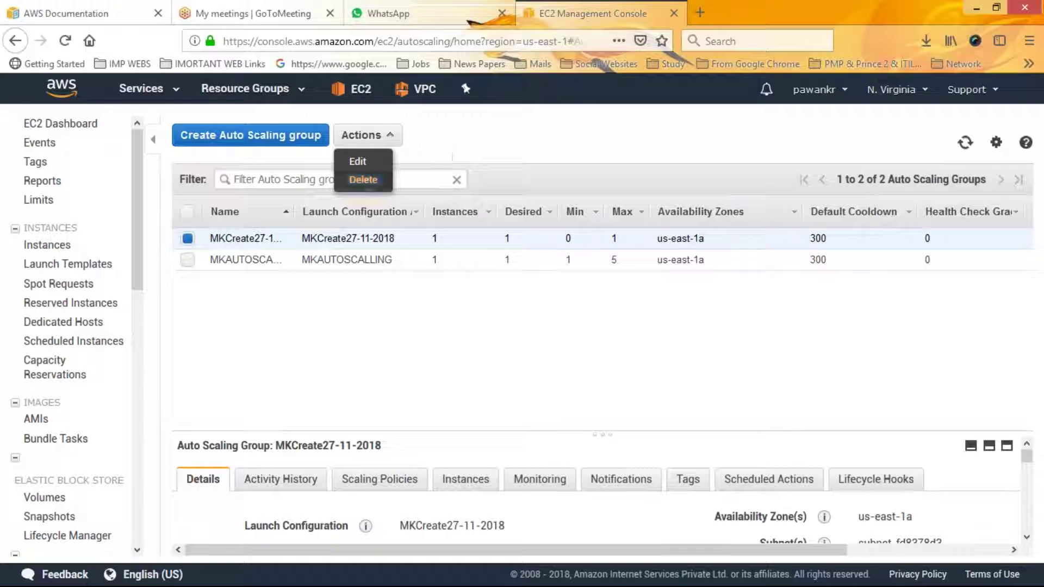
{"action": "left_click", "coordinate": [156, 91]}
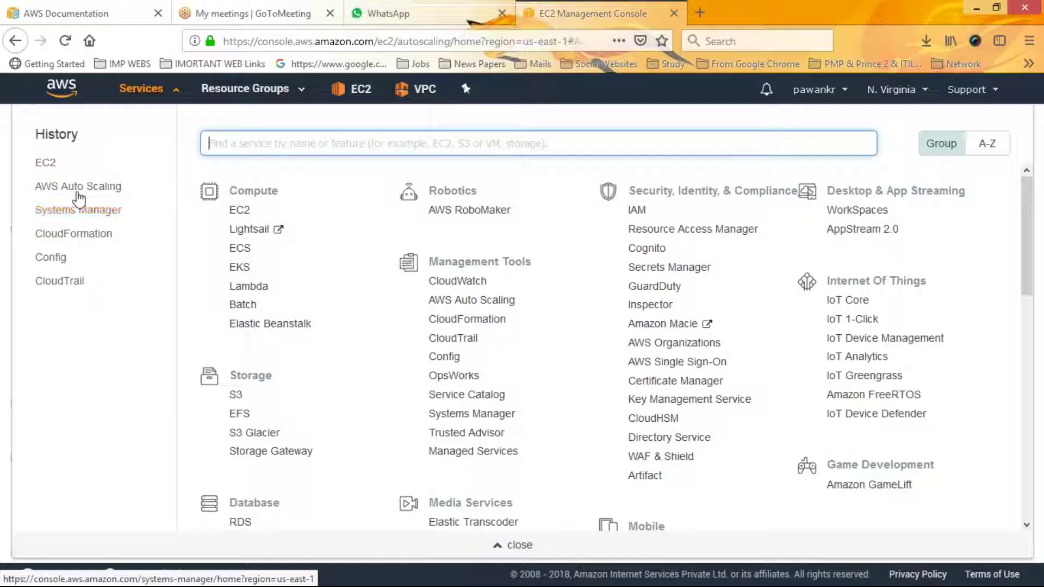
Go to AWS Auto Scaling, refresh the Scaling plans list, and return to its home page.
{"action": "left_click", "coordinate": [77, 187]}
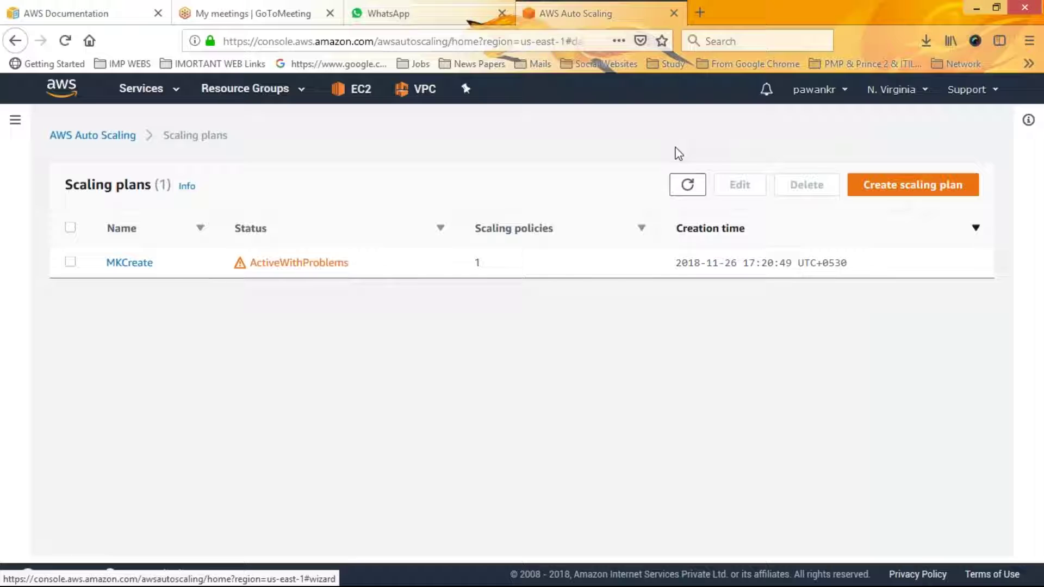
{"action": "left_click", "coordinate": [688, 185]}
{"action": "key", "text": "Return"}
{"action": "key", "text": "Return"}
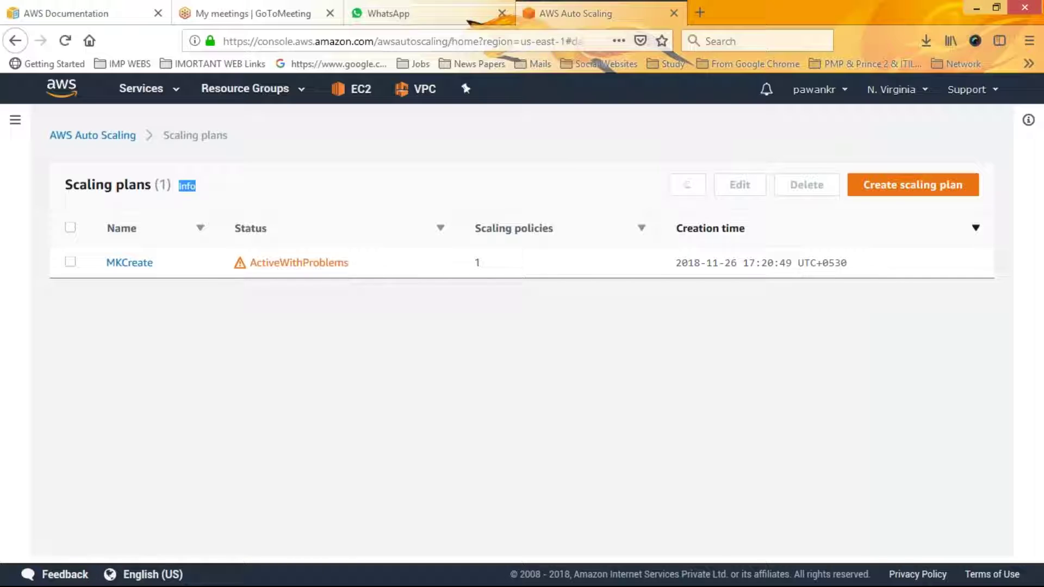
{"action": "left_click", "coordinate": [96, 139]}
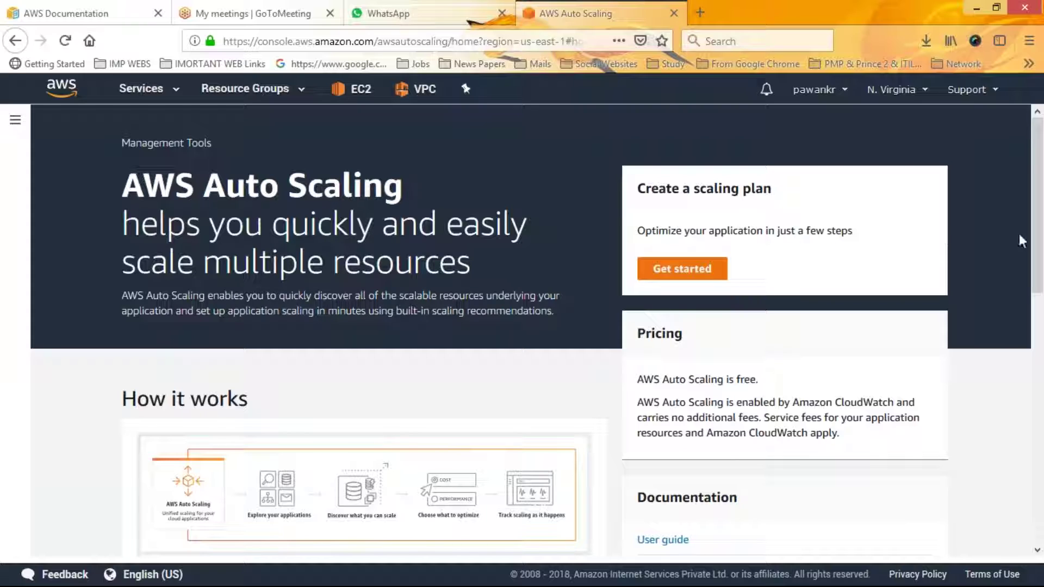
Review the AWS Auto Scaling landing page and begin a new scaling plan via Get started.
{"action": "left_click_drag", "start_coordinate": [1043, 209], "coordinate": [1042, 280]}
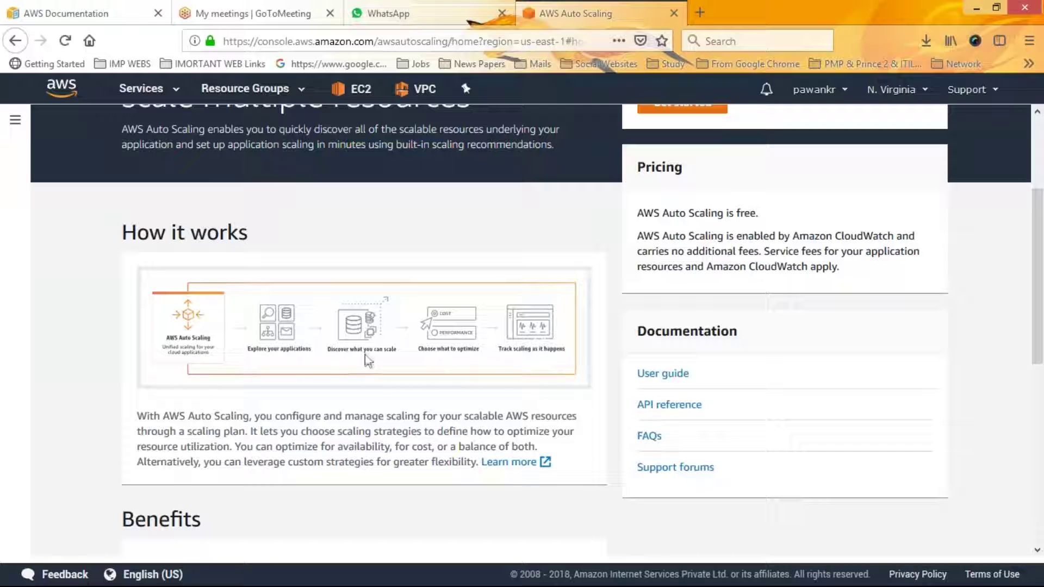
{"action": "left_click_drag", "start_coordinate": [1041, 293], "coordinate": [1042, 425]}
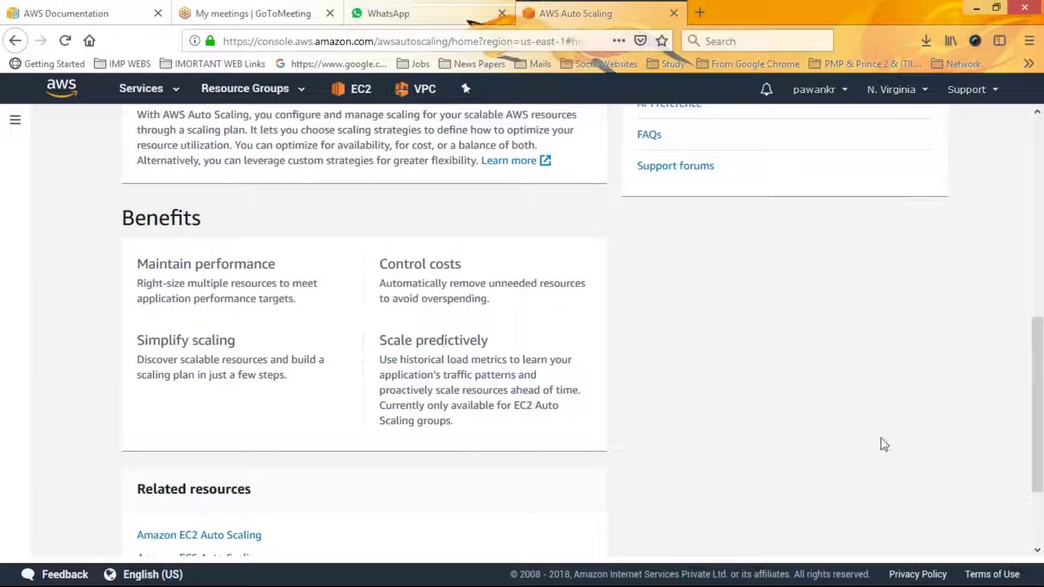
{"action": "left_click_drag", "start_coordinate": [1040, 419], "coordinate": [1032, 156]}
{"action": "left_click", "coordinate": [680, 269]}
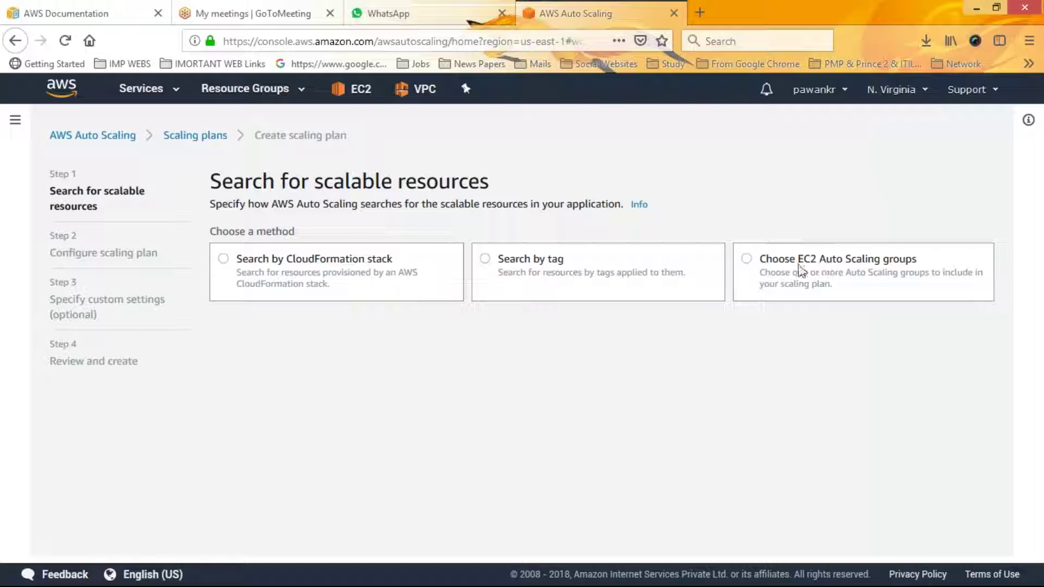
Search by EC2 Auto Scaling groups, choose MKCreate27-11-2018, and continue to Configure scaling plan.
{"action": "left_click", "coordinate": [747, 260]}
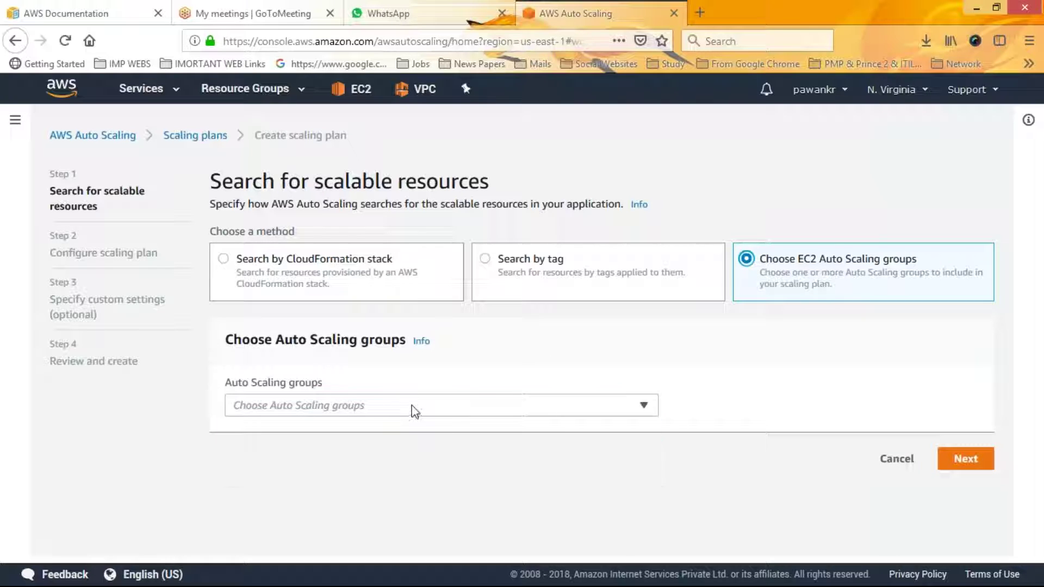
{"action": "left_click", "coordinate": [415, 412]}
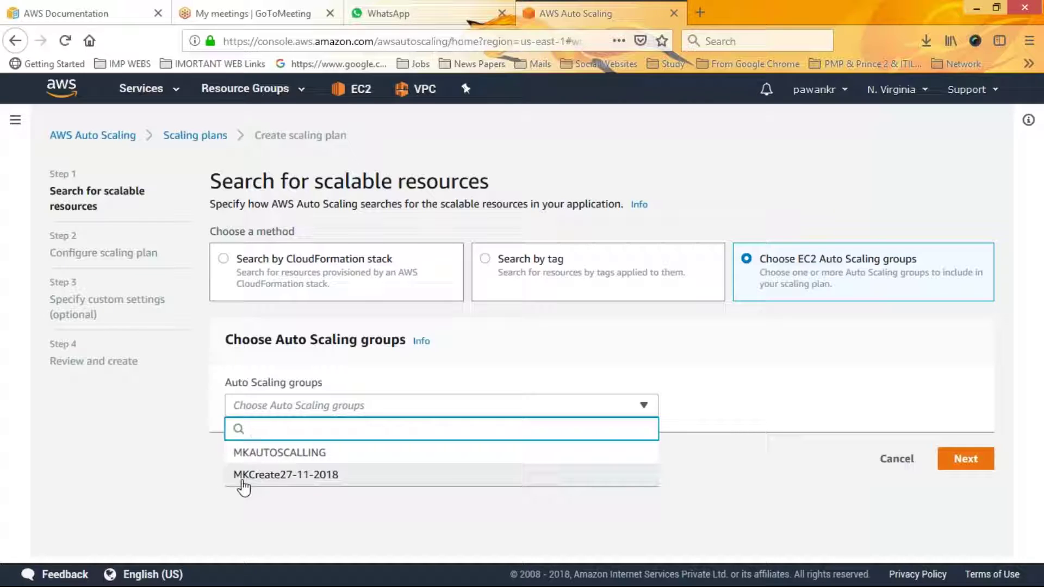
{"action": "left_click", "coordinate": [306, 477]}
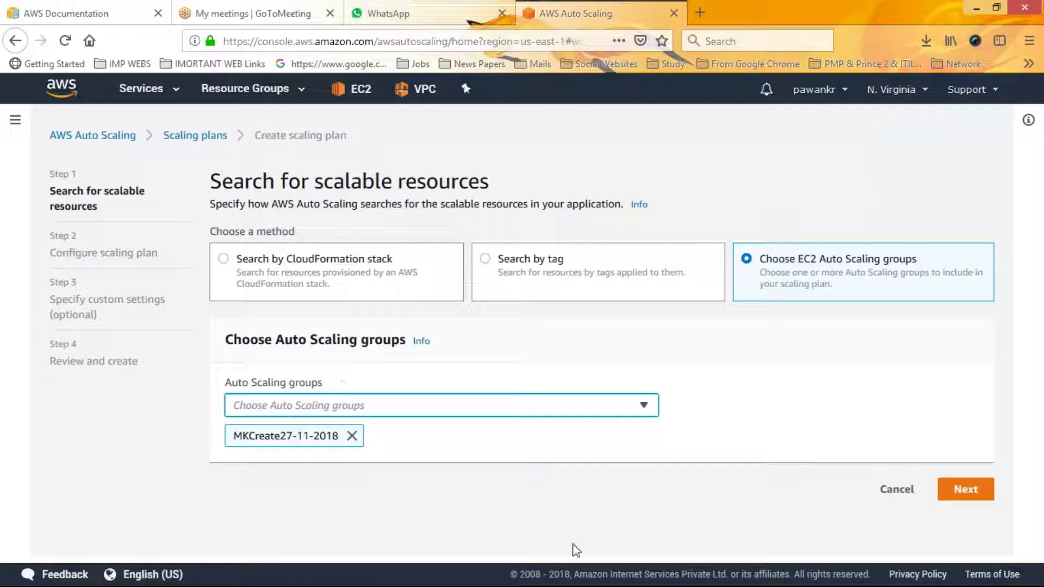
{"action": "left_click", "coordinate": [962, 489]}
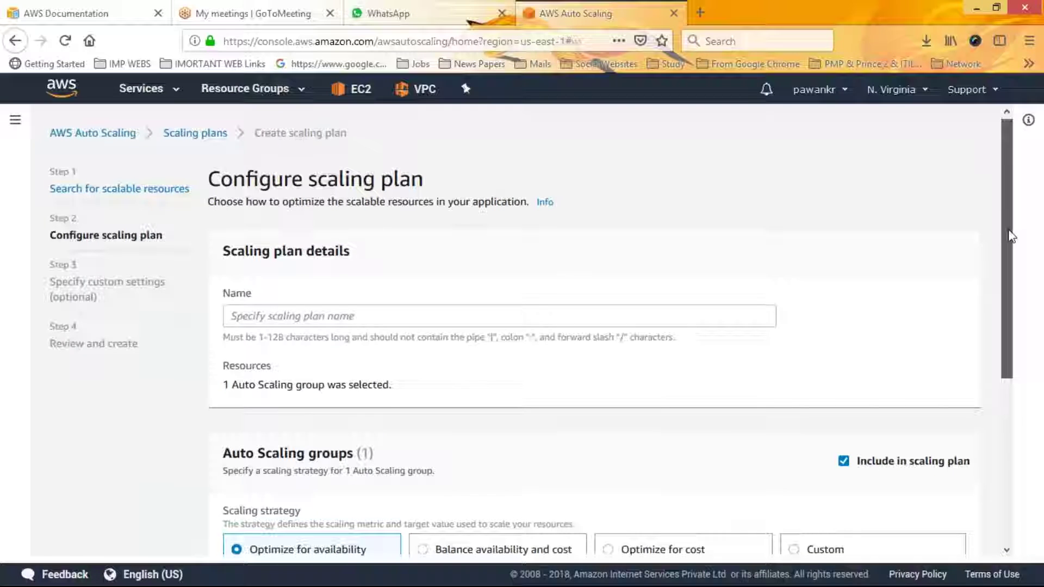
Enter 'MKCreate27-11-2018' as the scaling plan's Name under Scaling plan details.
{"action": "scroll", "coordinate": [1009, 233], "scroll_direction": "down", "scroll_amount": 2}
{"action": "left_click", "coordinate": [305, 256]}
{"action": "type", "text": "MKCrea"}
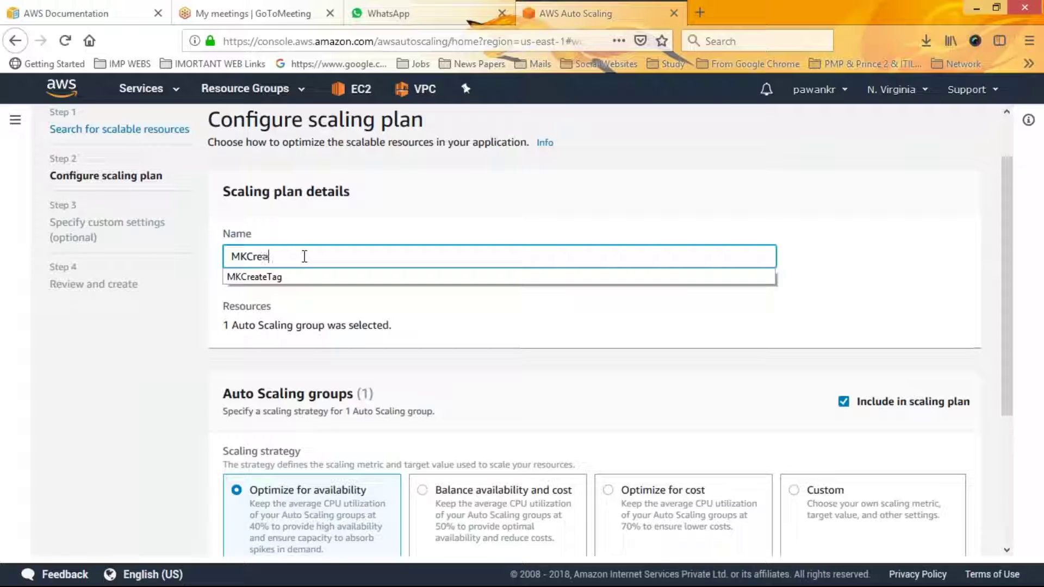
{"action": "type", "text": "te27-11-2018"}
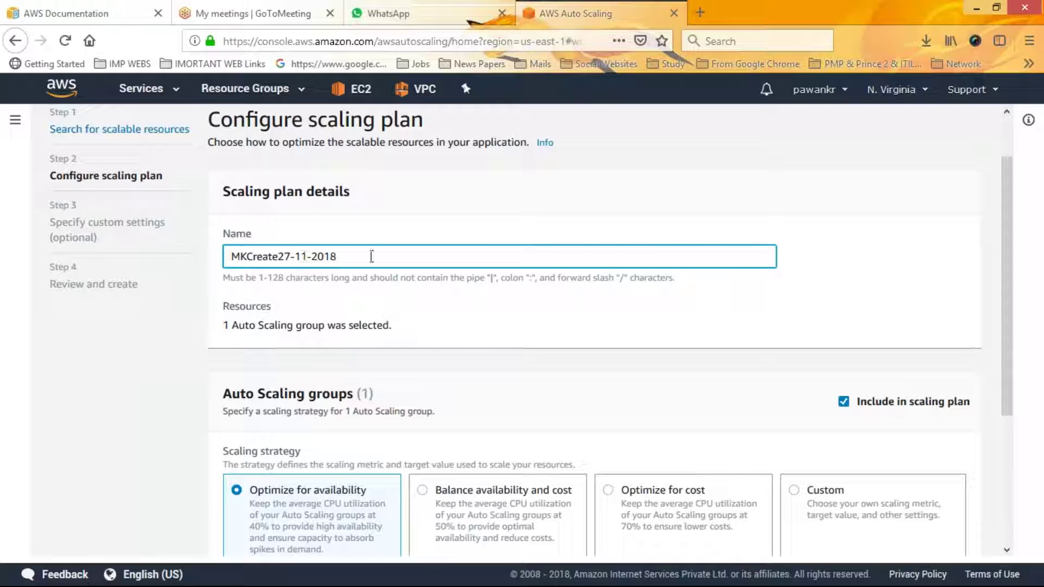
{"action": "left_click_drag", "start_coordinate": [1004, 215], "coordinate": [1039, 278]}
{"action": "scroll", "coordinate": [242, 212], "scroll_direction": "down", "scroll_amount": 2}
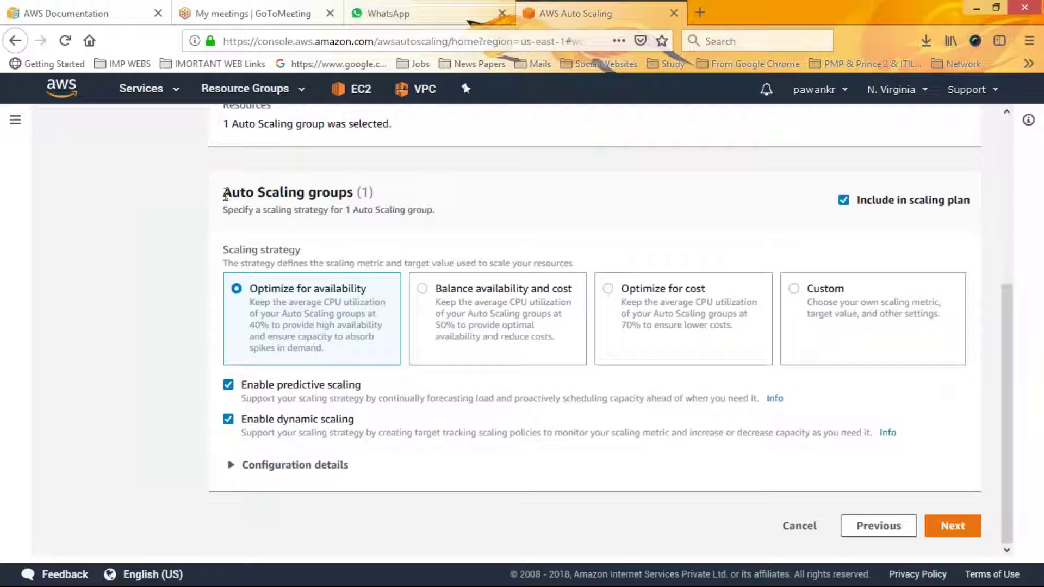
{"action": "left_click_drag", "start_coordinate": [223, 191], "coordinate": [354, 195]}
{"action": "left_click", "coordinate": [241, 210]}
{"action": "left_click_drag", "start_coordinate": [240, 210], "coordinate": [351, 211]}
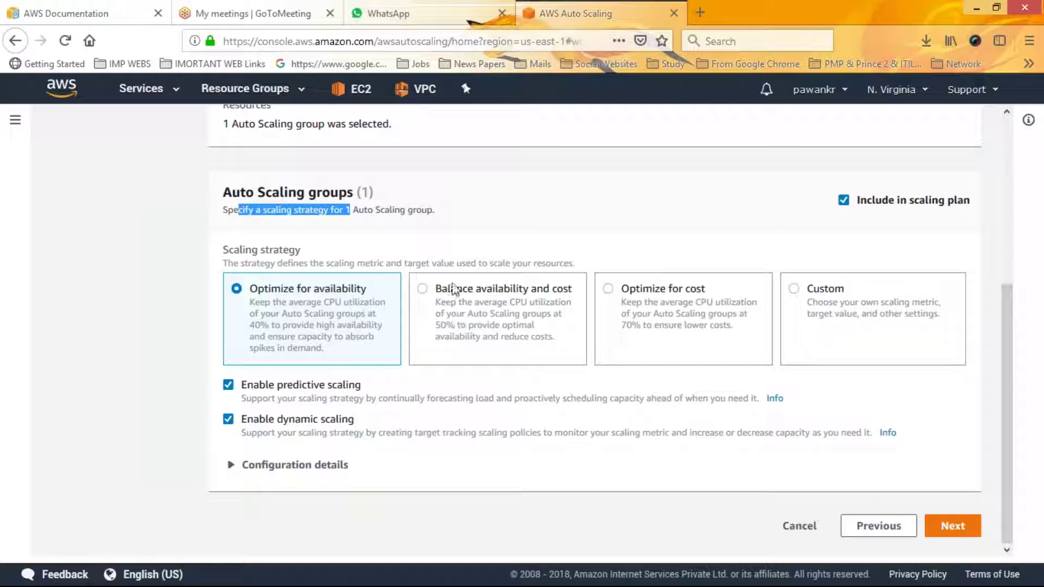
{"action": "left_click", "coordinate": [423, 289]}
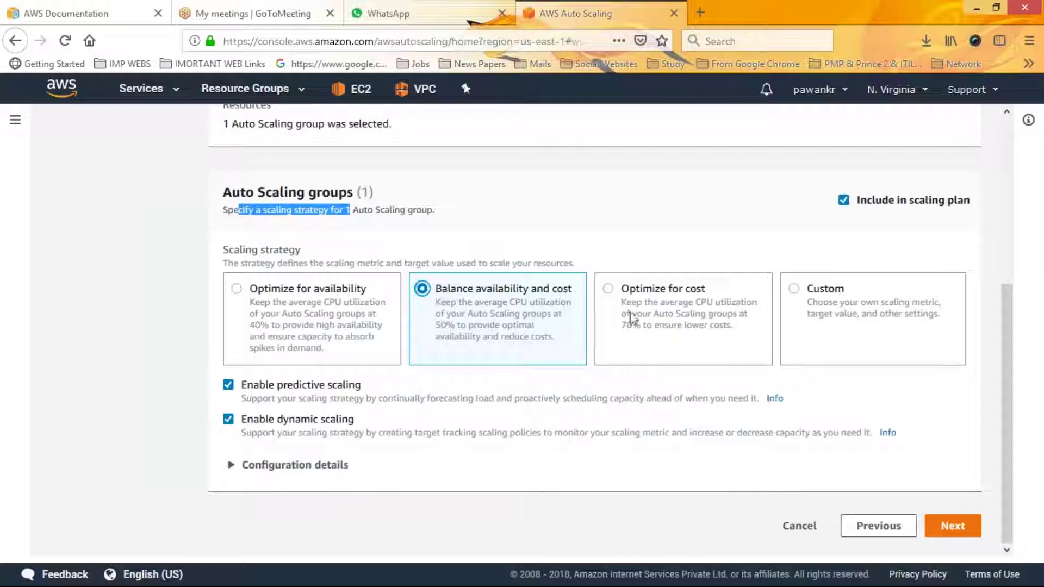
{"action": "left_click", "coordinate": [607, 293]}
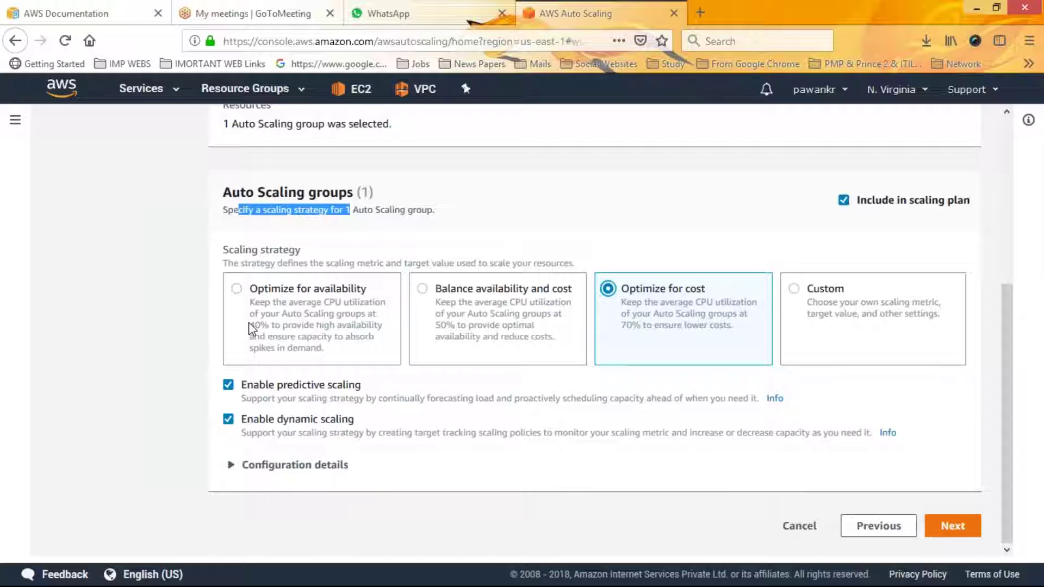
{"action": "left_click_drag", "start_coordinate": [250, 325], "coordinate": [275, 325]}
{"action": "left_click_drag", "start_coordinate": [435, 325], "coordinate": [473, 326]}
{"action": "left_click_drag", "start_coordinate": [621, 325], "coordinate": [647, 333]}
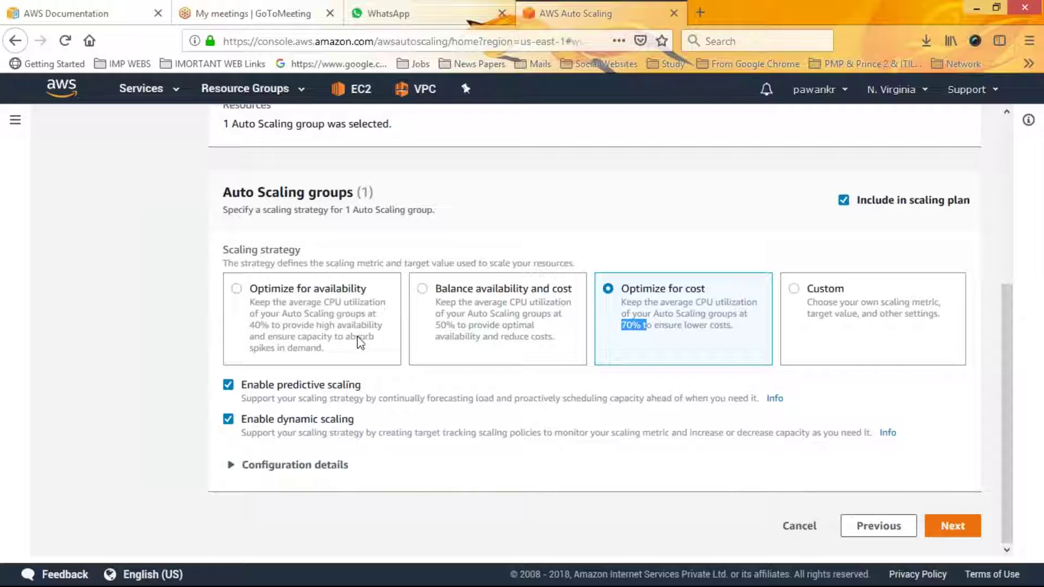
{"action": "left_click_drag", "start_coordinate": [325, 349], "coordinate": [273, 328]}
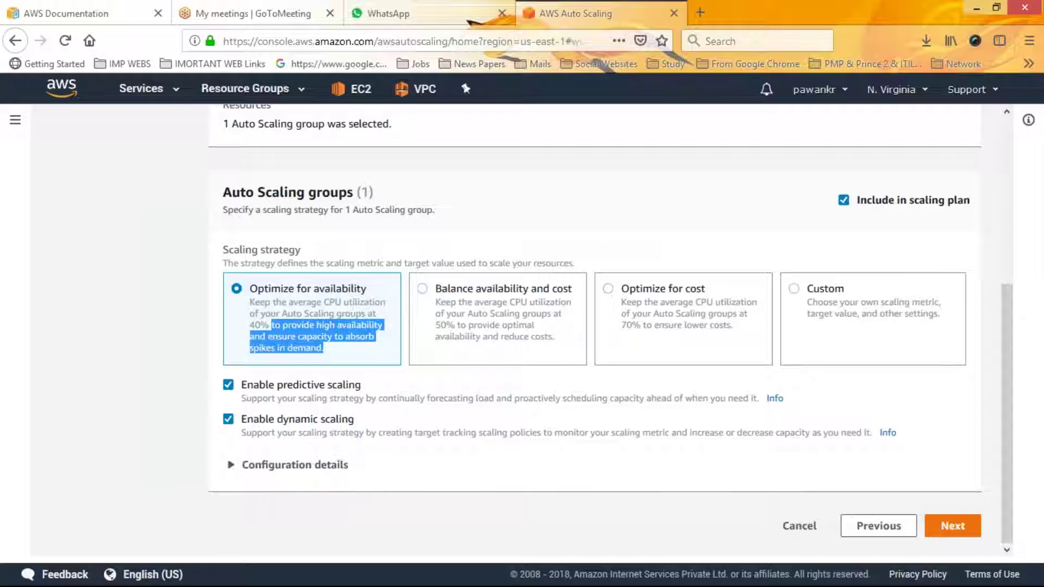
Keep Optimize for availability, chart CPU only for MKCreate27-11-2018, and advance to custom settings.
{"action": "left_click", "coordinate": [275, 466]}
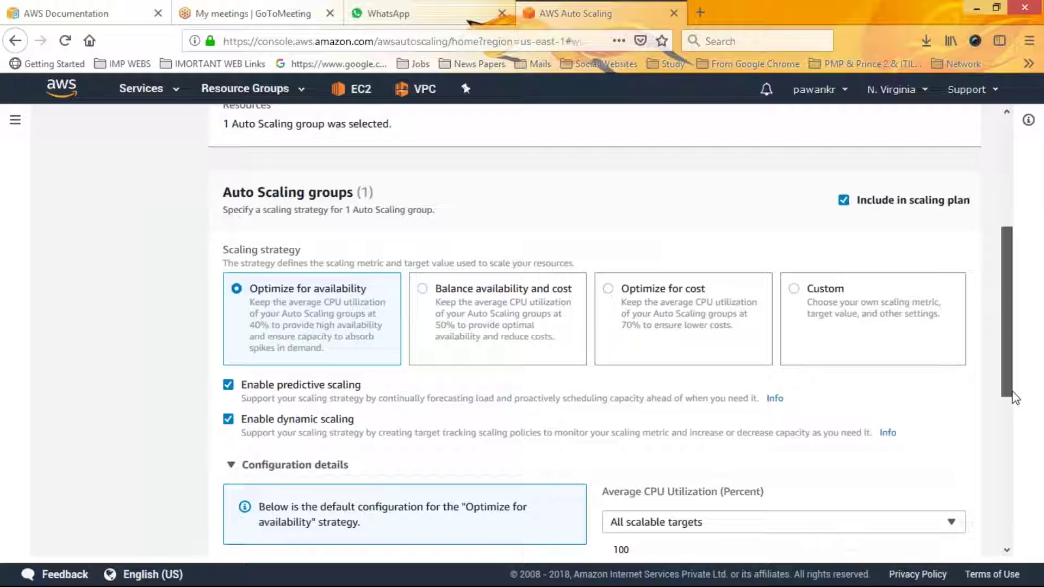
{"action": "scroll", "coordinate": [1013, 395], "scroll_direction": "down", "scroll_amount": 3}
{"action": "scroll", "coordinate": [345, 249], "scroll_direction": "down", "scroll_amount": 1}
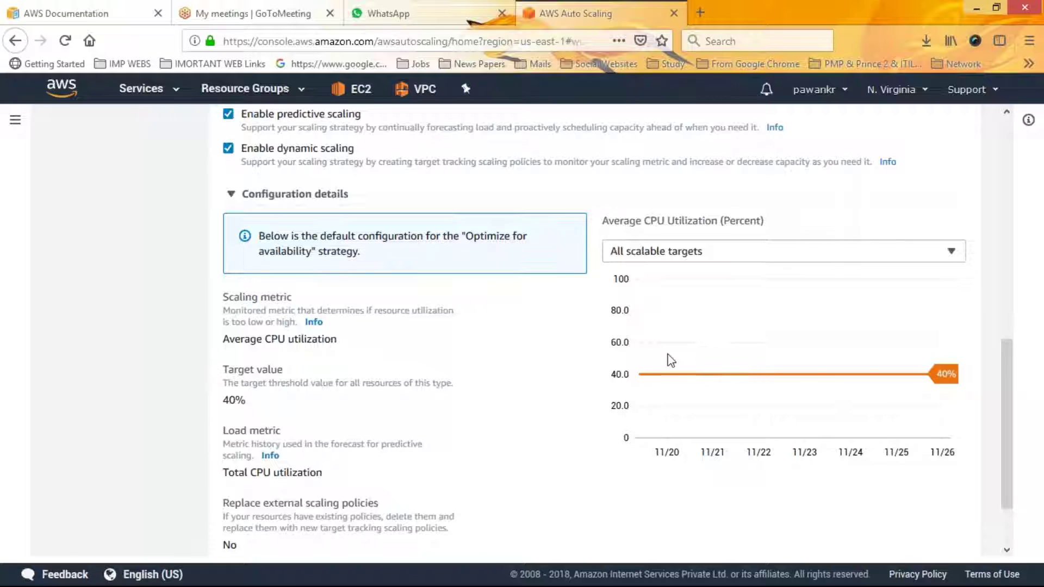
{"action": "left_click", "coordinate": [681, 256]}
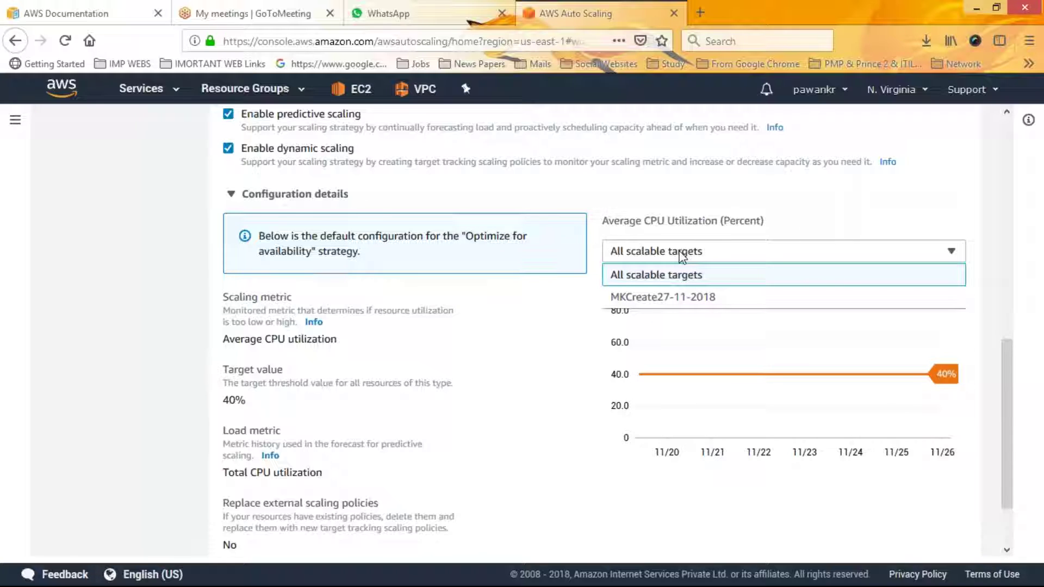
{"action": "left_click", "coordinate": [667, 299]}
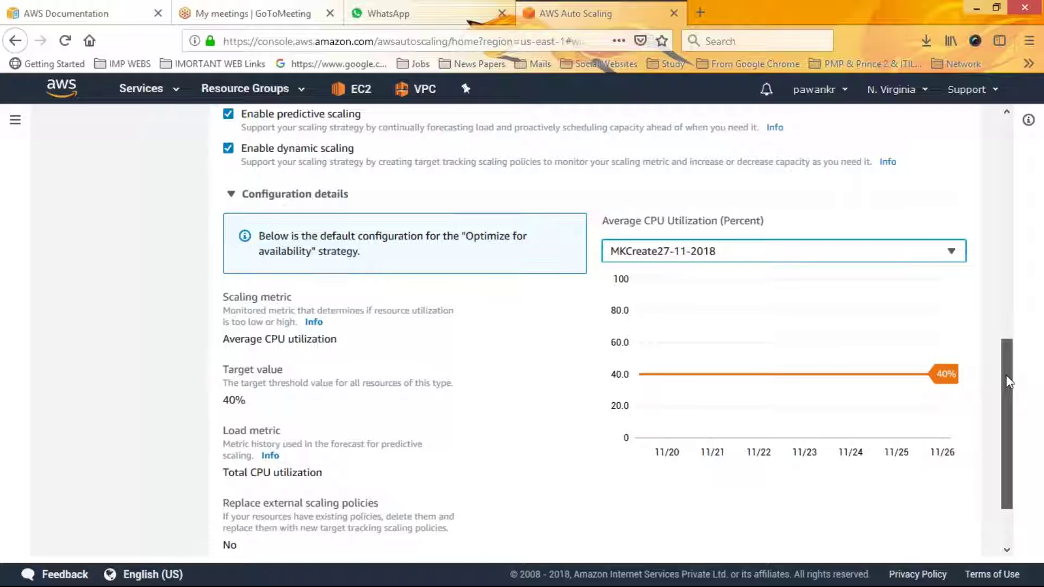
{"action": "left_click_drag", "start_coordinate": [1007, 381], "coordinate": [1009, 425]}
{"action": "left_click", "coordinate": [941, 533]}
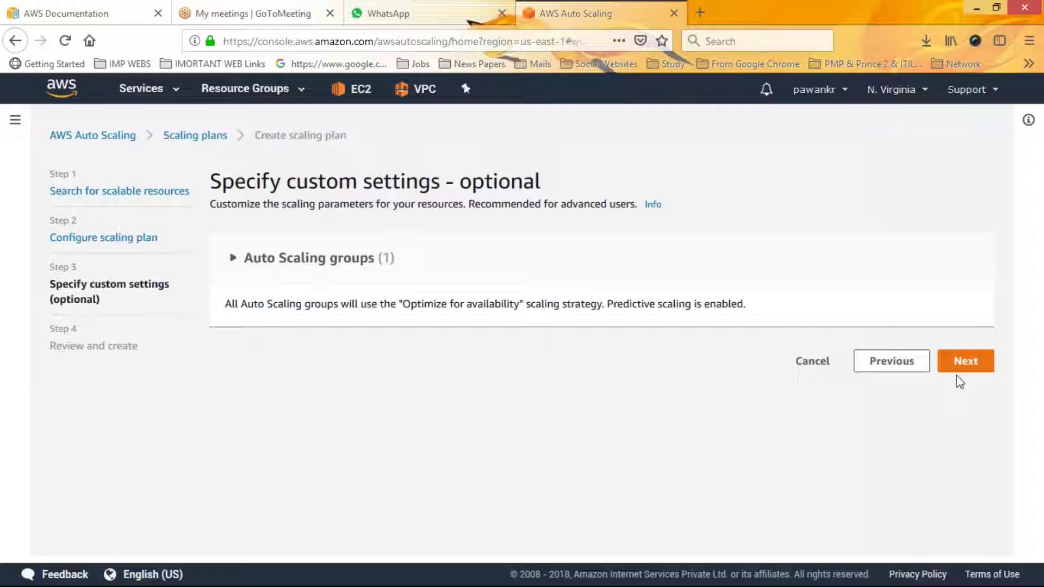
Skip custom settings, review the plan, and create the MKCreate27-11-2018 scaling plan.
{"action": "left_click", "coordinate": [967, 363]}
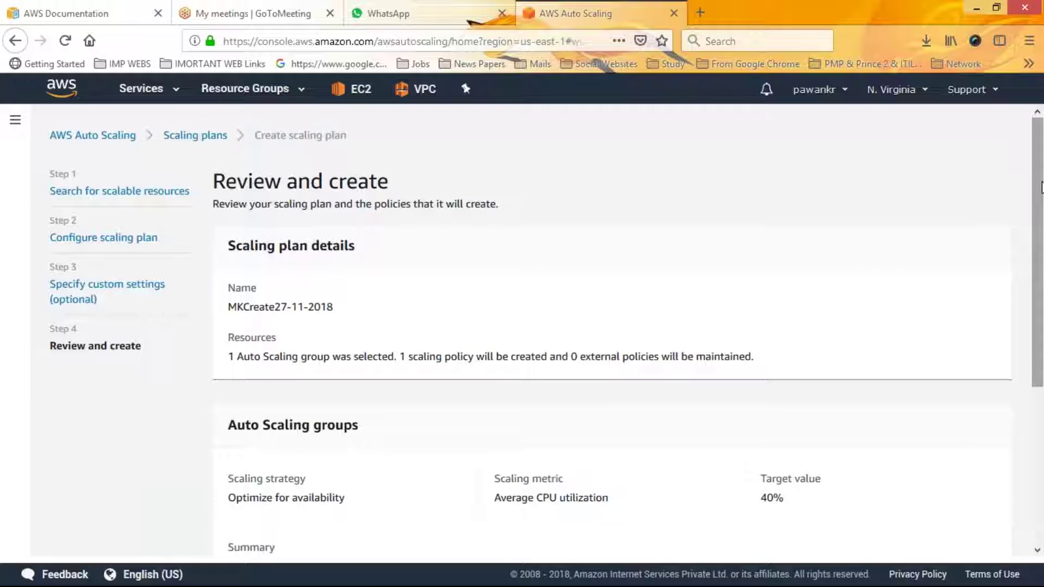
{"action": "left_click_drag", "start_coordinate": [1037, 187], "coordinate": [1041, 304]}
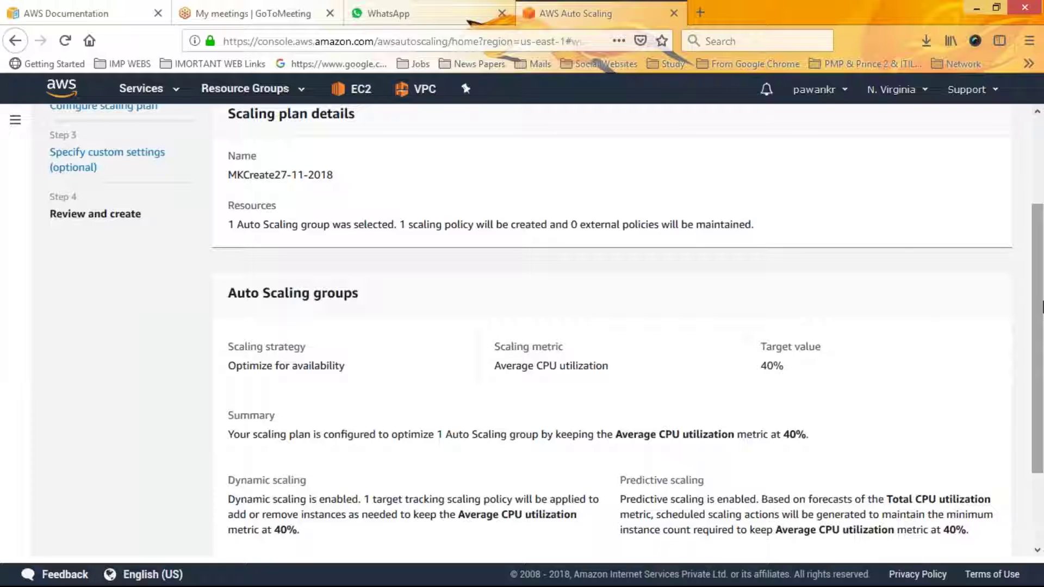
{"action": "scroll", "coordinate": [1041, 346], "scroll_direction": "down", "scroll_amount": 3}
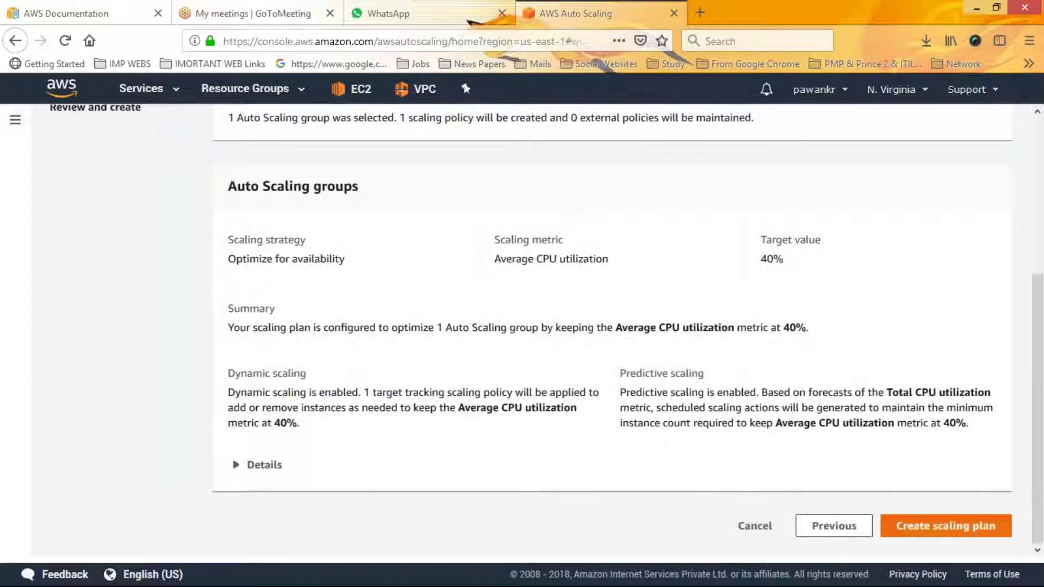
{"action": "left_click", "coordinate": [925, 526]}
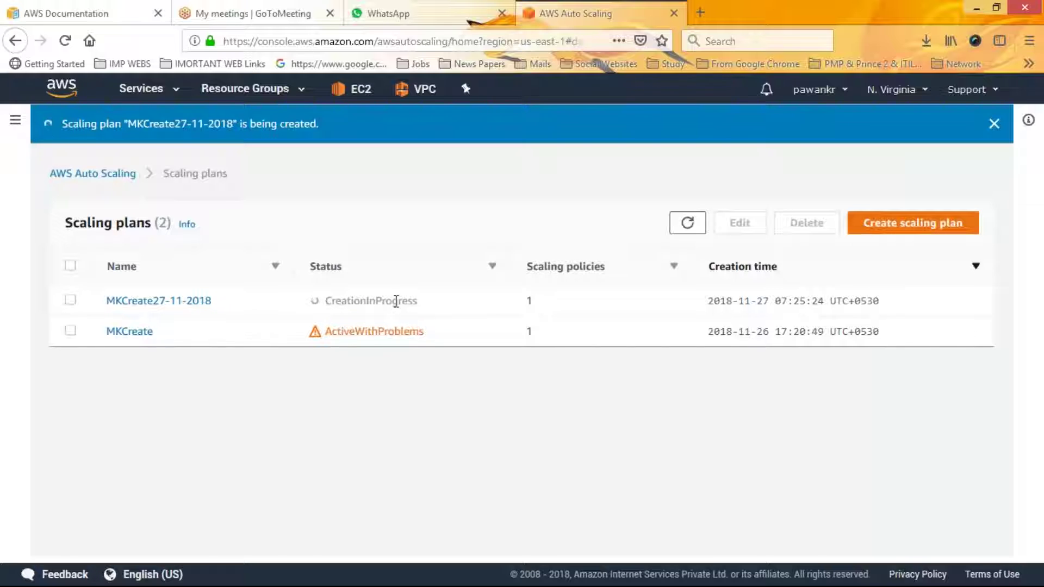
{"action": "mouse_move", "coordinate": [399, 301]}
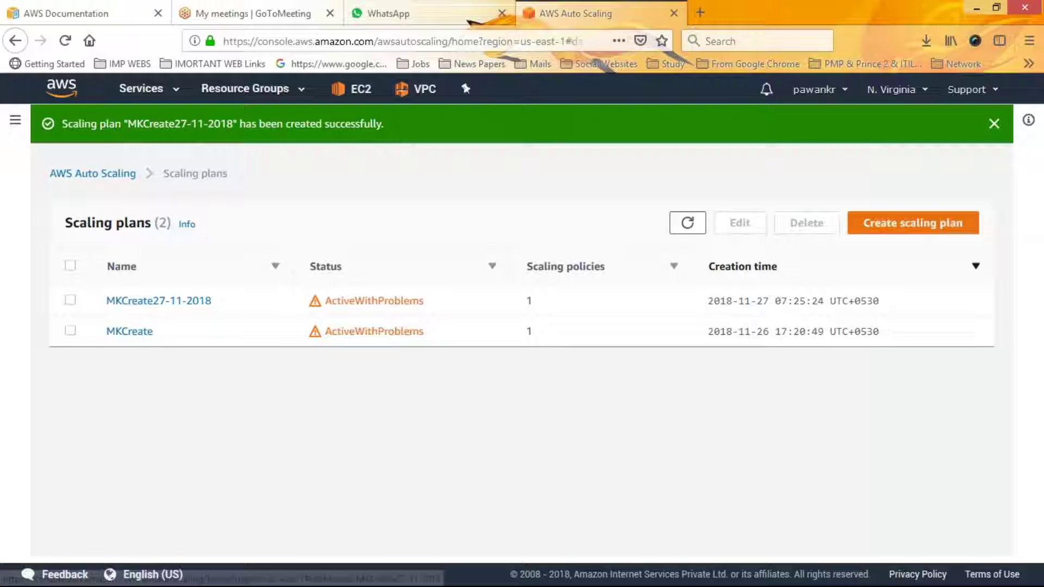
Open the MKCreate27-11-2018 plan details and reload its CPU utilization charts with fresh data.
{"action": "left_click", "coordinate": [130, 308]}
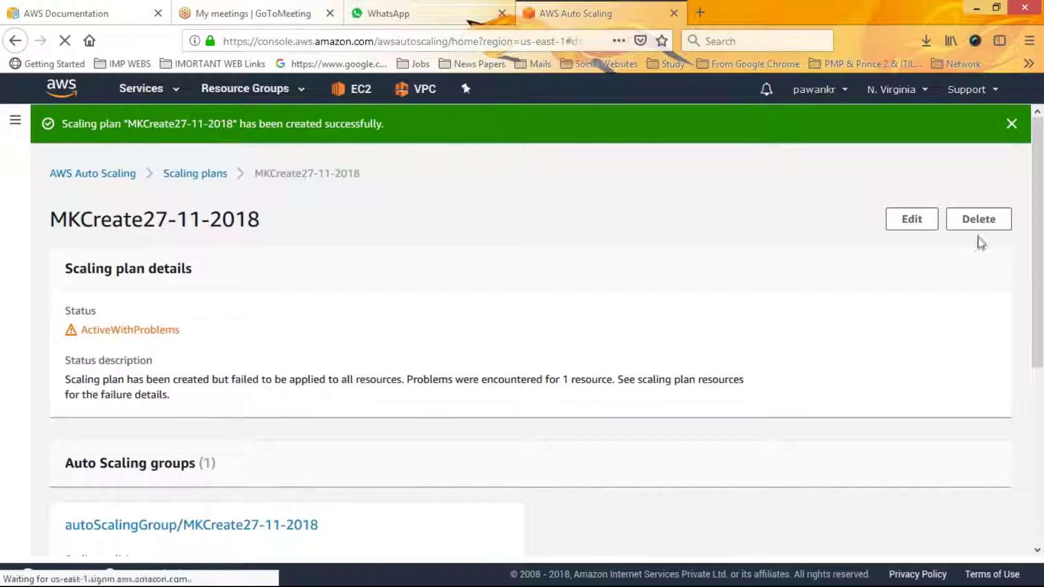
{"action": "left_click_drag", "start_coordinate": [1043, 240], "coordinate": [1041, 400]}
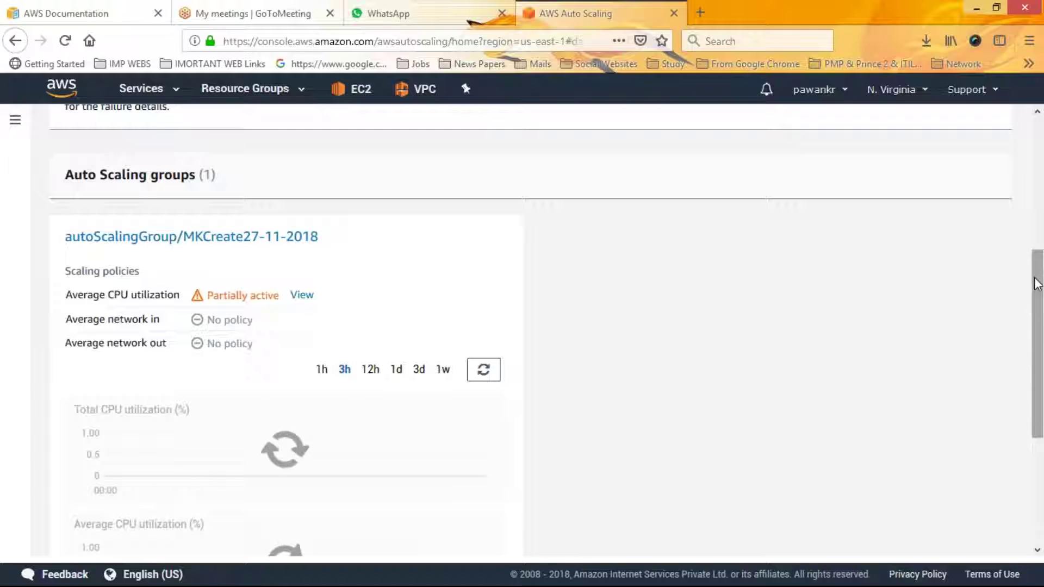
{"action": "left_click_drag", "start_coordinate": [1036, 289], "coordinate": [1041, 364]}
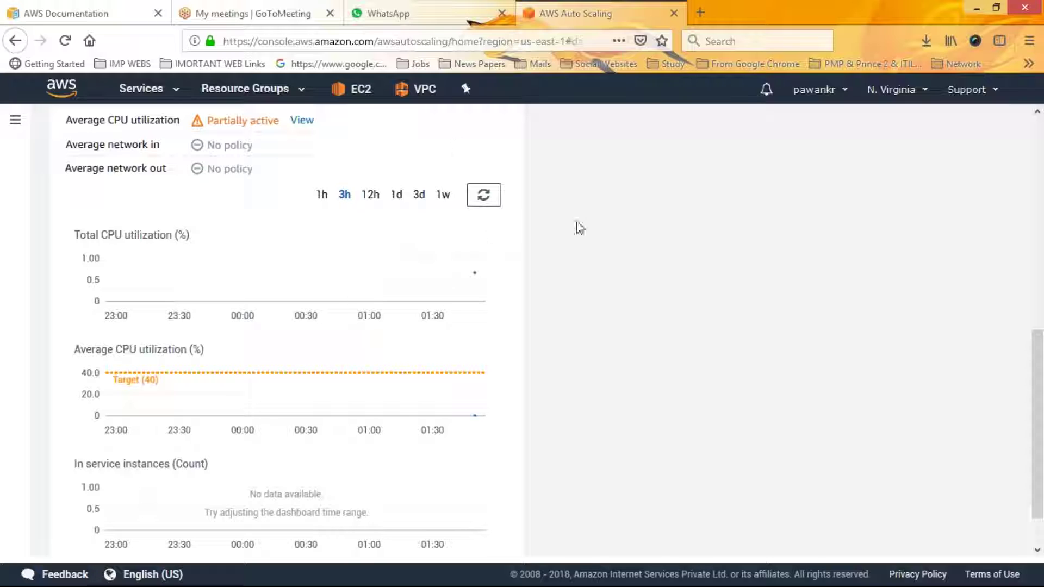
{"action": "left_click_drag", "start_coordinate": [1037, 409], "coordinate": [1038, 459]}
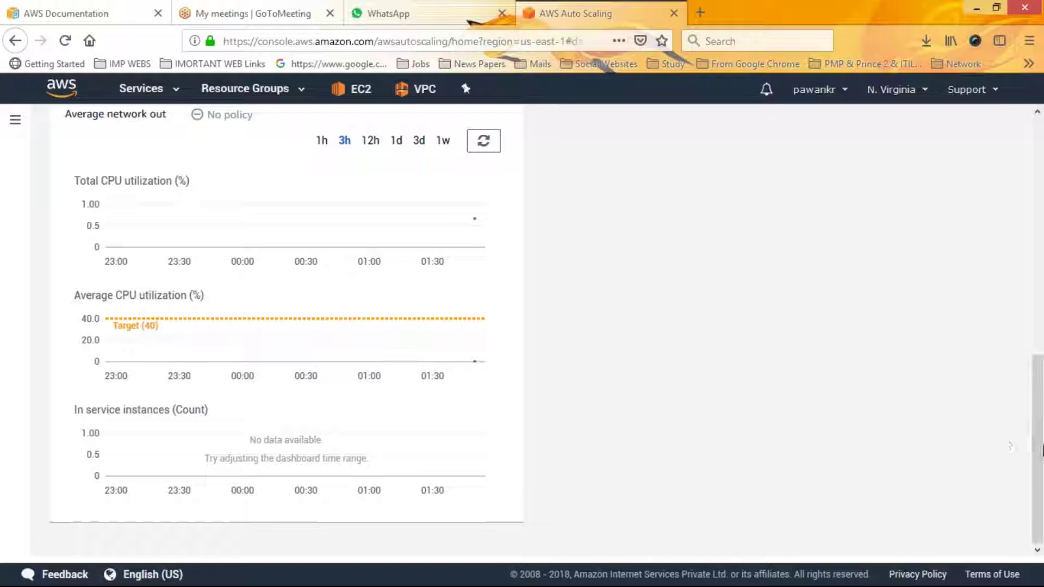
{"action": "left_click", "coordinate": [1042, 456]}
{"action": "left_click_drag", "start_coordinate": [1041, 481], "coordinate": [1041, 321]}
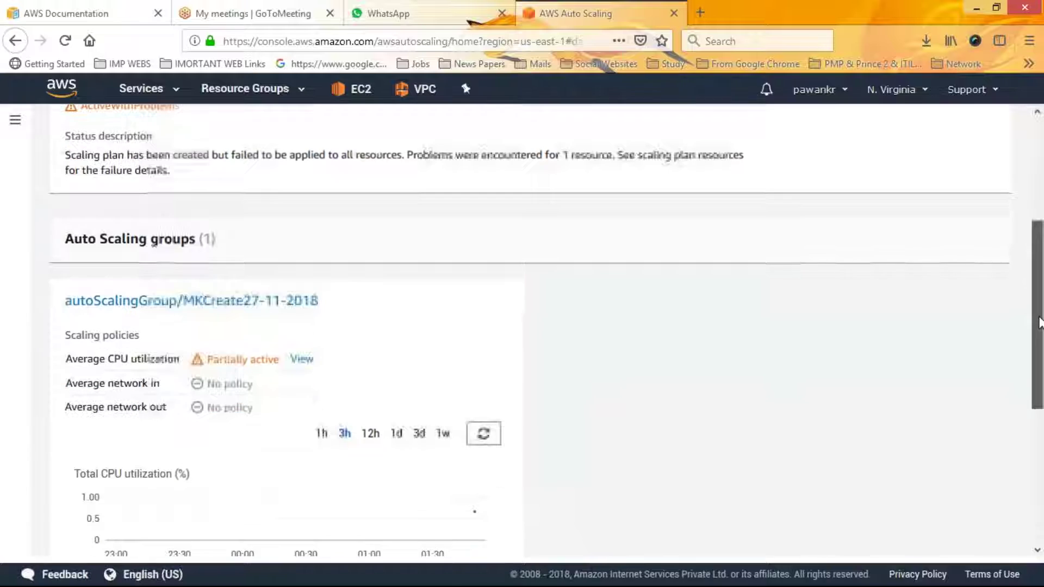
{"action": "left_click", "coordinate": [485, 436]}
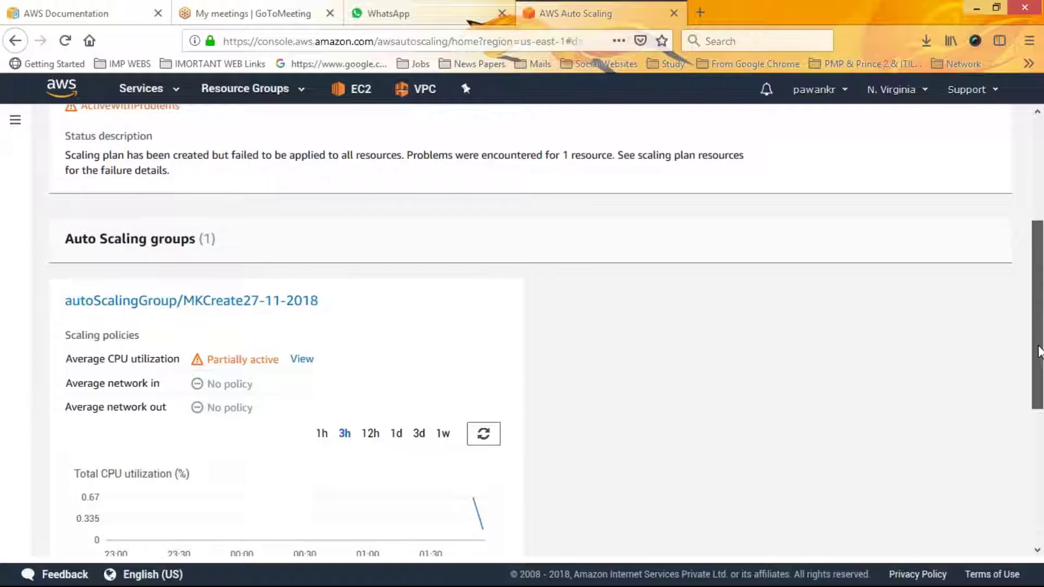
{"action": "left_click_drag", "start_coordinate": [1040, 294], "coordinate": [1042, 492]}
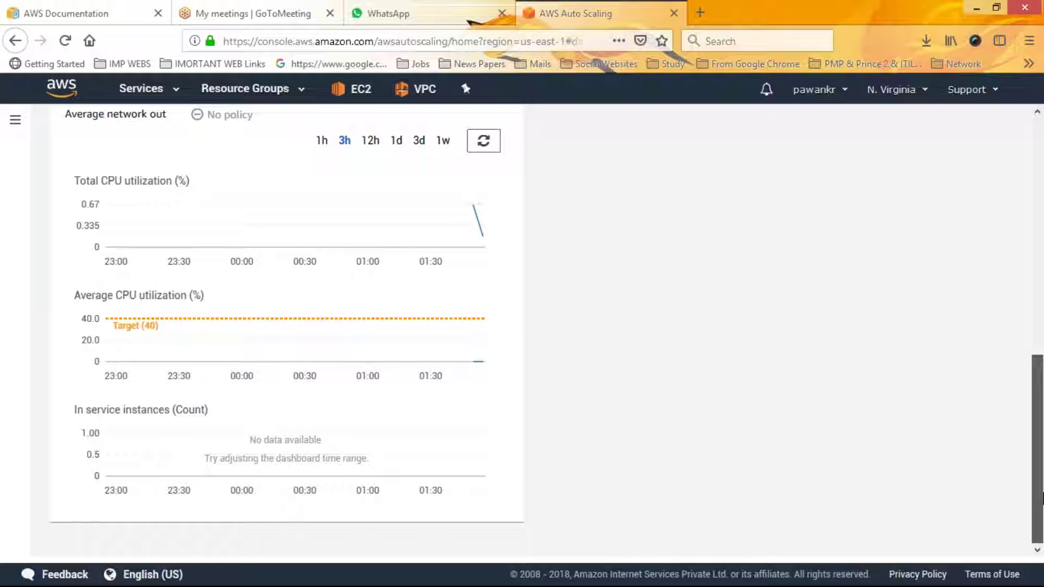
{"action": "left_click_drag", "start_coordinate": [1041, 496], "coordinate": [1028, 261]}
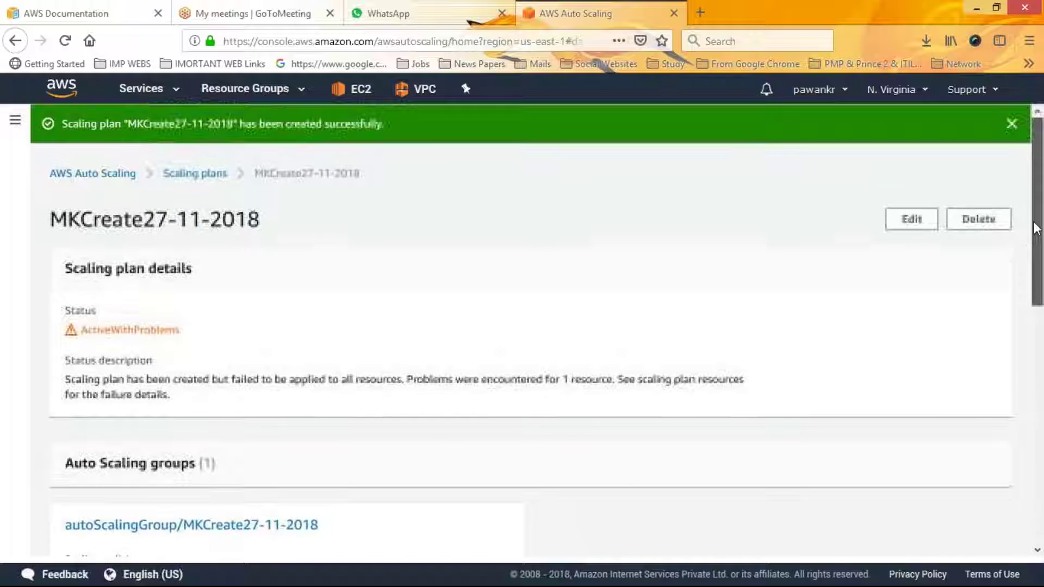
Edit the MKCreate27-11-2018 scaling plan and proceed to its review page.
{"action": "left_click", "coordinate": [911, 221]}
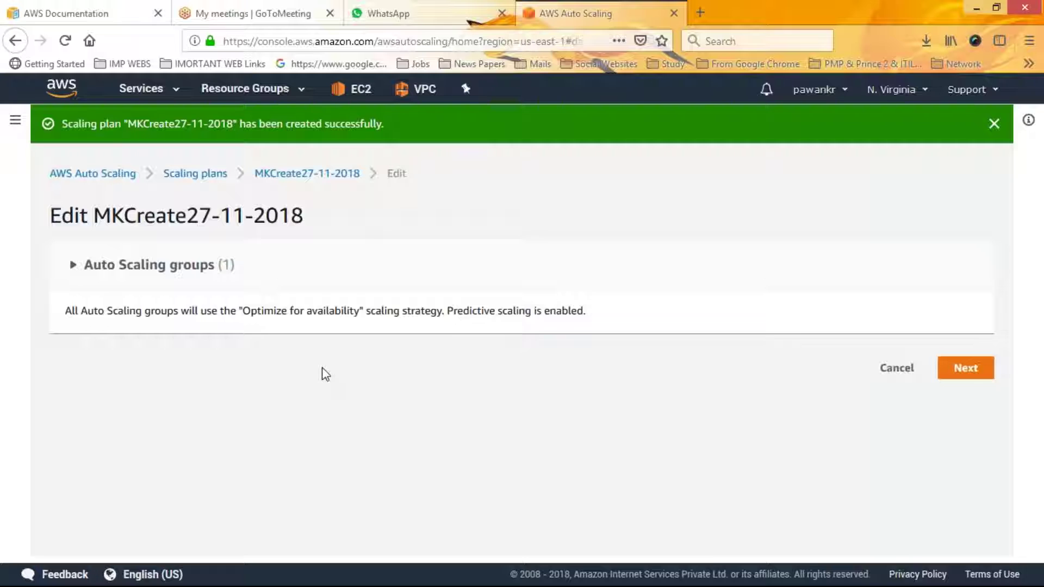
{"action": "left_click", "coordinate": [946, 371]}
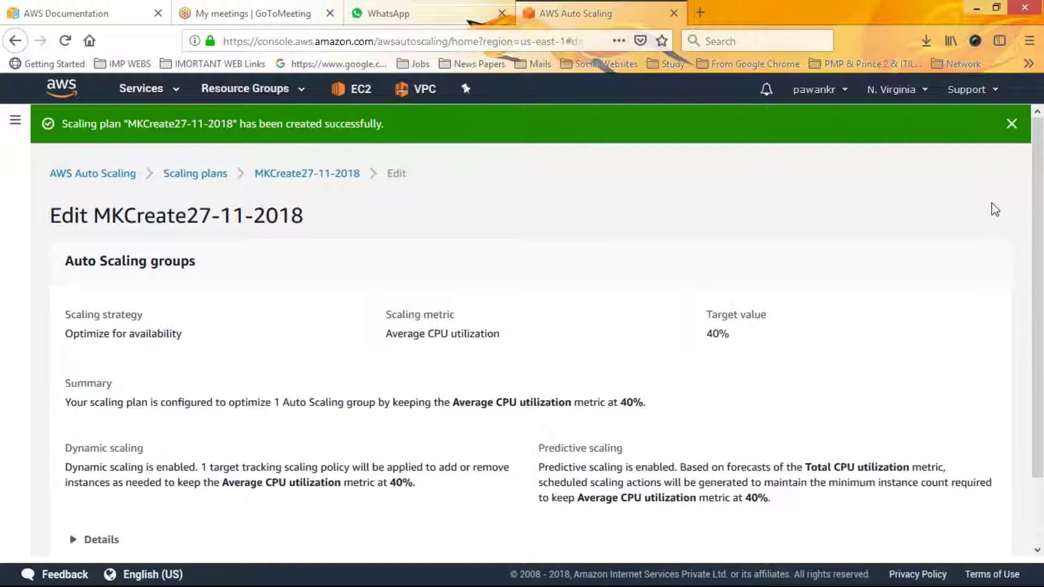
{"action": "left_click_drag", "start_coordinate": [1040, 179], "coordinate": [1040, 245]}
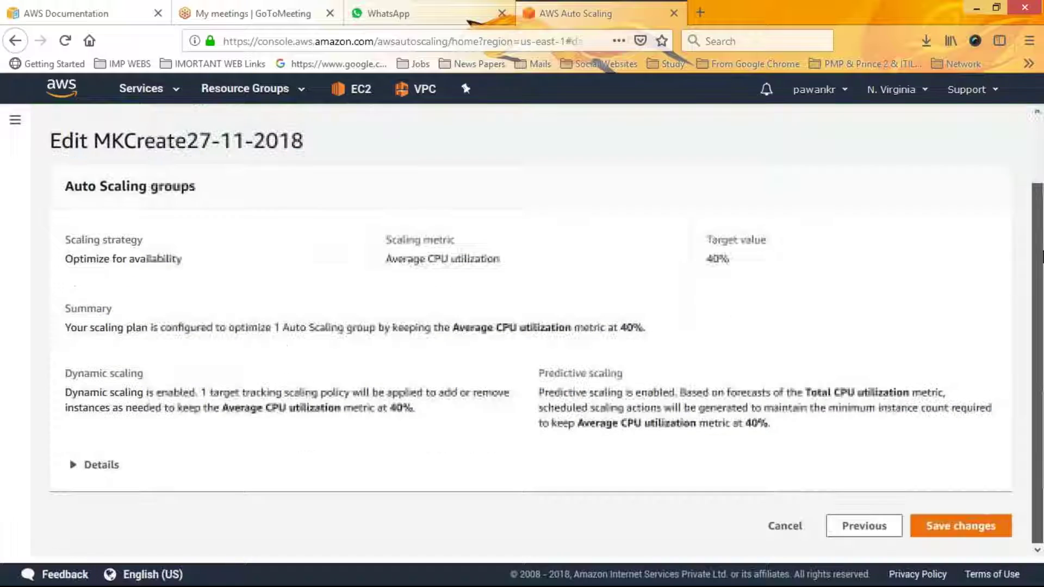
Inspect the AutoScaling policy JSON: TargetTrackingScaling on ASGAverageCPUUtilization with target value 40.
{"action": "left_click", "coordinate": [73, 465]}
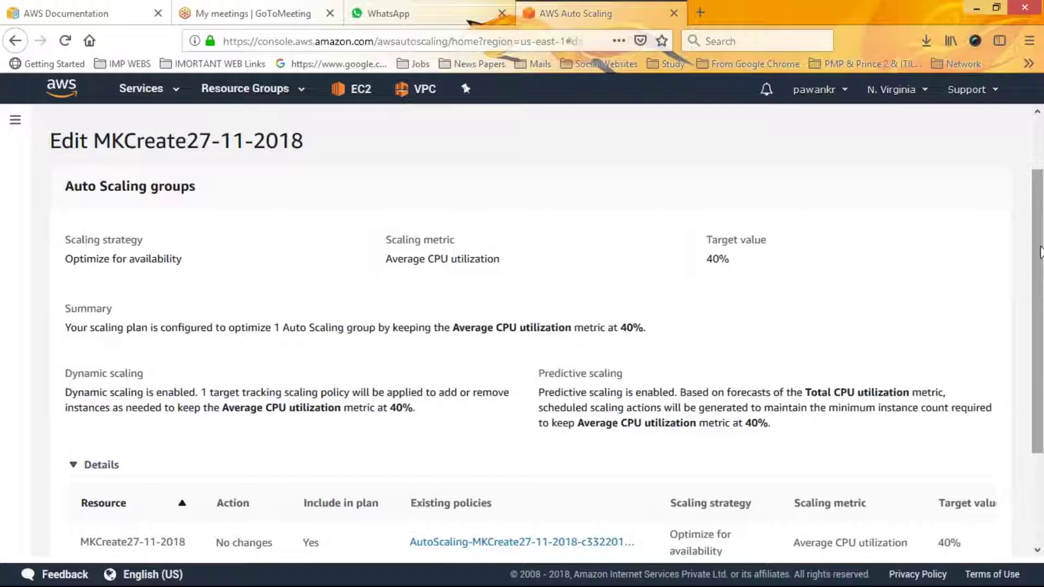
{"action": "scroll", "coordinate": [790, 397], "scroll_direction": "down", "scroll_amount": 3}
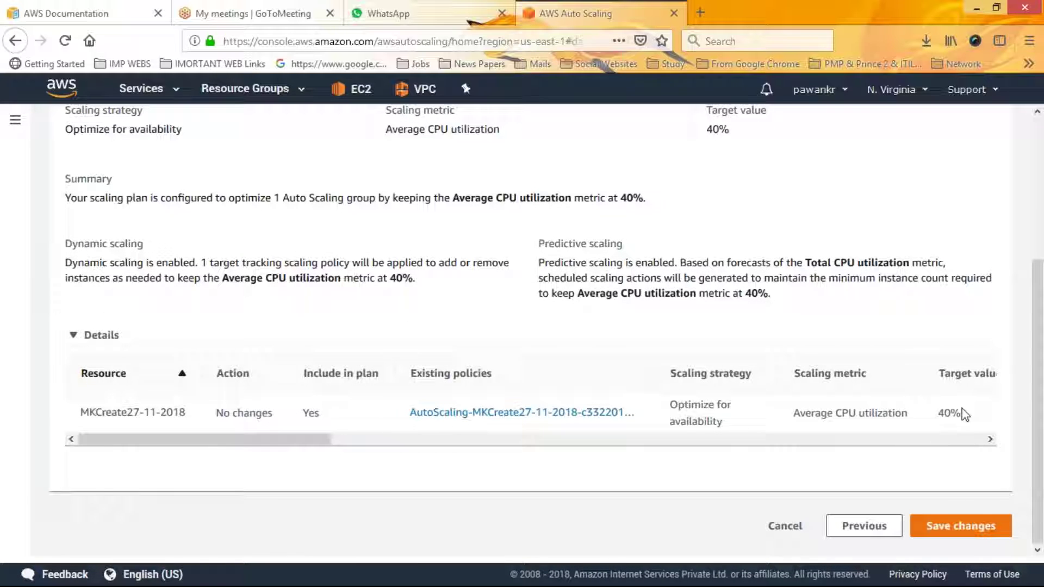
{"action": "left_click", "coordinate": [494, 416]}
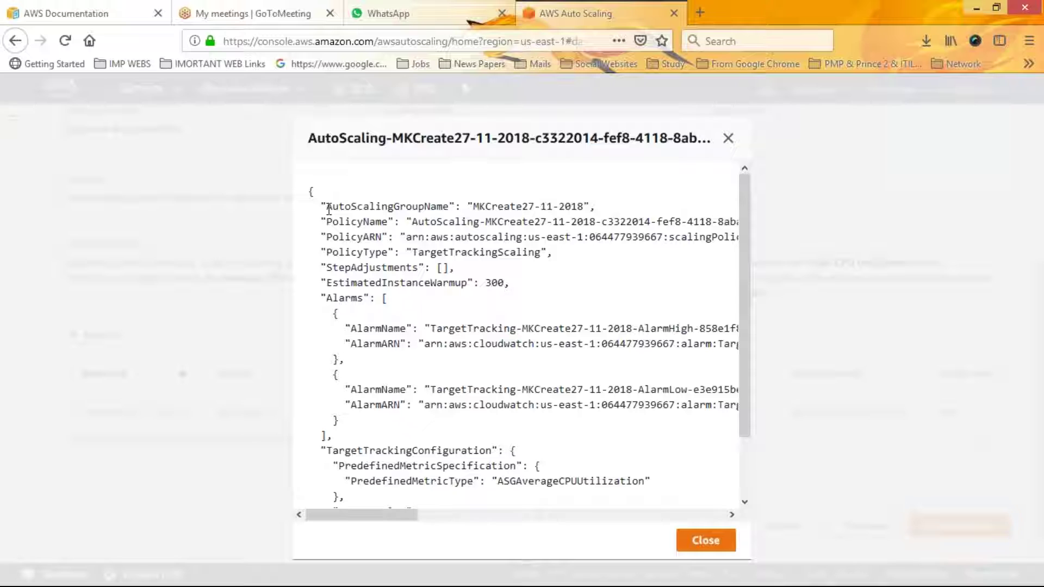
{"action": "left_click_drag", "start_coordinate": [327, 207], "coordinate": [497, 482]}
{"action": "left_click", "coordinate": [573, 445]}
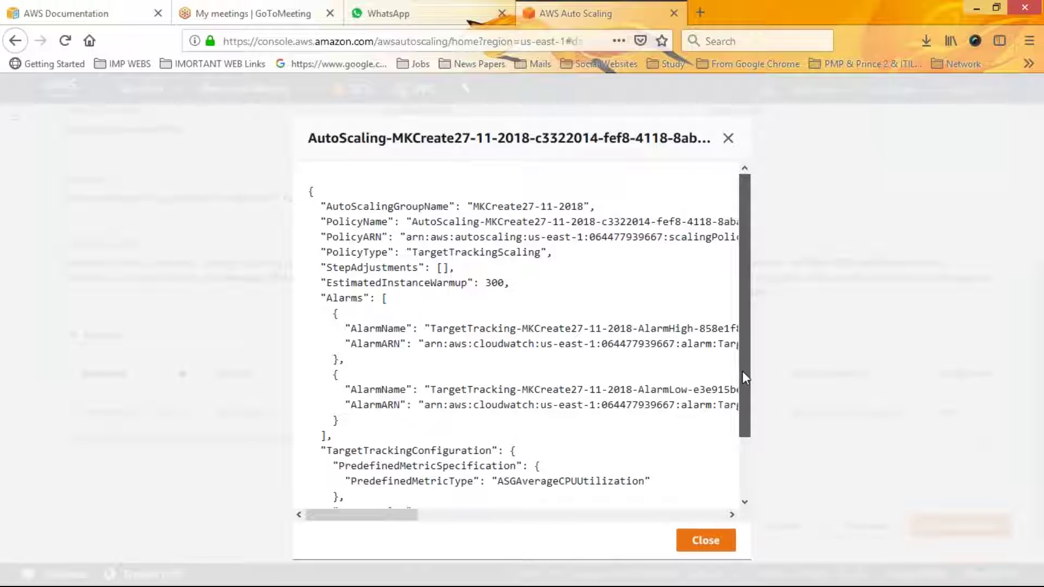
{"action": "left_click_drag", "start_coordinate": [742, 371], "coordinate": [748, 424]}
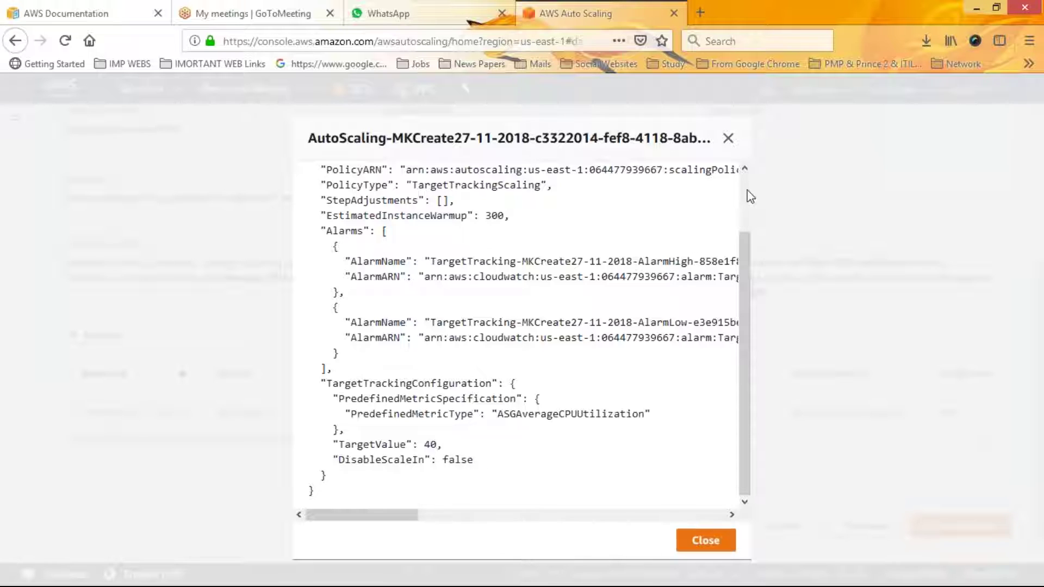
{"action": "scroll", "coordinate": [751, 197], "scroll_direction": "up", "scroll_amount": 2}
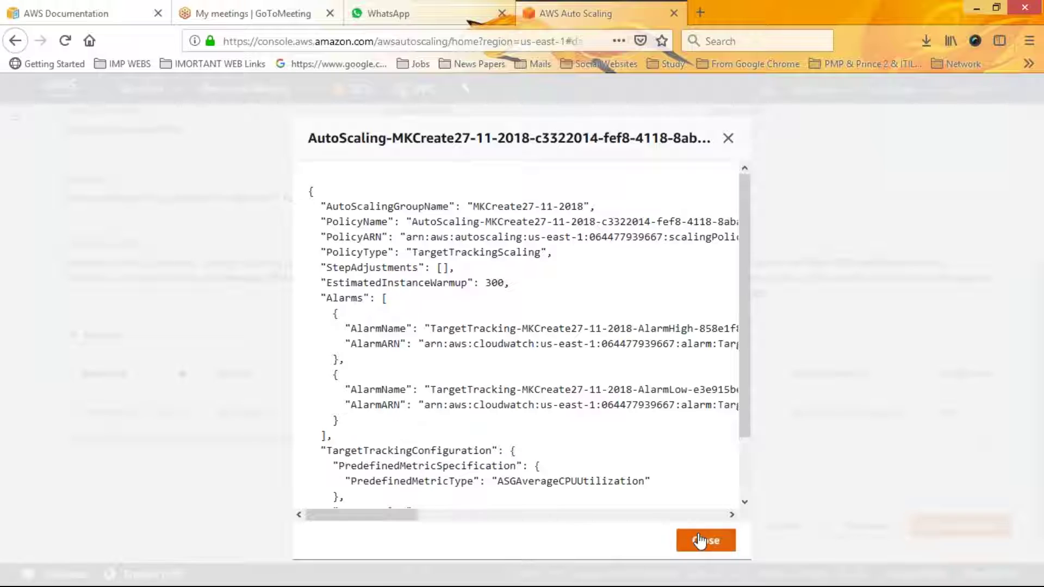
{"action": "left_click", "coordinate": [696, 538]}
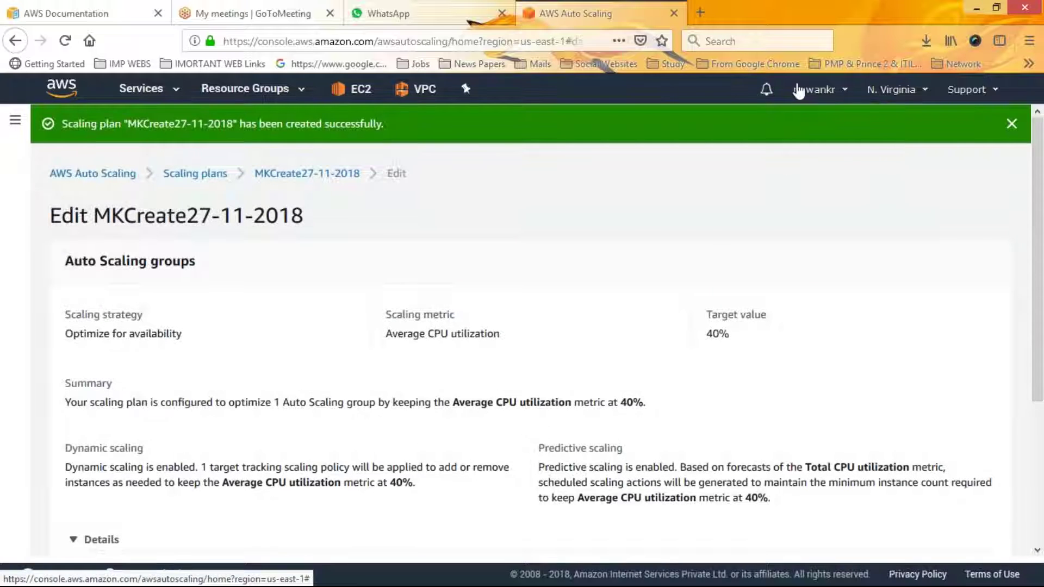
Start a new scaling plan from EC2 Auto Scaling groups with MKCreate27-11-2018 selected.
{"action": "left_click", "coordinate": [1012, 125]}
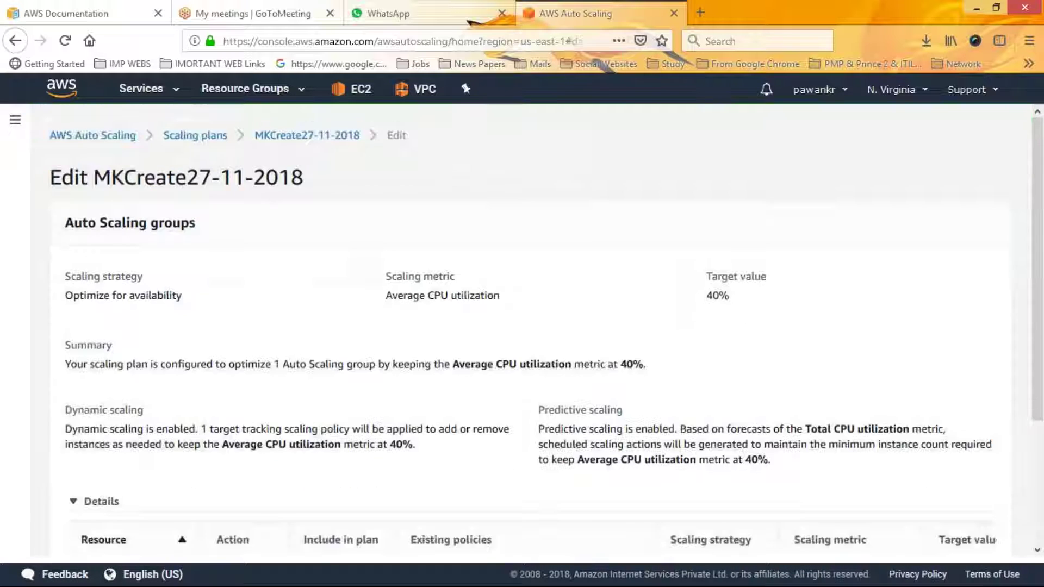
{"action": "left_click", "coordinate": [91, 139]}
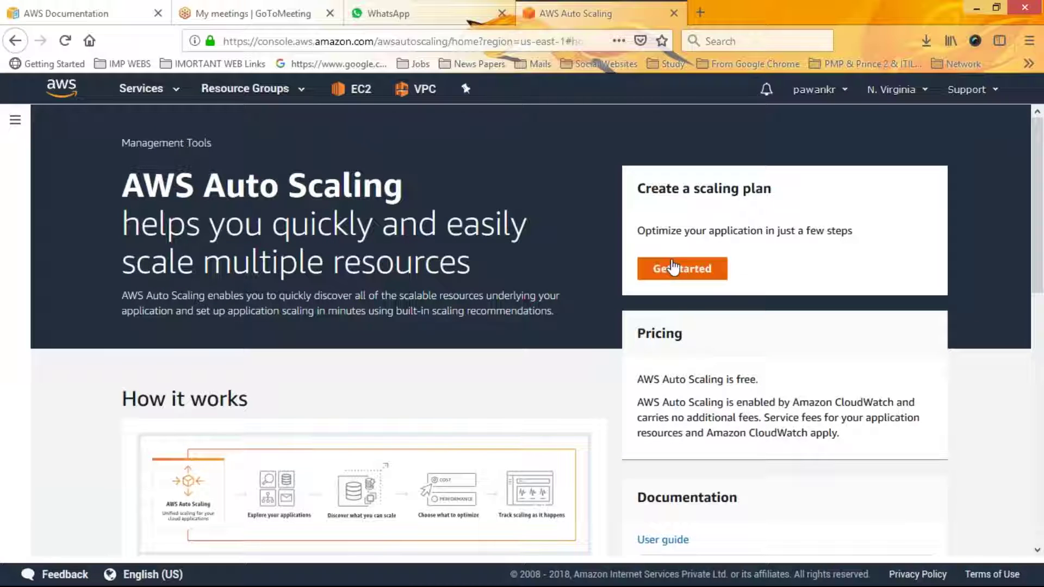
{"action": "left_click", "coordinate": [673, 267]}
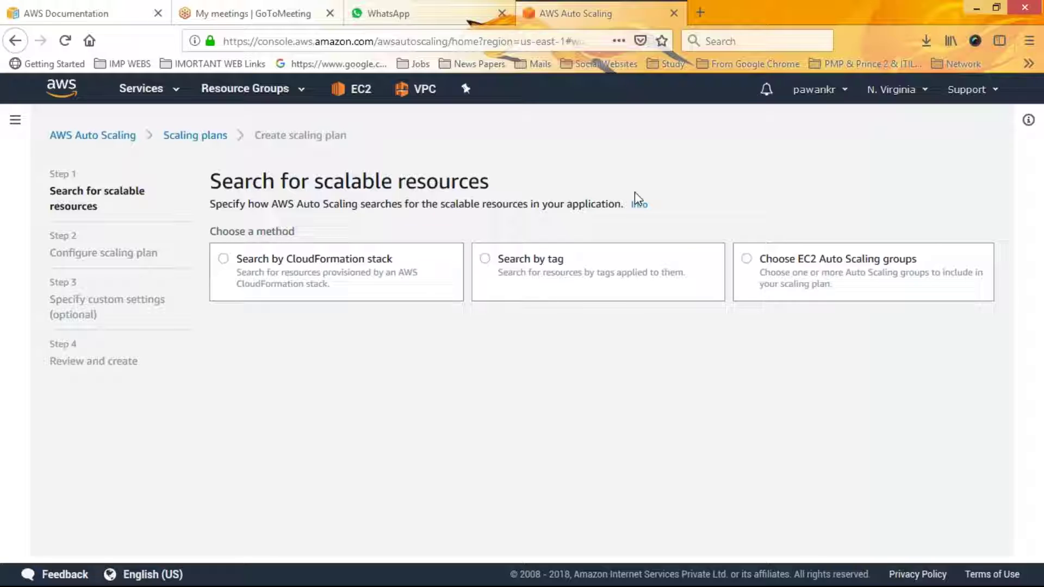
{"action": "left_click", "coordinate": [748, 260]}
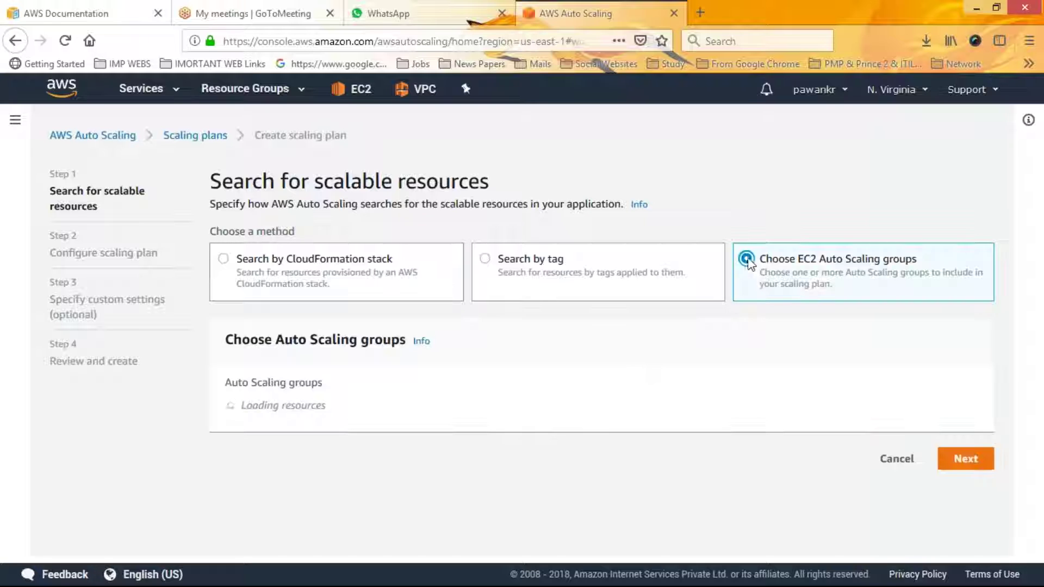
{"action": "left_click", "coordinate": [364, 409]}
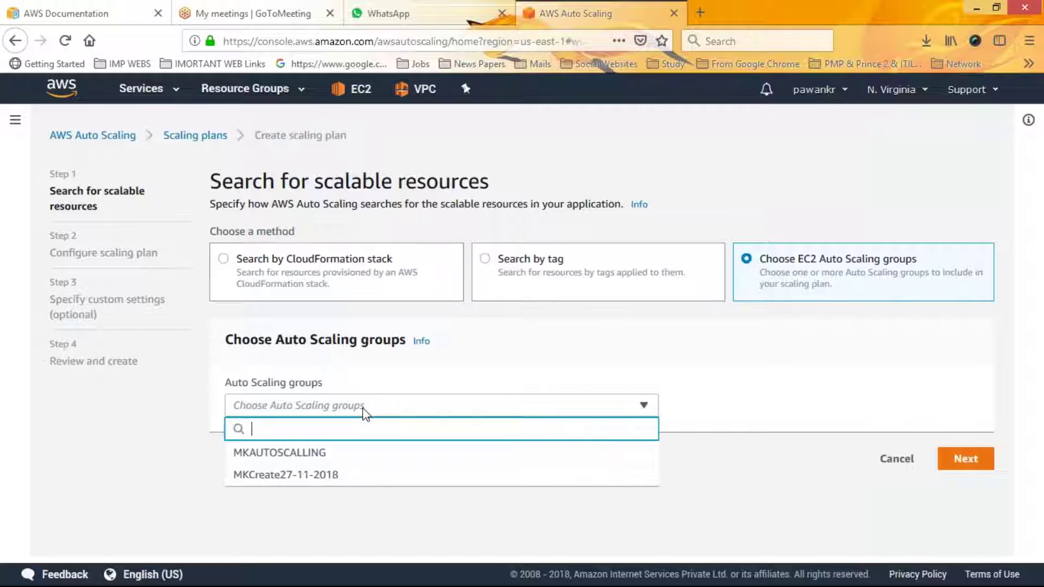
{"action": "left_click", "coordinate": [319, 475]}
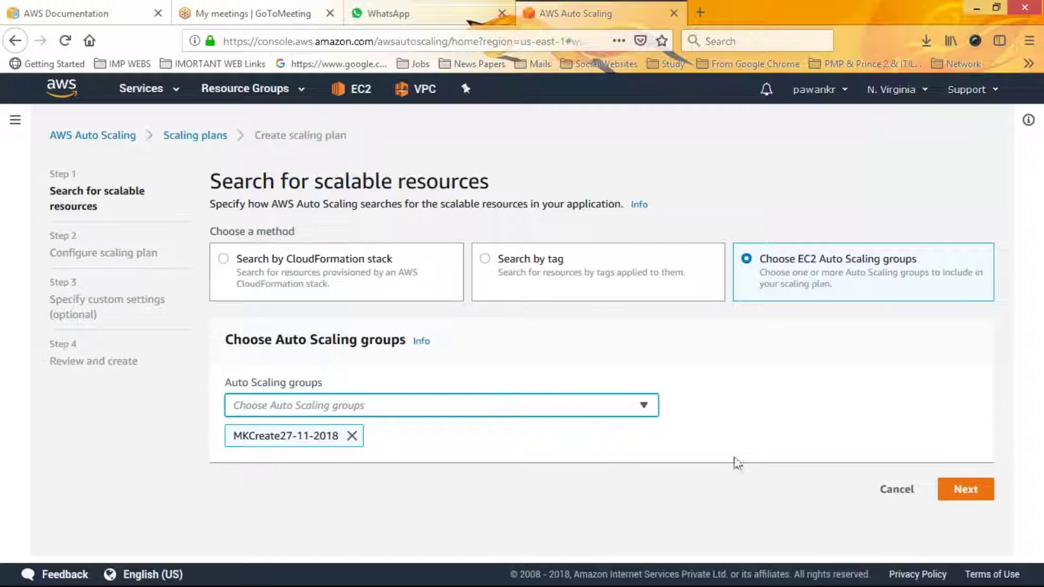
{"action": "left_click", "coordinate": [955, 494]}
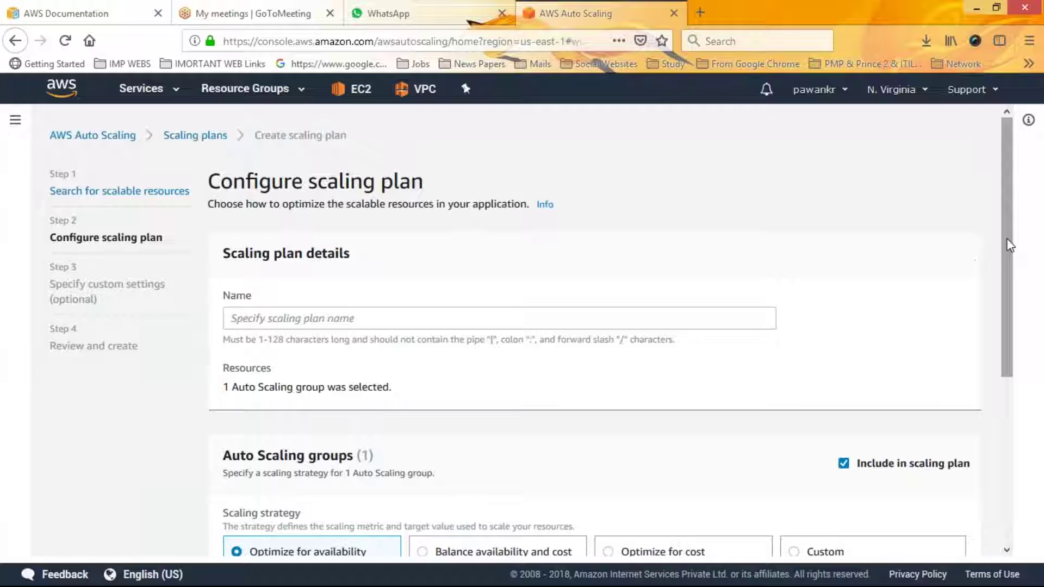
Use the Custom strategy scaling on Average network out with a target value of 40.
{"action": "scroll", "coordinate": [1011, 326], "scroll_direction": "down", "scroll_amount": 3}
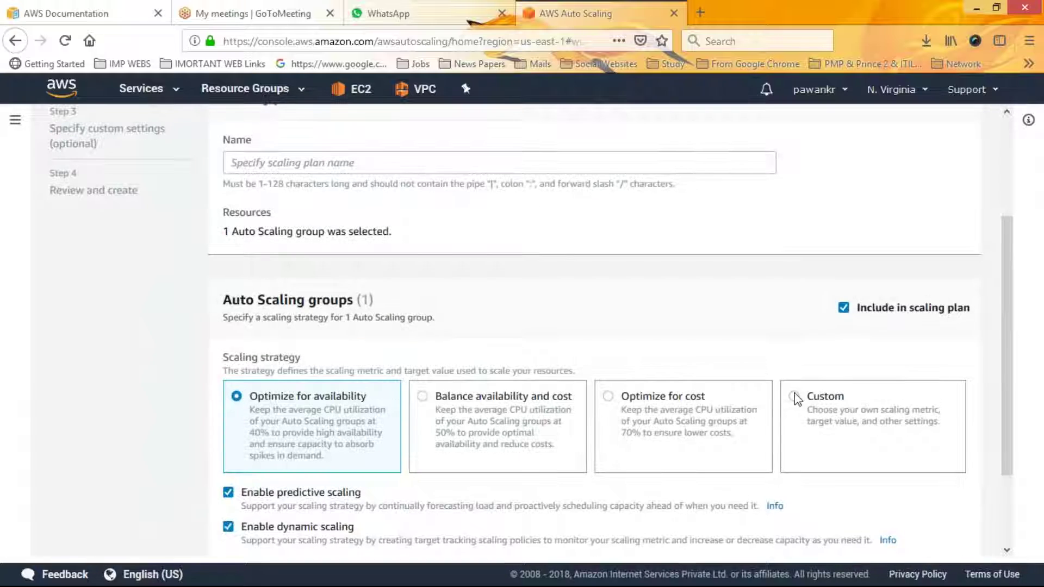
{"action": "left_click", "coordinate": [794, 397]}
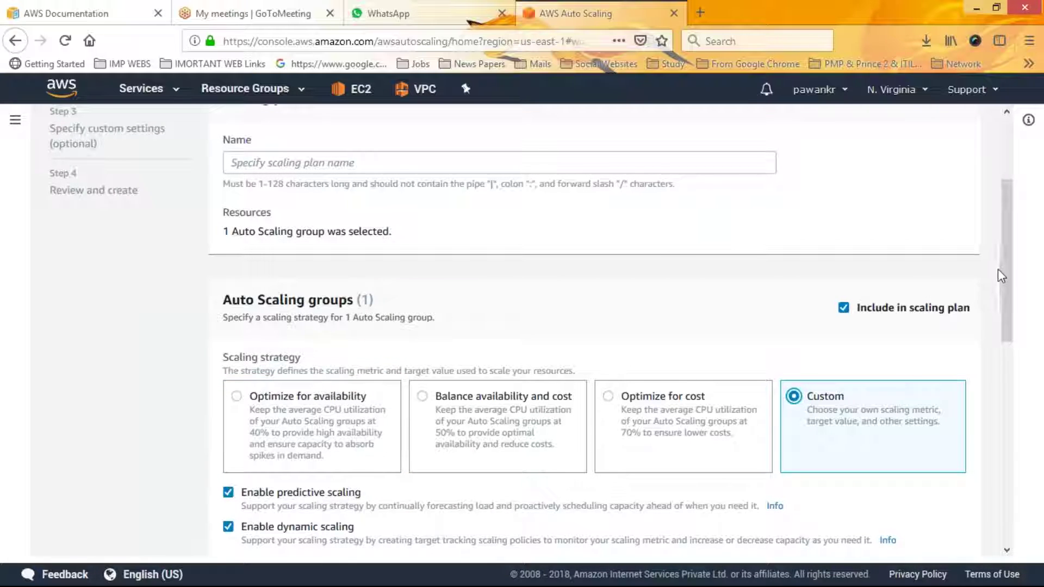
{"action": "scroll", "coordinate": [1009, 313], "scroll_direction": "down", "scroll_amount": 5}
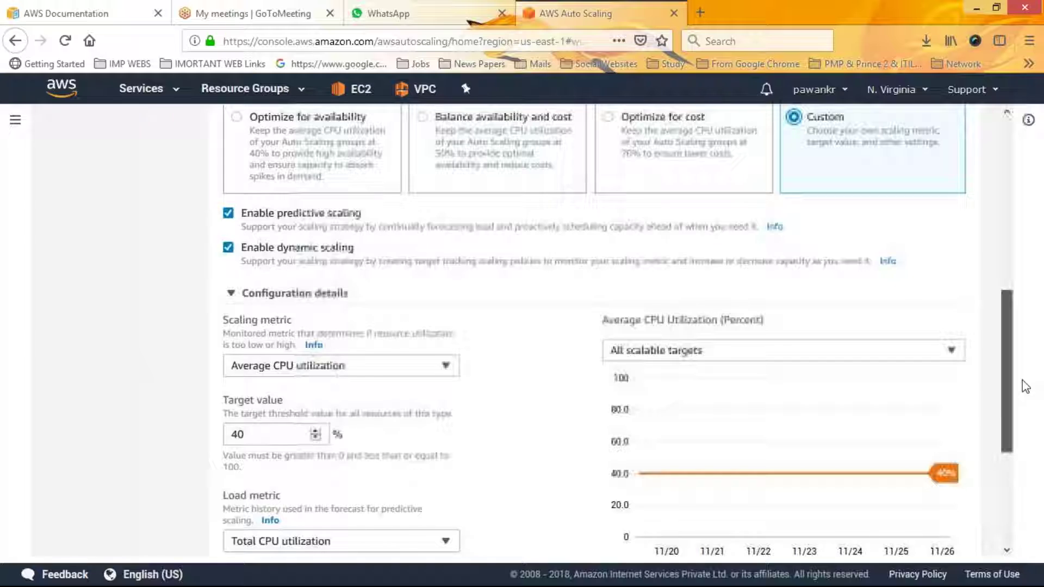
{"action": "scroll", "coordinate": [1018, 436], "scroll_direction": "down", "scroll_amount": 3}
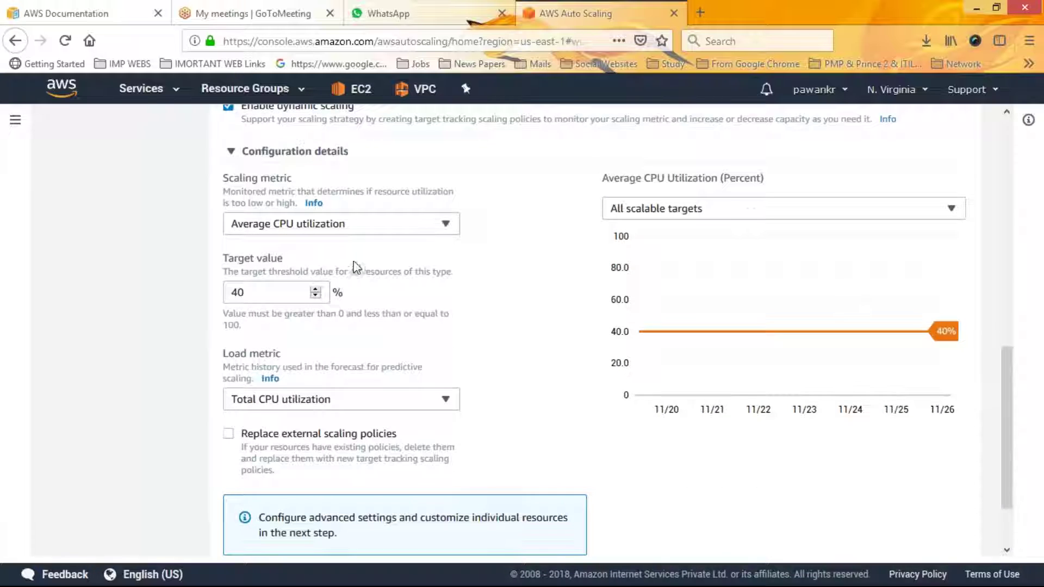
{"action": "left_click", "coordinate": [332, 228]}
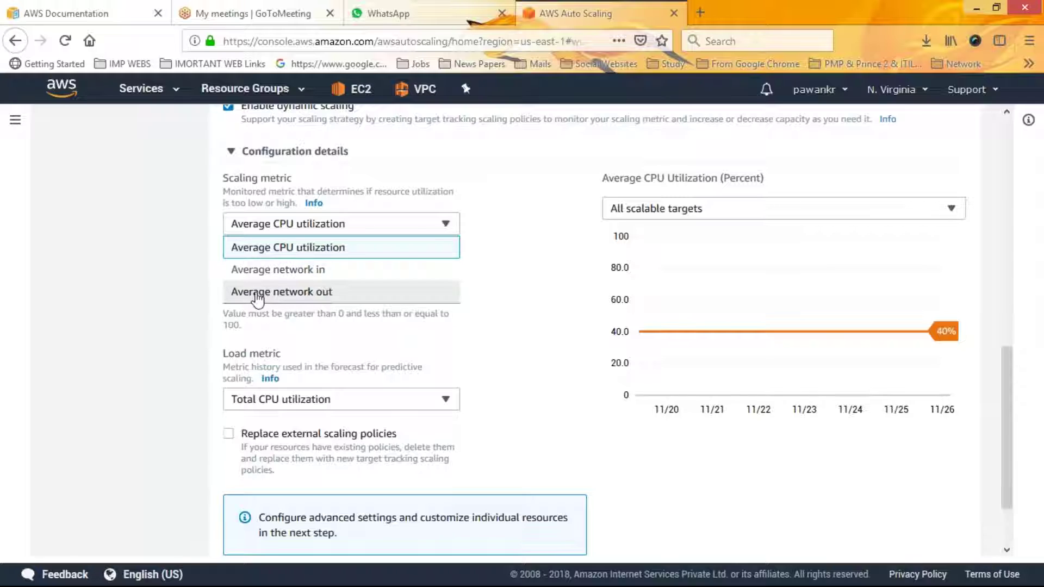
{"action": "left_click", "coordinate": [329, 296]}
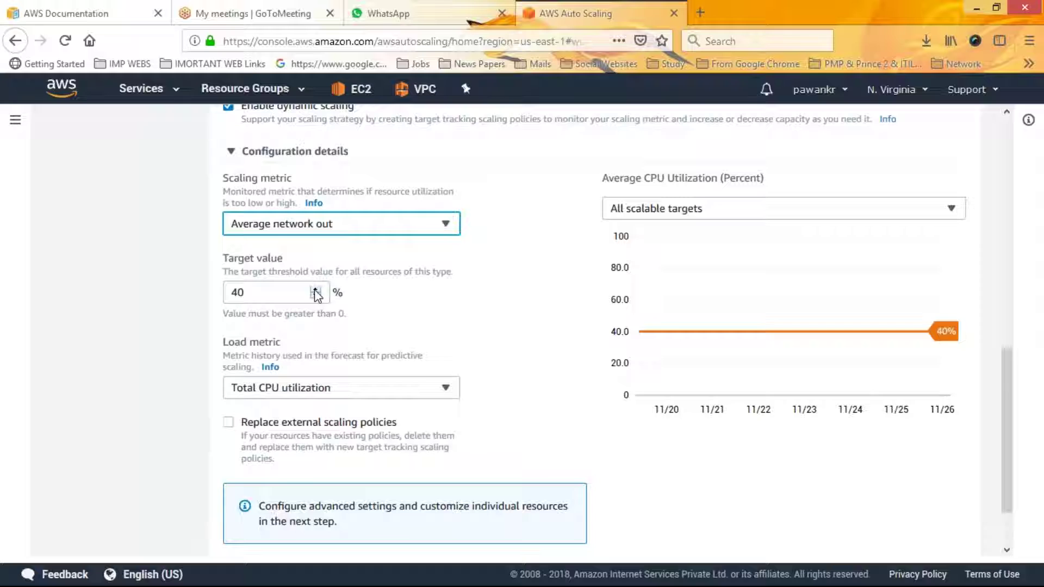
{"action": "left_click", "coordinate": [315, 297]}
Review the Load and Scaling metric options and chart only the MKCreate27-11-2018 group.
{"action": "left_click", "coordinate": [362, 388]}
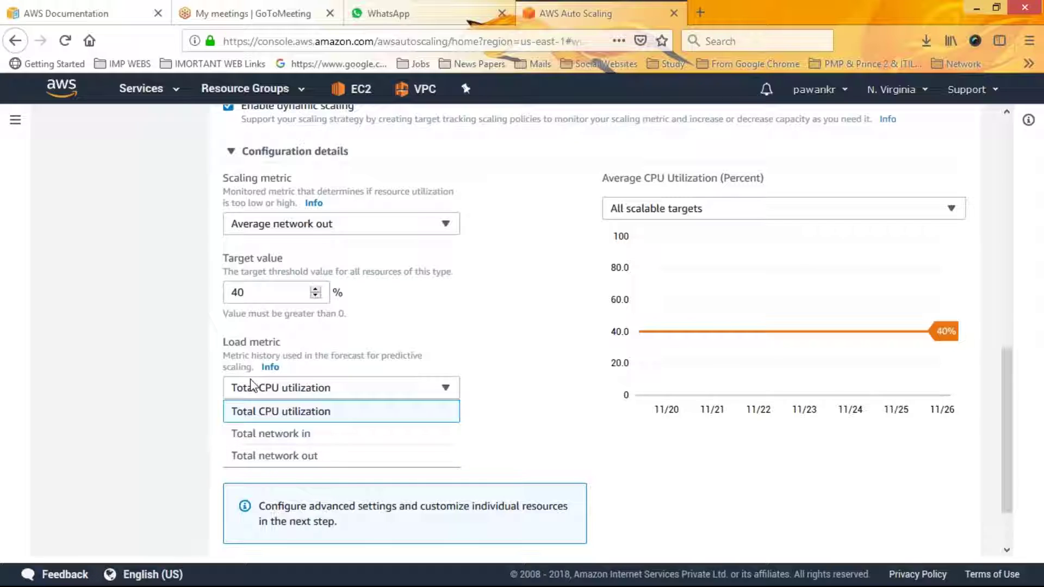
{"action": "left_click_drag", "start_coordinate": [224, 342], "coordinate": [273, 342]}
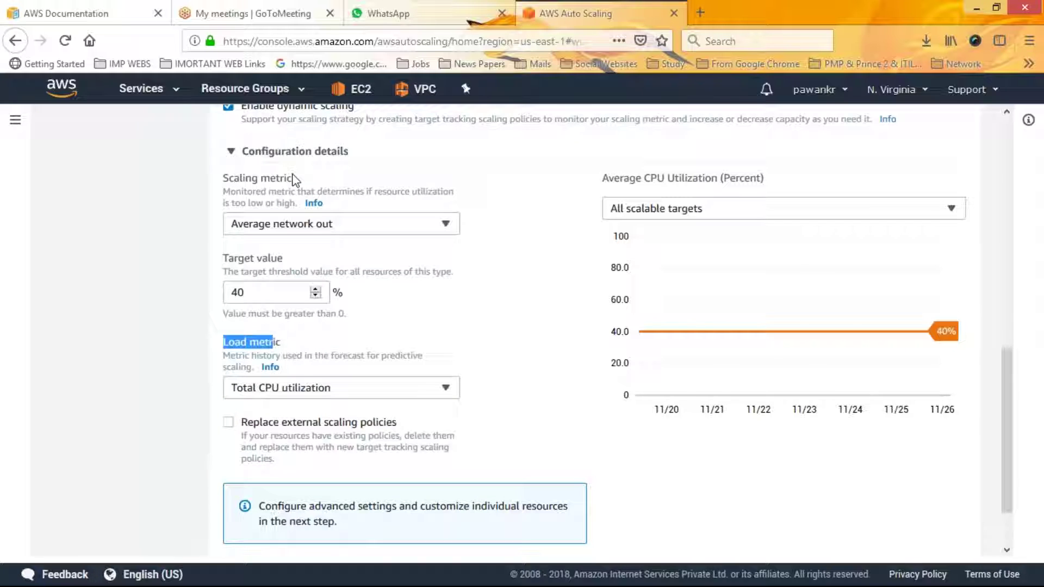
{"action": "left_click_drag", "start_coordinate": [294, 181], "coordinate": [235, 186]}
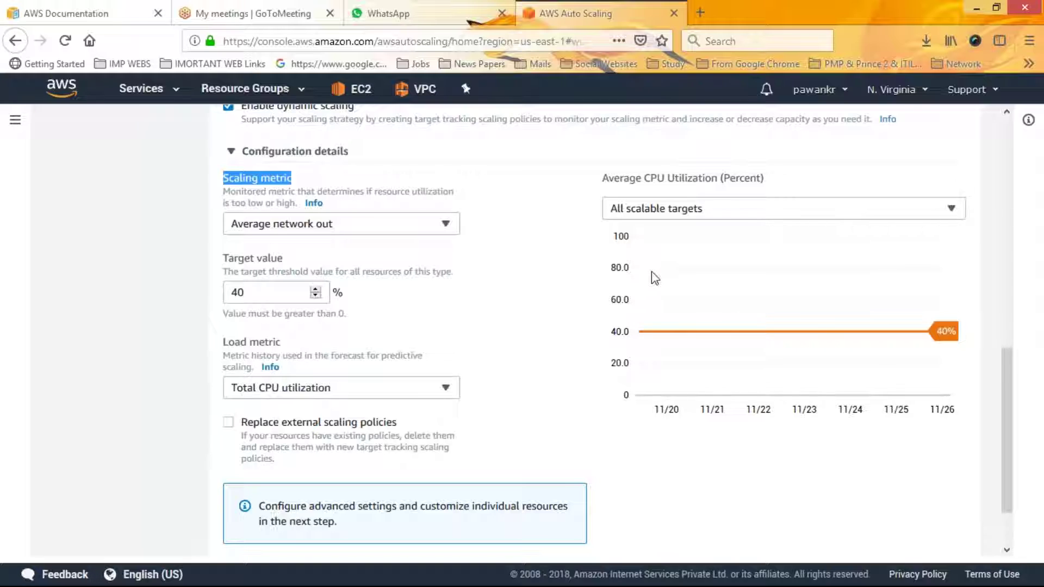
{"action": "left_click", "coordinate": [718, 210]}
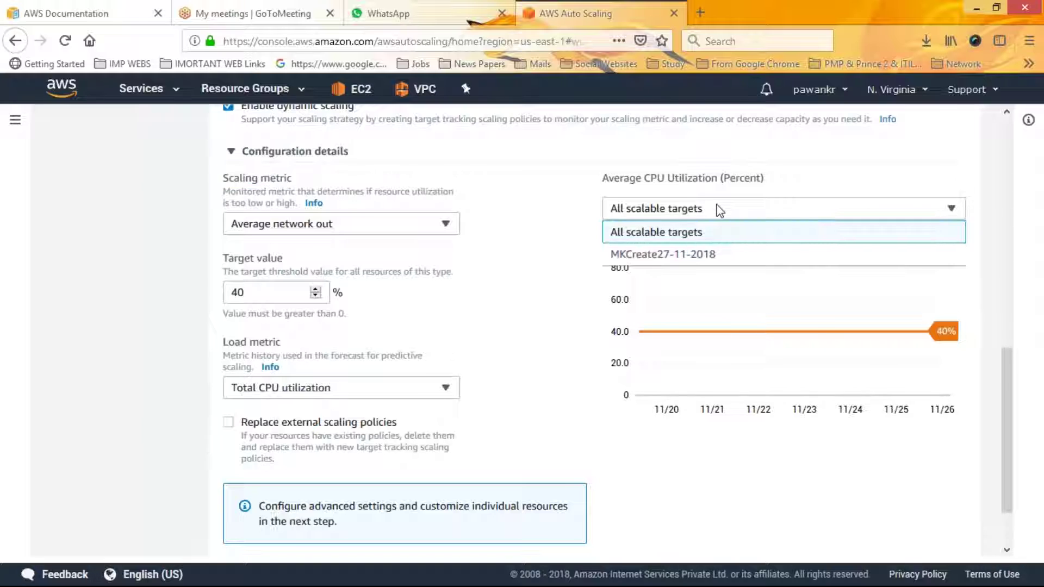
{"action": "left_click", "coordinate": [684, 259]}
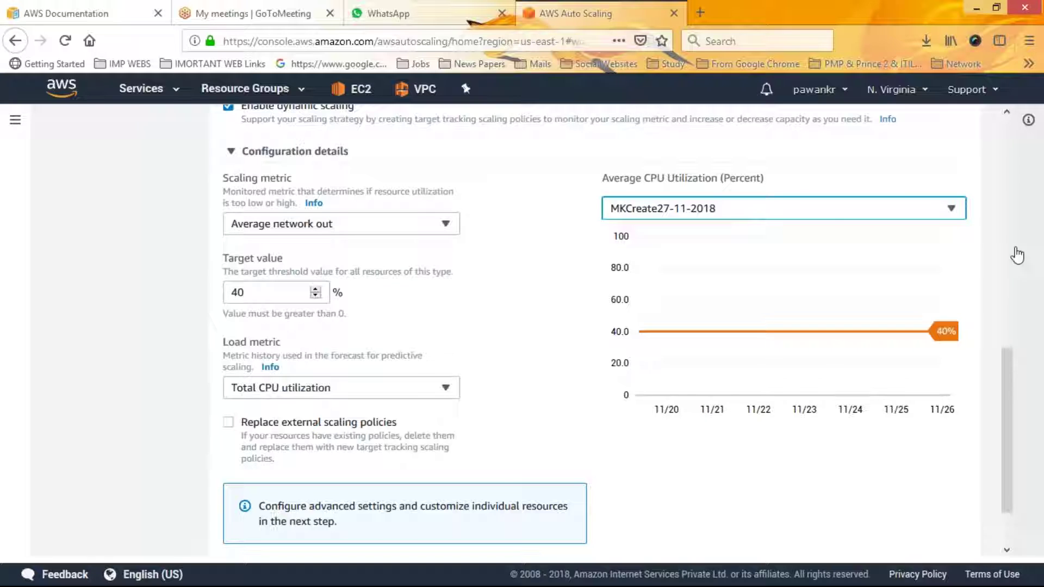
{"action": "scroll", "coordinate": [1020, 166], "scroll_direction": "up", "scroll_amount": 5}
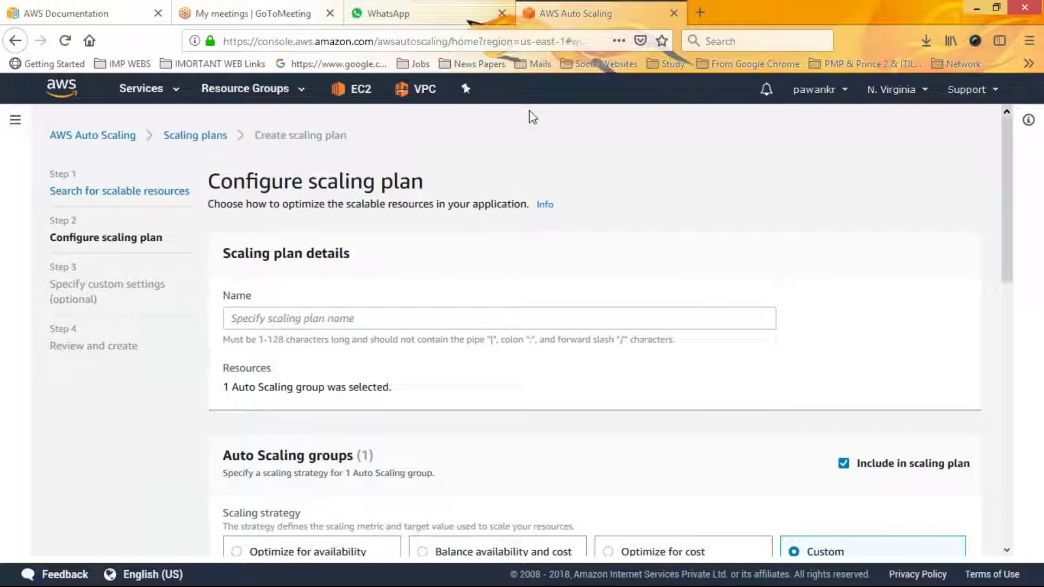
Return to the AWS Auto Scaling home page and then open the EC2 console.
{"action": "left_click", "coordinate": [93, 136]}
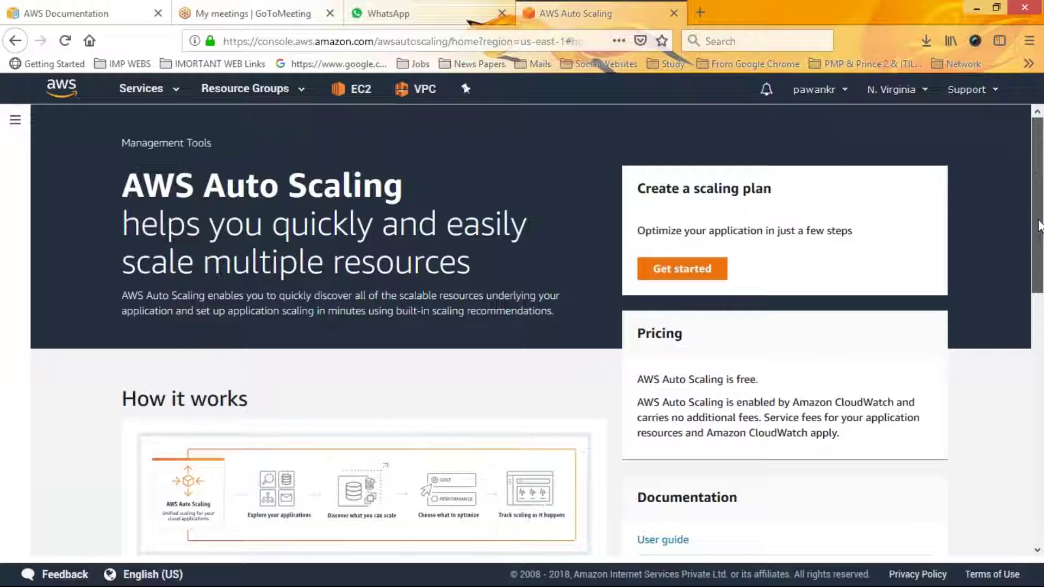
{"action": "left_click_drag", "start_coordinate": [1039, 226], "coordinate": [1041, 146]}
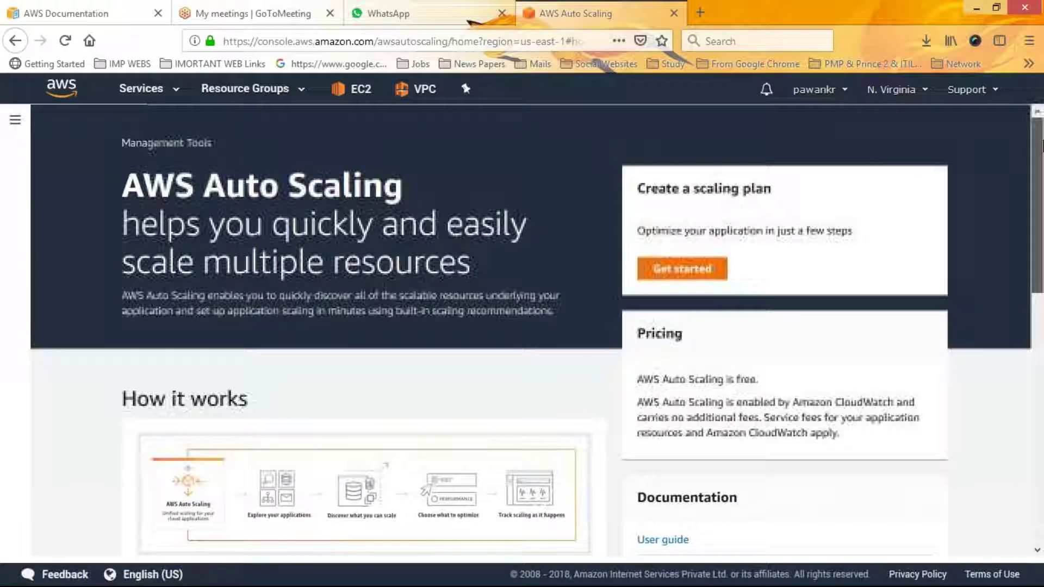
{"action": "left_click", "coordinate": [360, 94]}
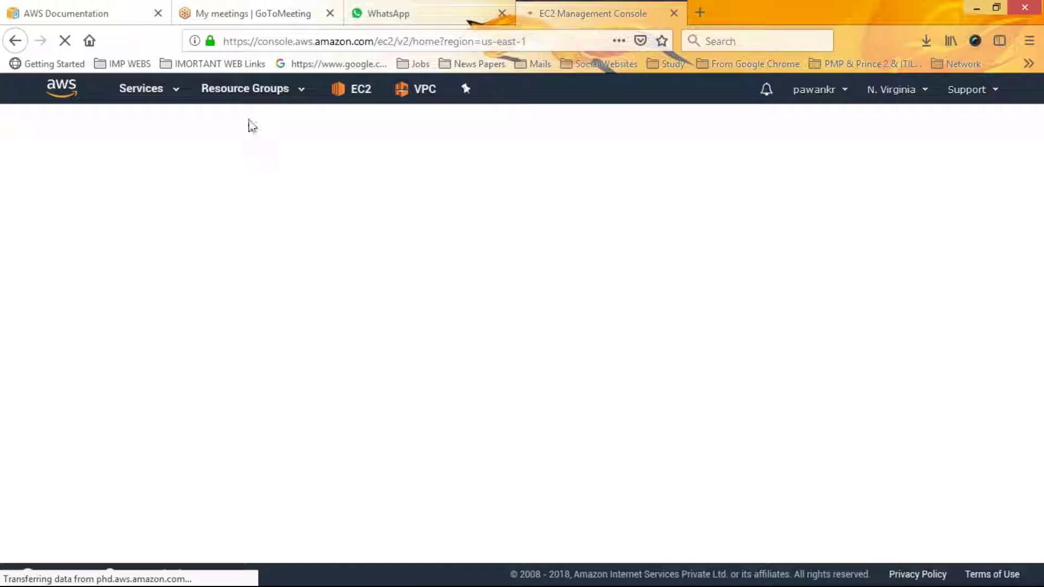
Reopen AWS Auto Scaling from Services, view the MKCreate27-11-2018 plan, and return to its start page.
{"action": "left_click", "coordinate": [144, 94]}
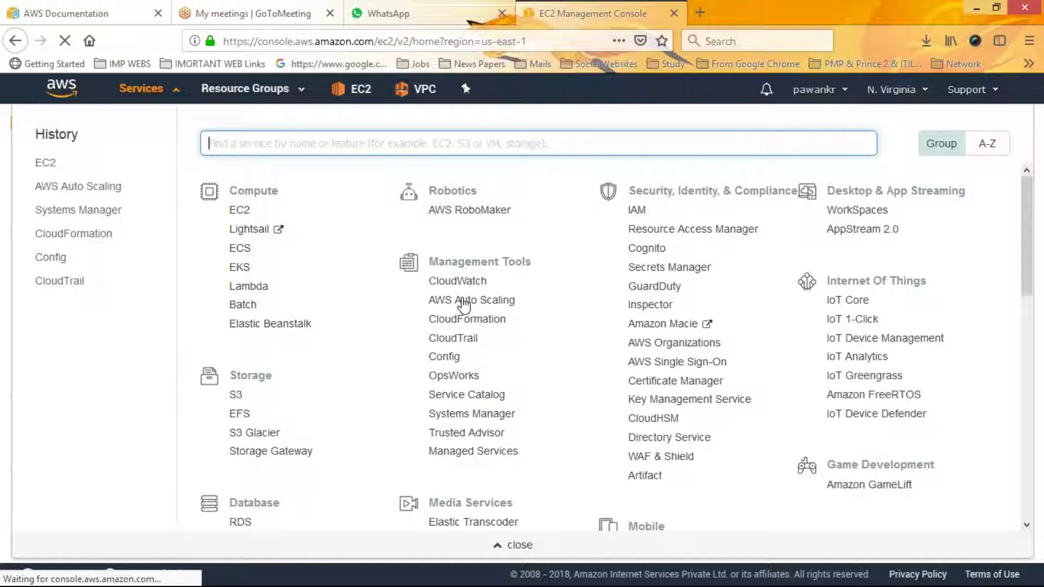
{"action": "left_click", "coordinate": [472, 300]}
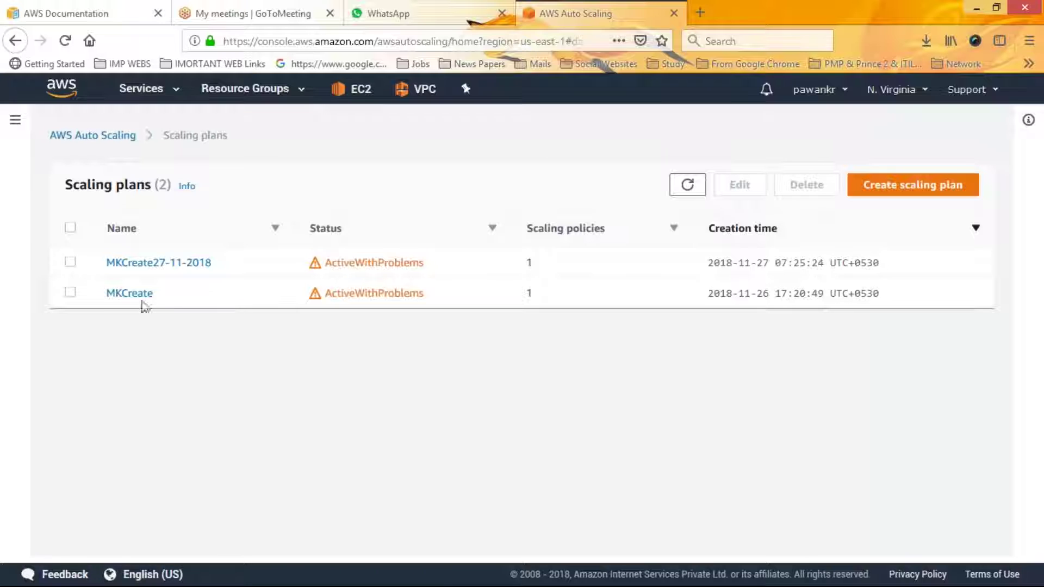
{"action": "left_click", "coordinate": [136, 267]}
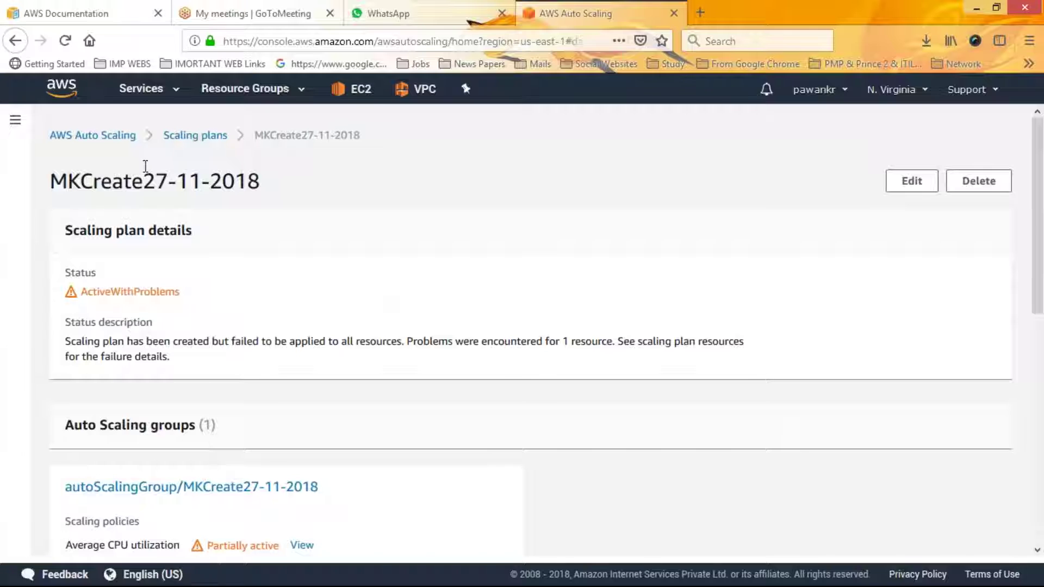
{"action": "left_click", "coordinate": [68, 140]}
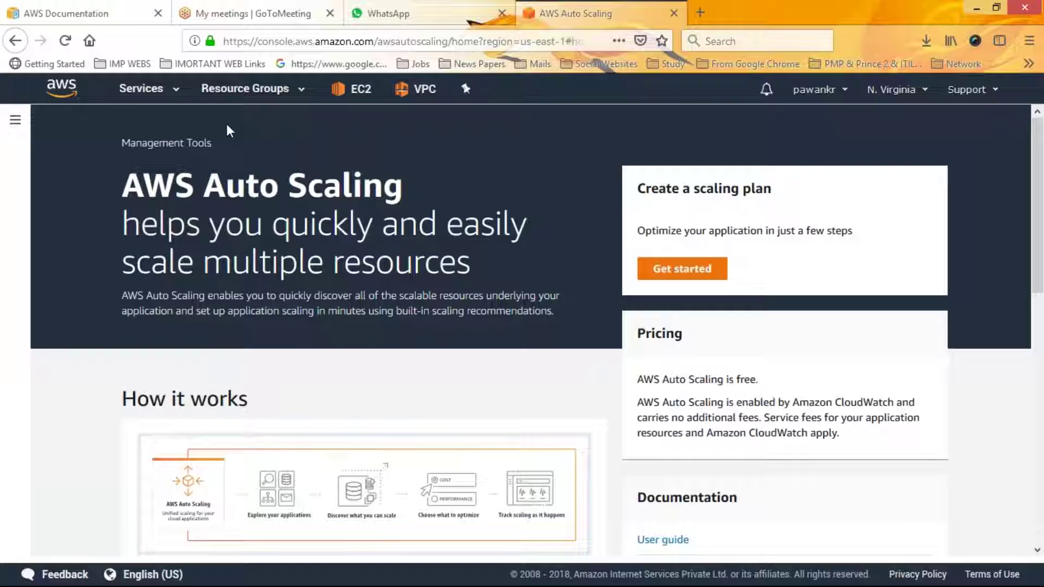
Open CloudWatch from the Services menu and show its Dashboards list.
{"action": "left_click", "coordinate": [144, 89]}
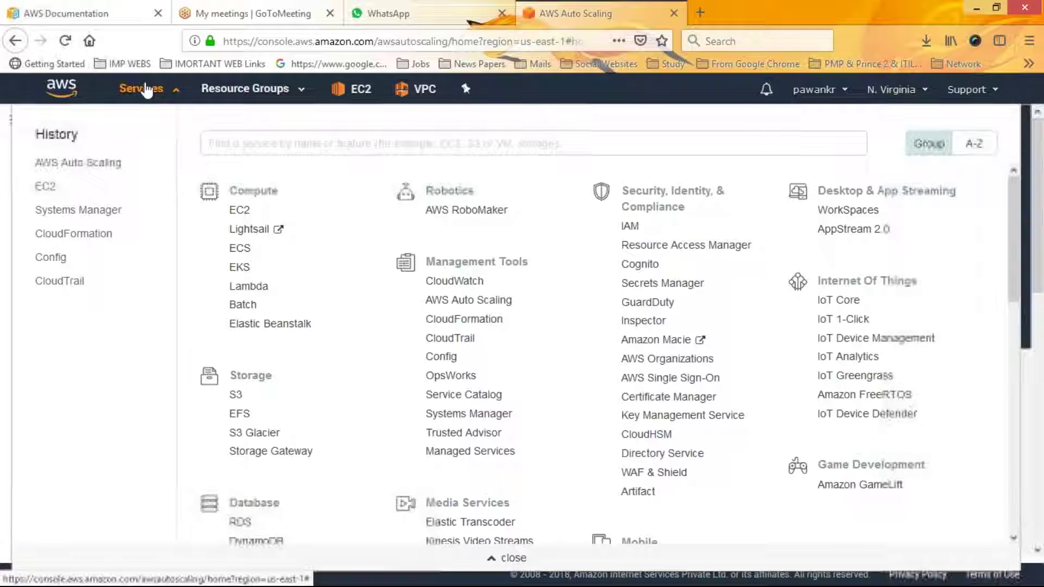
{"action": "left_click", "coordinate": [458, 281]}
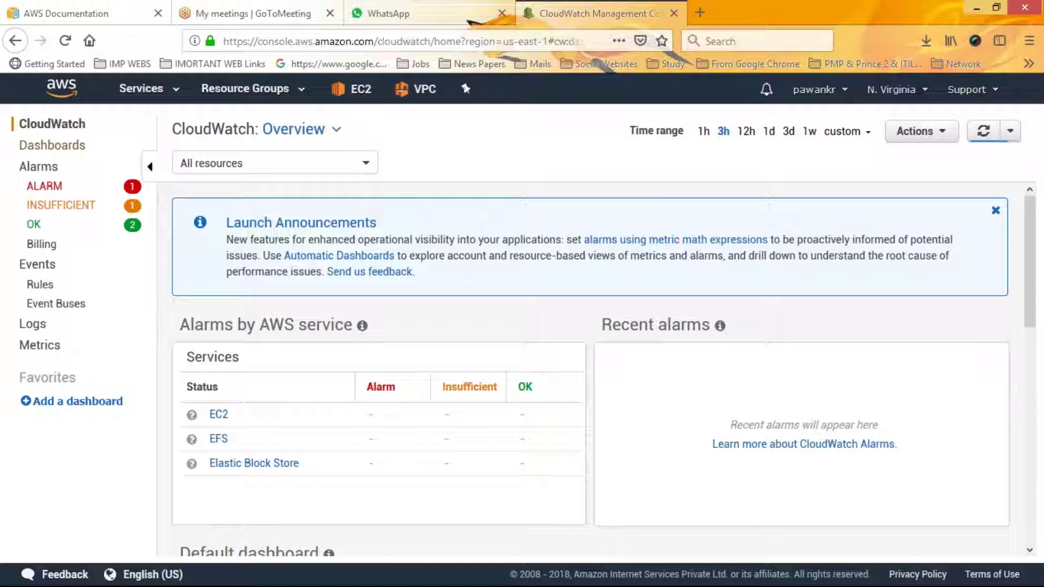
{"action": "left_click", "coordinate": [49, 152]}
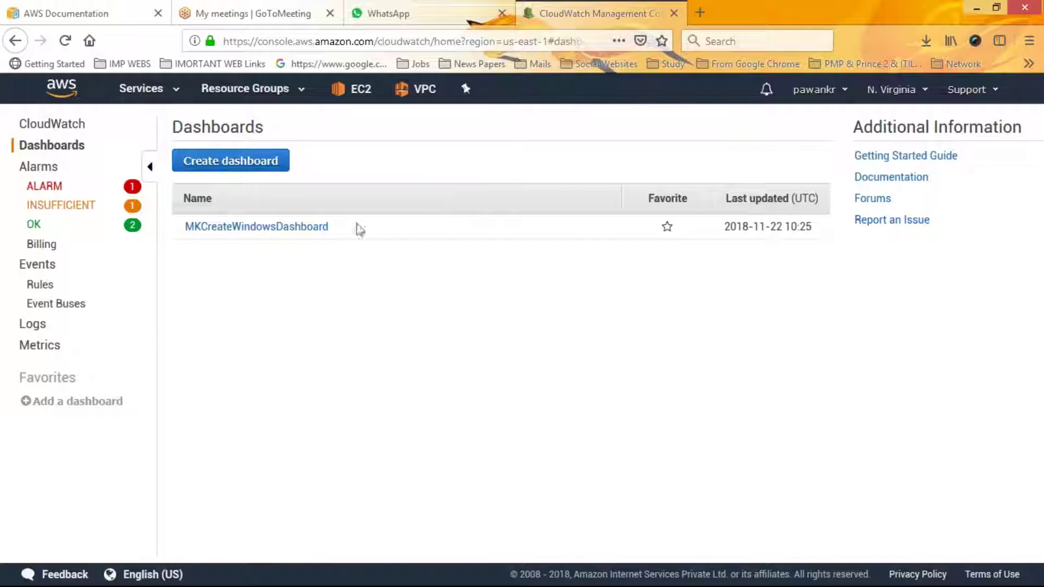
Create a CloudWatch dashboard named MKCeate27-11-2018.
{"action": "left_click", "coordinate": [220, 166]}
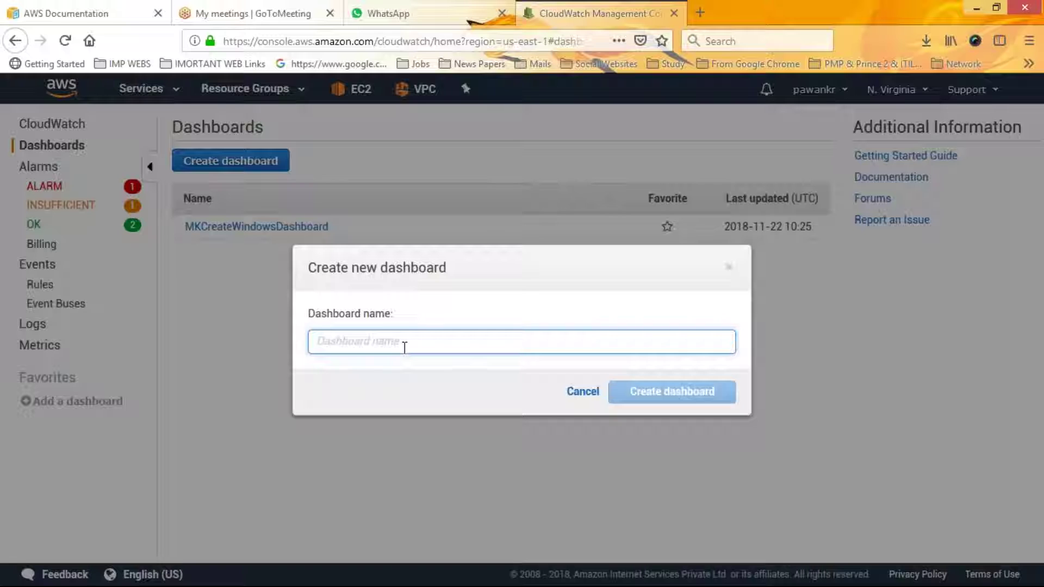
{"action": "type", "text": "MKCe"}
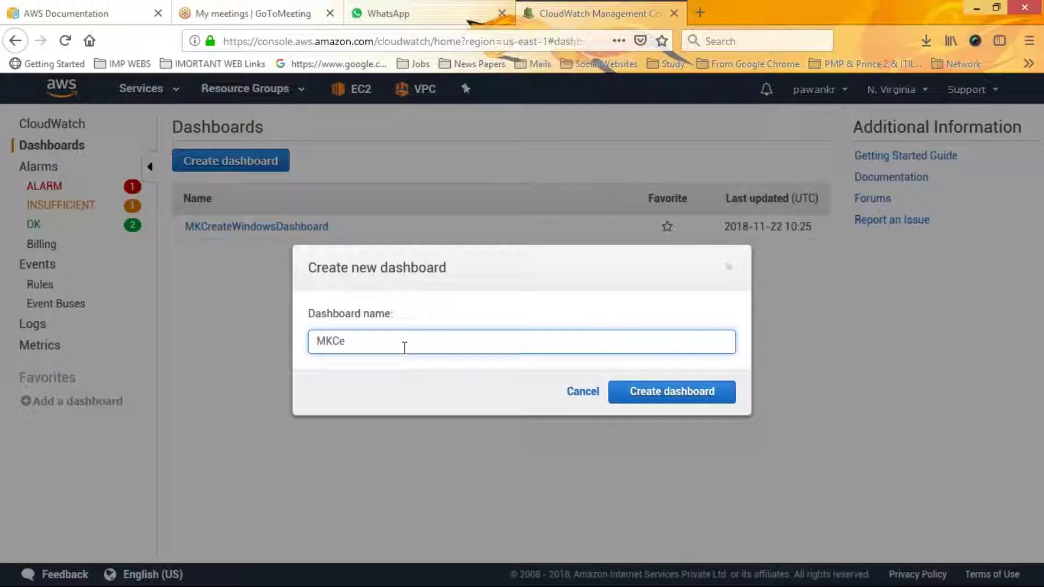
{"action": "type", "text": "ate27-11-2018"}
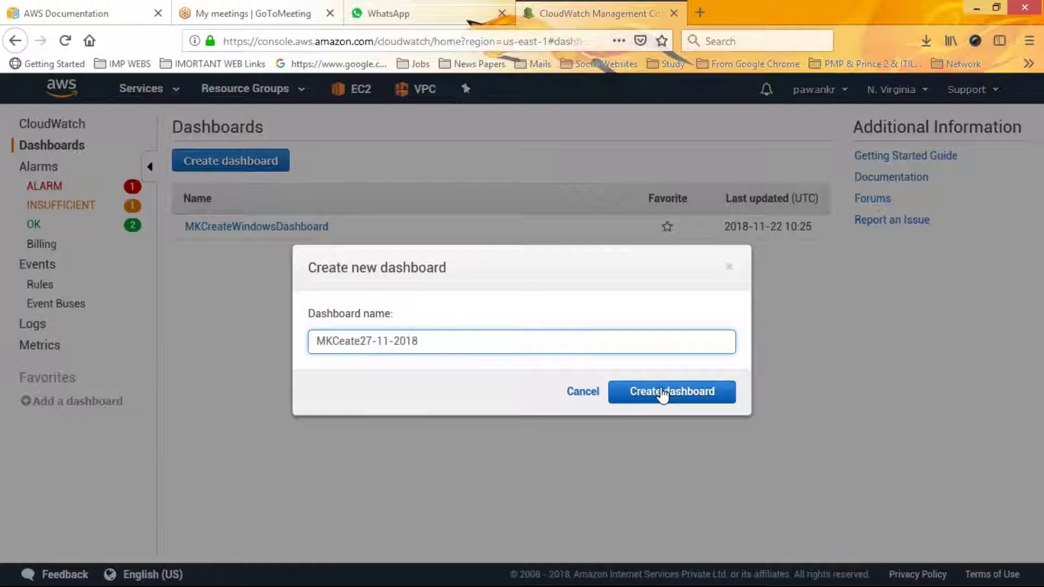
{"action": "left_click", "coordinate": [662, 394]}
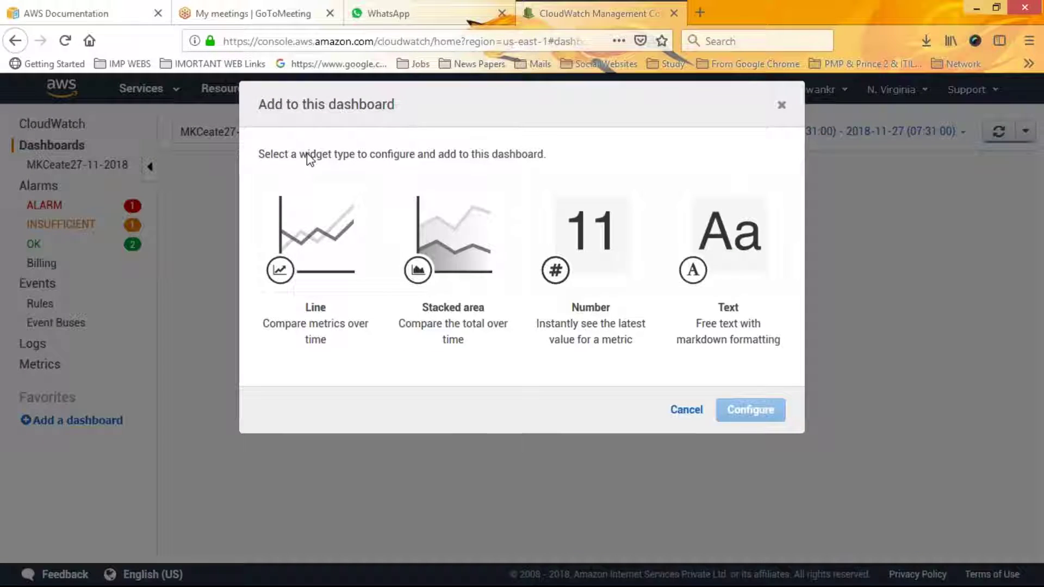
Choose the Line widget type and move on to configuring its metric graph.
{"action": "left_click_drag", "start_coordinate": [300, 155], "coordinate": [516, 176]}
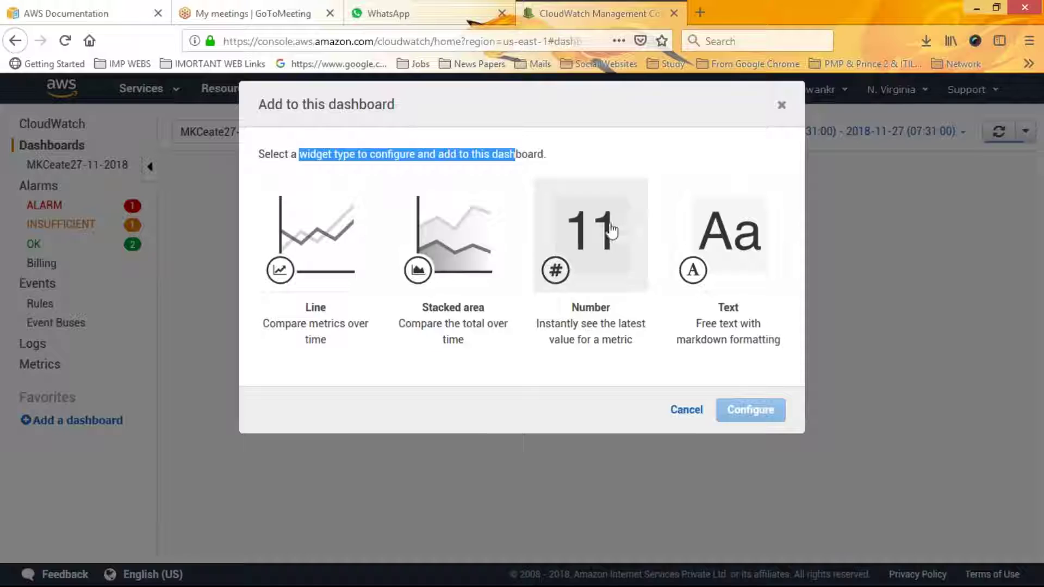
{"action": "left_click", "coordinate": [313, 248]}
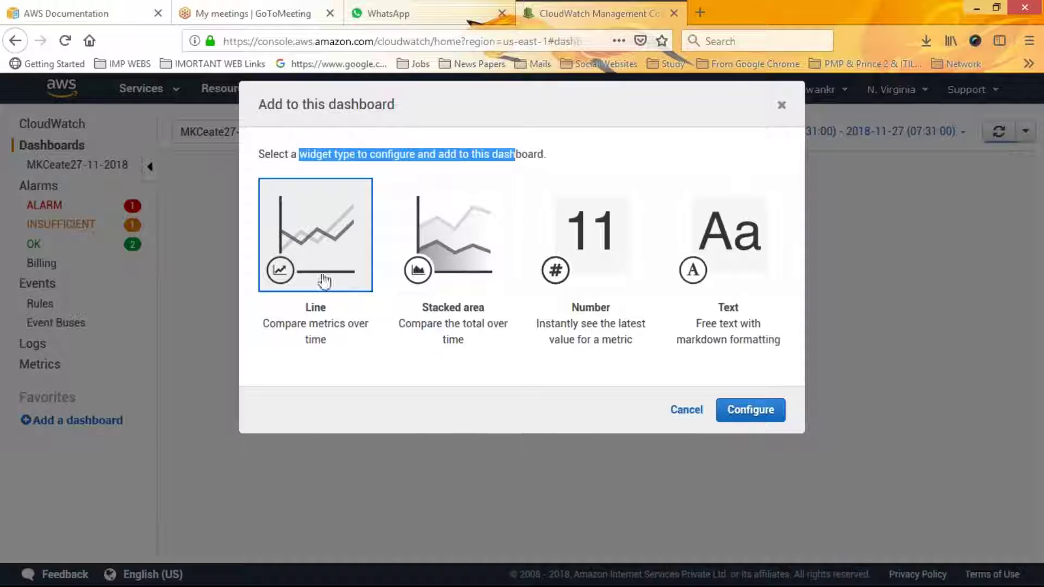
{"action": "left_click", "coordinate": [740, 409]}
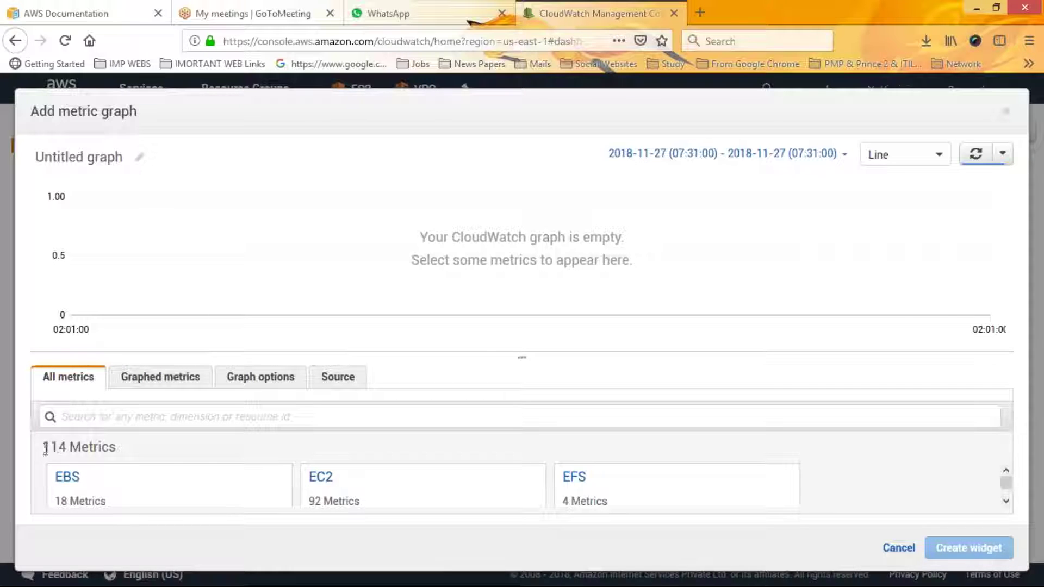
Graph MKAUTOSCALLING's NetworkIn from EC2 > By Auto Scaling Group and enlarge the metrics table.
{"action": "left_click_drag", "start_coordinate": [45, 447], "coordinate": [117, 446]}
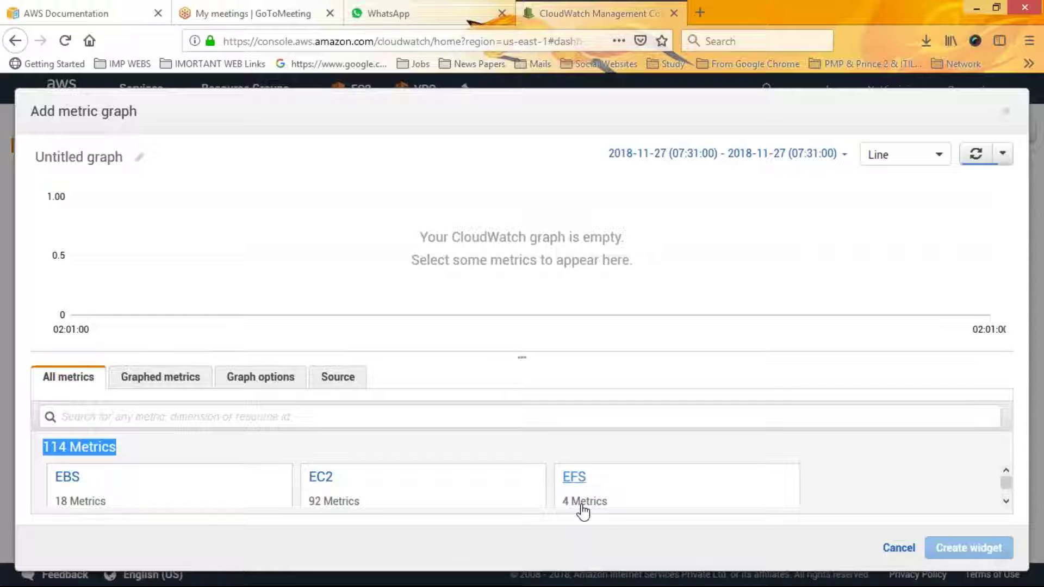
{"action": "left_click", "coordinate": [324, 486]}
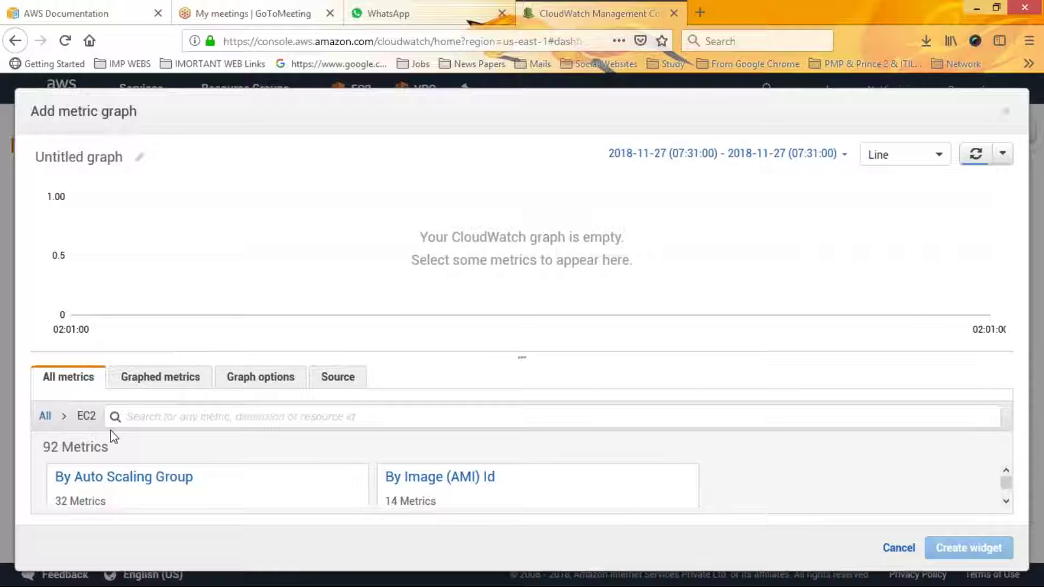
{"action": "left_click", "coordinate": [120, 477]}
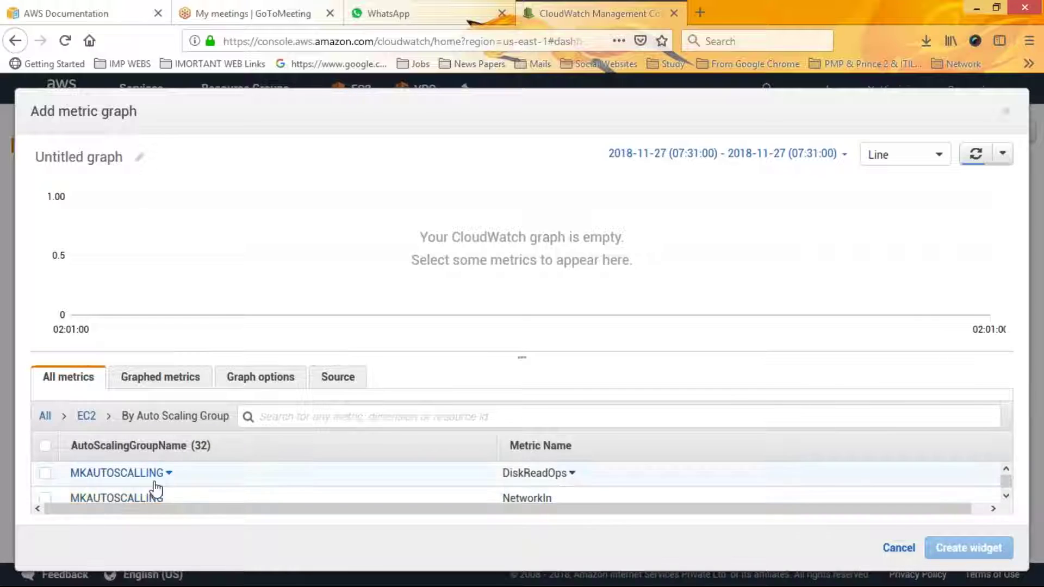
{"action": "left_click", "coordinate": [45, 499]}
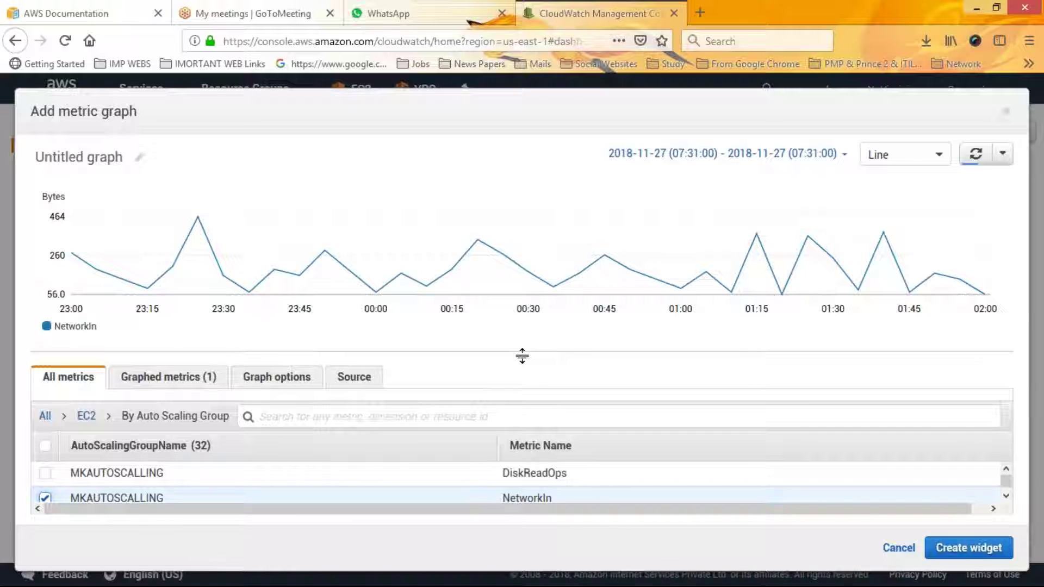
{"action": "left_click_drag", "start_coordinate": [522, 347], "coordinate": [522, 280]}
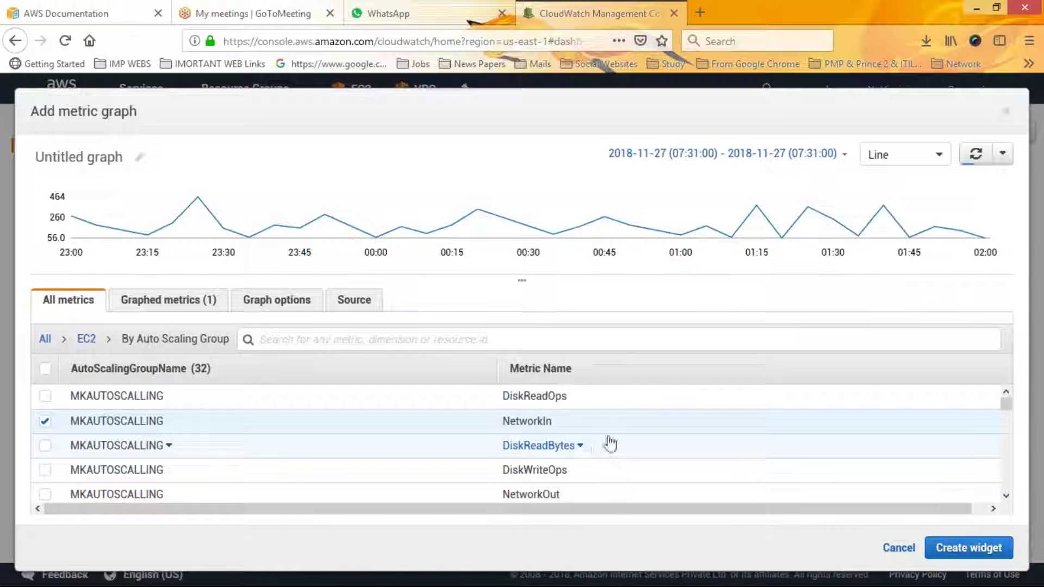
Add MKCreate27-11-2018's CPUUtilization and NetworkOut metrics to the graph.
{"action": "left_click", "coordinate": [1006, 498]}
{"action": "left_click", "coordinate": [1007, 499]}
{"action": "left_click", "coordinate": [1007, 498]}
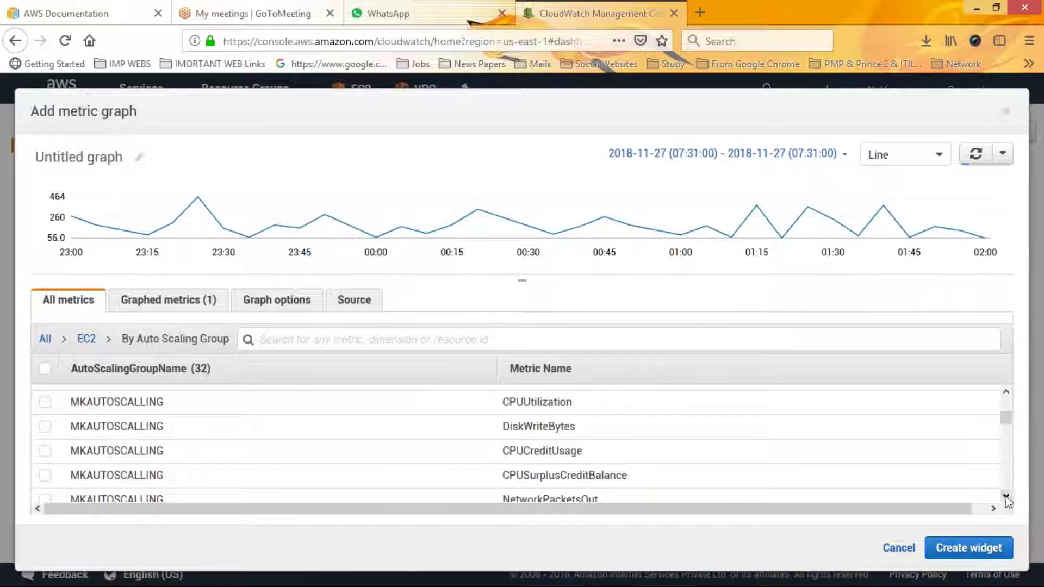
{"action": "left_click_drag", "start_coordinate": [1006, 419], "coordinate": [1007, 409]}
{"action": "left_click_drag", "start_coordinate": [1006, 405], "coordinate": [1005, 451]}
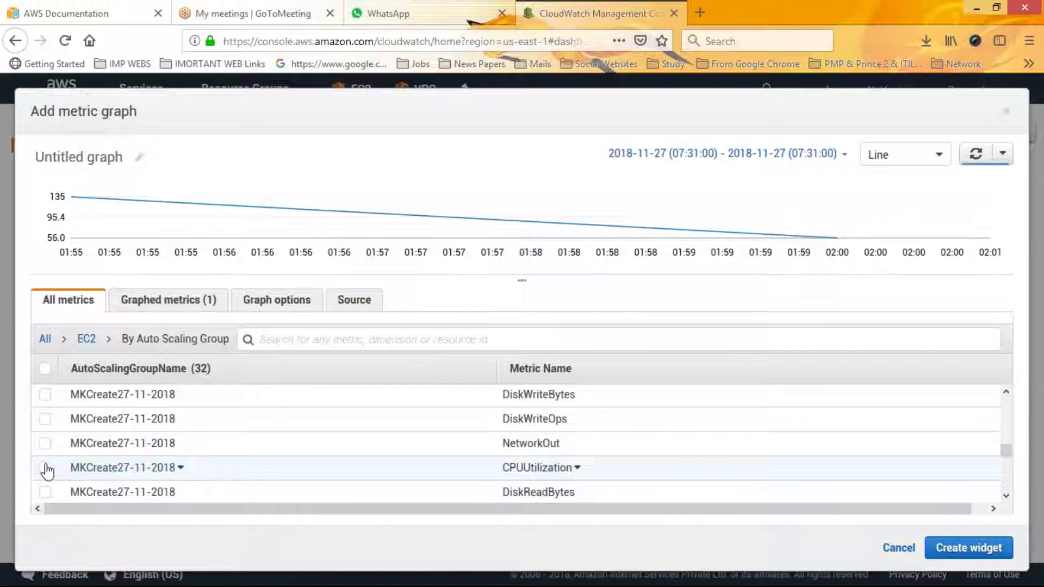
{"action": "left_click", "coordinate": [45, 469]}
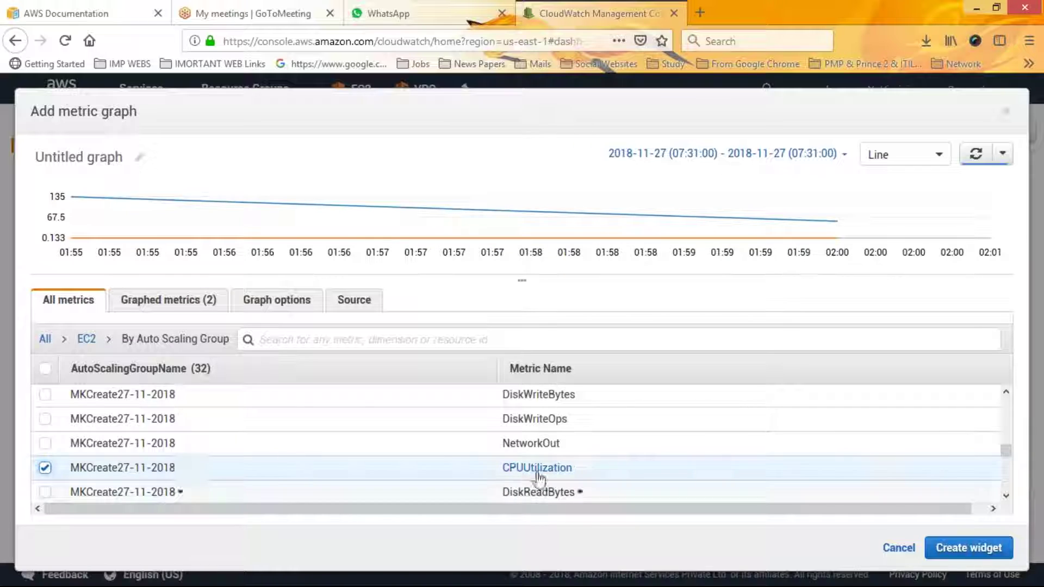
{"action": "left_click", "coordinate": [46, 448]}
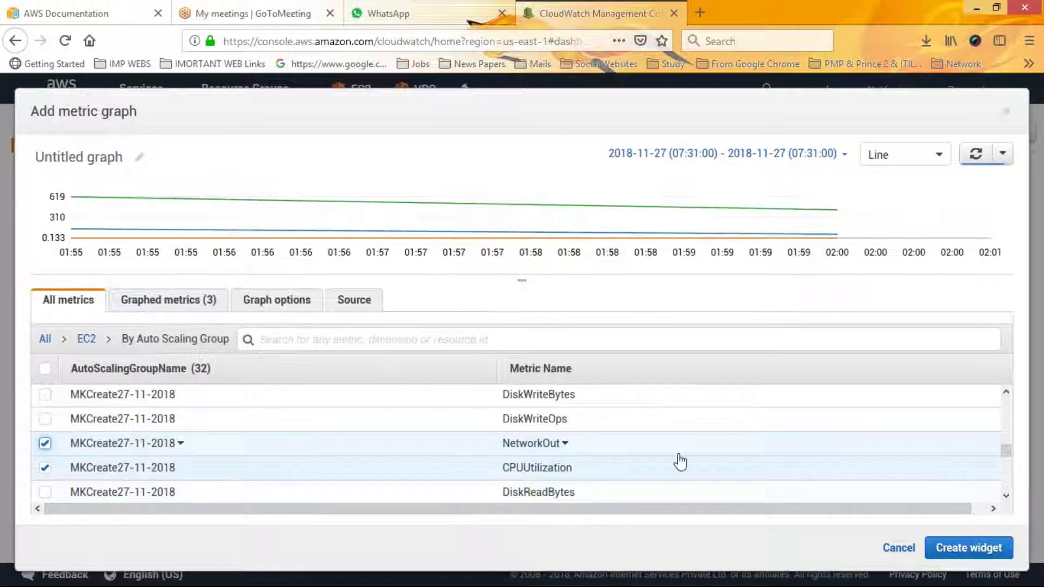
Also graph MKCreate27-11-2018's NetworkPacketsOut and NetworkPacketsIn metrics.
{"action": "left_click_drag", "start_coordinate": [1007, 454], "coordinate": [1009, 492]}
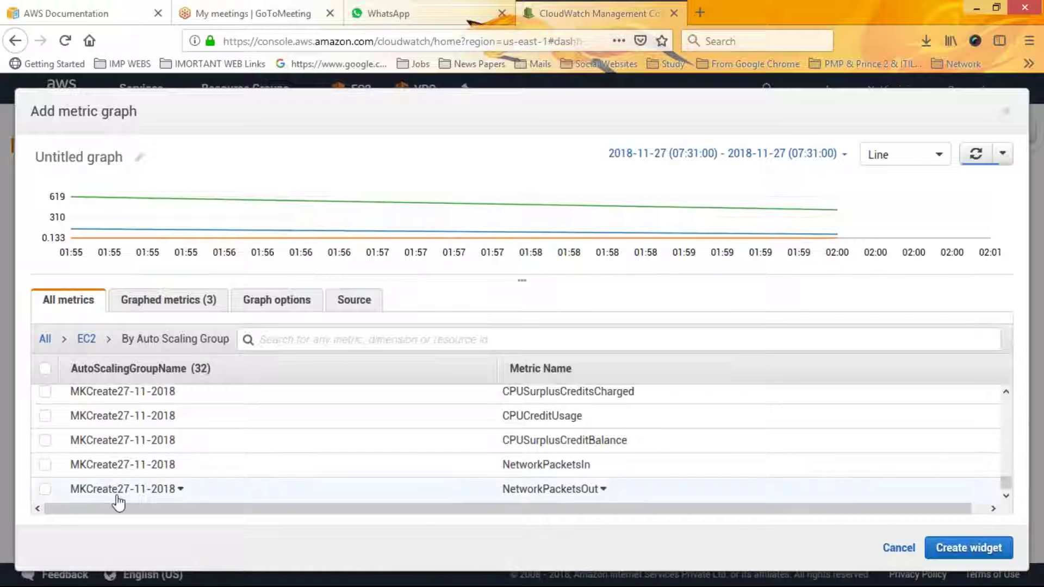
{"action": "left_click", "coordinate": [45, 489]}
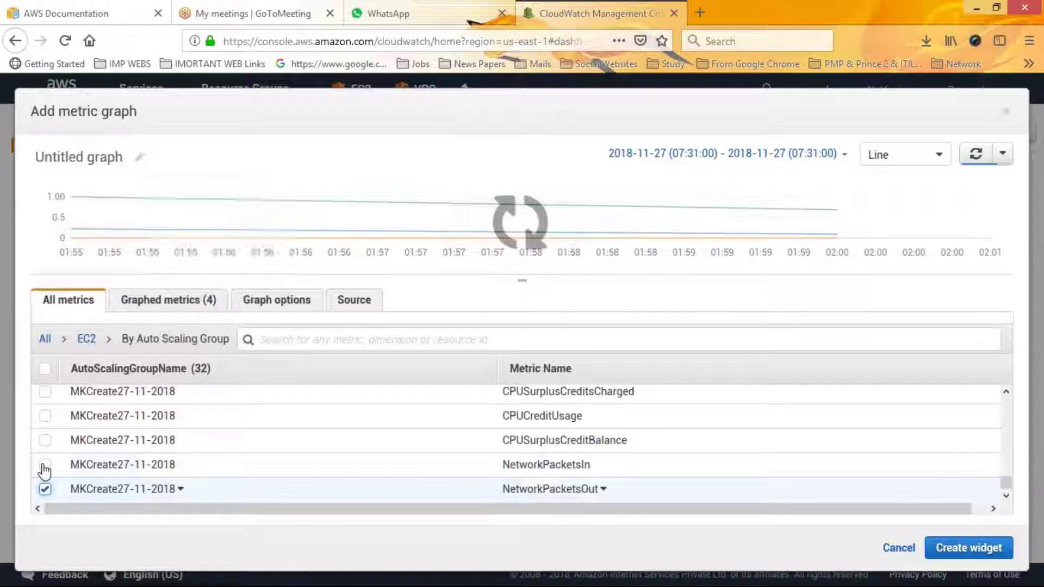
{"action": "left_click", "coordinate": [46, 465]}
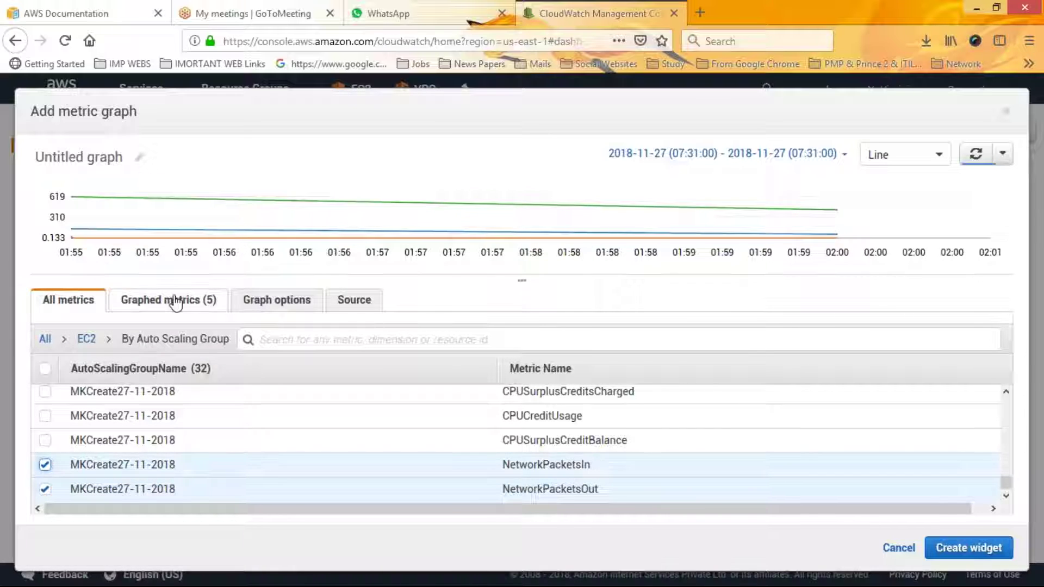
{"action": "left_click_drag", "start_coordinate": [1007, 484], "coordinate": [1004, 402]}
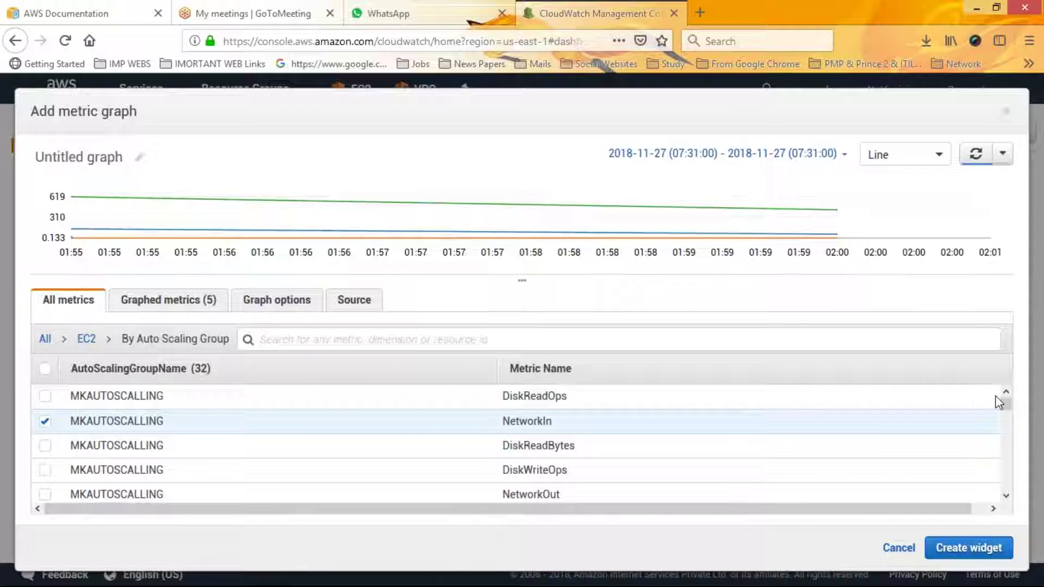
Duplicate the MKAUTOSCALLING NetworkIn metric in the graphed metrics list.
{"action": "left_click", "coordinate": [140, 304]}
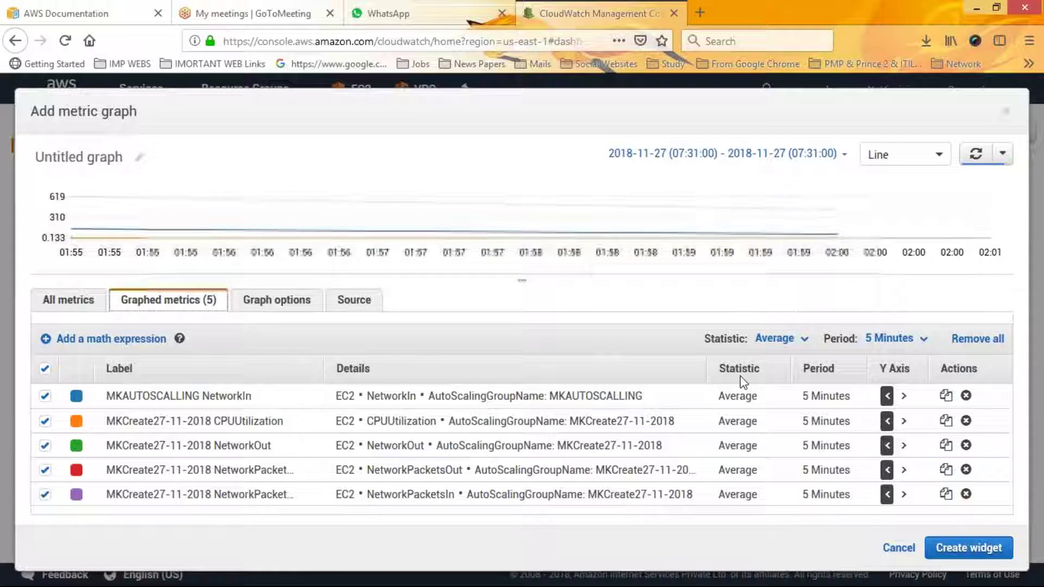
{"action": "left_click", "coordinate": [763, 397]}
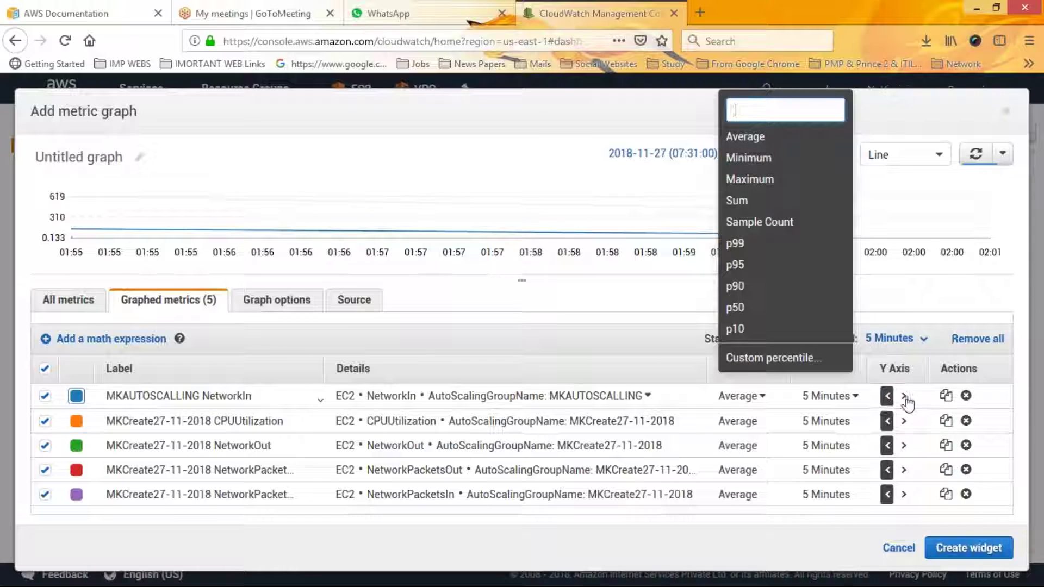
{"action": "left_click", "coordinate": [949, 403]}
{"action": "left_click", "coordinate": [948, 398]}
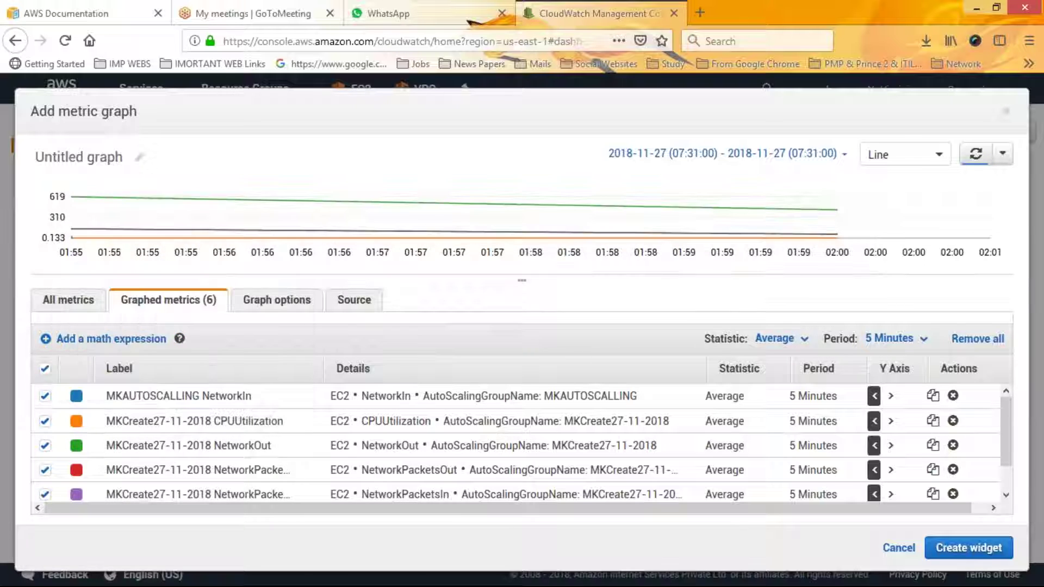
Switch the widget to a line chart after trying stacked area and number, and show graph options.
{"action": "left_click", "coordinate": [912, 158]}
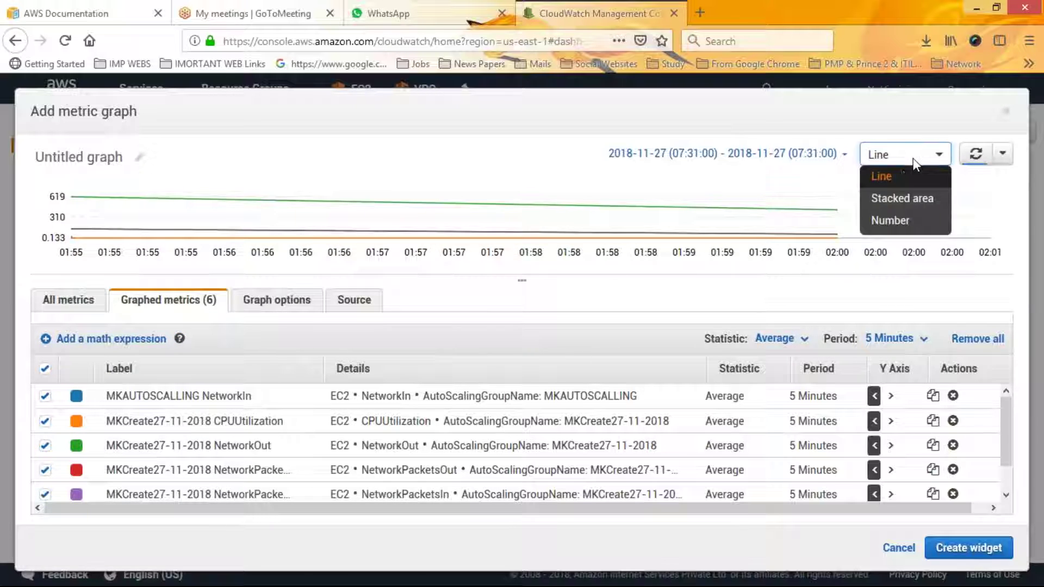
{"action": "left_click", "coordinate": [890, 204]}
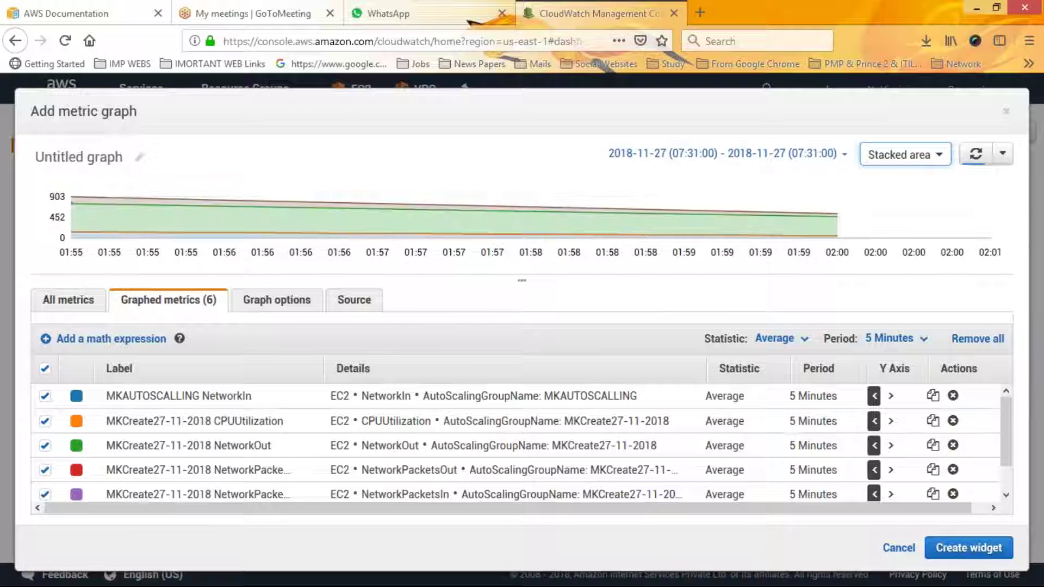
{"action": "left_click", "coordinate": [893, 158]}
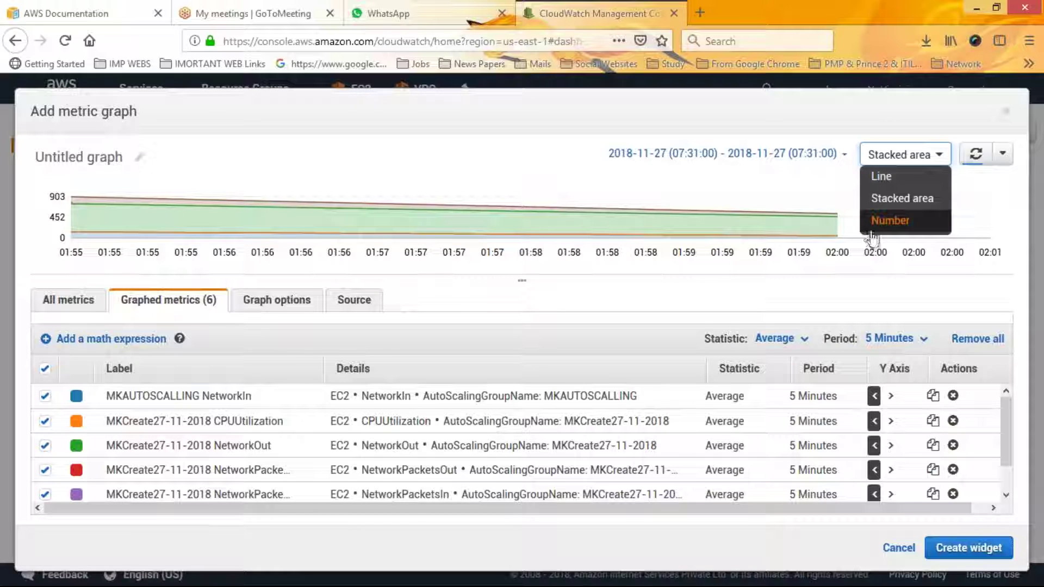
{"action": "left_click", "coordinate": [886, 221]}
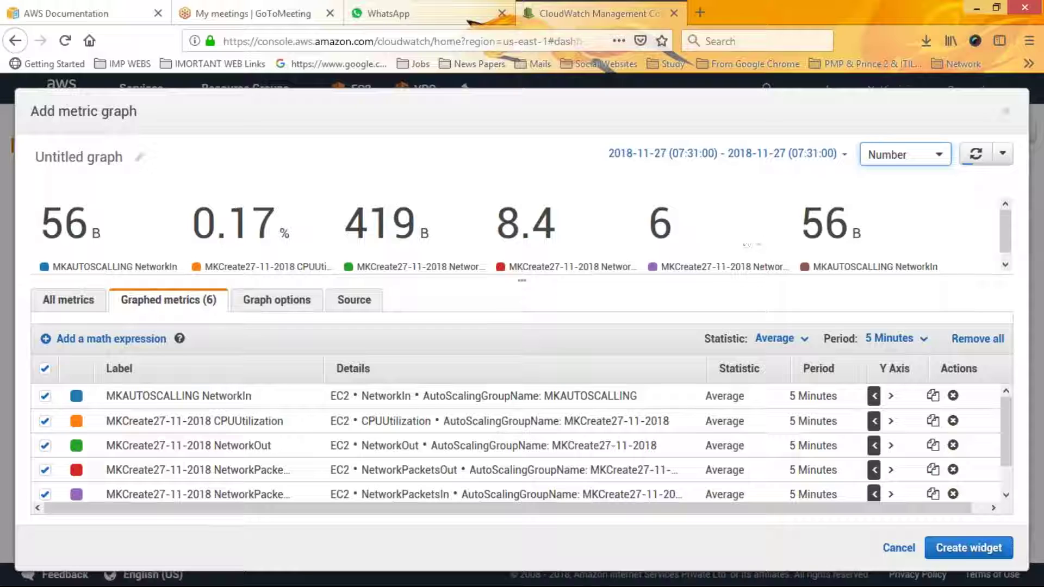
{"action": "left_click", "coordinate": [895, 154]}
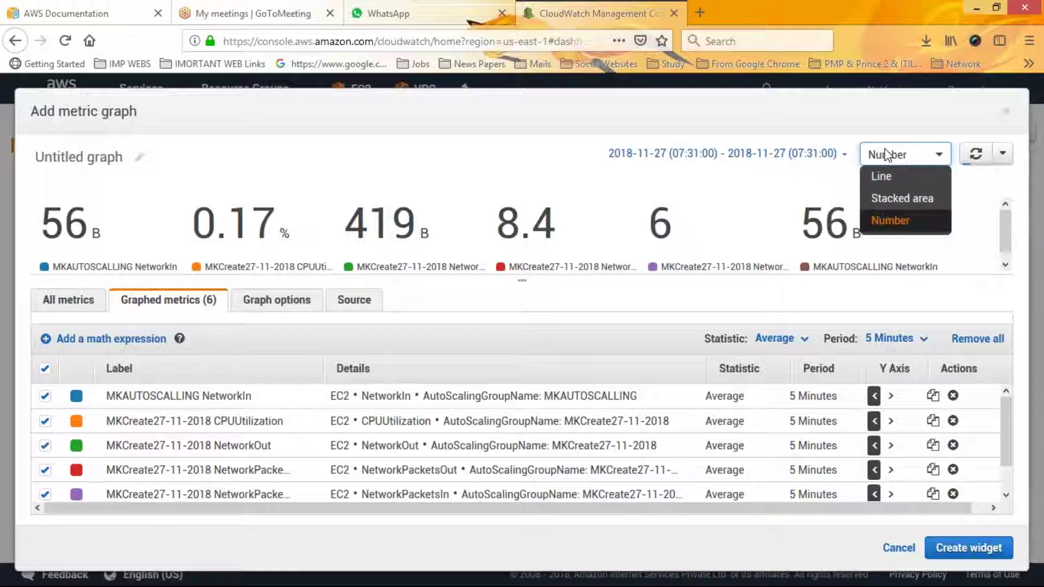
{"action": "left_click", "coordinate": [880, 178]}
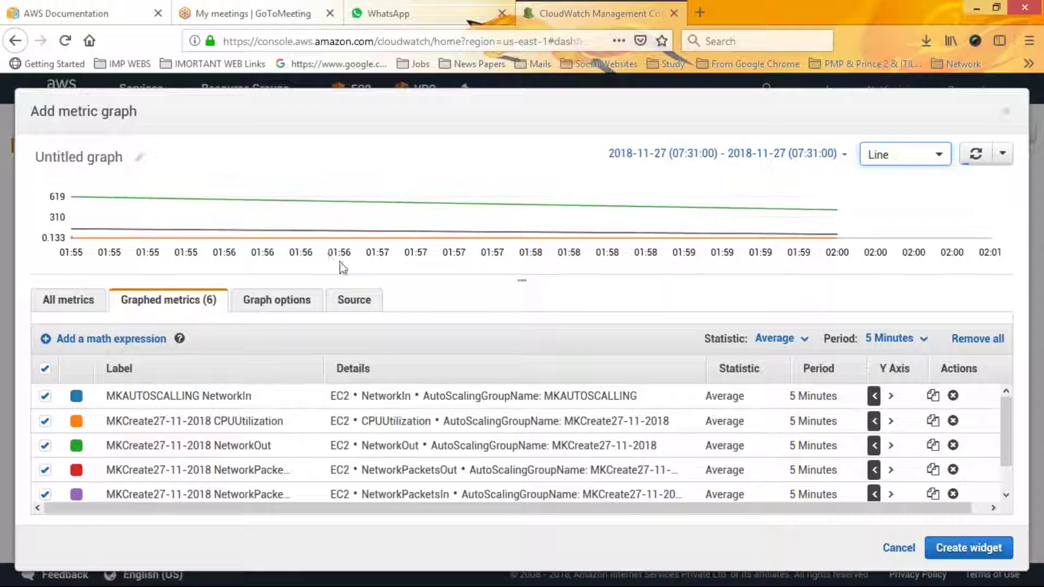
{"action": "left_click", "coordinate": [276, 303]}
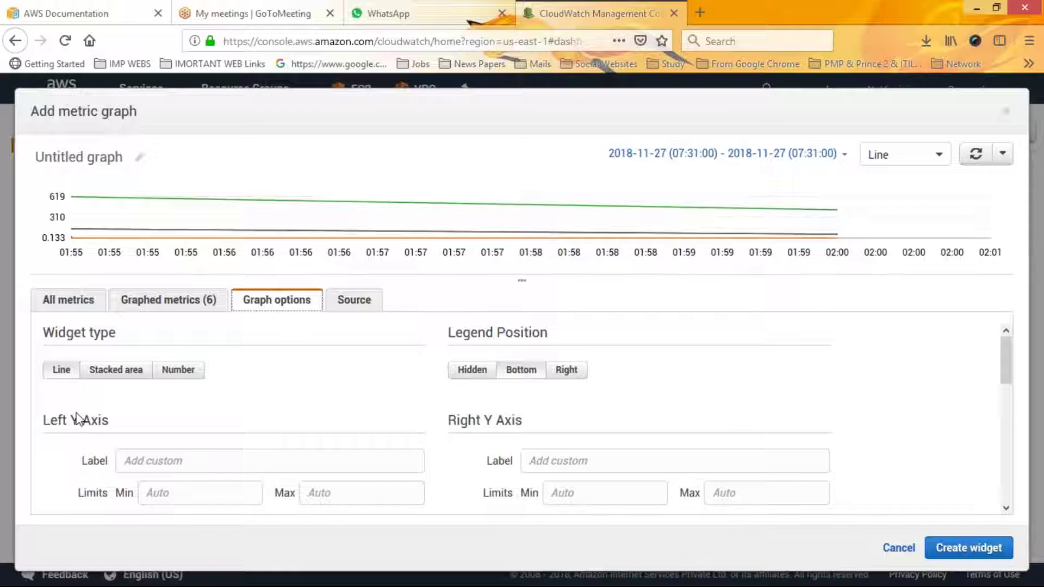
Check the left and right Y-axis label, minimum and maximum fields.
{"action": "left_click", "coordinate": [129, 462]}
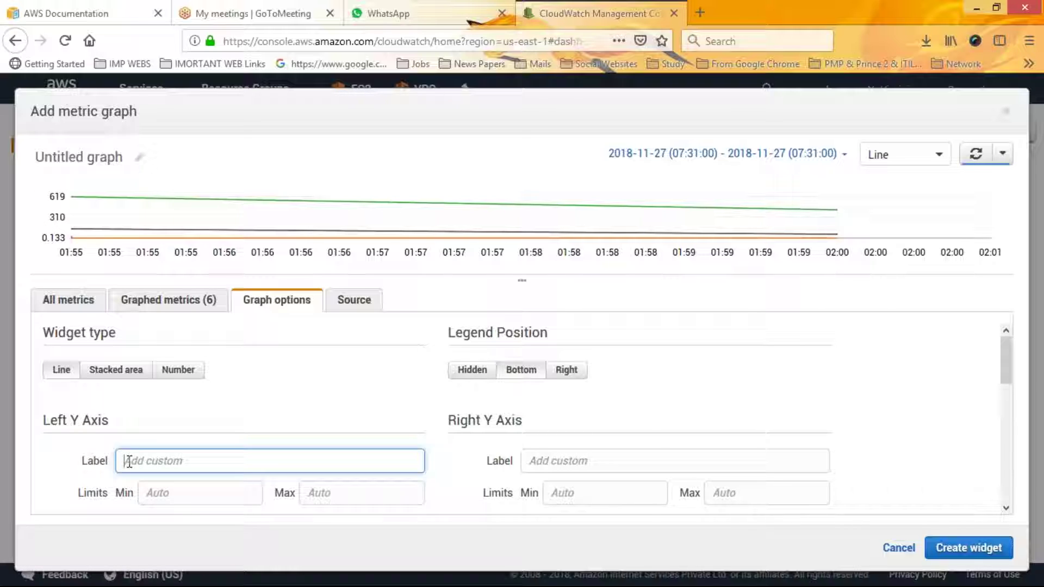
{"action": "left_click", "coordinate": [165, 488]}
{"action": "left_click", "coordinate": [330, 496]}
{"action": "left_click", "coordinate": [600, 491]}
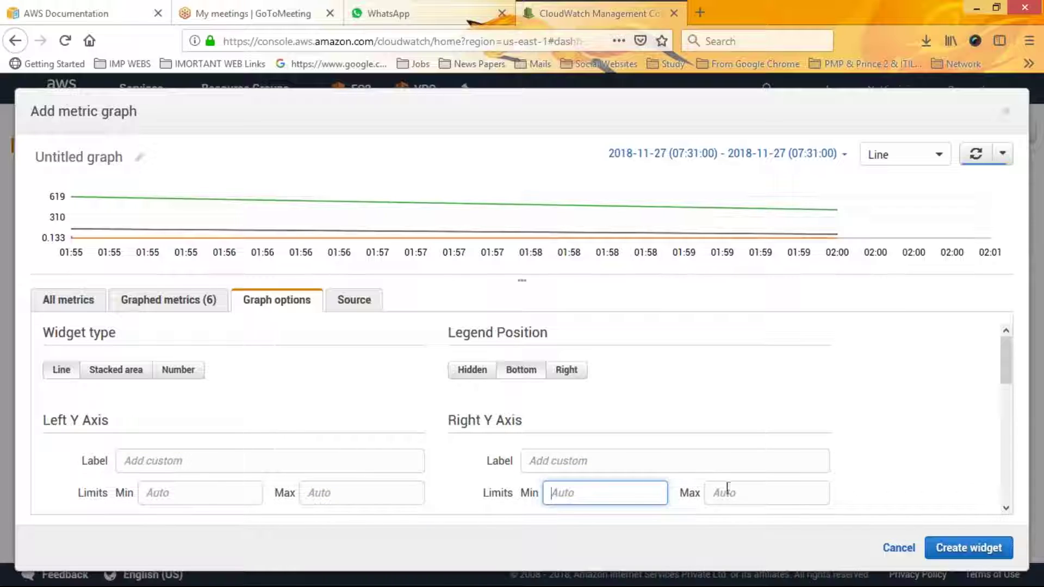
{"action": "left_click", "coordinate": [743, 490]}
{"action": "left_click", "coordinate": [705, 466]}
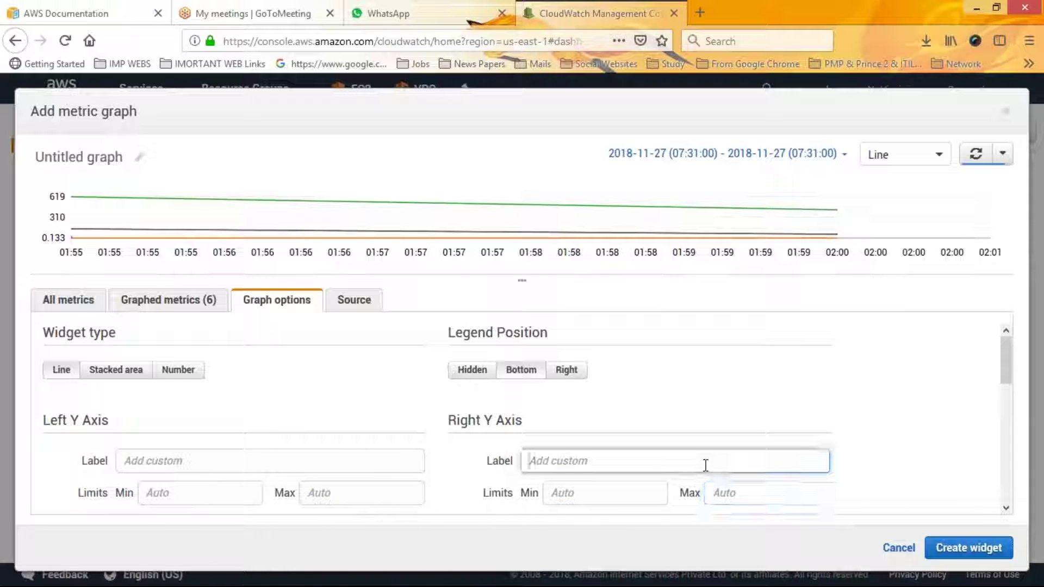
Place the legend on the right and make the widget a stacked area chart.
{"action": "left_click", "coordinate": [479, 375]}
{"action": "left_click", "coordinate": [566, 371]}
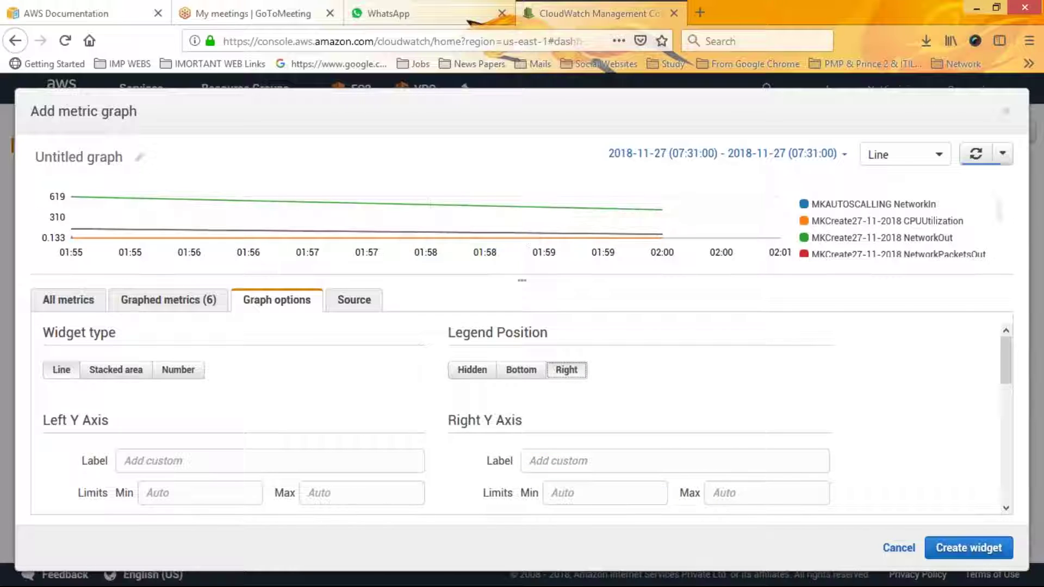
{"action": "left_click", "coordinate": [116, 373]}
{"action": "left_click", "coordinate": [175, 372]}
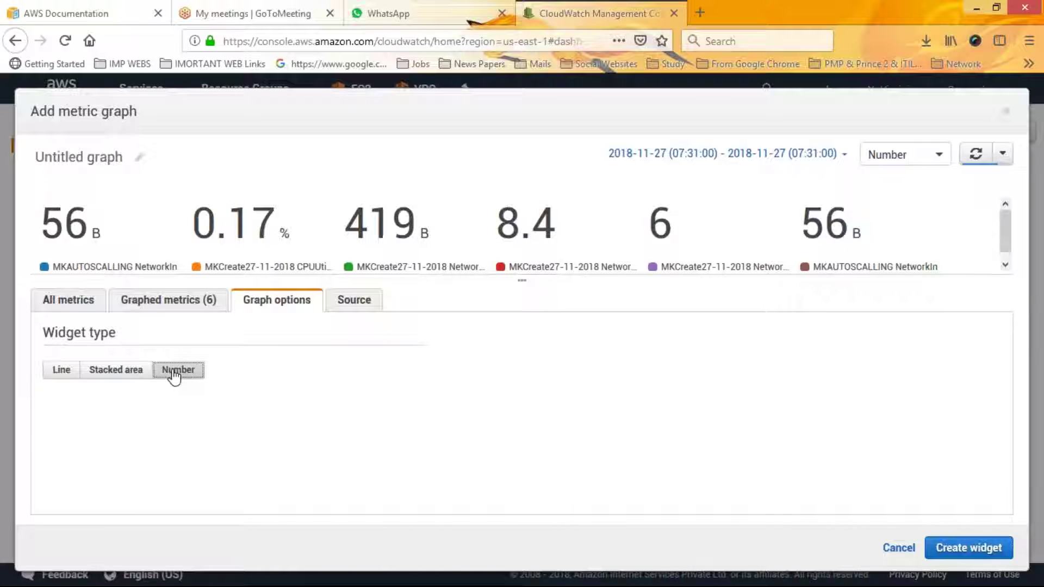
{"action": "left_click", "coordinate": [115, 371]}
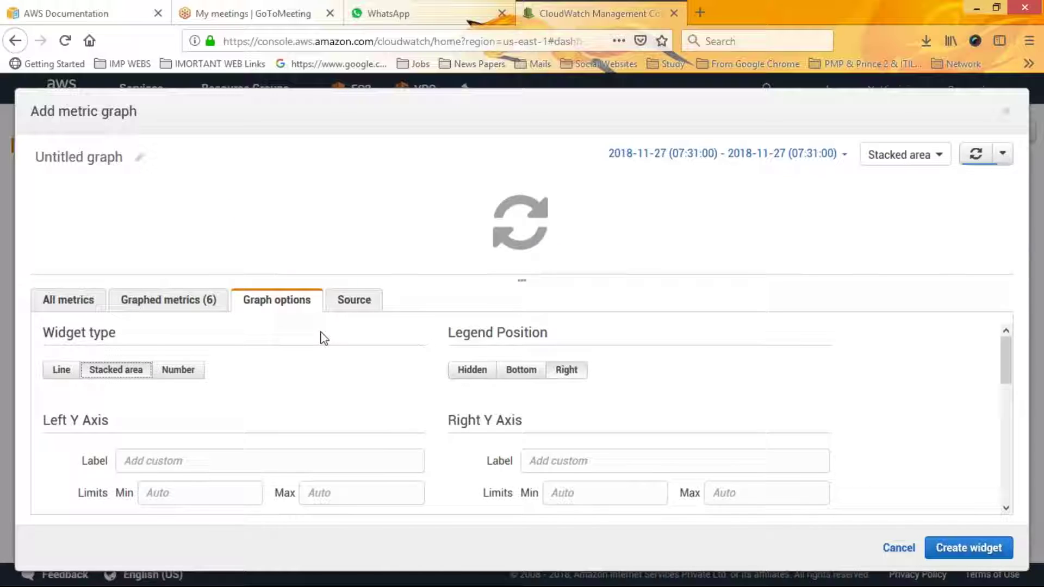
{"action": "left_click", "coordinate": [356, 306]}
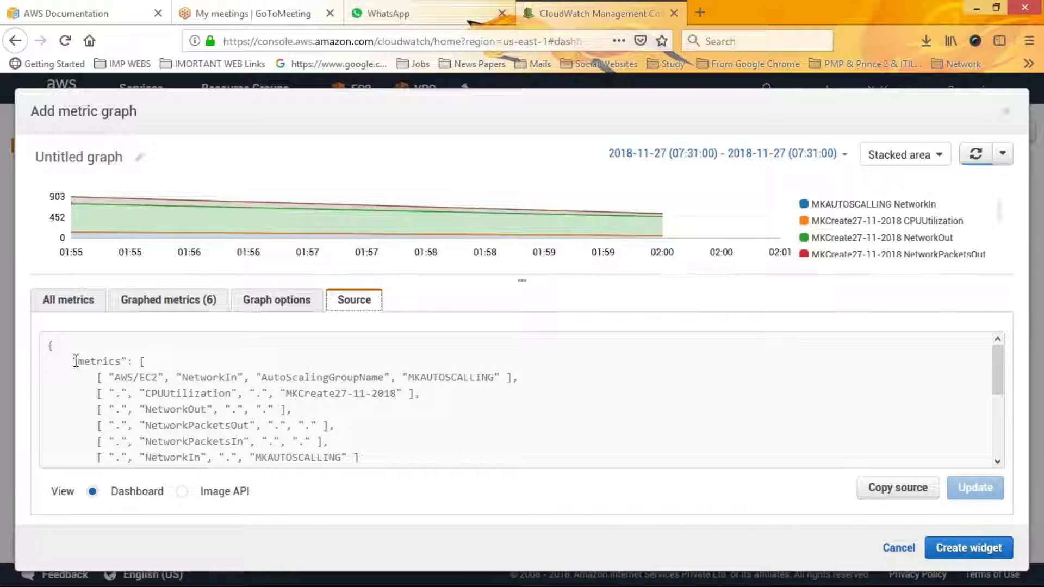
Browse the six-metric JSON source, toggling between Image API and Dashboard views.
{"action": "left_click_drag", "start_coordinate": [76, 361], "coordinate": [169, 411]}
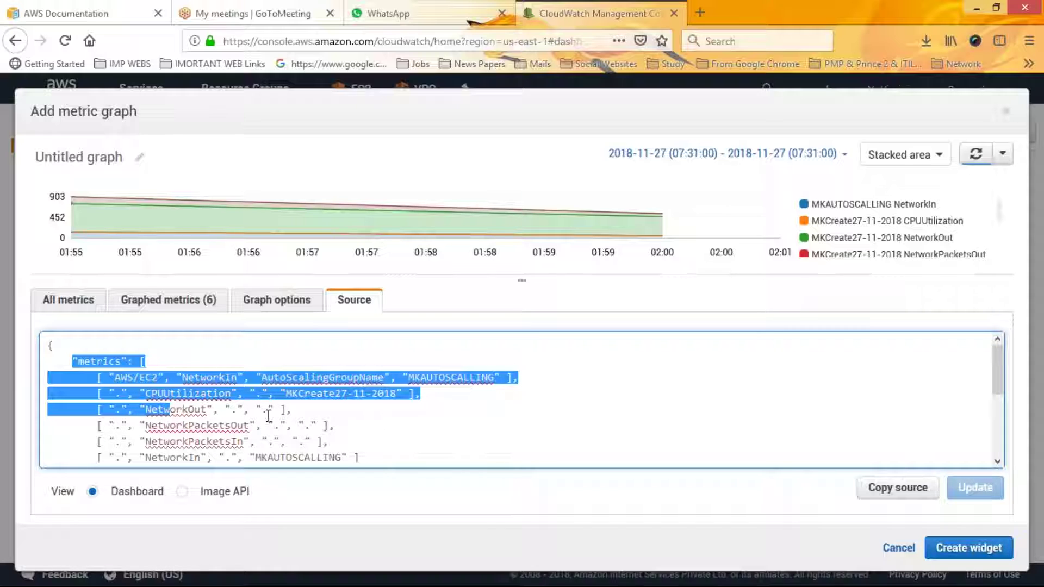
{"action": "left_click", "coordinate": [414, 401]}
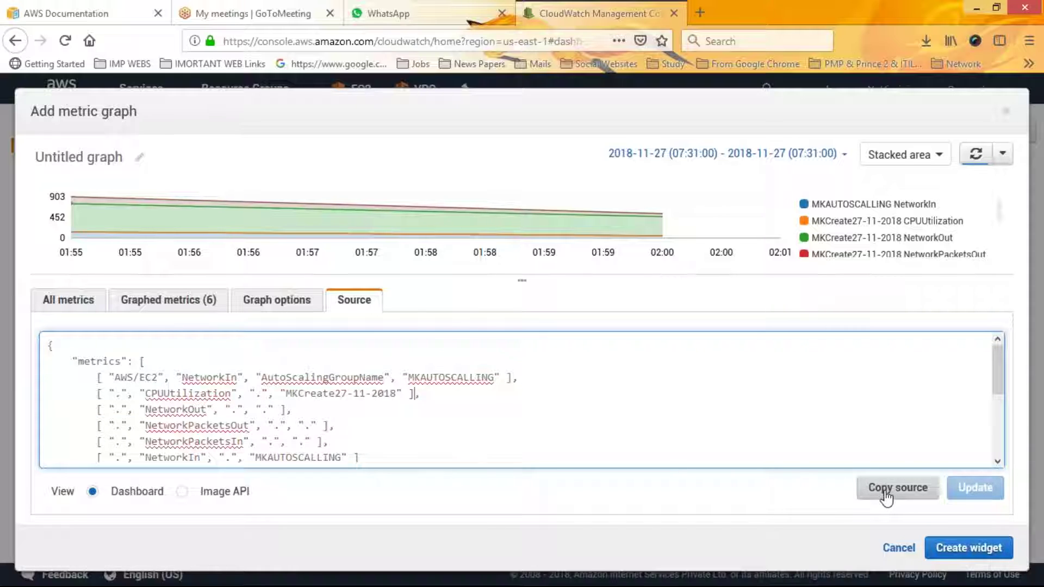
{"action": "left_click_drag", "start_coordinate": [997, 373], "coordinate": [1000, 457]}
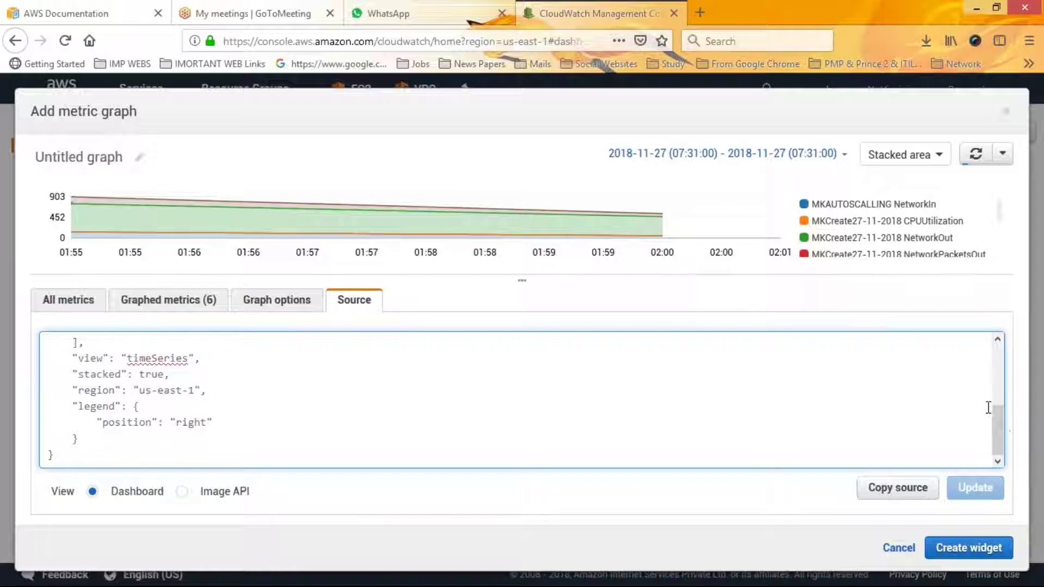
{"action": "left_click_drag", "start_coordinate": [1000, 419], "coordinate": [996, 358]}
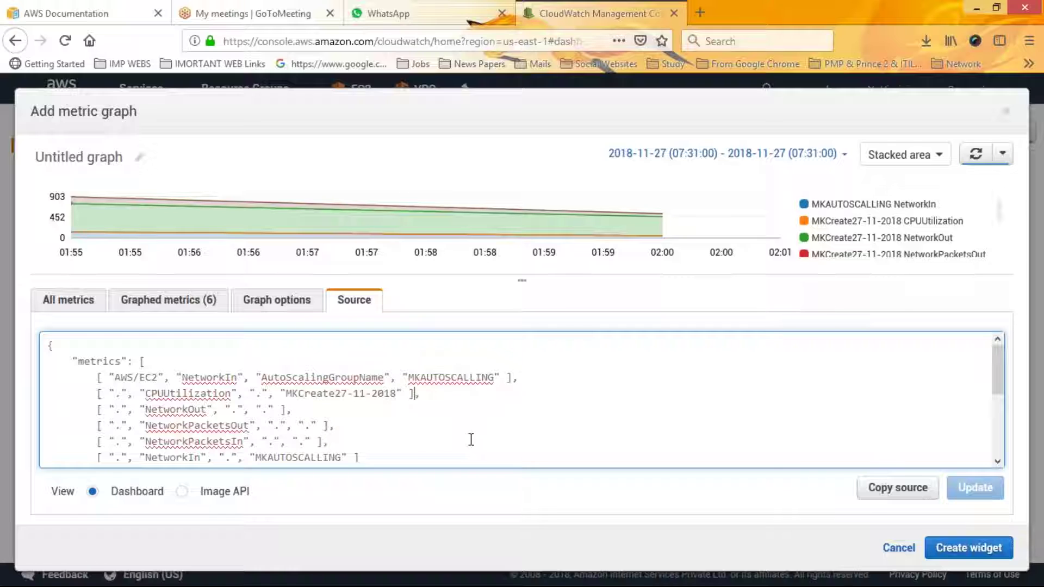
{"action": "left_click", "coordinate": [182, 492]}
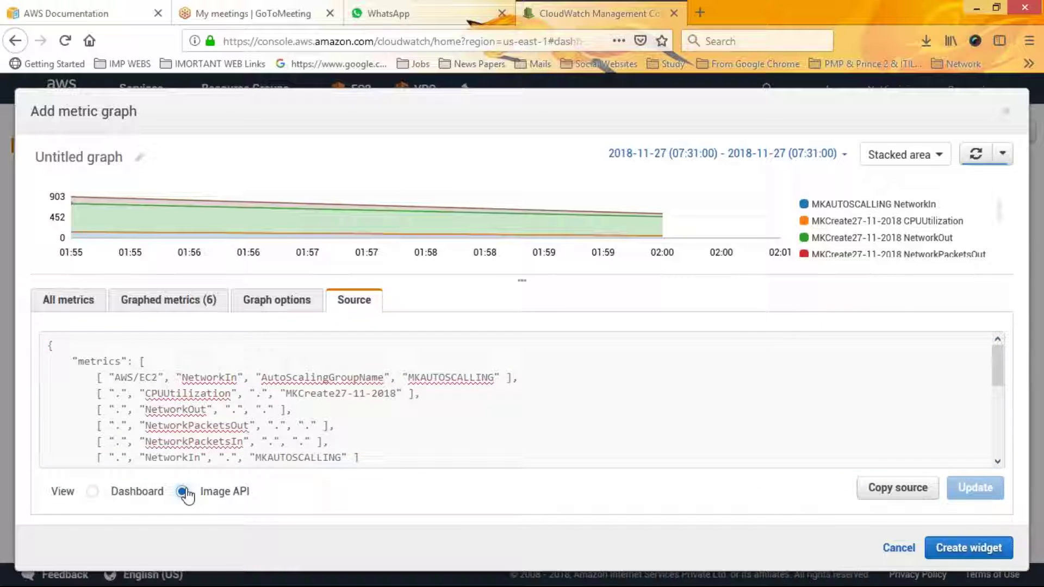
{"action": "left_click", "coordinate": [93, 493]}
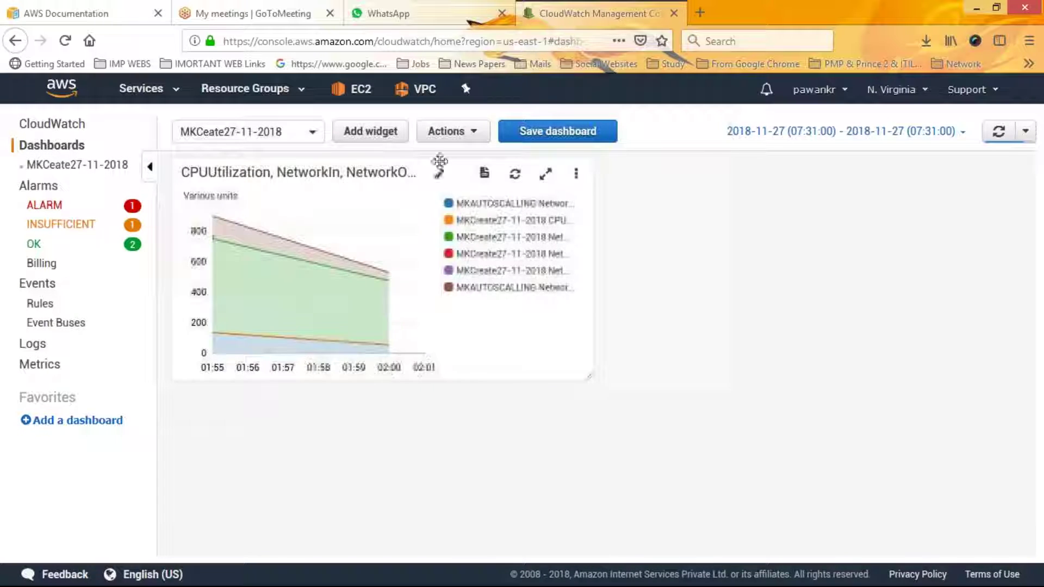
Open the MKCeate27-11-2018 dashboard from CloudWatch Dashboards and save it.
{"action": "left_click", "coordinate": [37, 124]}
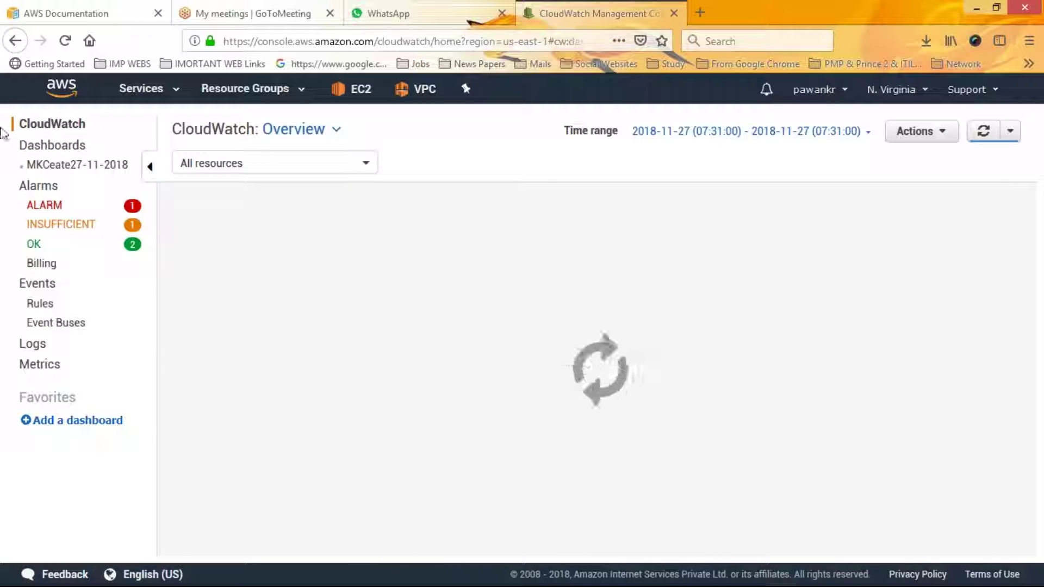
{"action": "left_click", "coordinate": [42, 148]}
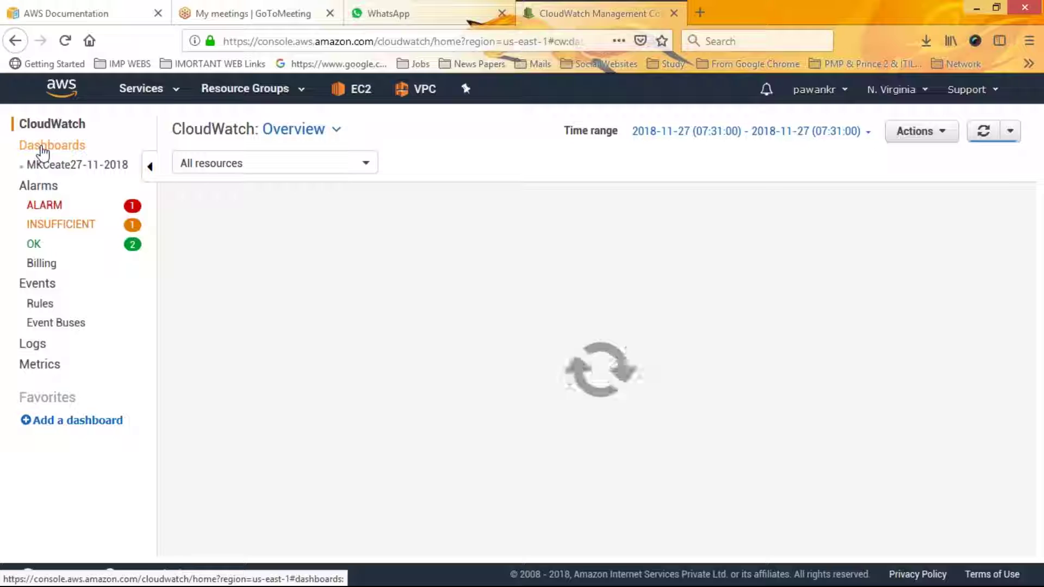
{"action": "left_click", "coordinate": [66, 166]}
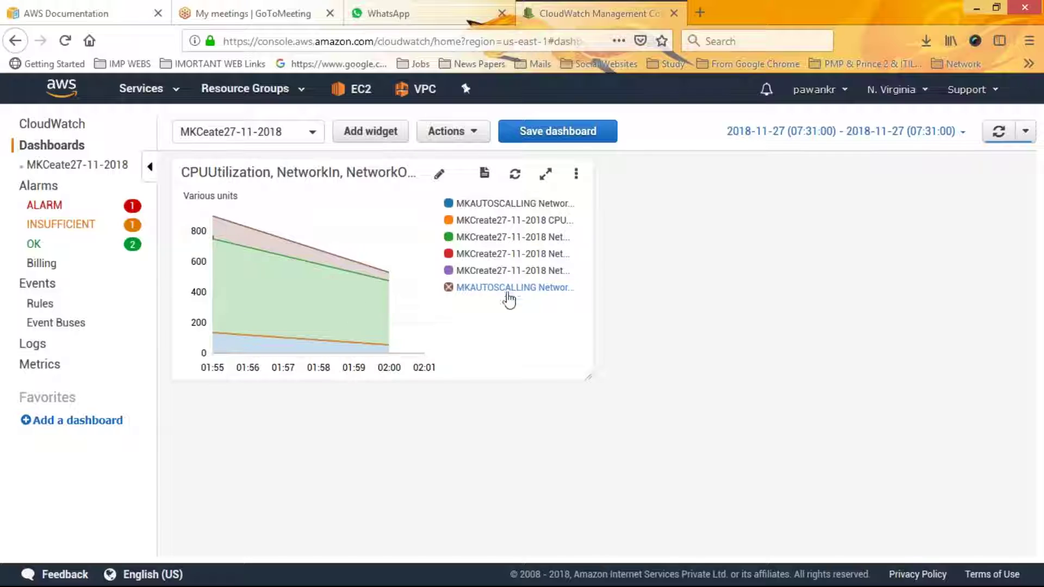
{"action": "mouse_move", "coordinate": [389, 343]}
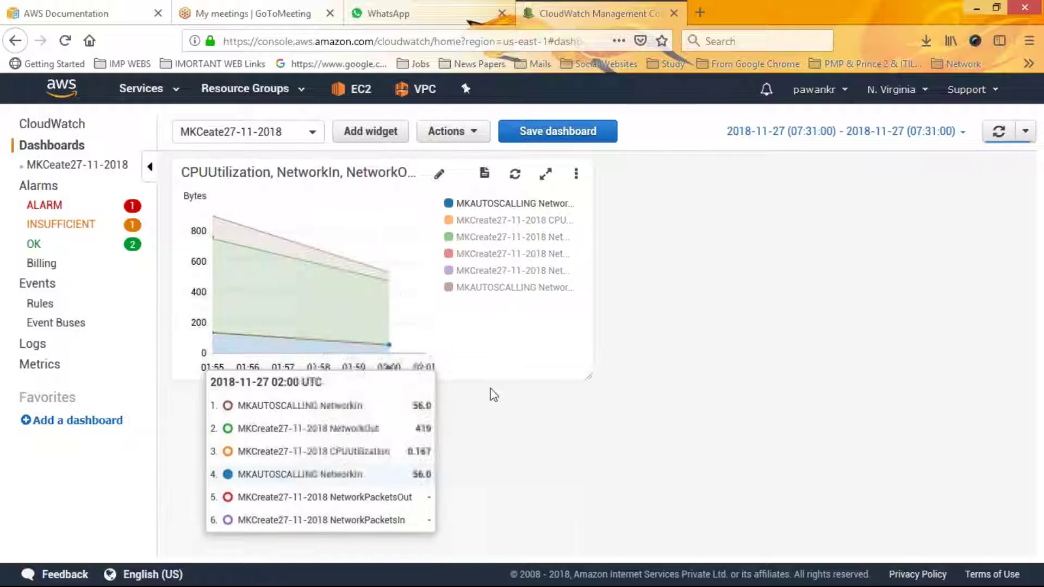
{"action": "left_click", "coordinate": [554, 133]}
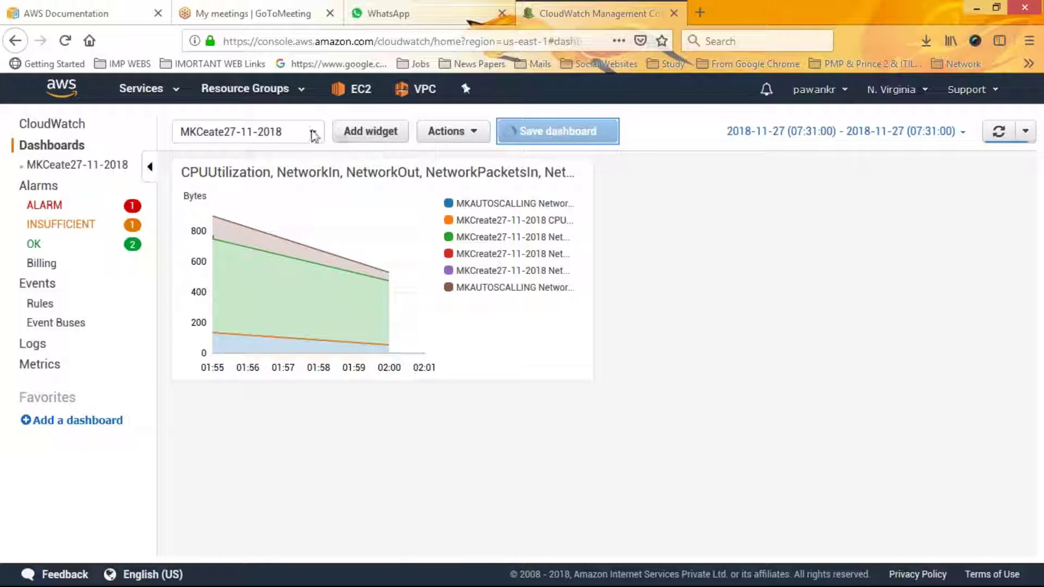
{"action": "left_click", "coordinate": [471, 133]}
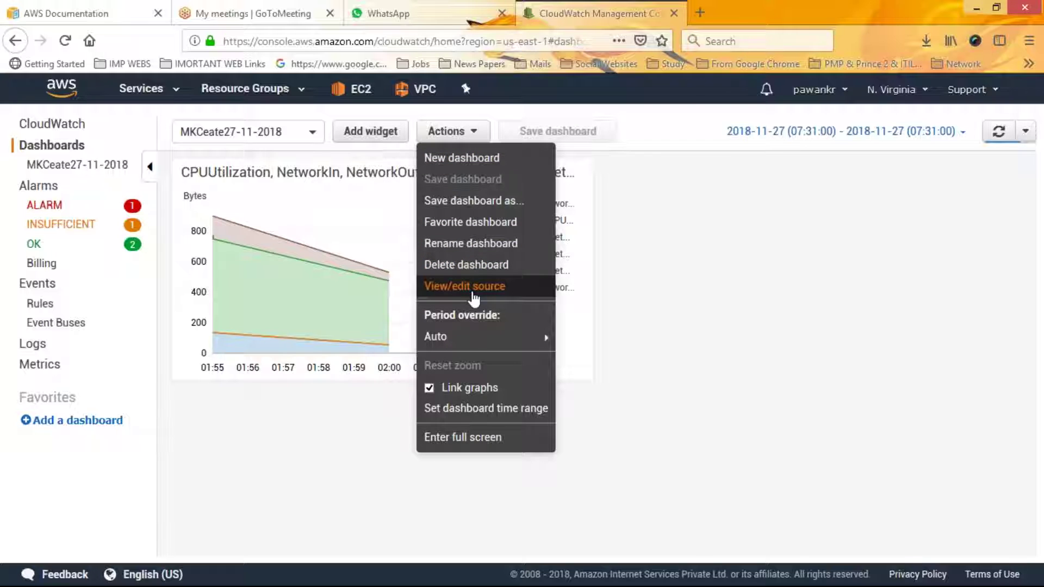
{"action": "mouse_move", "coordinate": [472, 337]}
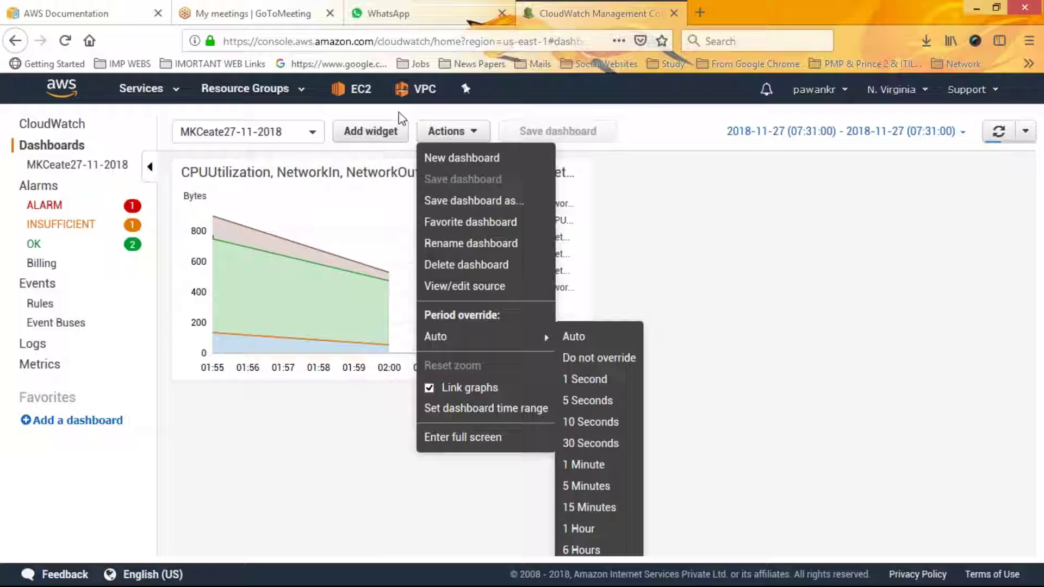
{"action": "left_click", "coordinate": [647, 143]}
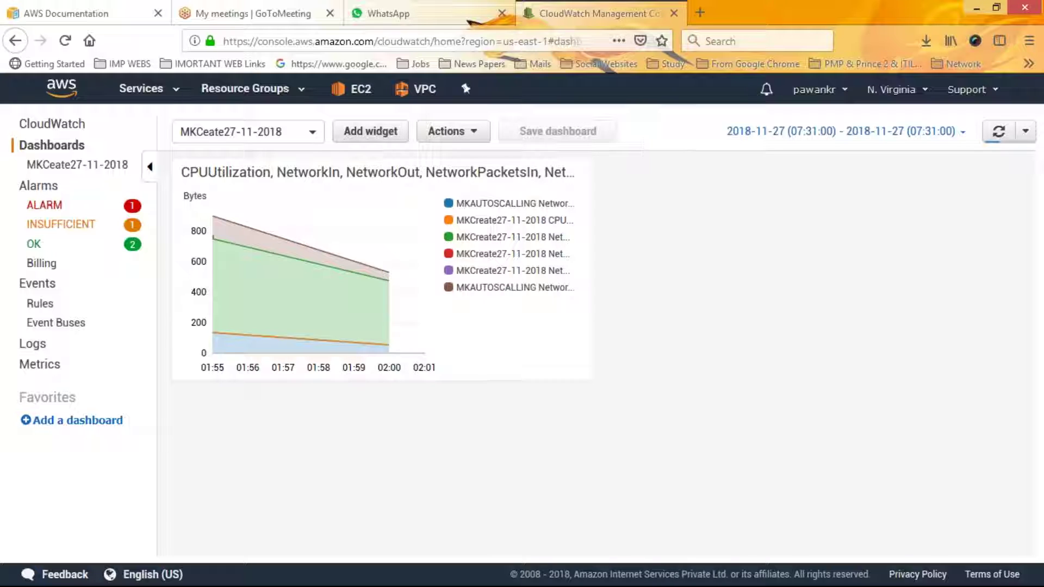
Start a stacked area widget, browse EBS per-volume metrics and its tabs, then cancel it.
{"action": "left_click", "coordinate": [363, 137]}
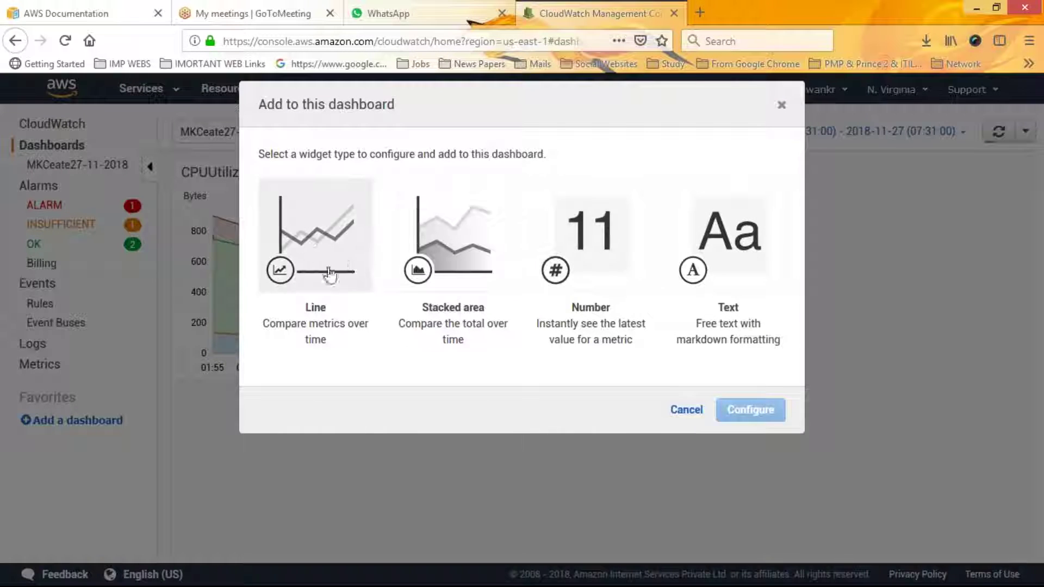
{"action": "left_click", "coordinate": [478, 246]}
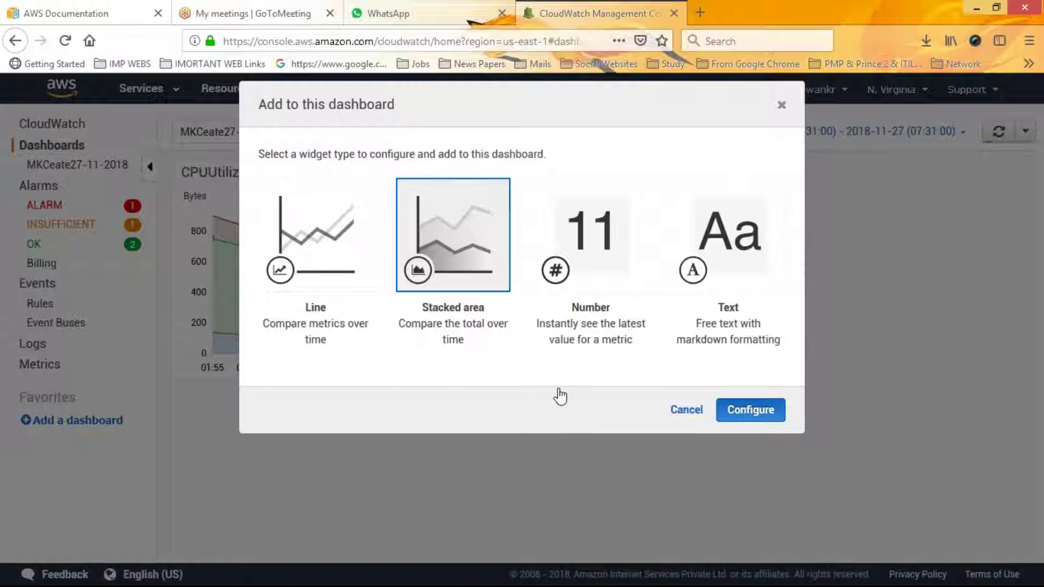
{"action": "left_click", "coordinate": [751, 410]}
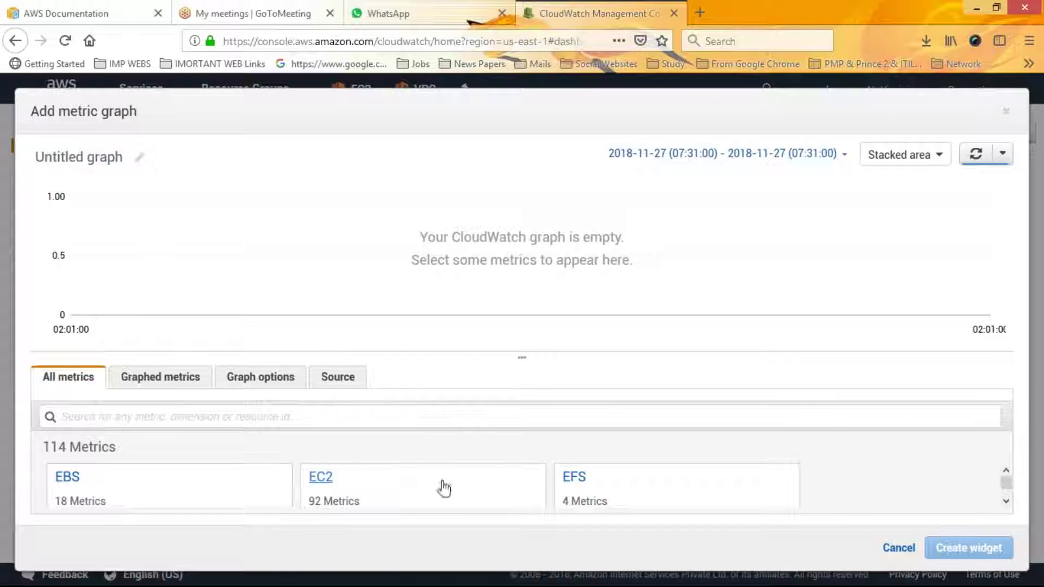
{"action": "left_click", "coordinate": [67, 479]}
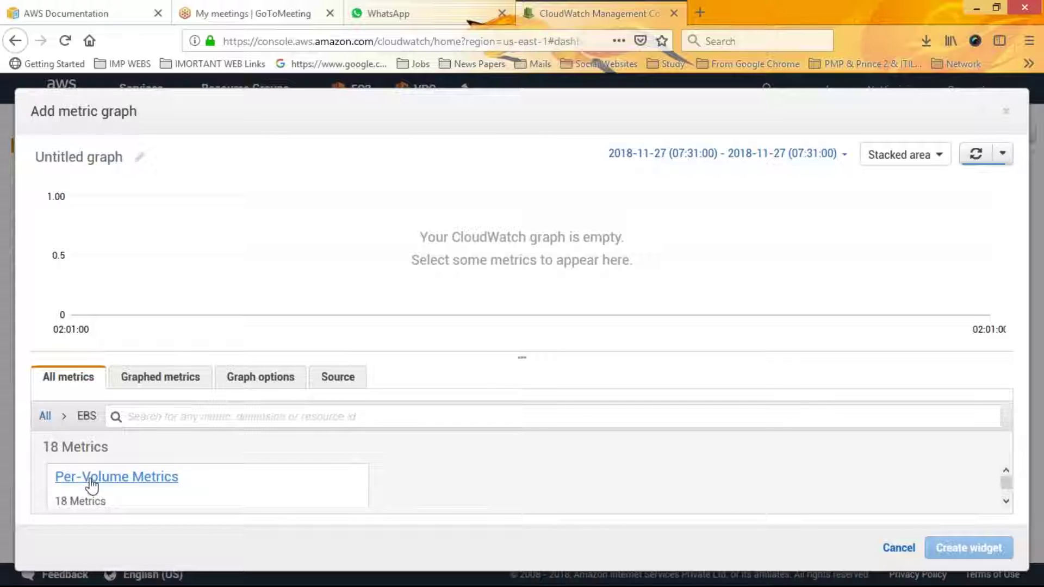
{"action": "left_click", "coordinate": [91, 479]}
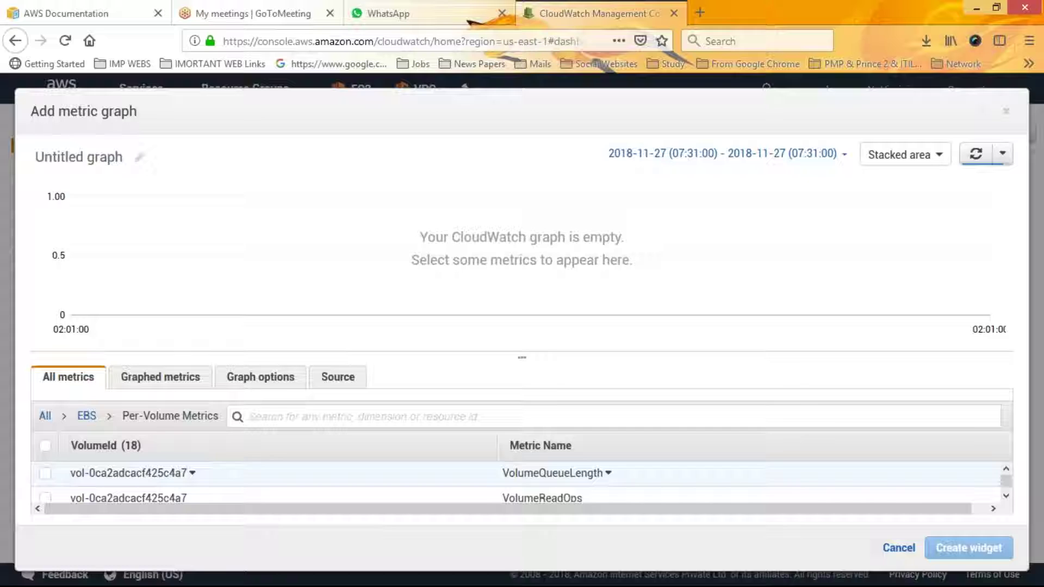
{"action": "left_click", "coordinate": [141, 380]}
{"action": "left_click", "coordinate": [267, 375]}
{"action": "left_click", "coordinate": [338, 380]}
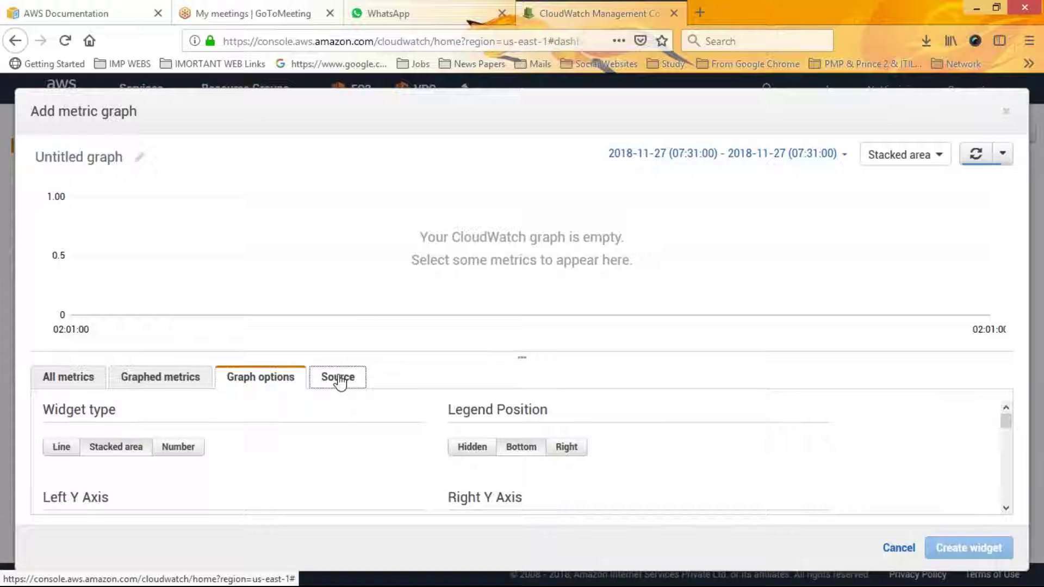
{"action": "left_click", "coordinate": [1007, 112]}
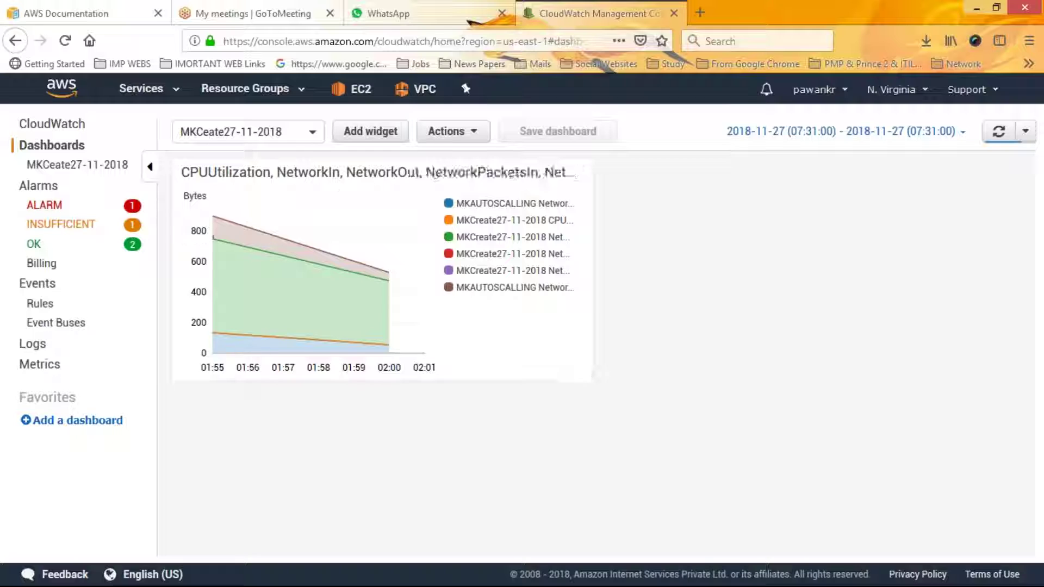
Start a new alarm and list EC2 metrics by Auto Scaling Group in the metric picker.
{"action": "left_click", "coordinate": [43, 205]}
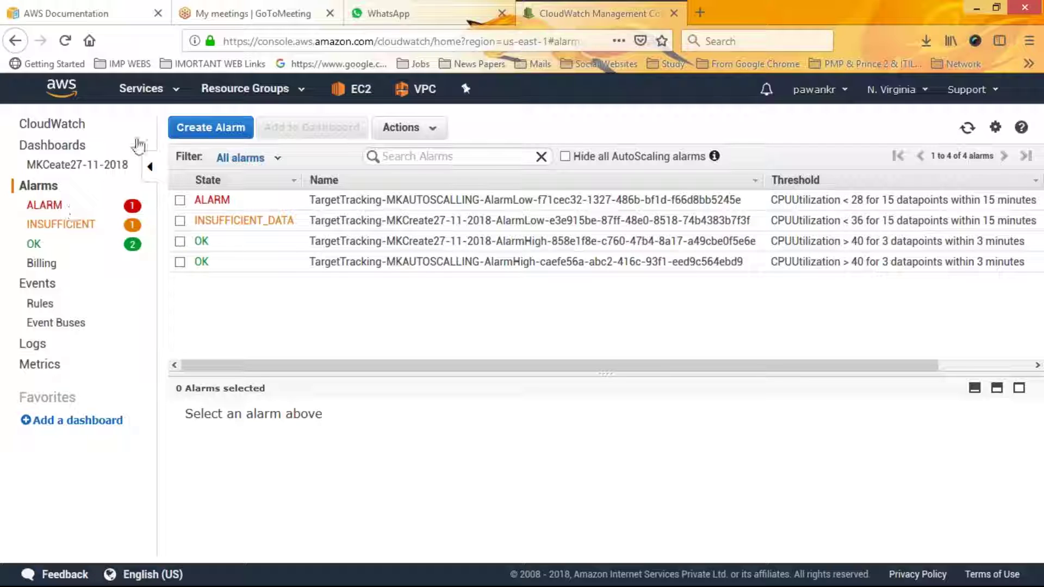
{"action": "left_click", "coordinate": [211, 127]}
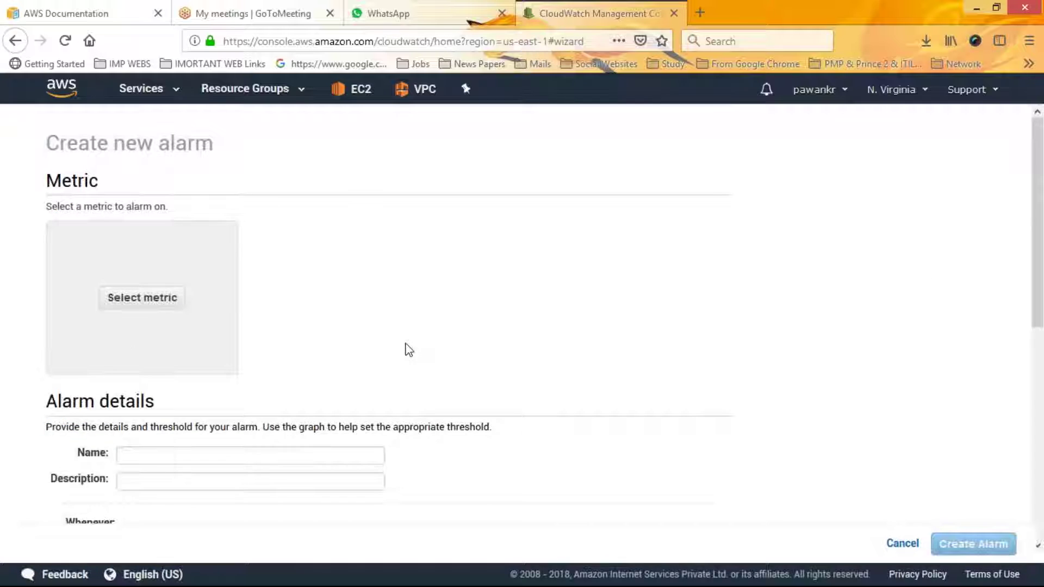
{"action": "left_click", "coordinate": [136, 299]}
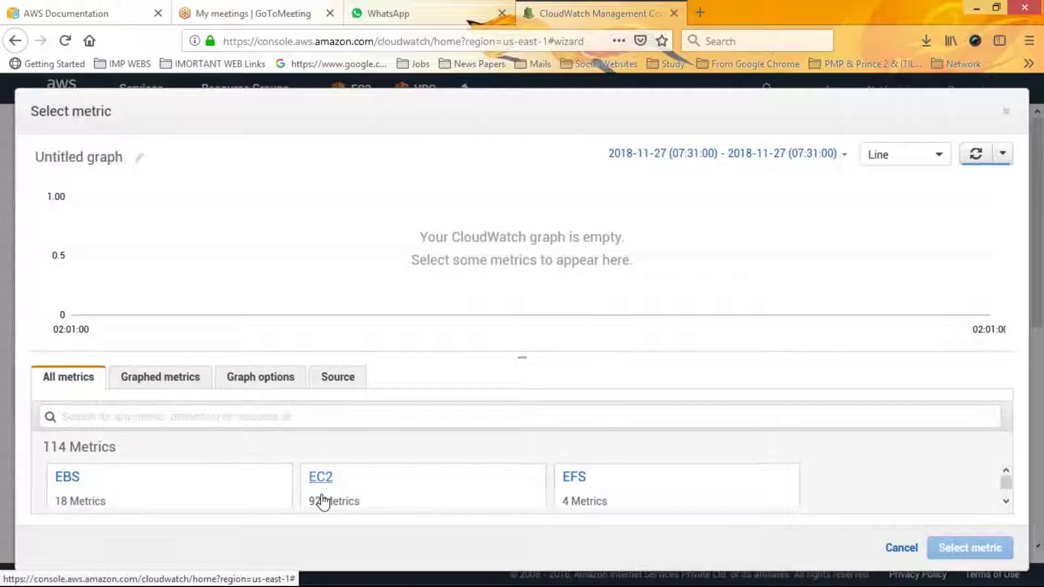
{"action": "left_click", "coordinate": [321, 478]}
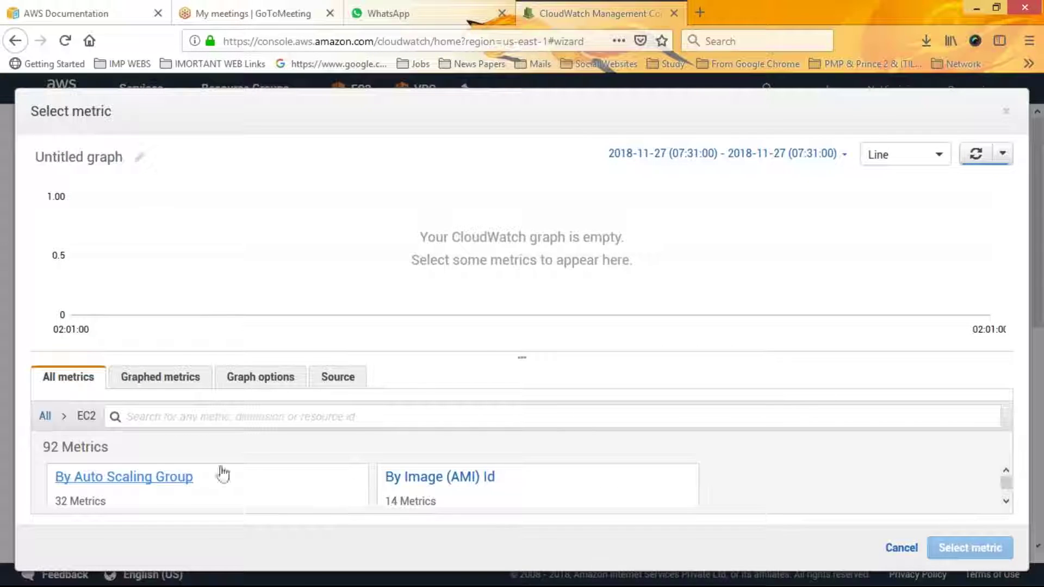
{"action": "left_click", "coordinate": [152, 479]}
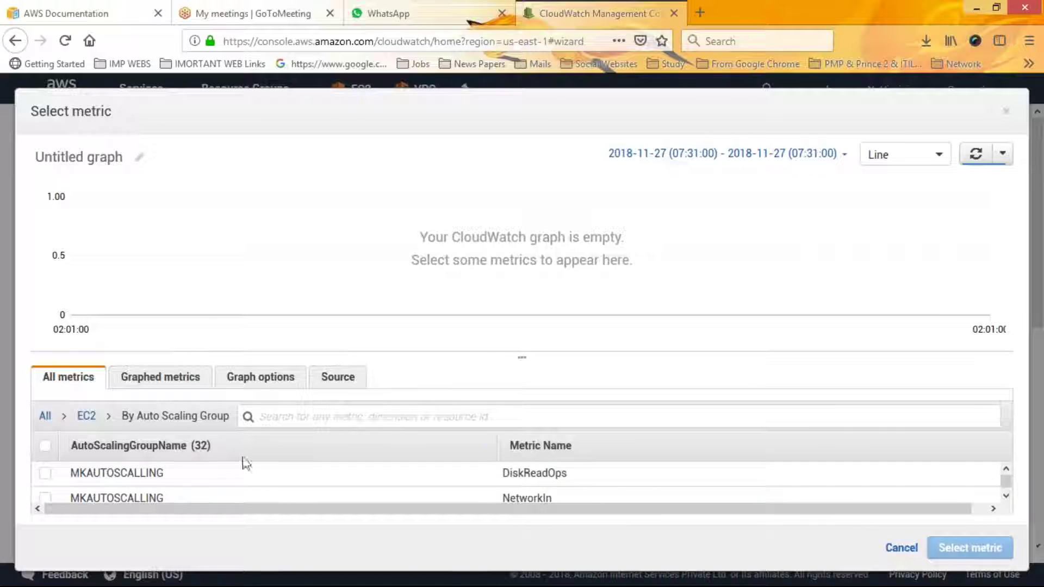
Graph MKAUTOSCALLING's NetworkIn and NetworkOut, briefly adding and removing DiskReadOps.
{"action": "left_click", "coordinate": [44, 498]}
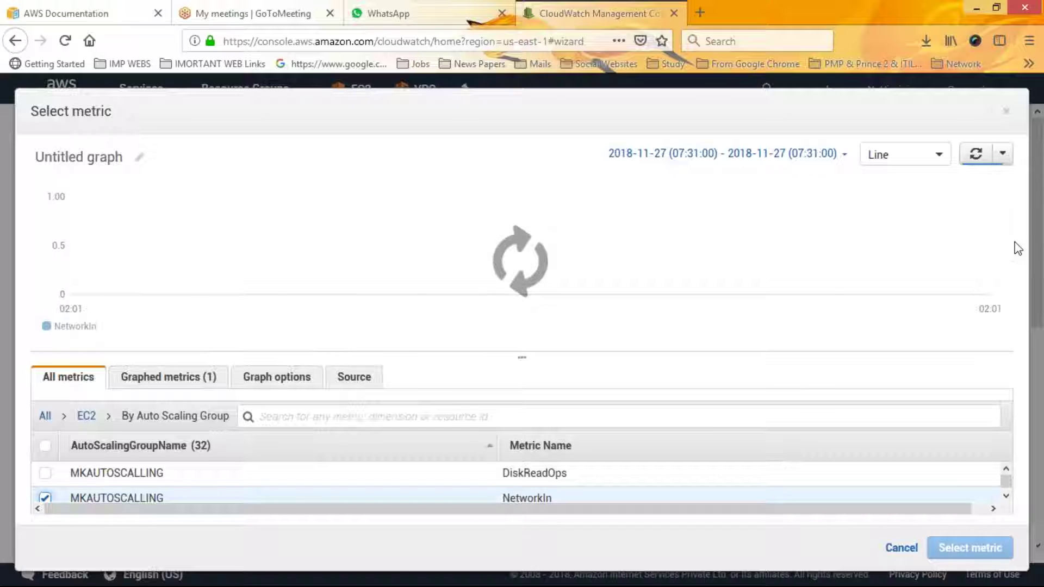
{"action": "left_click", "coordinate": [44, 477]}
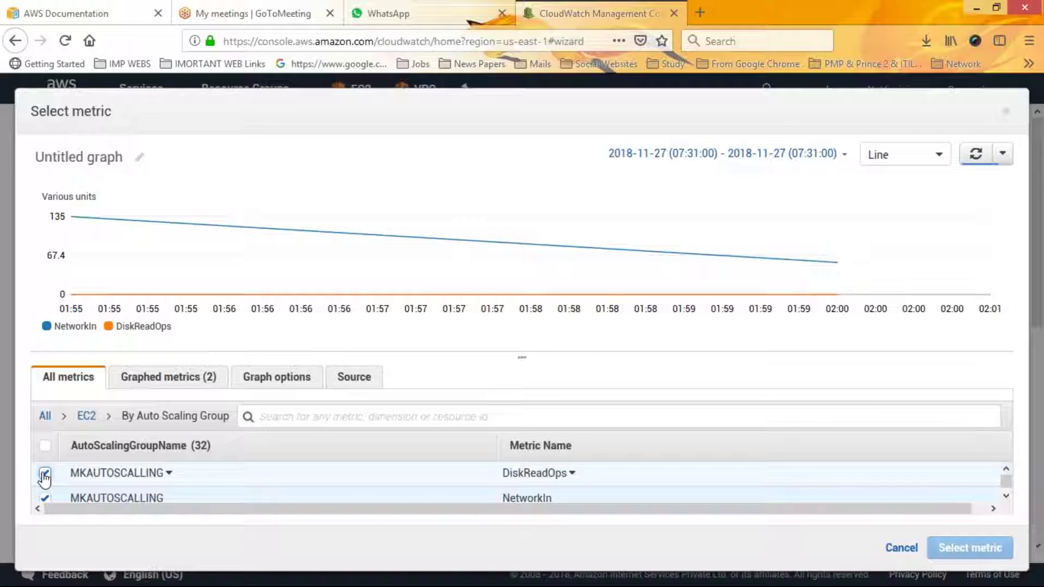
{"action": "left_click", "coordinate": [45, 476]}
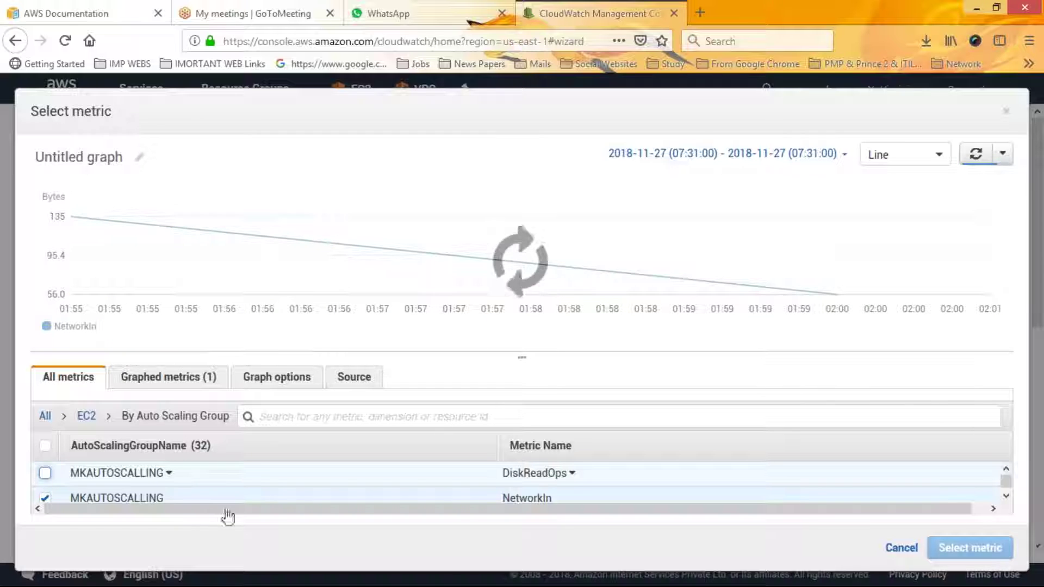
{"action": "scroll", "coordinate": [351, 492], "scroll_direction": "down", "scroll_amount": 2}
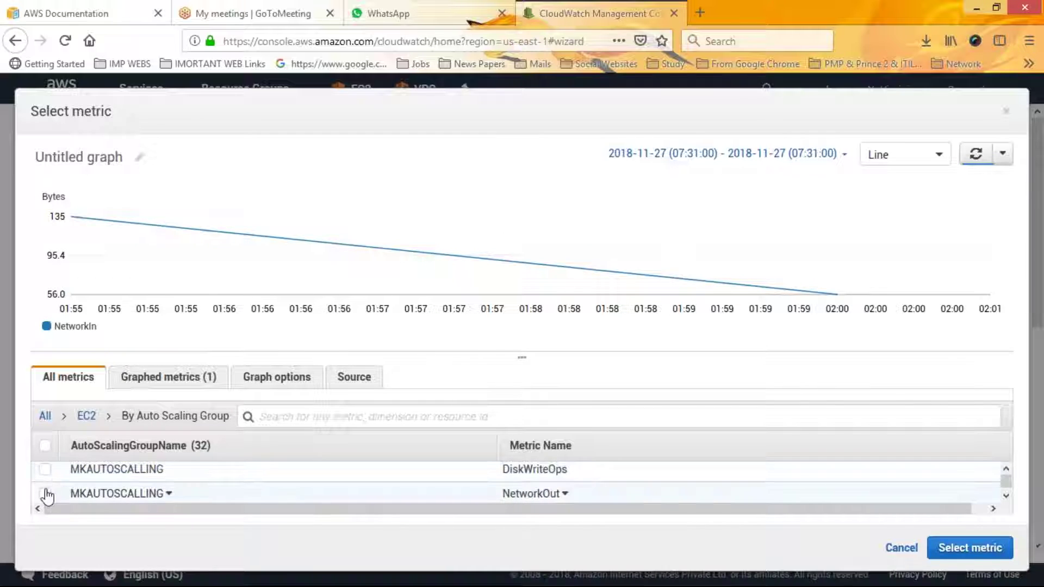
{"action": "left_click", "coordinate": [46, 494]}
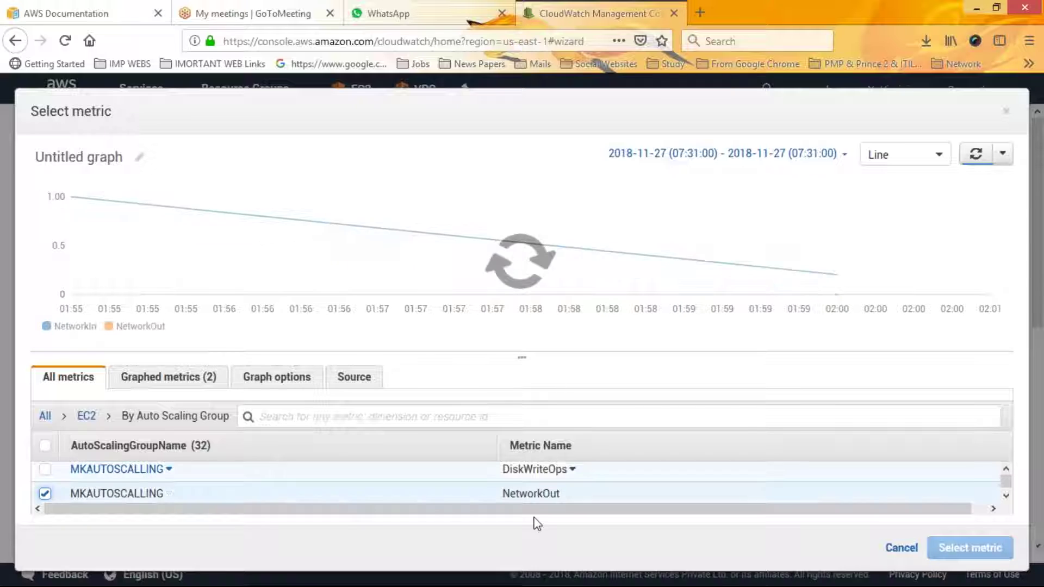
Open the CloudWatch documentation for the NetworkOut metric and return to the console.
{"action": "left_click", "coordinate": [565, 493]}
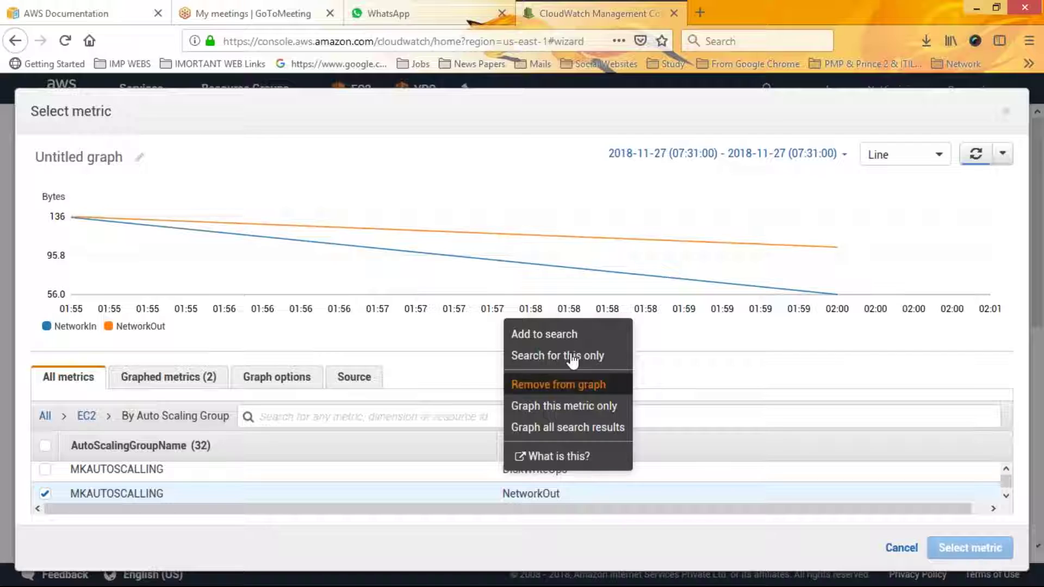
{"action": "left_click", "coordinate": [563, 457]}
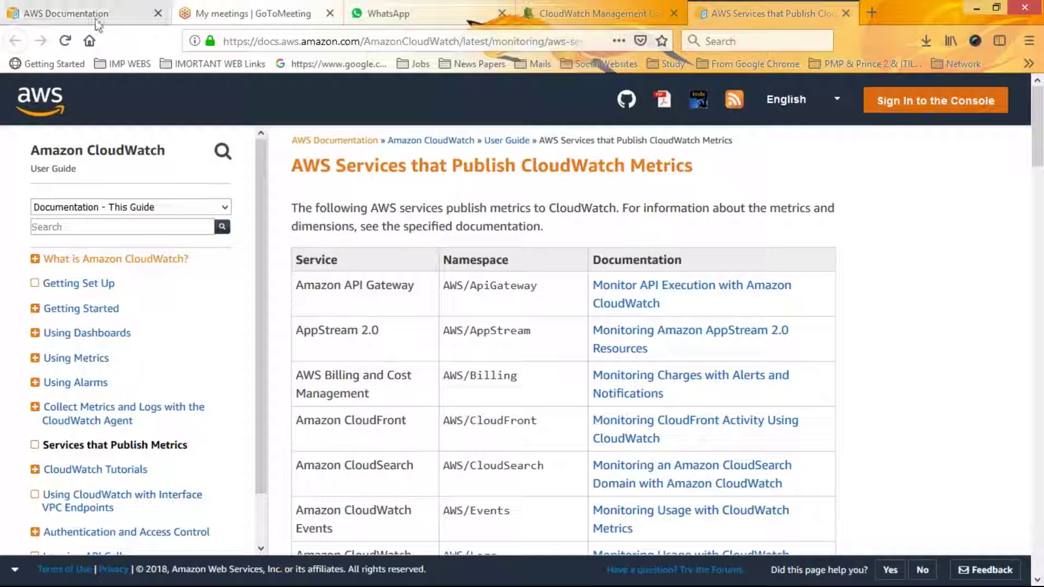
{"action": "left_click", "coordinate": [77, 19]}
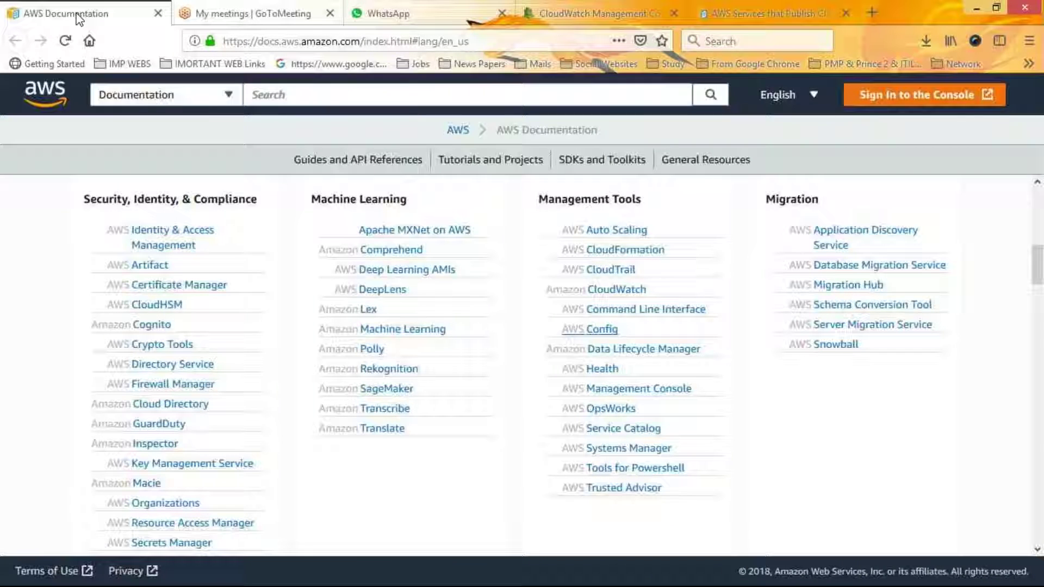
{"action": "left_click", "coordinate": [626, 13]}
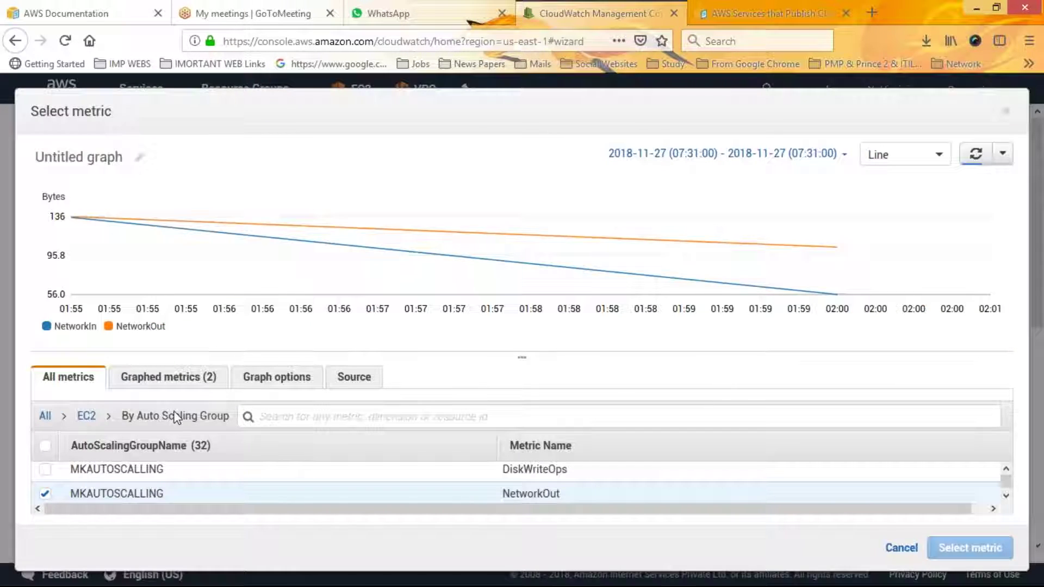
Look through the Graphed metrics, Graph options and Source tabs, then close the picker unchosen.
{"action": "left_click", "coordinate": [168, 378]}
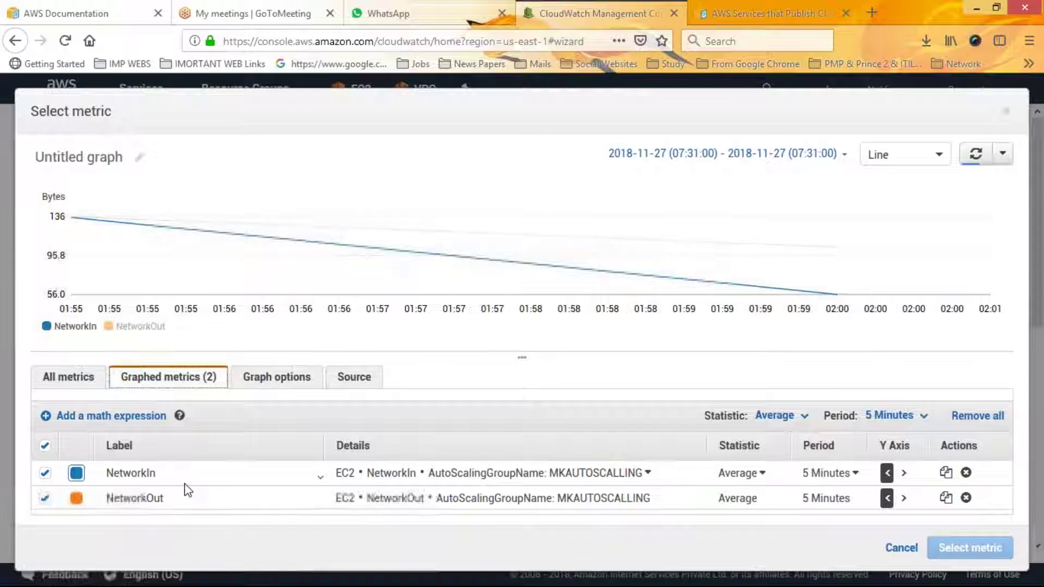
{"action": "left_click", "coordinate": [287, 385]}
{"action": "left_click", "coordinate": [356, 376]}
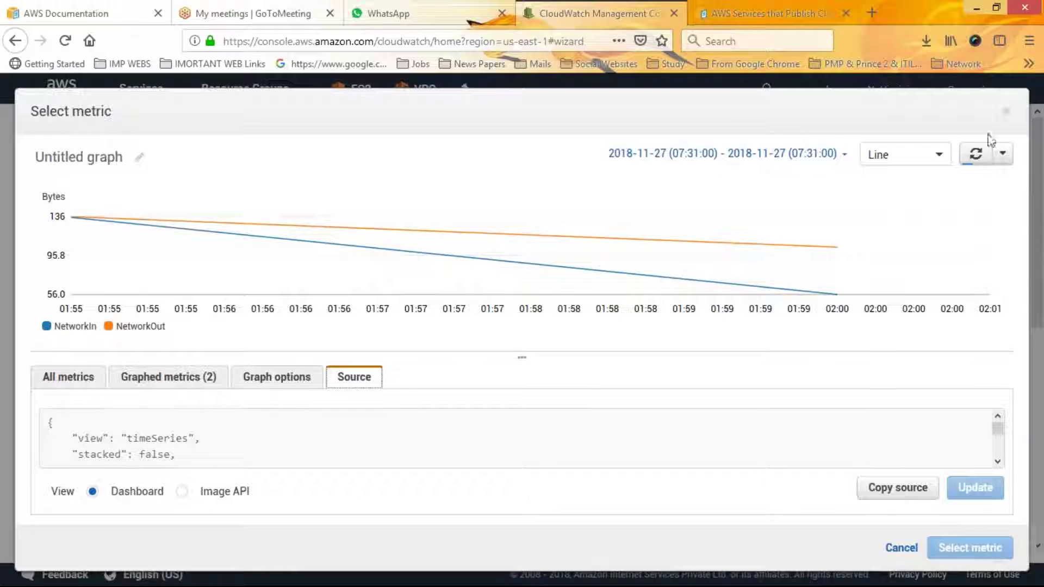
{"action": "left_click", "coordinate": [77, 375]}
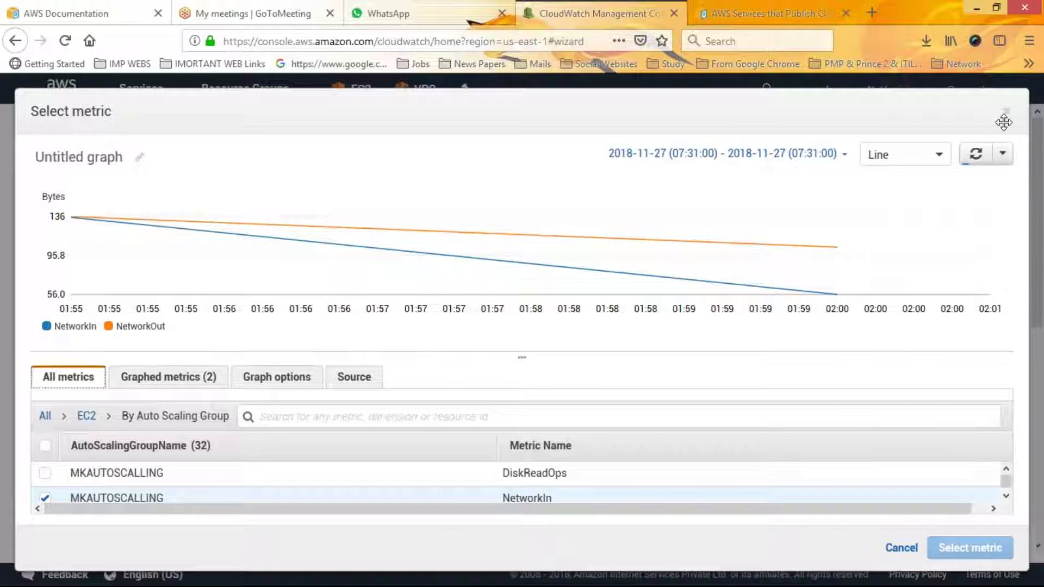
{"action": "left_click", "coordinate": [1006, 112]}
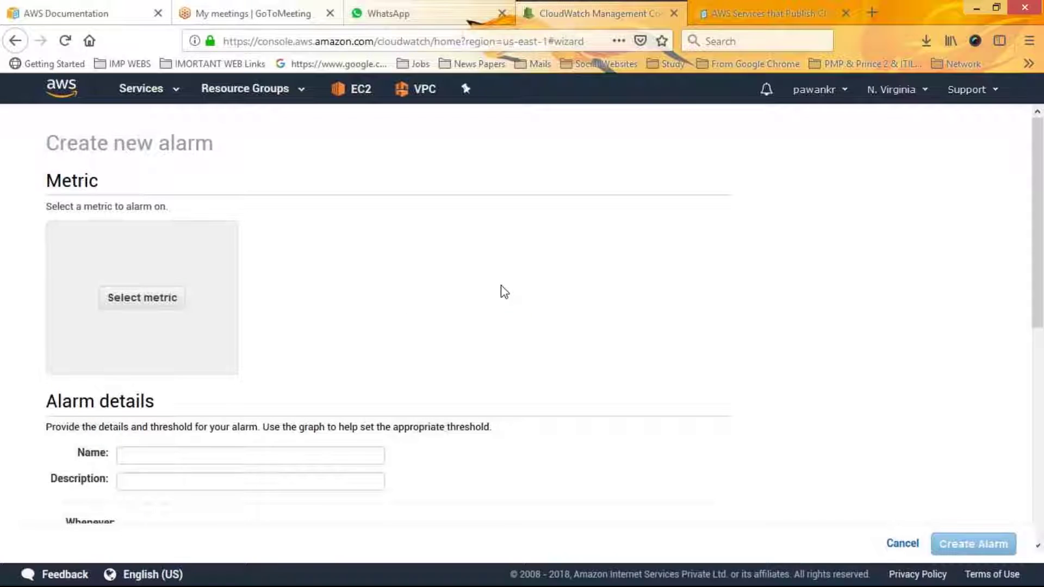
Name the alarm MKCreate27-11-2018 and paste the same text into the description.
{"action": "left_click_drag", "start_coordinate": [1040, 226], "coordinate": [1042, 294]}
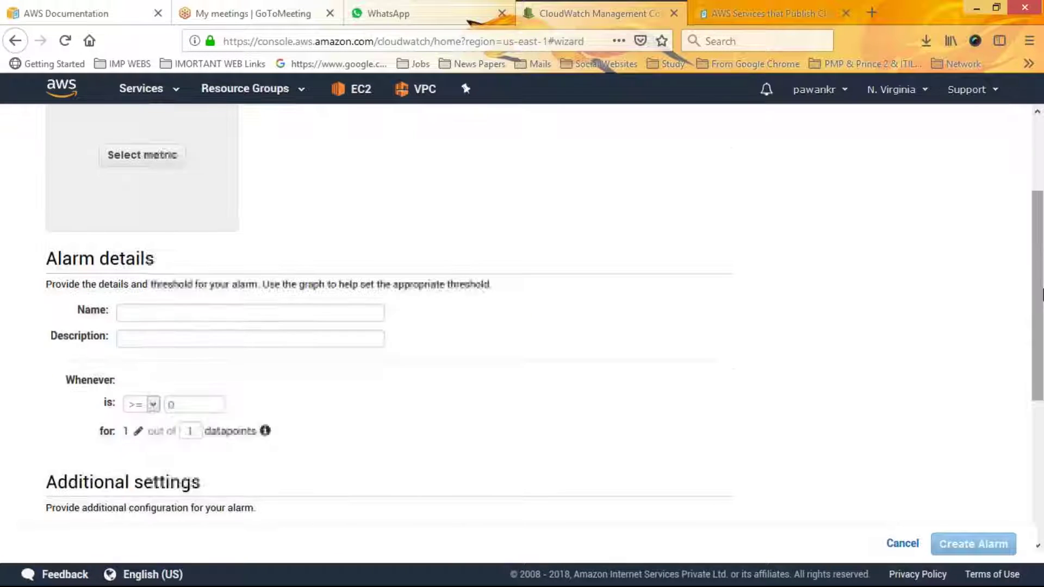
{"action": "left_click", "coordinate": [190, 309]}
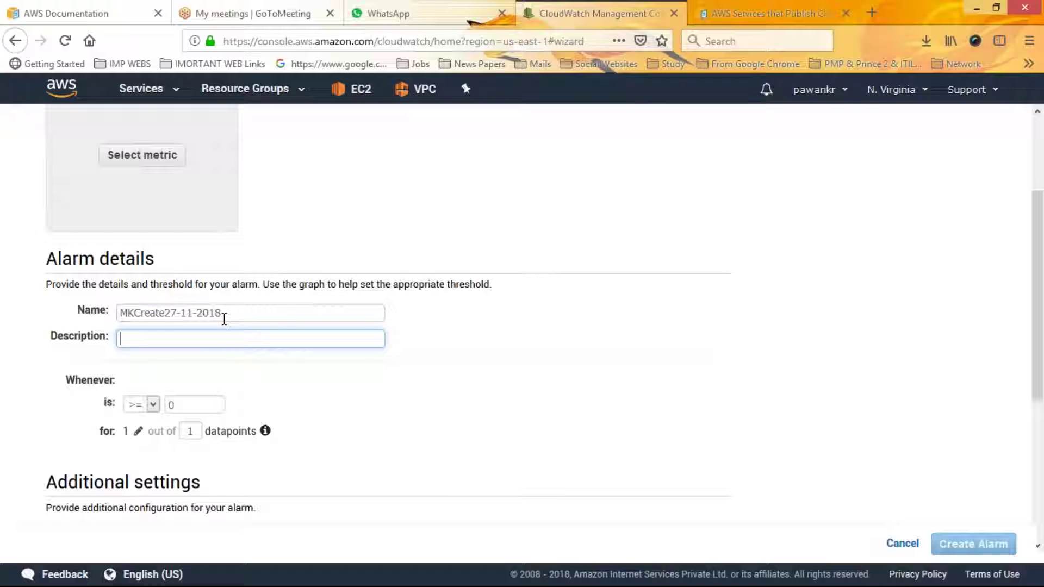
{"action": "left_click_drag", "start_coordinate": [224, 315], "coordinate": [102, 308]}
{"action": "key", "text": "ctrl+c"}
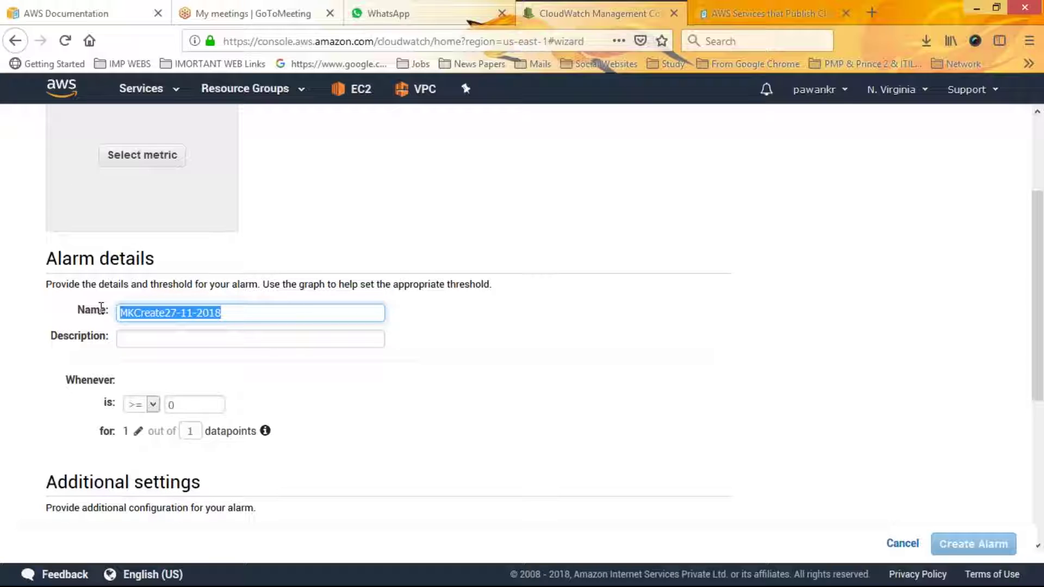
{"action": "left_click", "coordinate": [147, 338]}
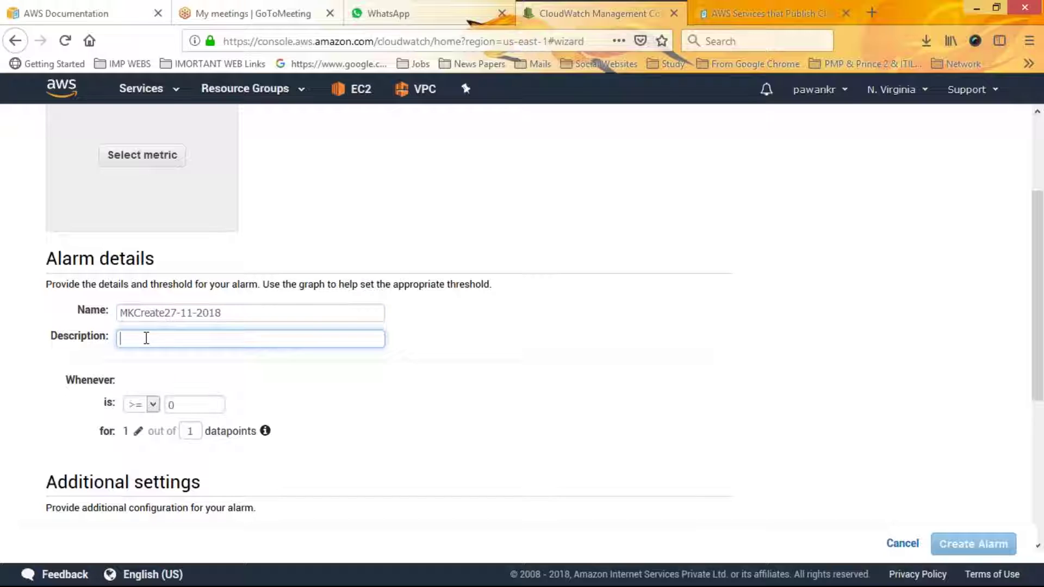
{"action": "key", "text": "ctrl+v"}
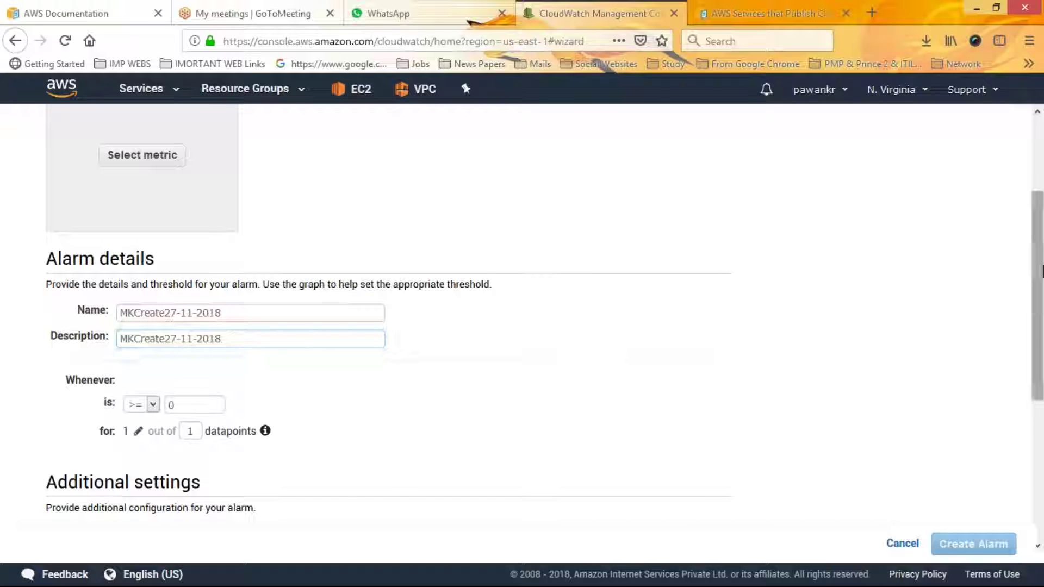
Keep the alarm condition at >= 0 for 1 datapoint.
{"action": "left_click_drag", "start_coordinate": [1039, 308], "coordinate": [1041, 392]}
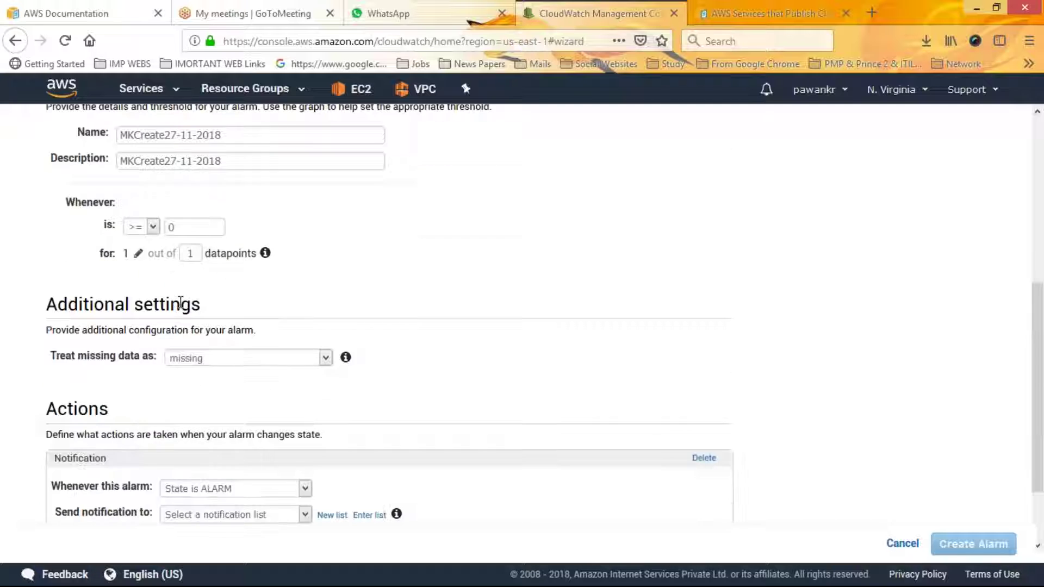
{"action": "left_click", "coordinate": [153, 229]}
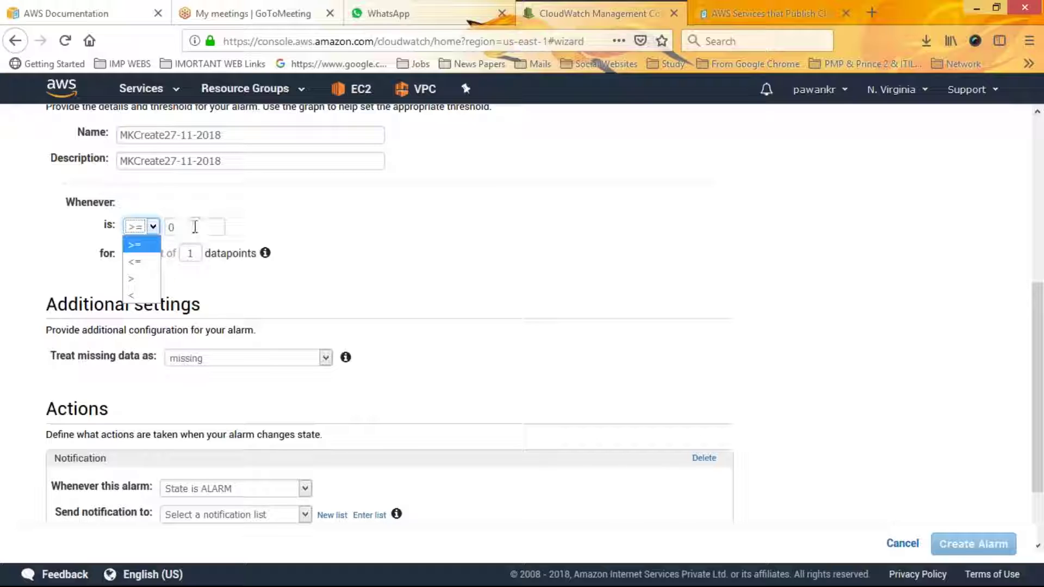
{"action": "left_click", "coordinate": [195, 226]}
{"action": "left_click", "coordinate": [194, 229]}
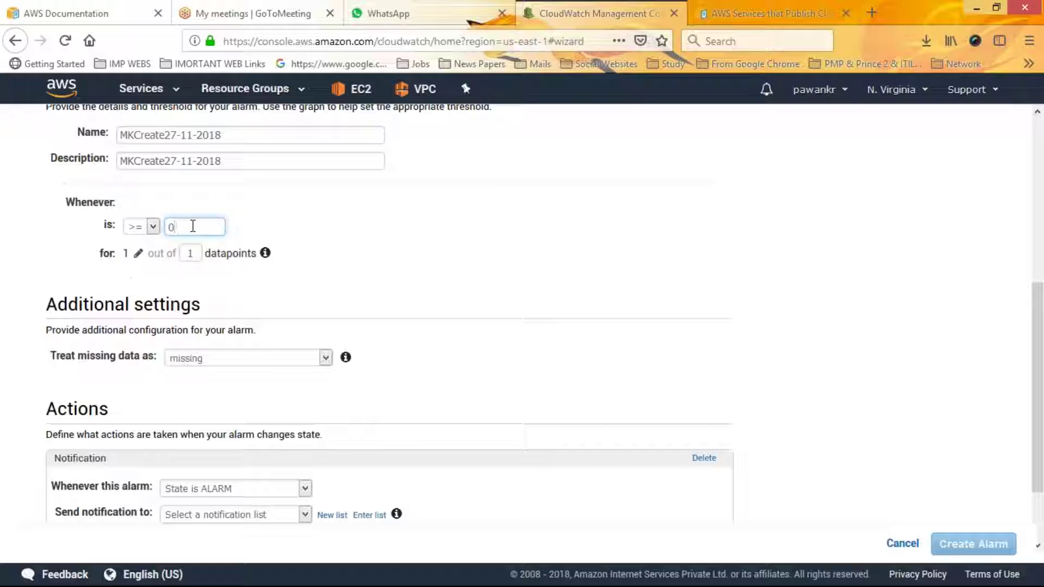
{"action": "left_click", "coordinate": [198, 256]}
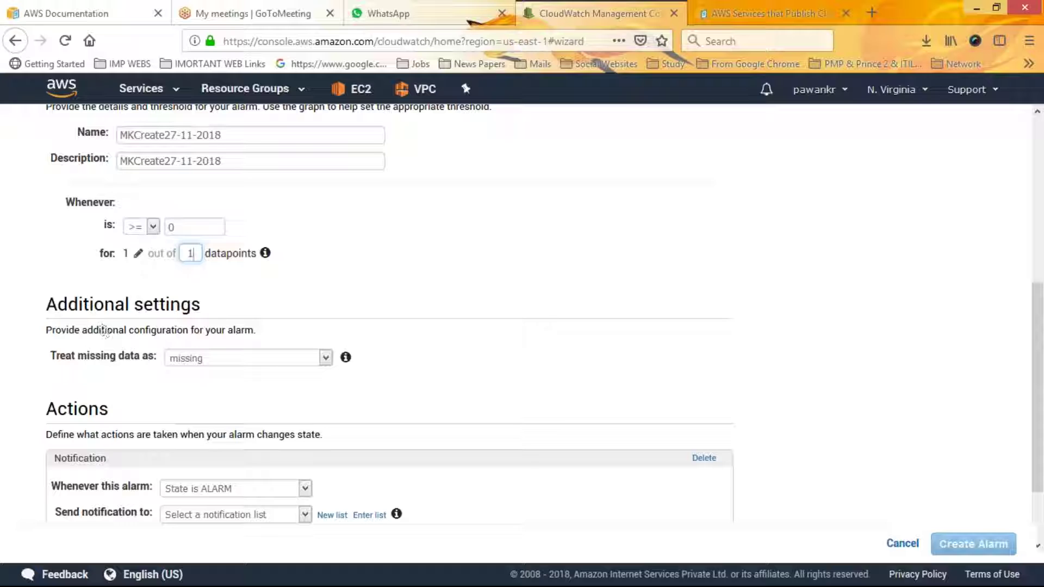
Set Treat missing data as to good (not breaching threshold).
{"action": "left_click_drag", "start_coordinate": [50, 357], "coordinate": [166, 371]}
{"action": "left_click", "coordinate": [189, 360]}
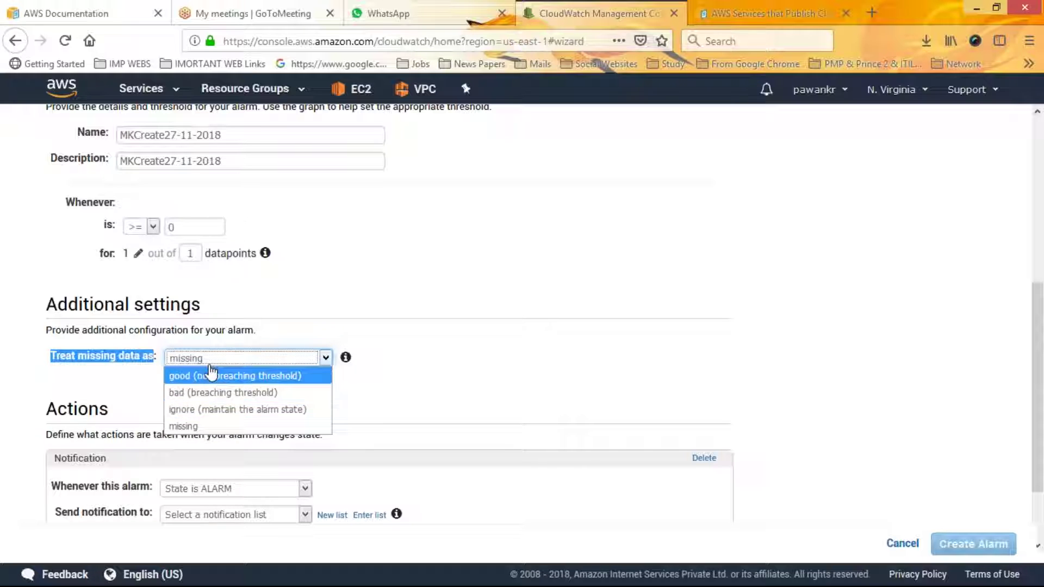
{"action": "left_click", "coordinate": [194, 380]}
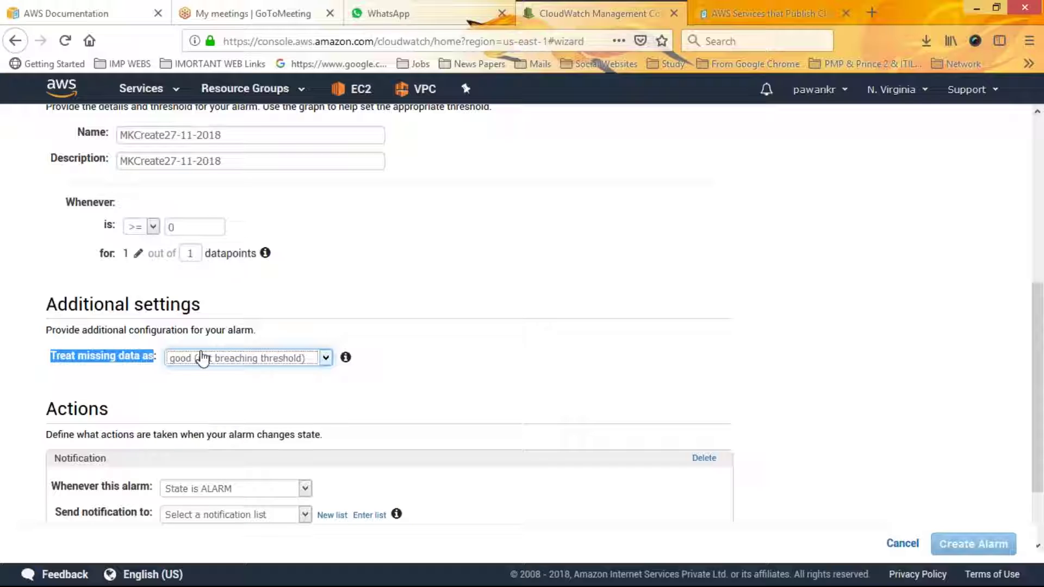
{"action": "left_click", "coordinate": [196, 360]}
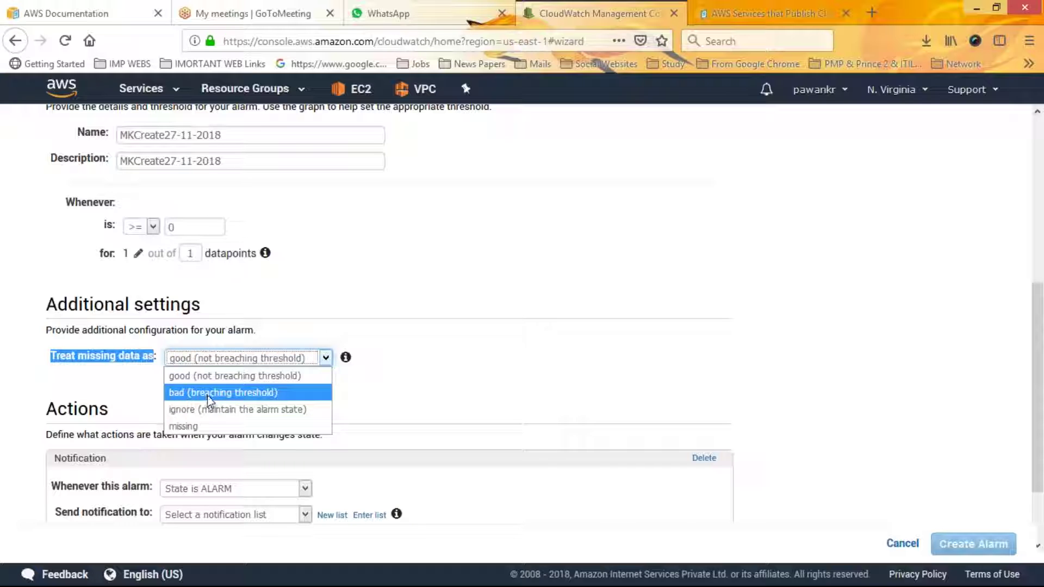
{"action": "left_click", "coordinate": [202, 377]}
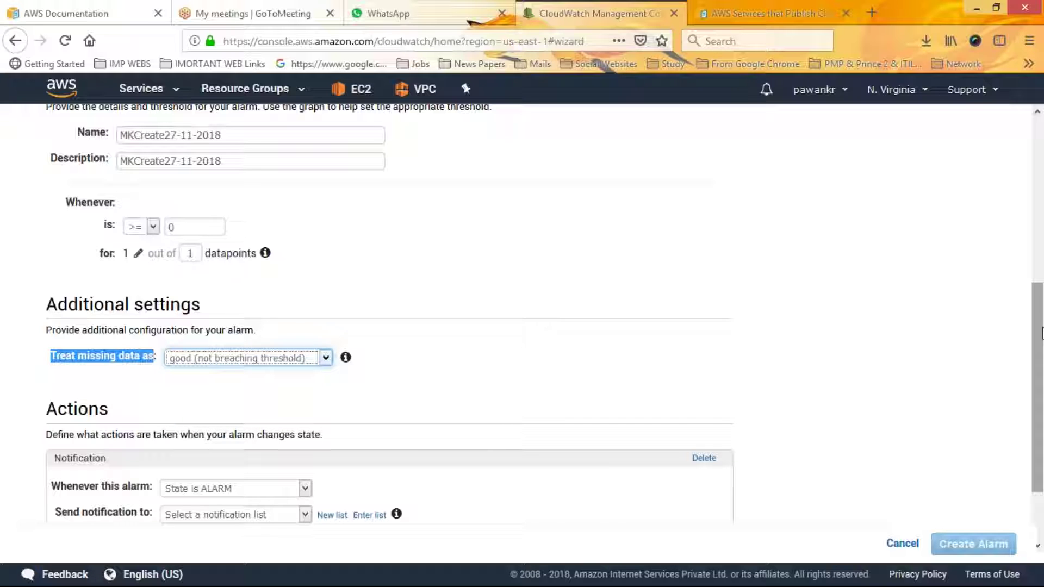
Set the first notification to trigger on ALARM, trying manual topic entry before returning to the topic list.
{"action": "scroll", "coordinate": [1041, 346], "scroll_direction": "down", "scroll_amount": 2}
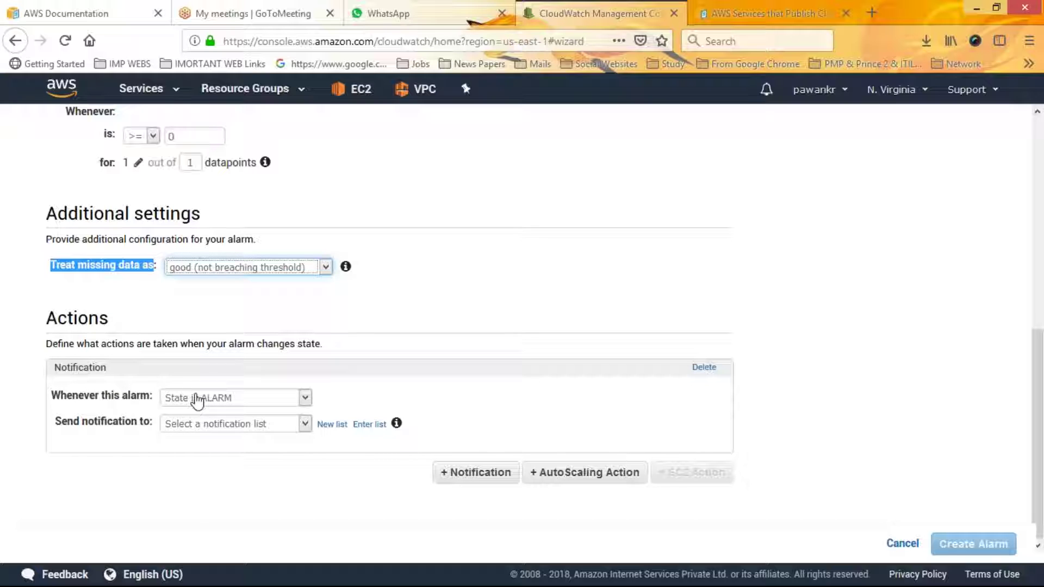
{"action": "left_click", "coordinate": [197, 399]}
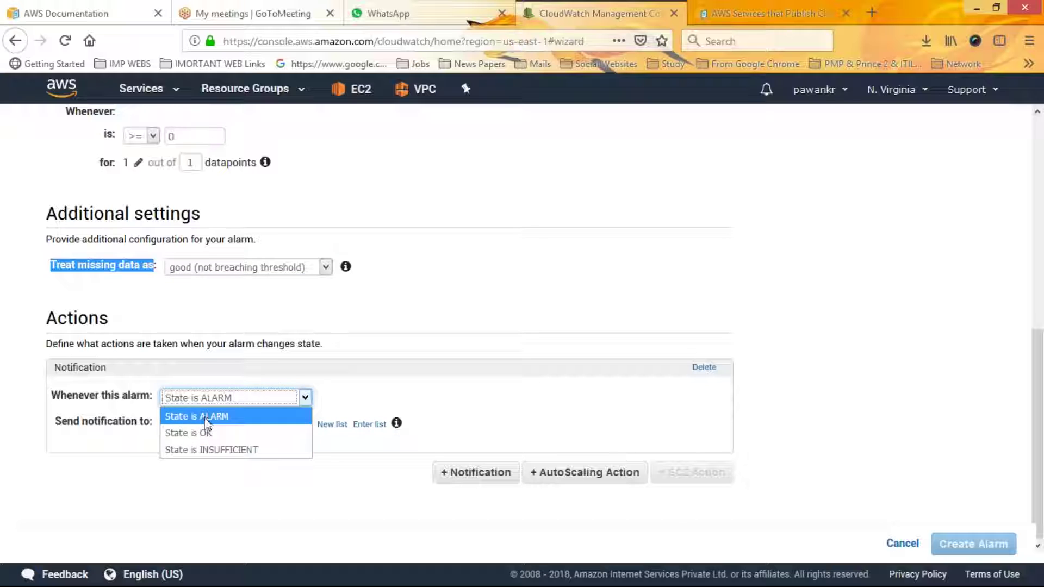
{"action": "left_click", "coordinate": [197, 416]}
{"action": "left_click", "coordinate": [196, 425]}
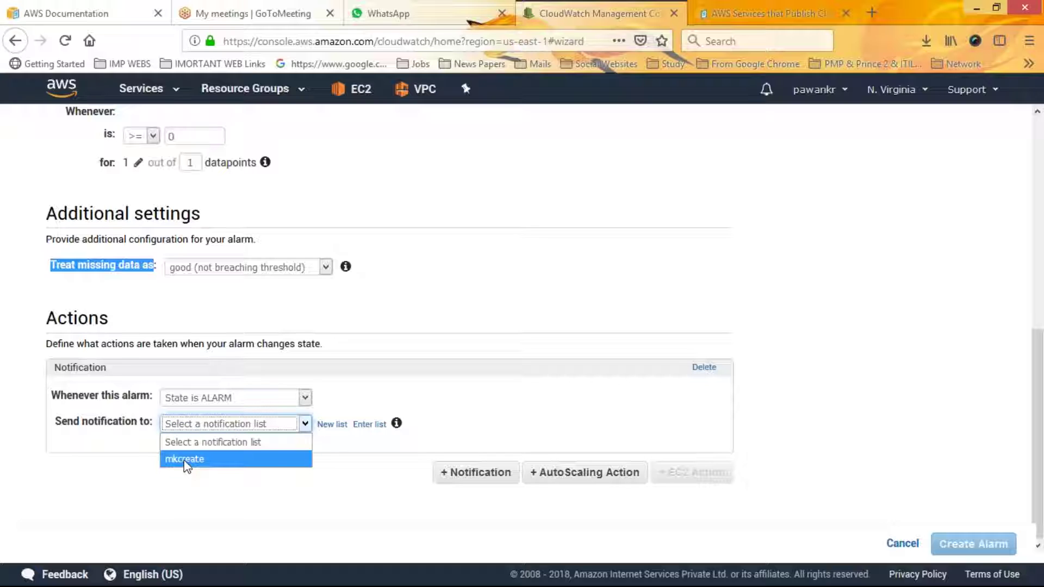
{"action": "left_click", "coordinate": [353, 425]}
{"action": "left_click", "coordinate": [352, 426]}
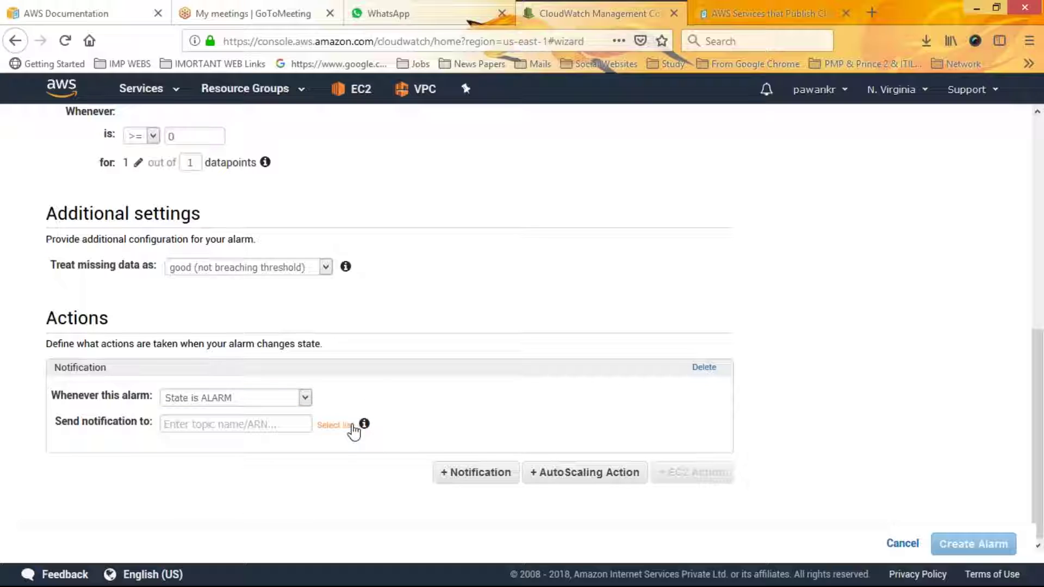
{"action": "left_click", "coordinate": [214, 425]}
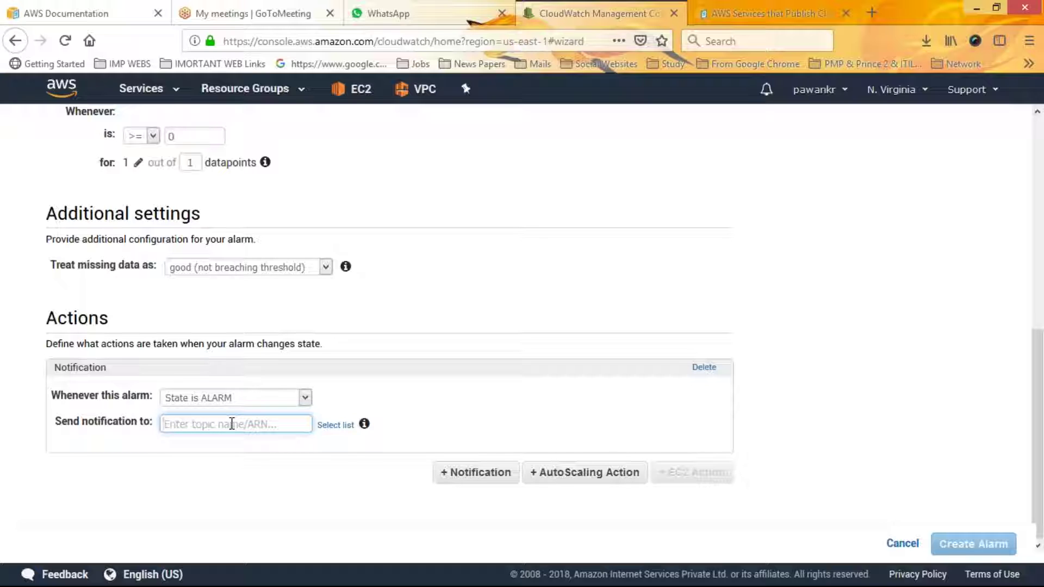
{"action": "left_click", "coordinate": [334, 428]}
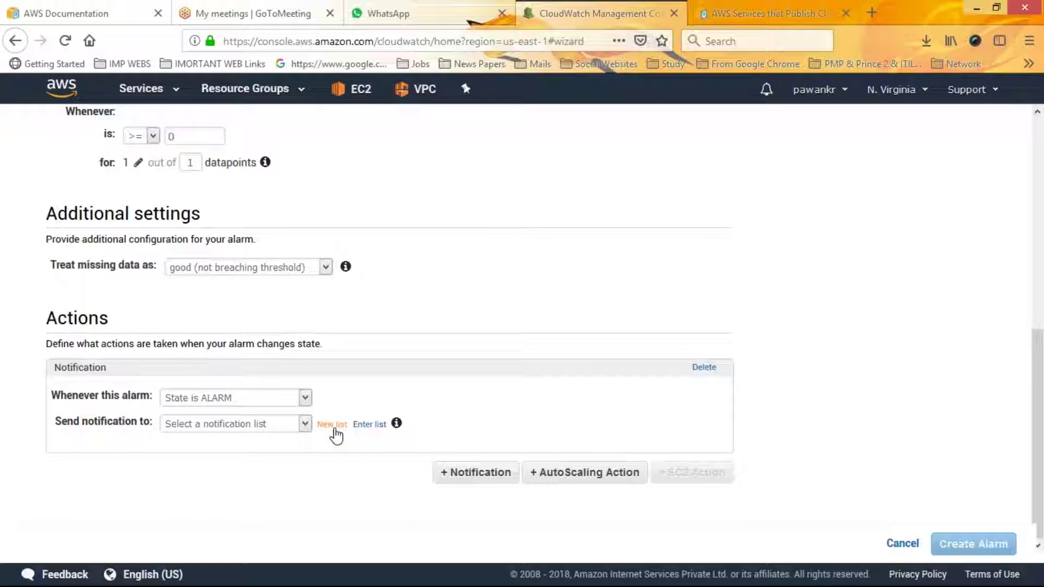
Add a second ALARM notification sending to mkcreate, plus a new AutoScaling action.
{"action": "left_click", "coordinate": [479, 472]}
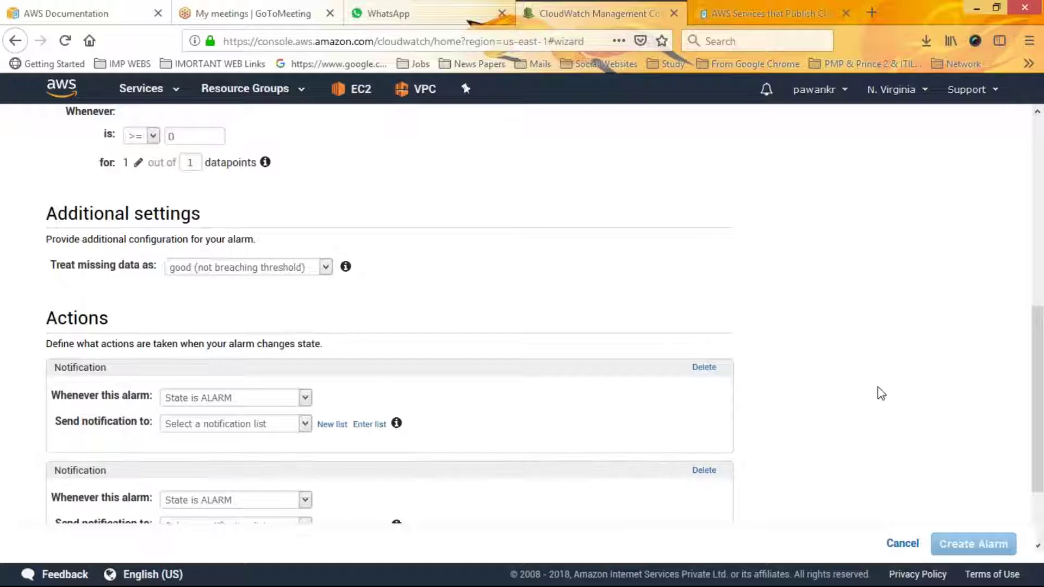
{"action": "scroll", "coordinate": [722, 391], "scroll_direction": "down", "scroll_amount": 2}
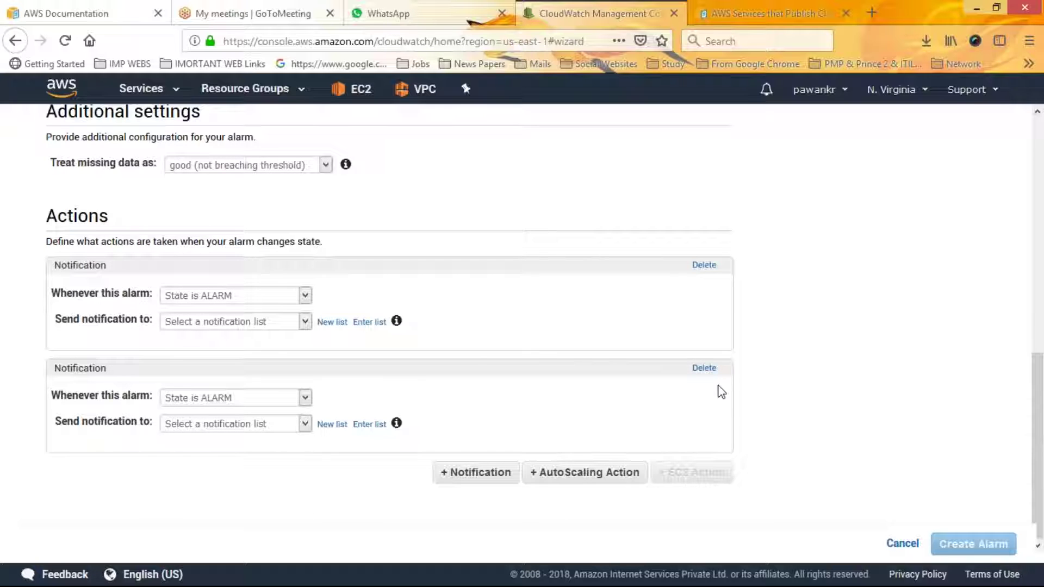
{"action": "left_click", "coordinate": [306, 398]}
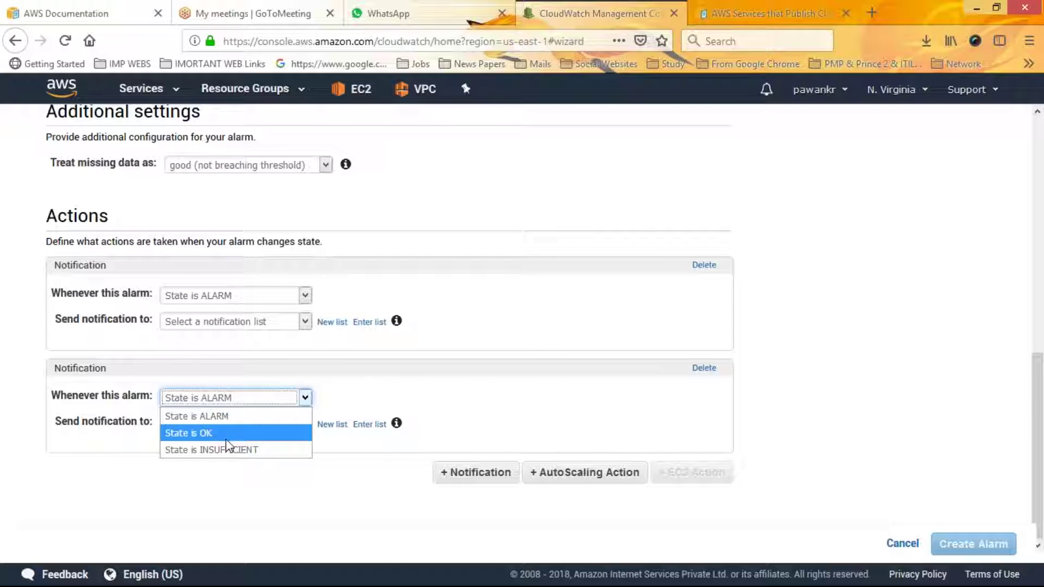
{"action": "left_click", "coordinate": [228, 421]}
{"action": "left_click", "coordinate": [233, 424]}
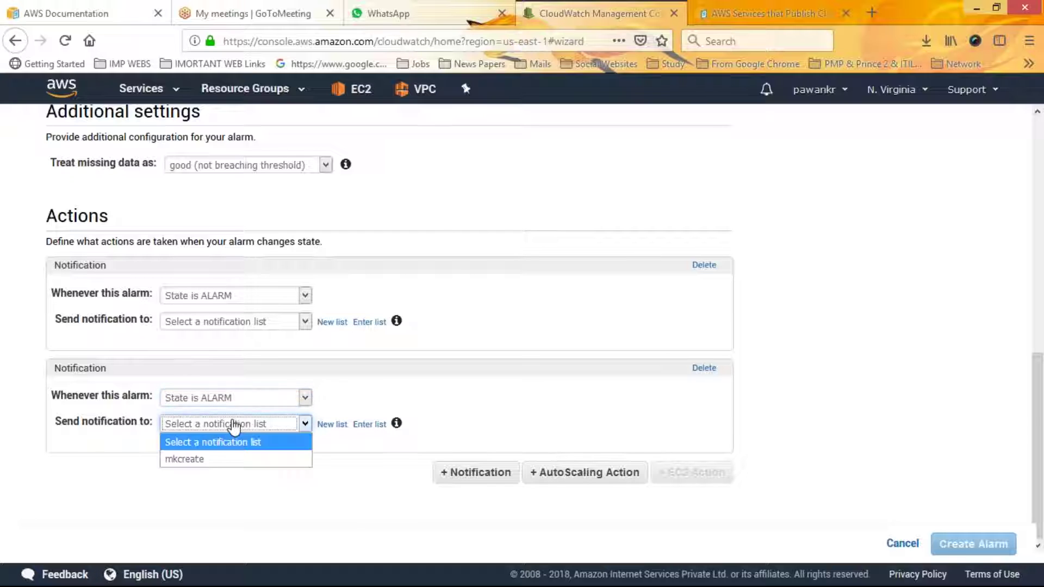
{"action": "left_click", "coordinate": [210, 461]}
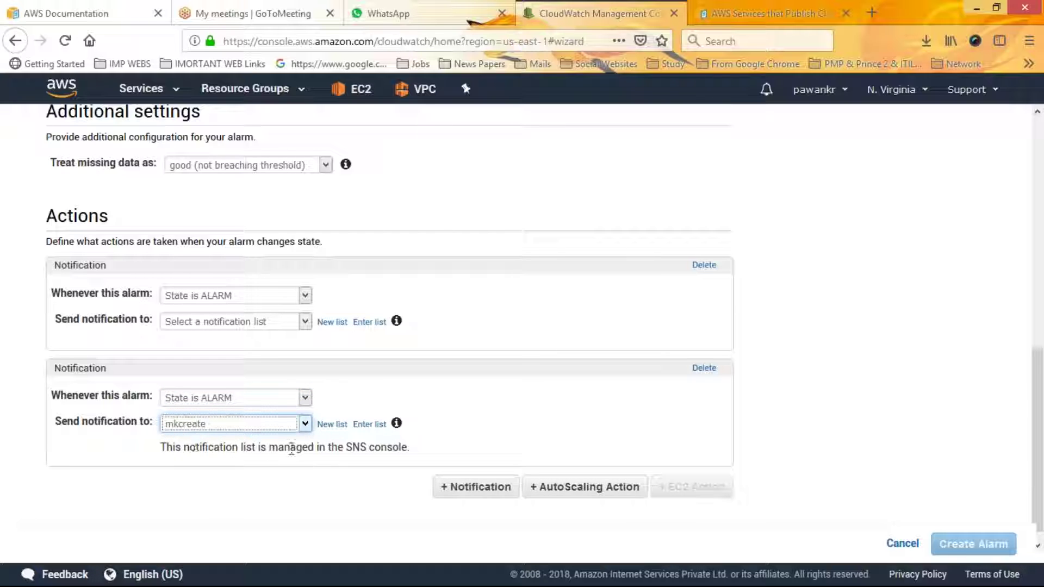
{"action": "left_click", "coordinate": [235, 427]}
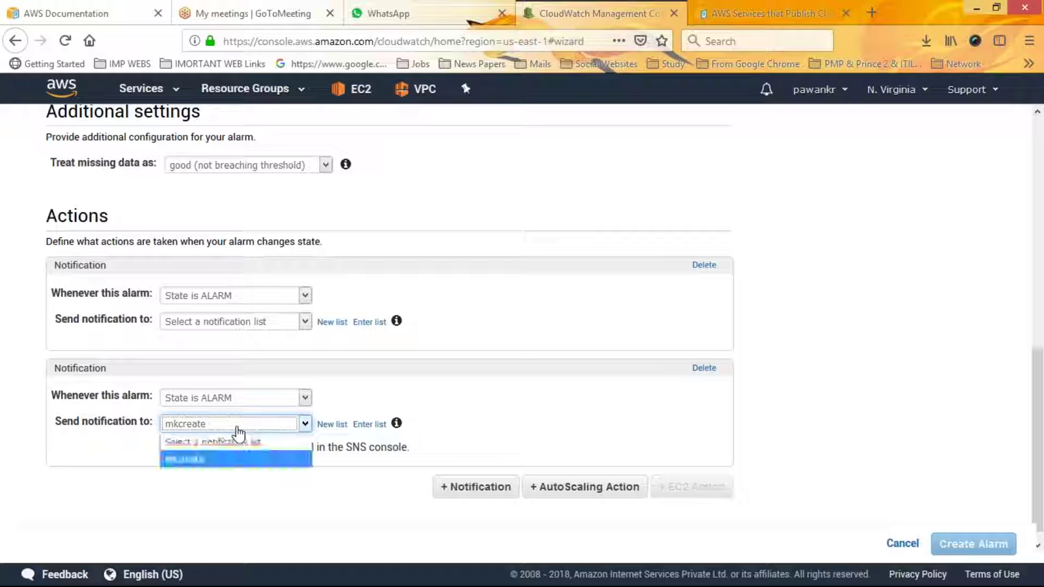
{"action": "left_click", "coordinate": [223, 442]}
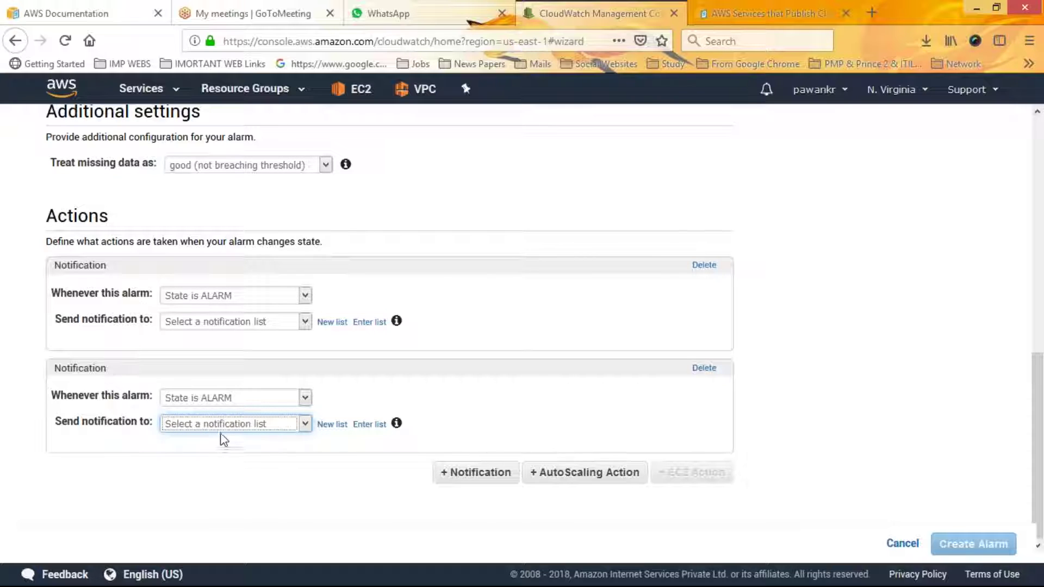
{"action": "left_click", "coordinate": [226, 424]}
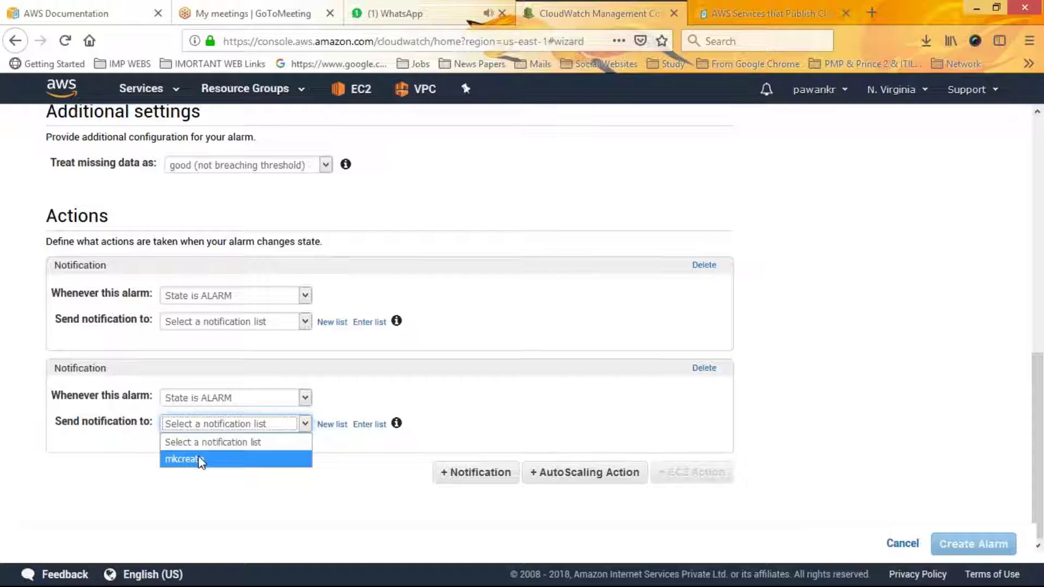
{"action": "left_click", "coordinate": [201, 460]}
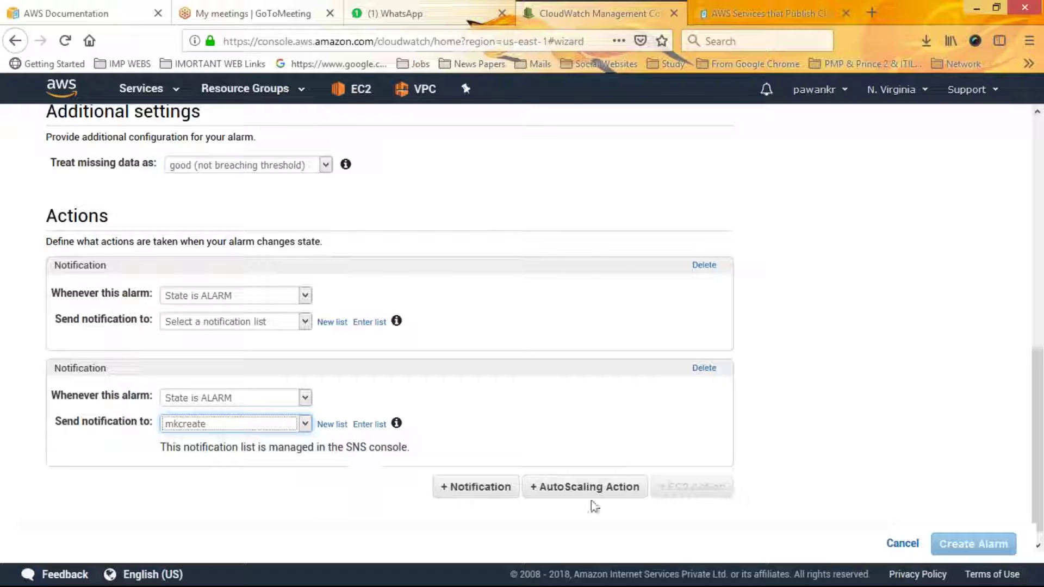
{"action": "left_click", "coordinate": [602, 489]}
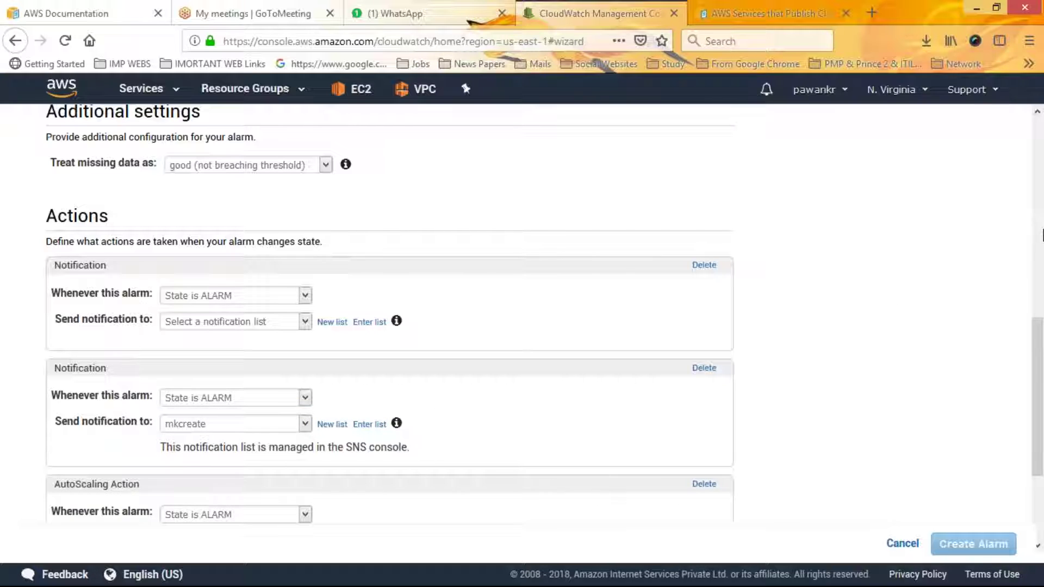
Set the AutoScaling action to State INSUFFICIENT, resource type AutoScaling, group MKCreate27-11-2018.
{"action": "left_click_drag", "start_coordinate": [1042, 332], "coordinate": [1042, 426]}
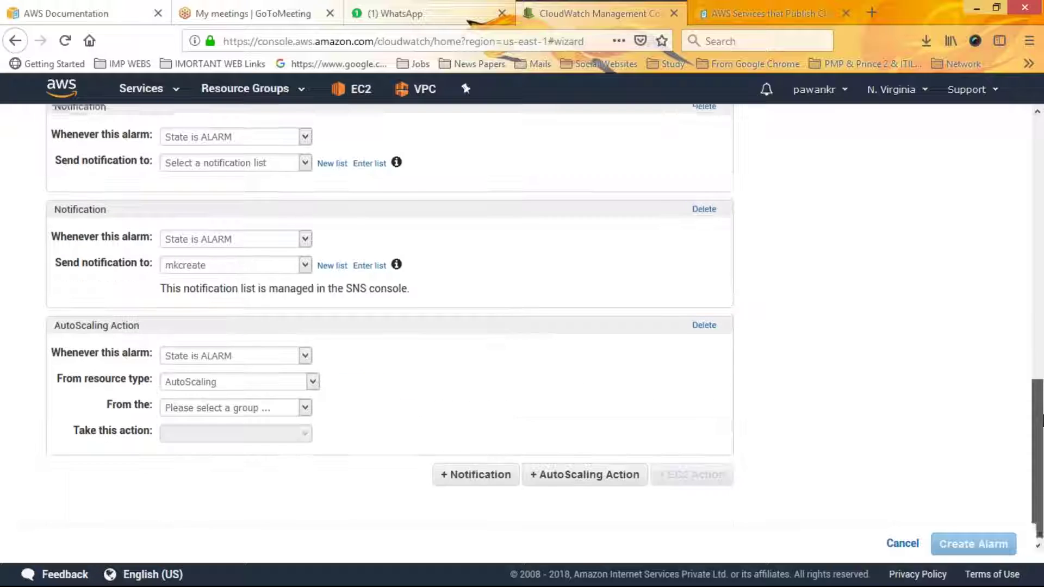
{"action": "left_click", "coordinate": [192, 354]}
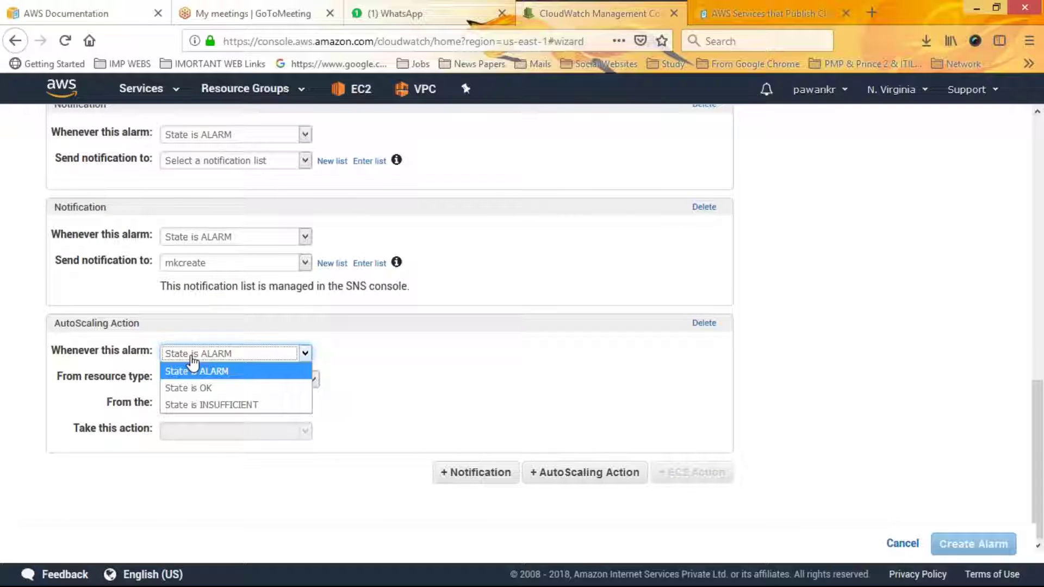
{"action": "left_click", "coordinate": [204, 375]}
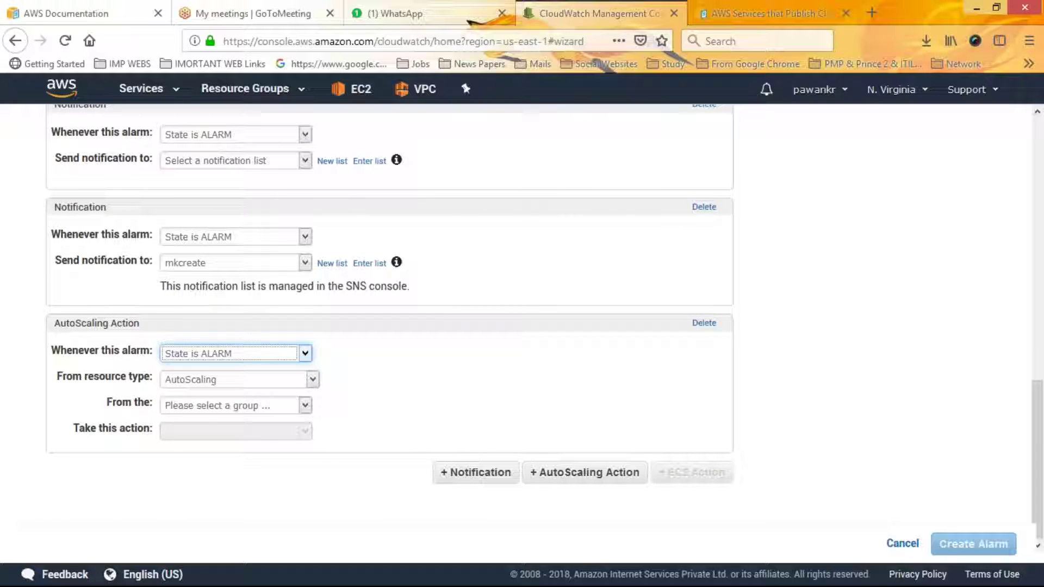
{"action": "left_click", "coordinate": [200, 355]}
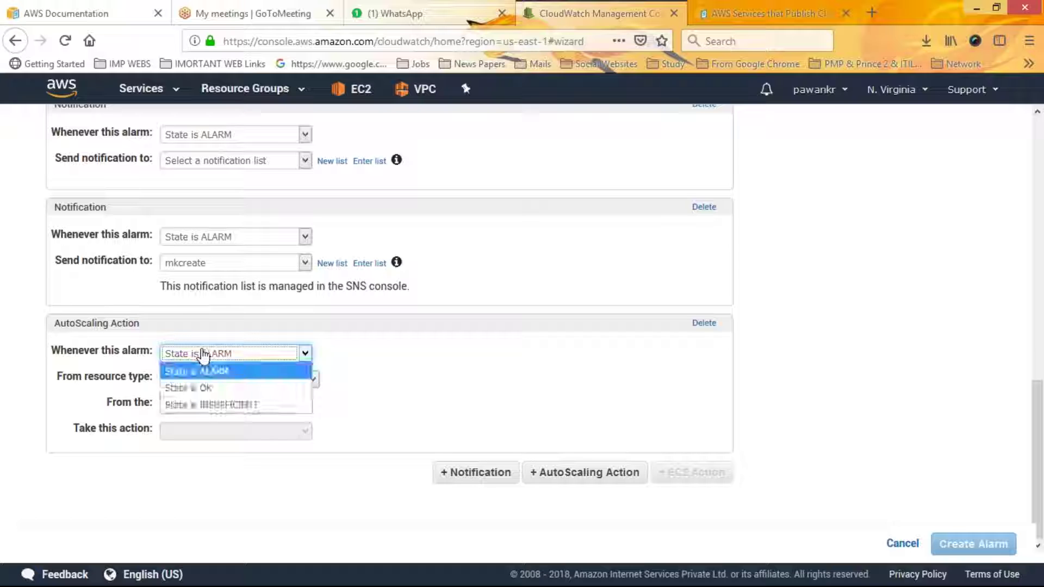
{"action": "left_click", "coordinate": [197, 404]}
{"action": "left_click", "coordinate": [202, 379]}
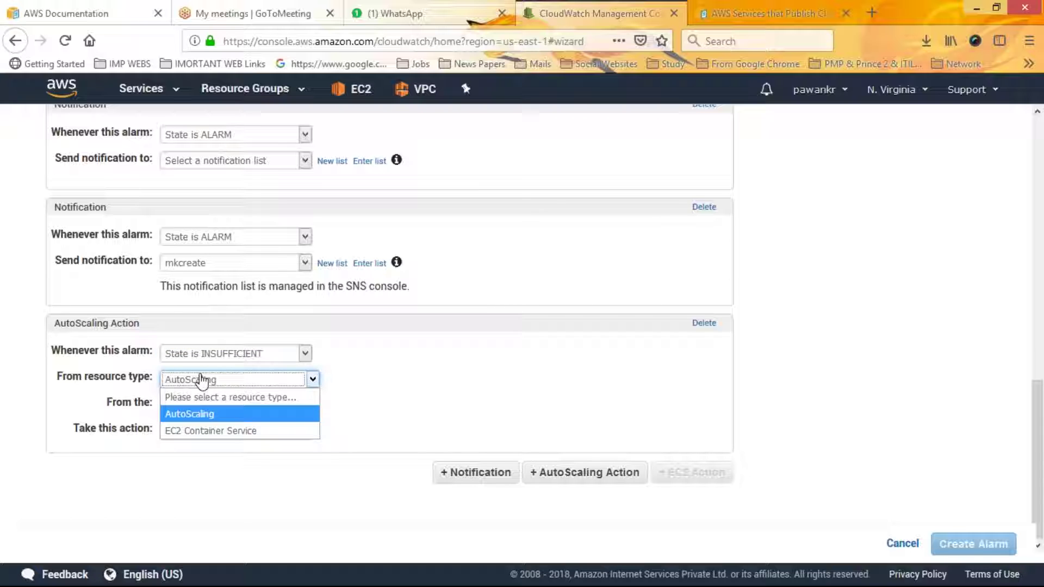
{"action": "left_click", "coordinate": [185, 416]}
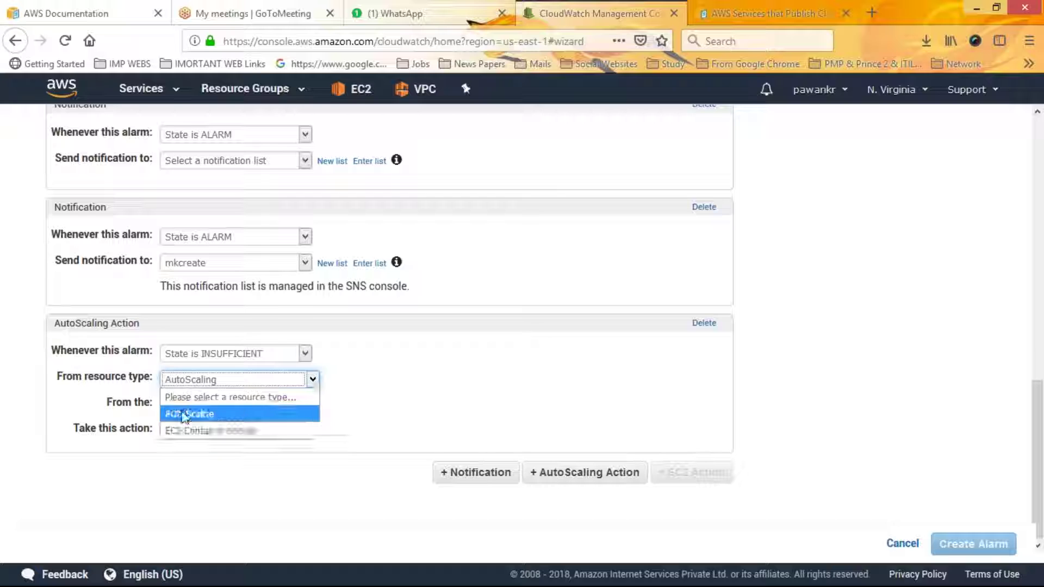
{"action": "left_click", "coordinate": [183, 416]}
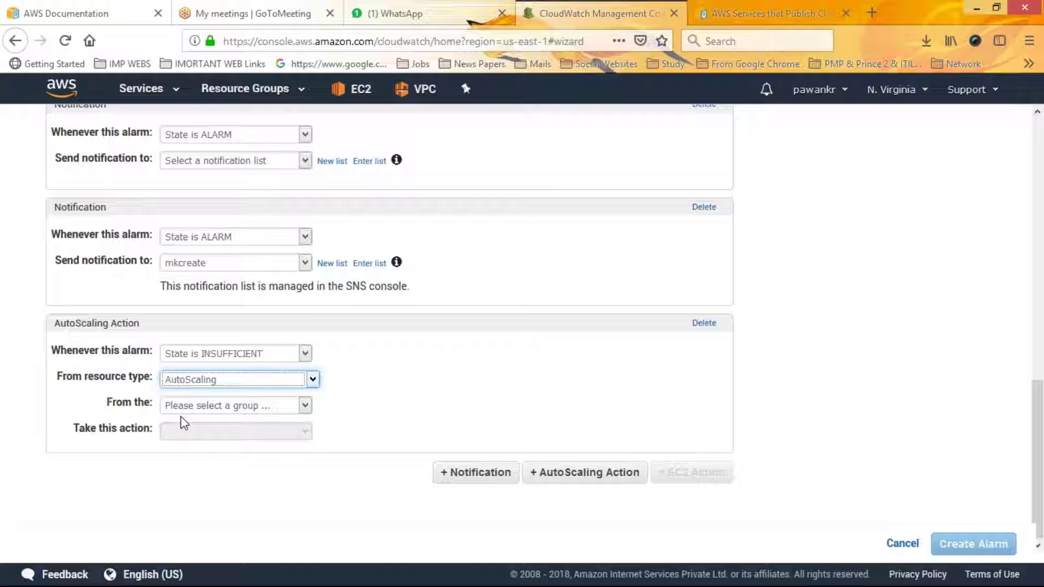
{"action": "left_click", "coordinate": [191, 409]}
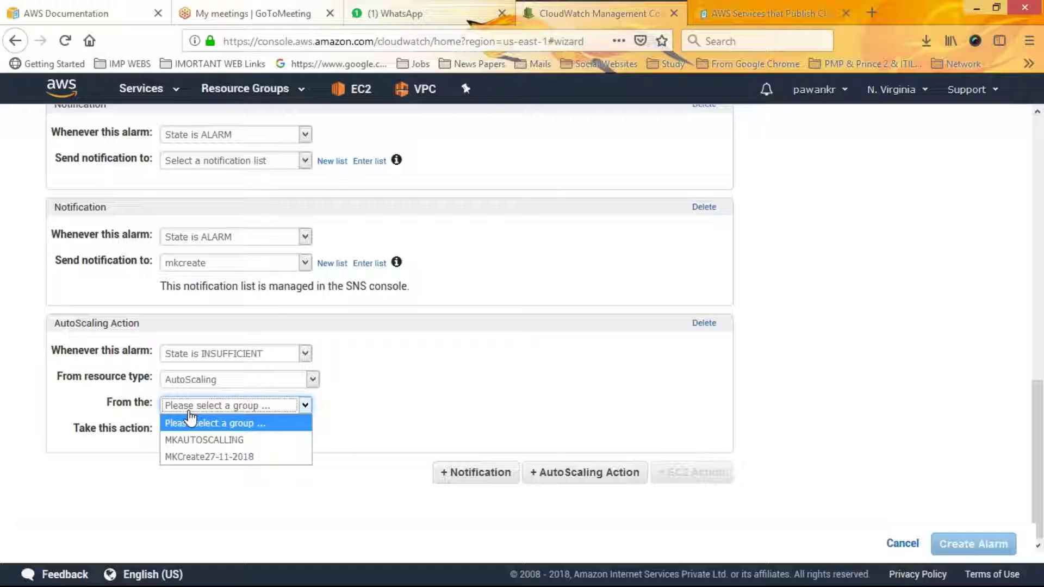
{"action": "left_click", "coordinate": [220, 459]}
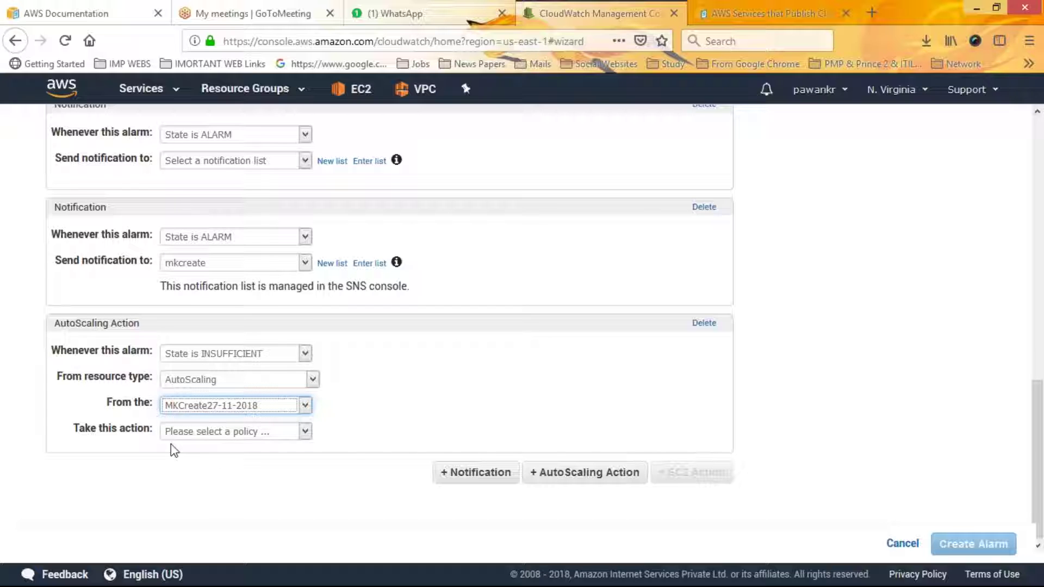
Check the AutoScaling action's scaling policy list for an available policy.
{"action": "left_click", "coordinate": [199, 433]}
{"action": "left_click", "coordinate": [222, 435]}
{"action": "left_click", "coordinate": [223, 435]}
{"action": "left_click", "coordinate": [222, 436]}
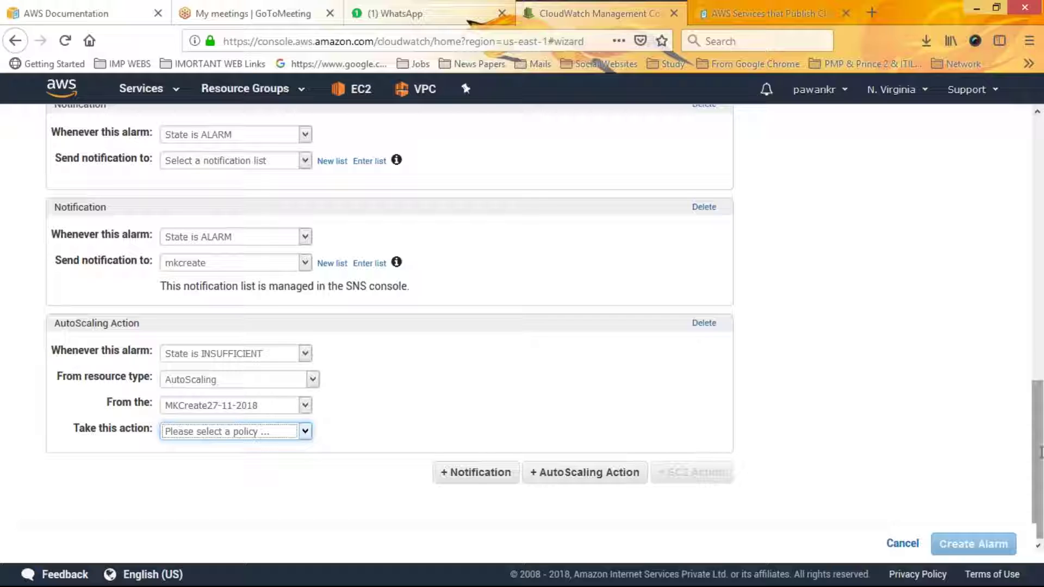
{"action": "left_click_drag", "start_coordinate": [1041, 455], "coordinate": [1020, 142]}
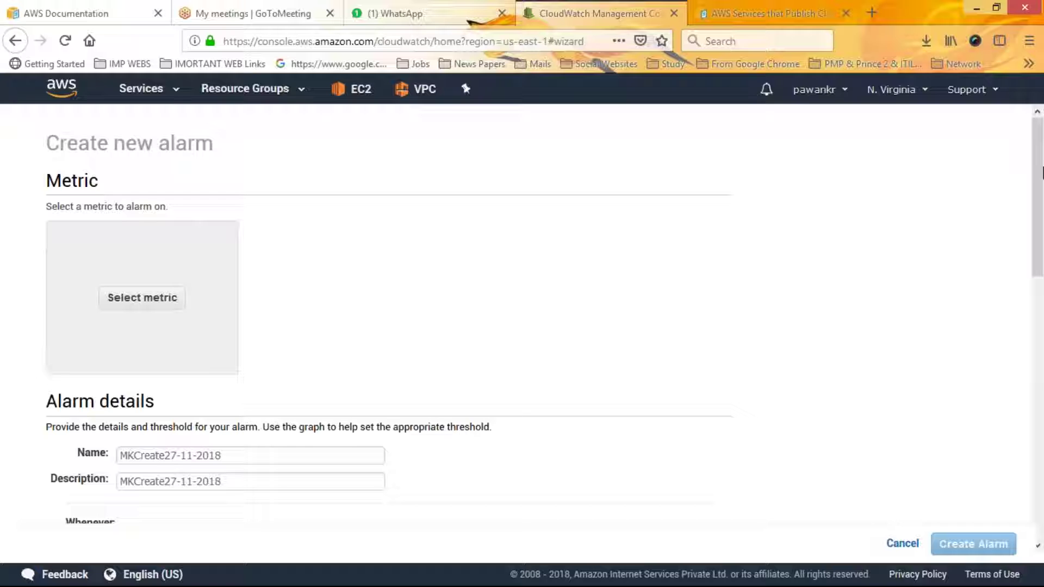
{"action": "left_click_drag", "start_coordinate": [1039, 174], "coordinate": [1043, 446]}
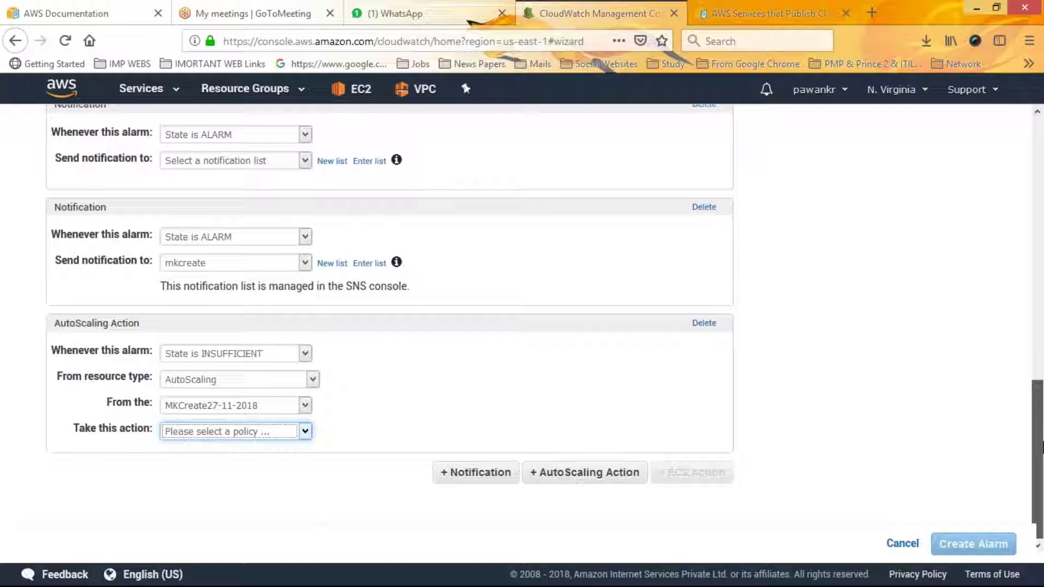
{"action": "scroll", "coordinate": [1041, 424], "scroll_direction": "up", "scroll_amount": 1}
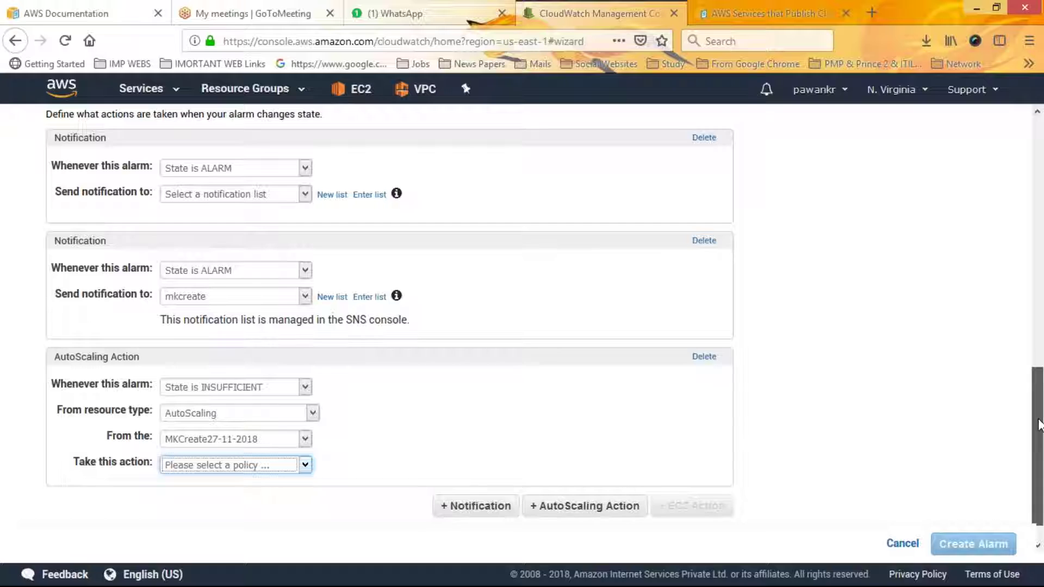
{"action": "scroll", "coordinate": [1039, 436], "scroll_direction": "down", "scroll_amount": 1}
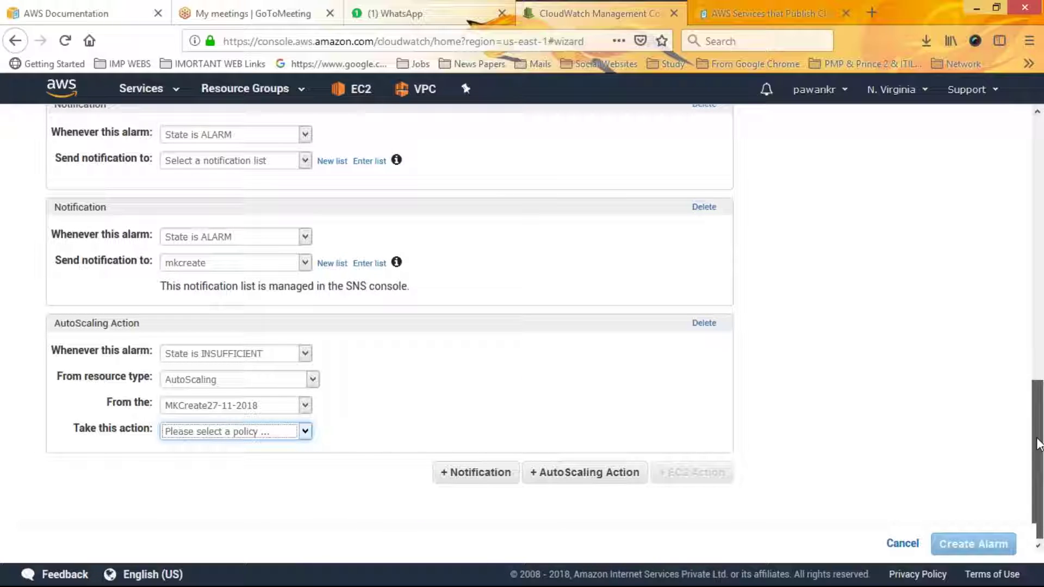
{"action": "left_click_drag", "start_coordinate": [1039, 443], "coordinate": [1032, 155]}
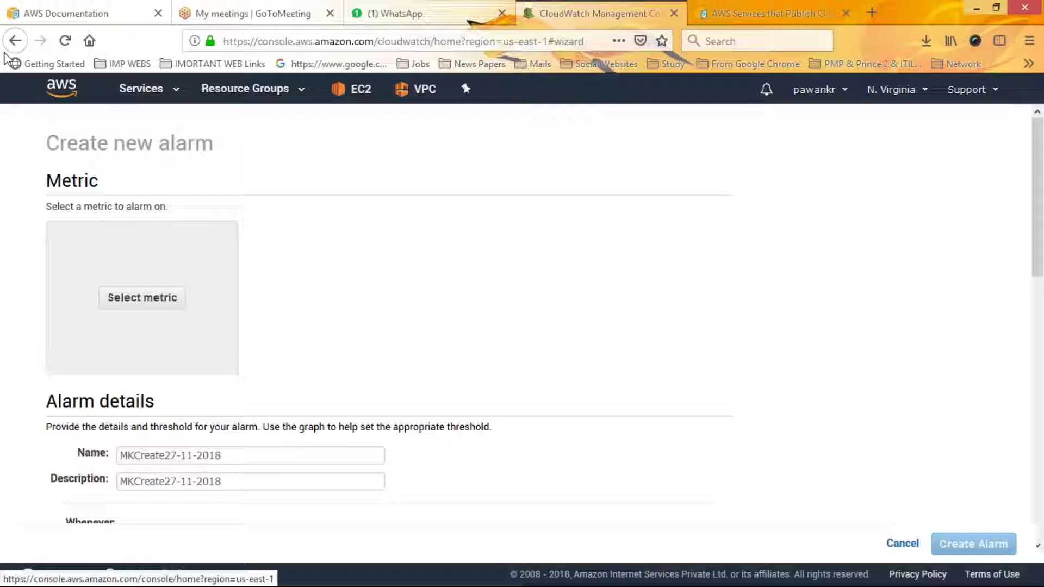
Leave the alarm wizard, view the Billing alarms page, then go to CloudWatch Events.
{"action": "left_click", "coordinate": [15, 40]}
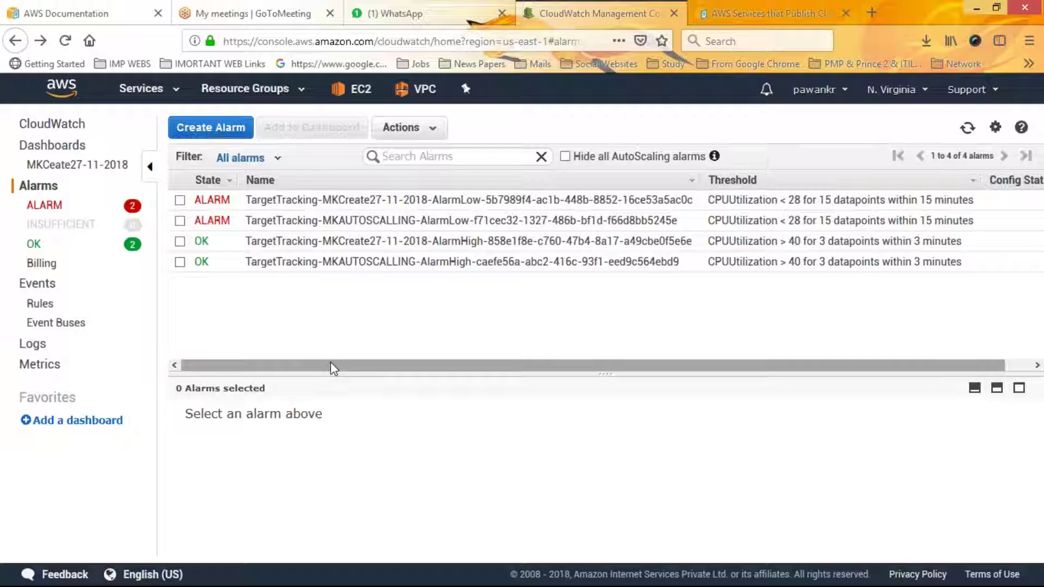
{"action": "left_click", "coordinate": [41, 265]}
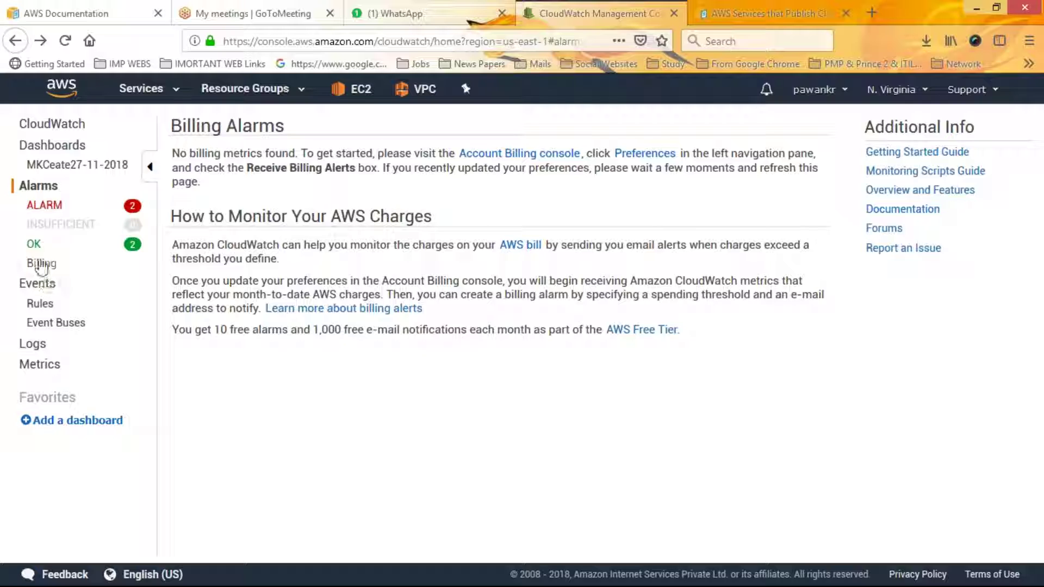
{"action": "left_click", "coordinate": [37, 287]}
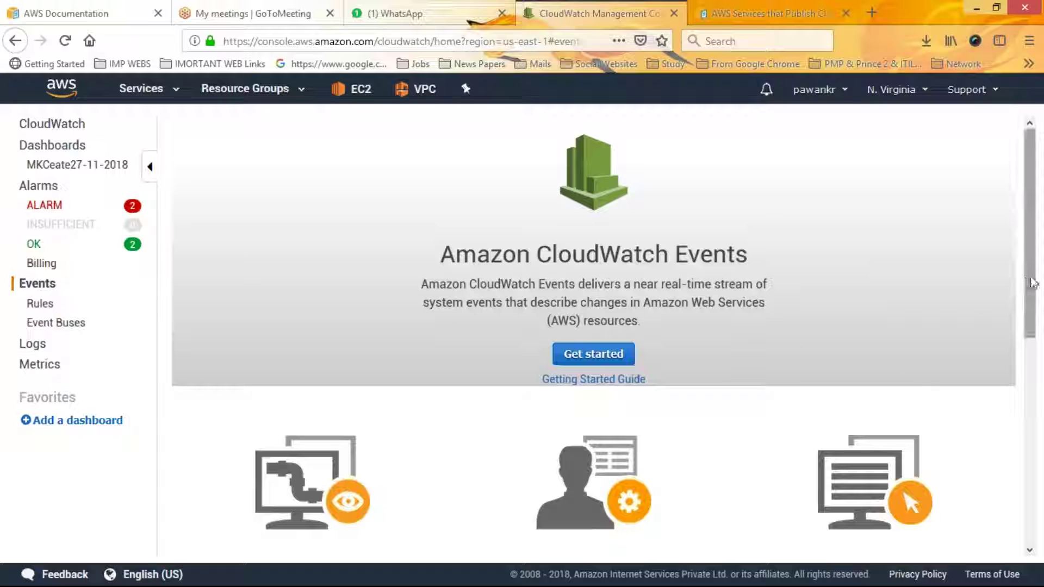
Browse Rules, Event Buses, Logs and Metrics, then return to Events and begin a new rule.
{"action": "scroll", "coordinate": [1038, 374], "scroll_direction": "down", "scroll_amount": 5}
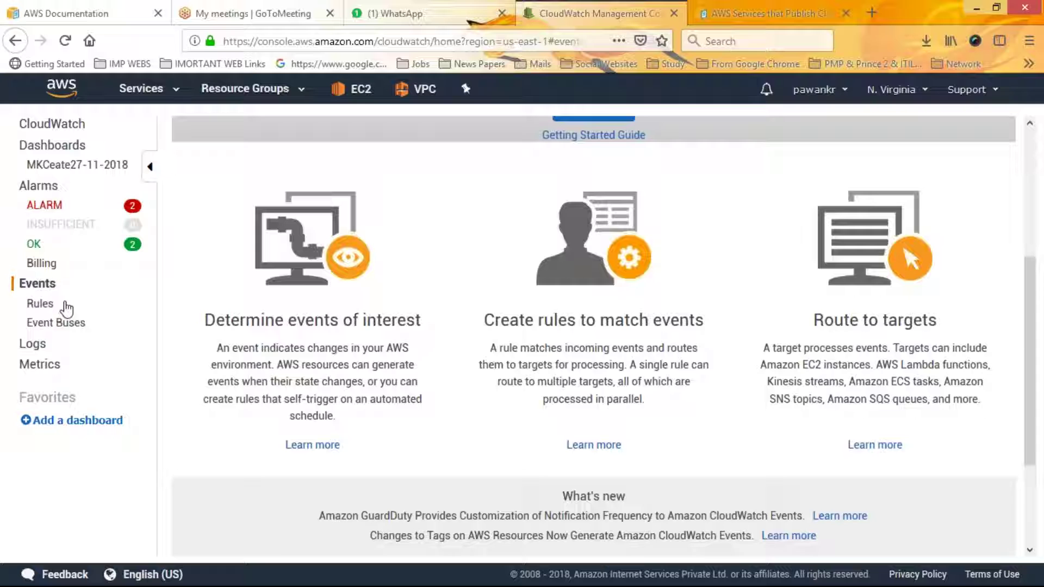
{"action": "left_click", "coordinate": [37, 304]}
{"action": "left_click", "coordinate": [38, 326]}
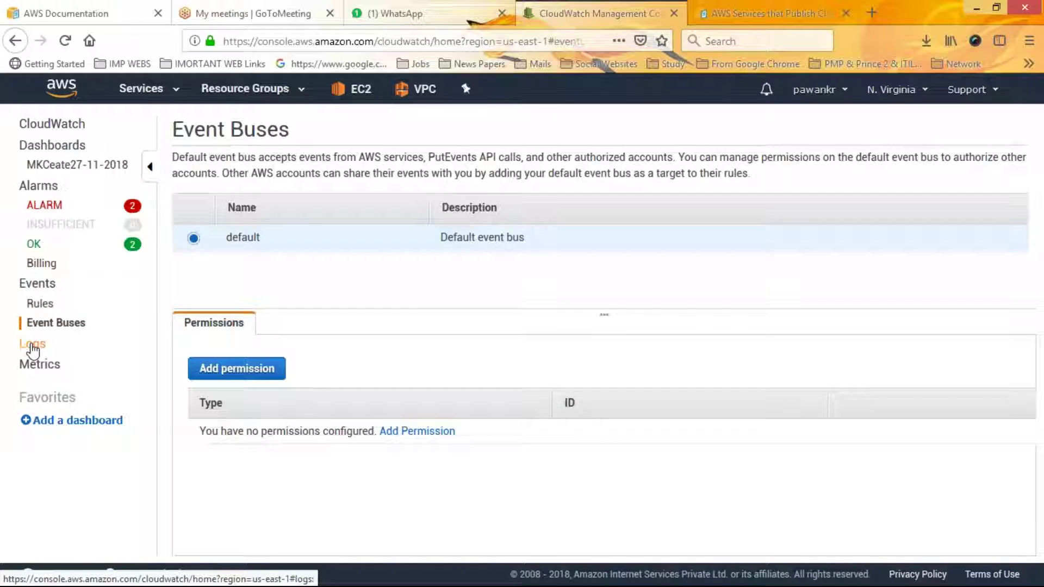
{"action": "left_click", "coordinate": [33, 349]}
{"action": "left_click", "coordinate": [31, 369]}
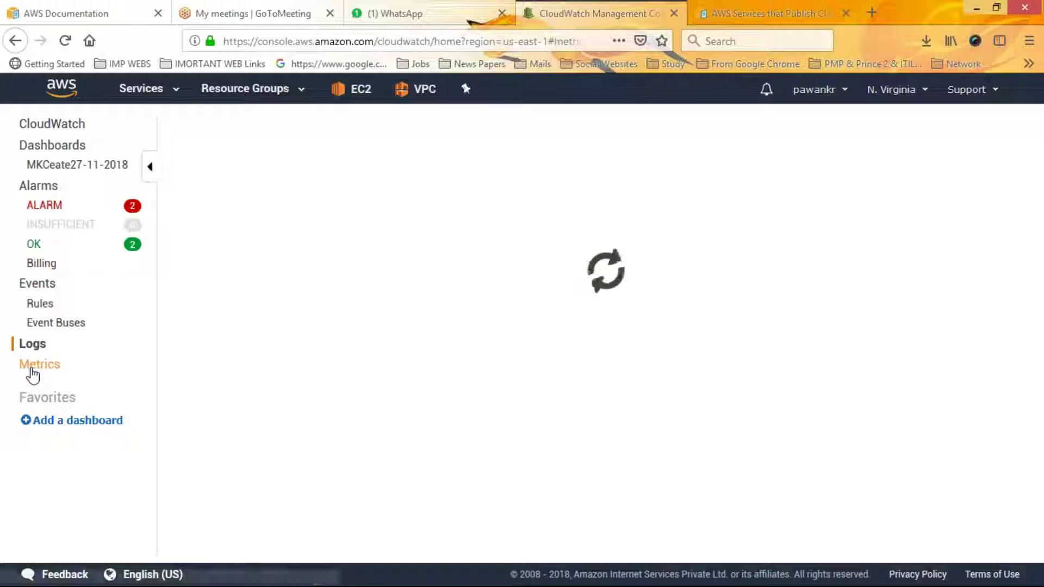
{"action": "left_click", "coordinate": [39, 283]}
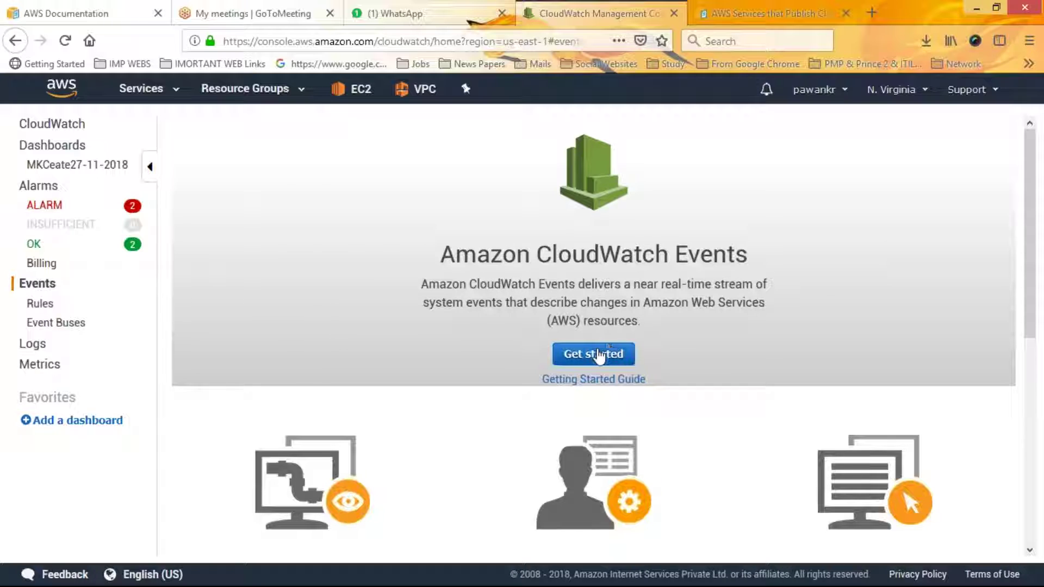
{"action": "left_click", "coordinate": [602, 353]}
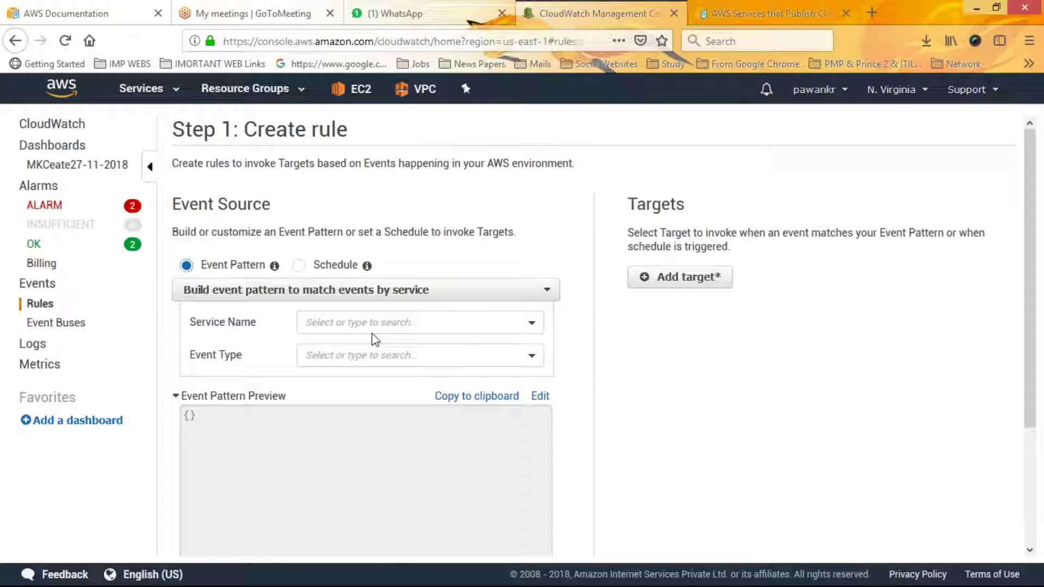
Set the event source to Auto Scaling with event type Instance Launch and Terminate.
{"action": "left_click", "coordinate": [354, 326]}
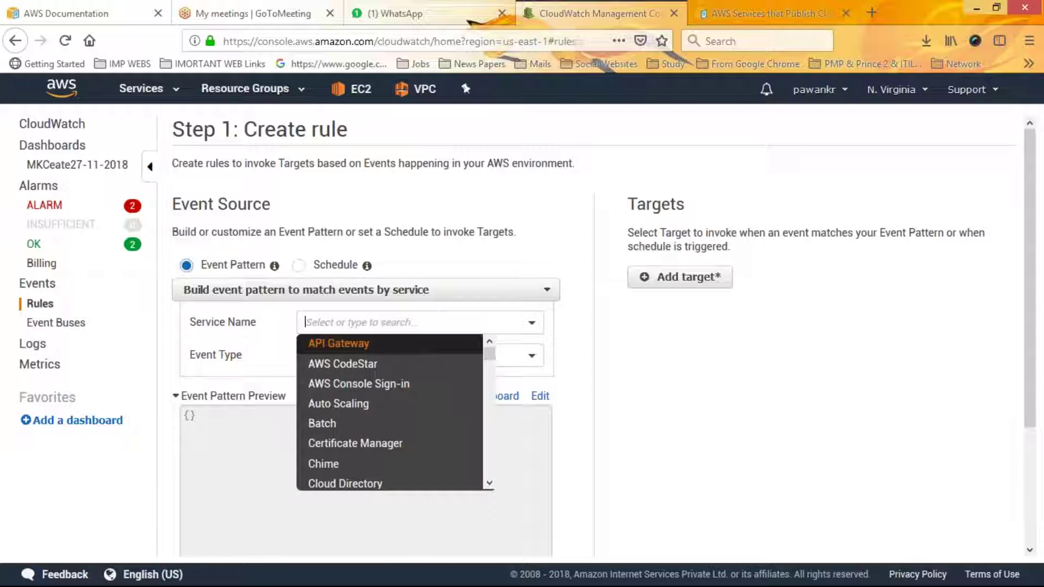
{"action": "left_click", "coordinate": [338, 403]}
{"action": "left_click", "coordinate": [338, 358]}
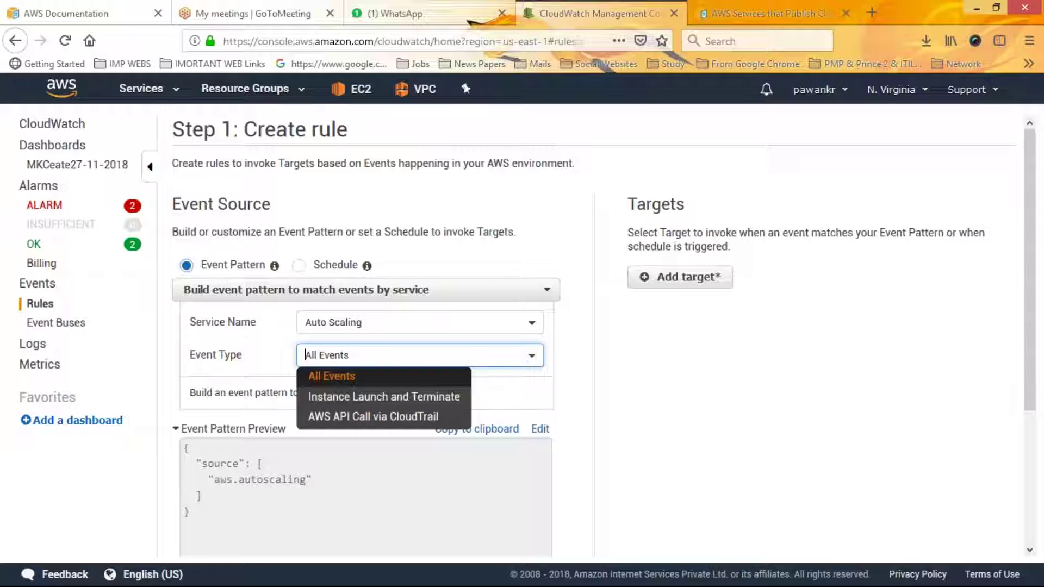
{"action": "left_click", "coordinate": [435, 401]}
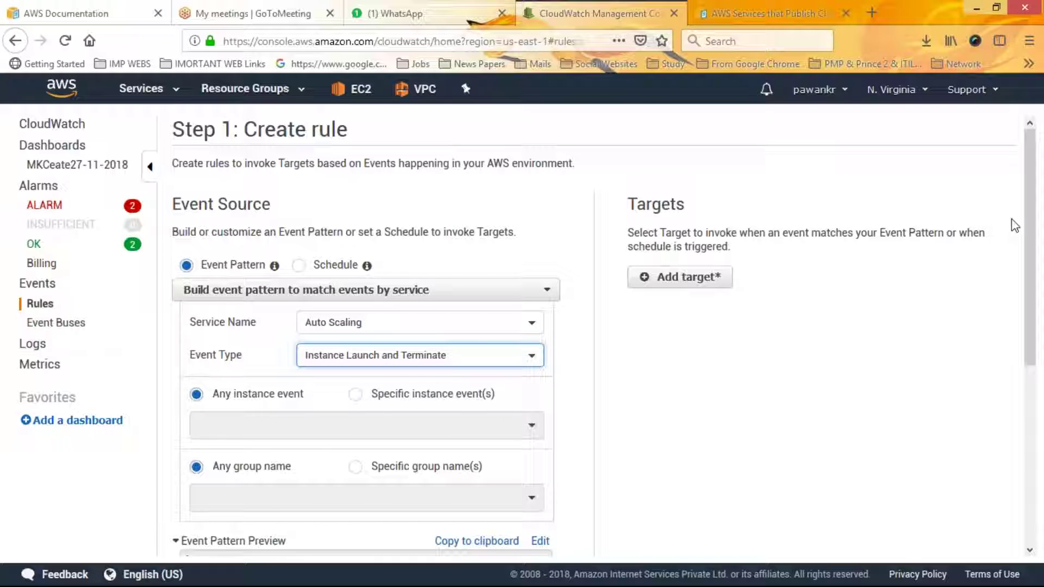
Add a Lambda function target and expand its version/alias and input configuration options.
{"action": "left_click", "coordinate": [677, 280]}
{"action": "left_click", "coordinate": [753, 320]}
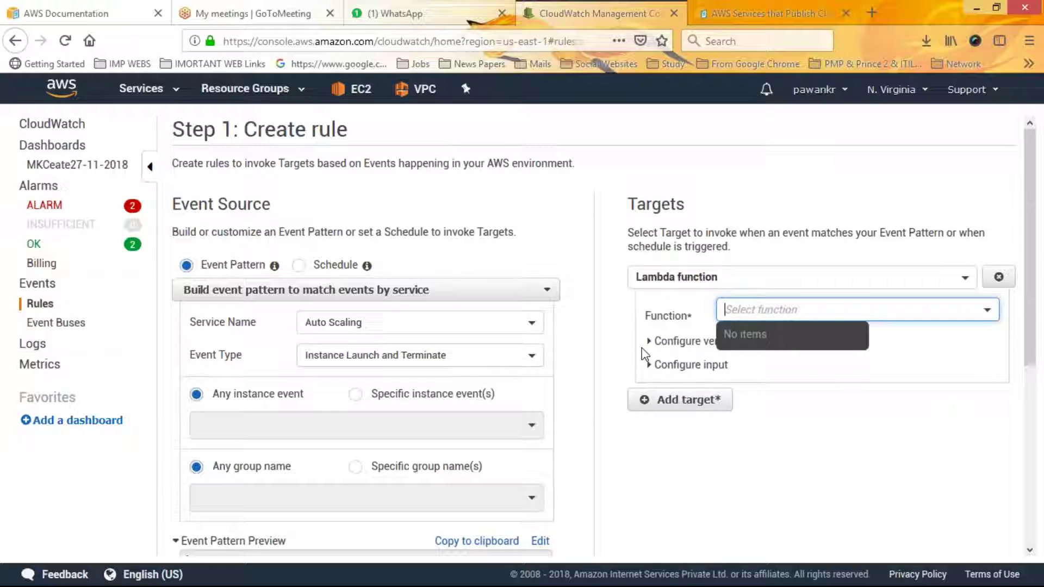
{"action": "left_click", "coordinate": [676, 343]}
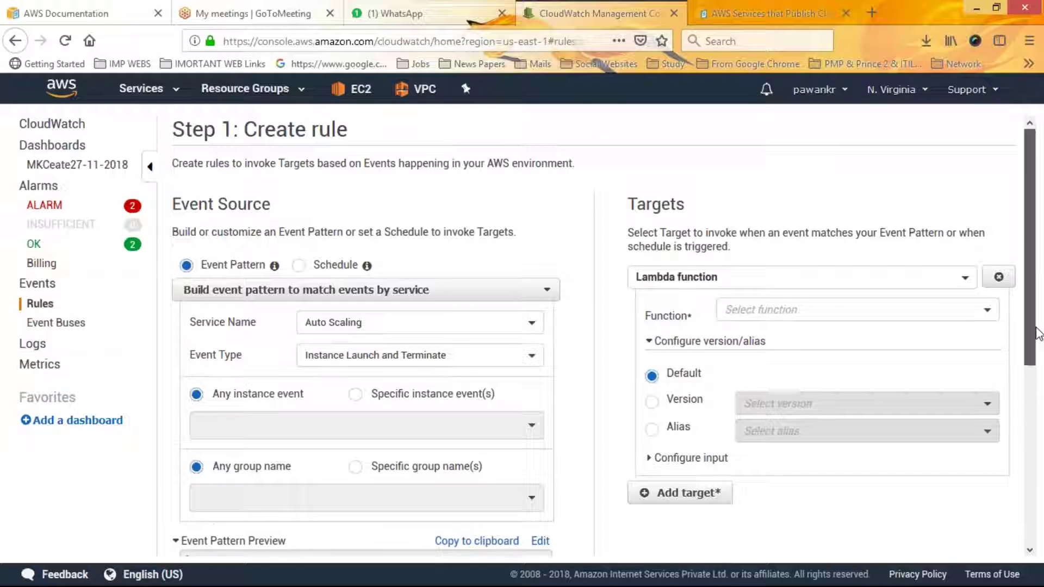
{"action": "scroll", "coordinate": [1039, 348], "scroll_direction": "down", "scroll_amount": 2}
{"action": "left_click", "coordinate": [683, 326]}
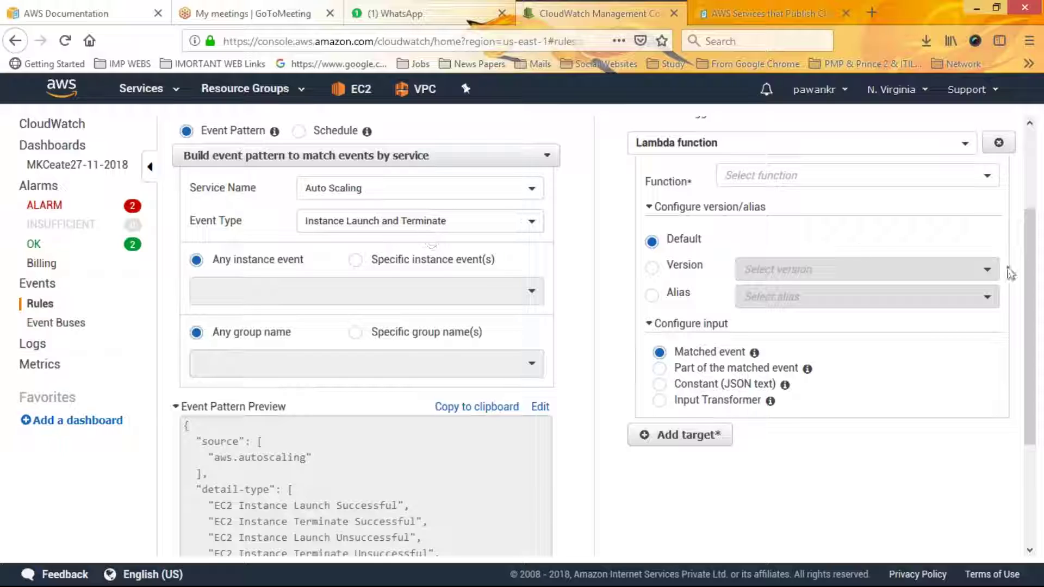
{"action": "left_click_drag", "start_coordinate": [1030, 247], "coordinate": [1032, 163]}
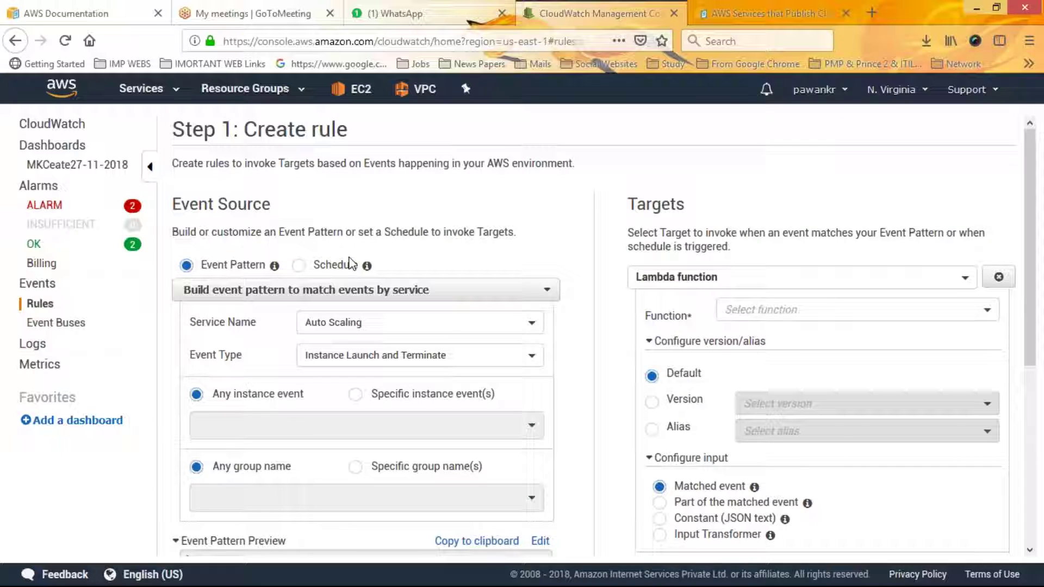
Switch the rule source to Schedule, view a sample scheduled event, then go to Event Buses.
{"action": "left_click", "coordinate": [298, 266]}
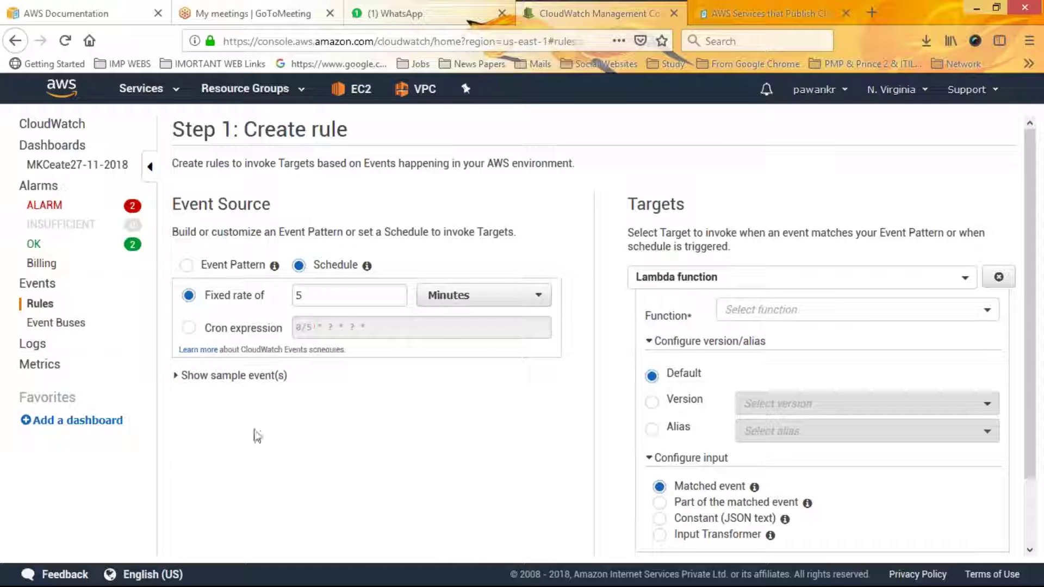
{"action": "left_click", "coordinate": [227, 376]}
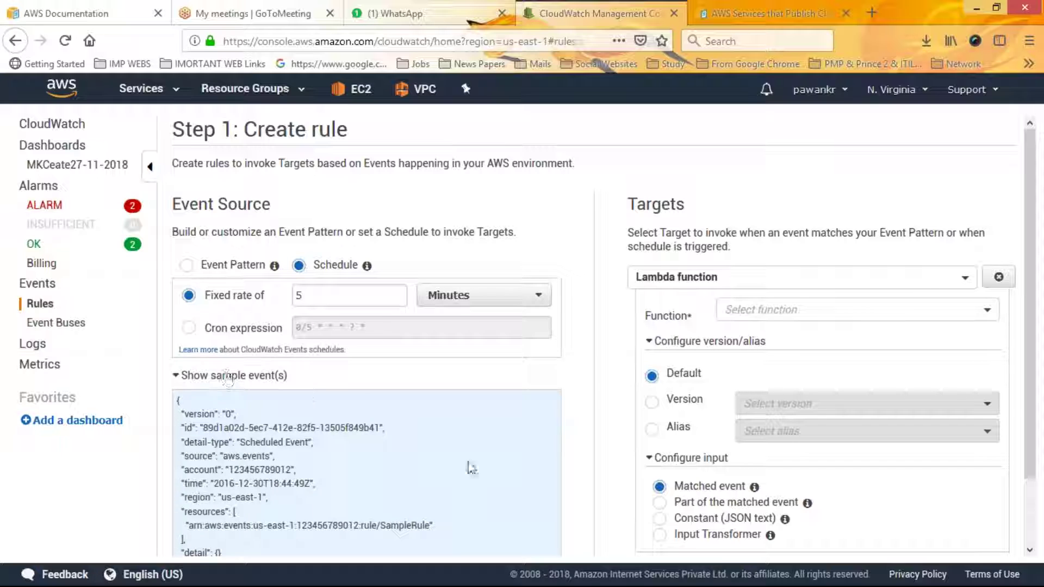
{"action": "scroll", "coordinate": [1042, 339], "scroll_direction": "down", "scroll_amount": 1}
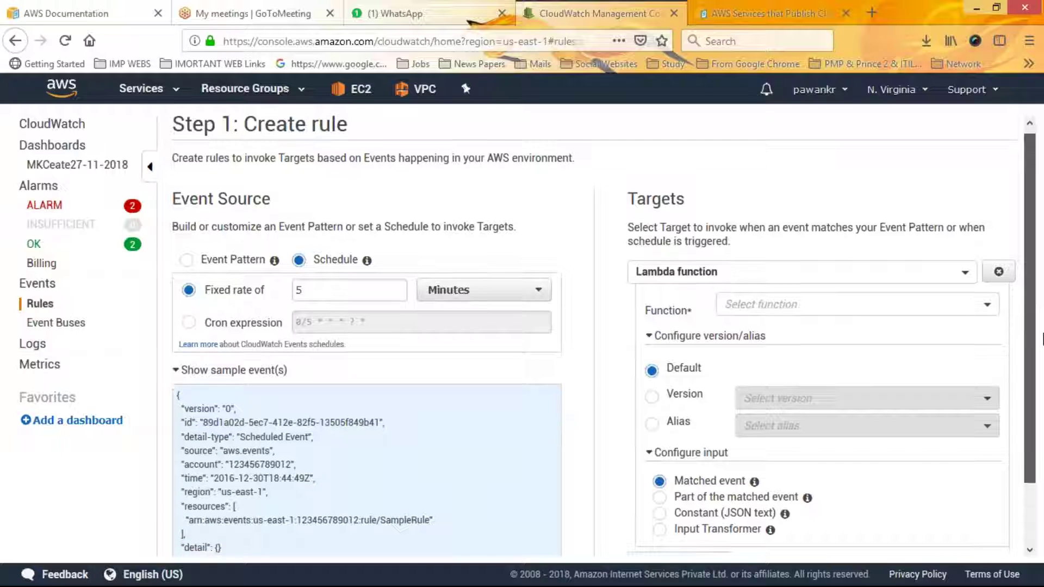
{"action": "scroll", "coordinate": [1042, 339], "scroll_direction": "down", "scroll_amount": 2}
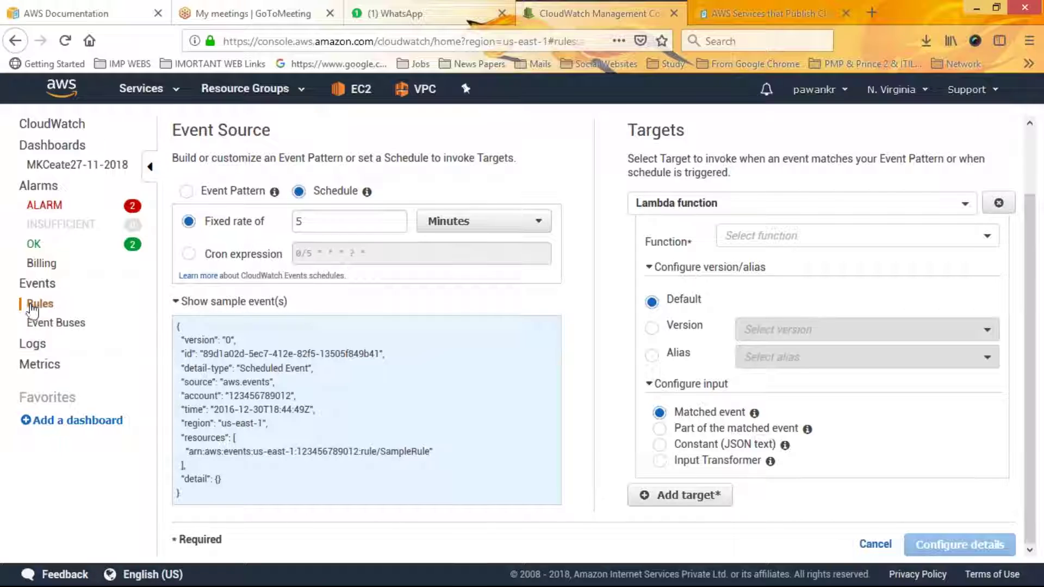
{"action": "left_click", "coordinate": [58, 329]}
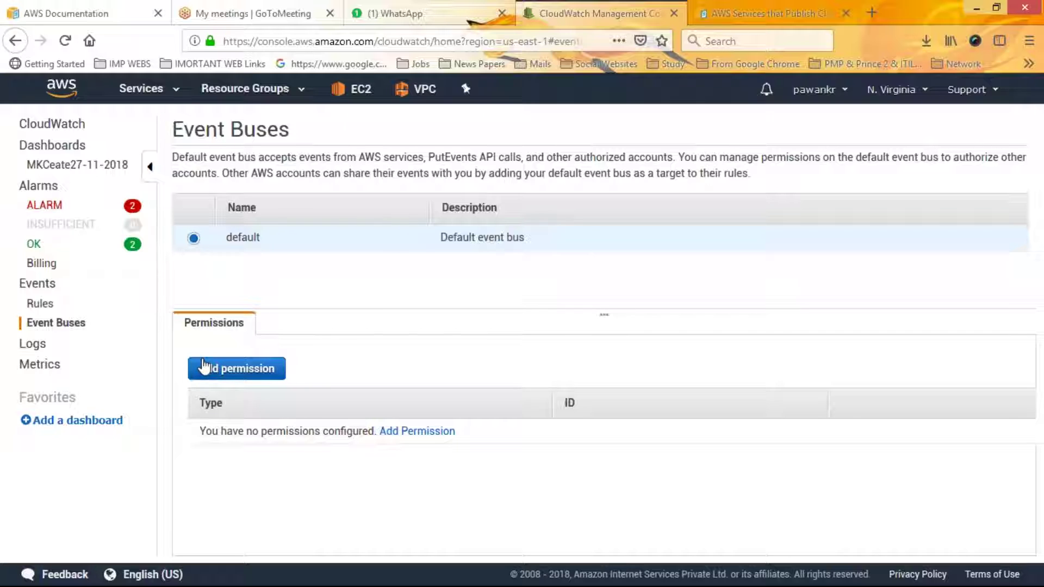
Open the CloudTrail log stream's events in the CloudTrail/DefaultLogGroup log group.
{"action": "left_click", "coordinate": [32, 344]}
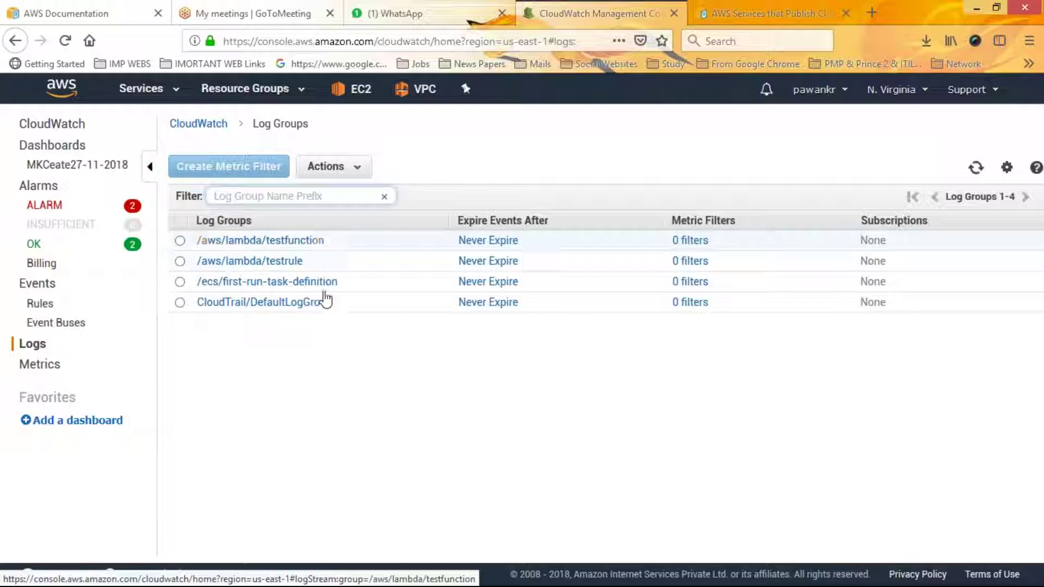
{"action": "left_click", "coordinate": [247, 304]}
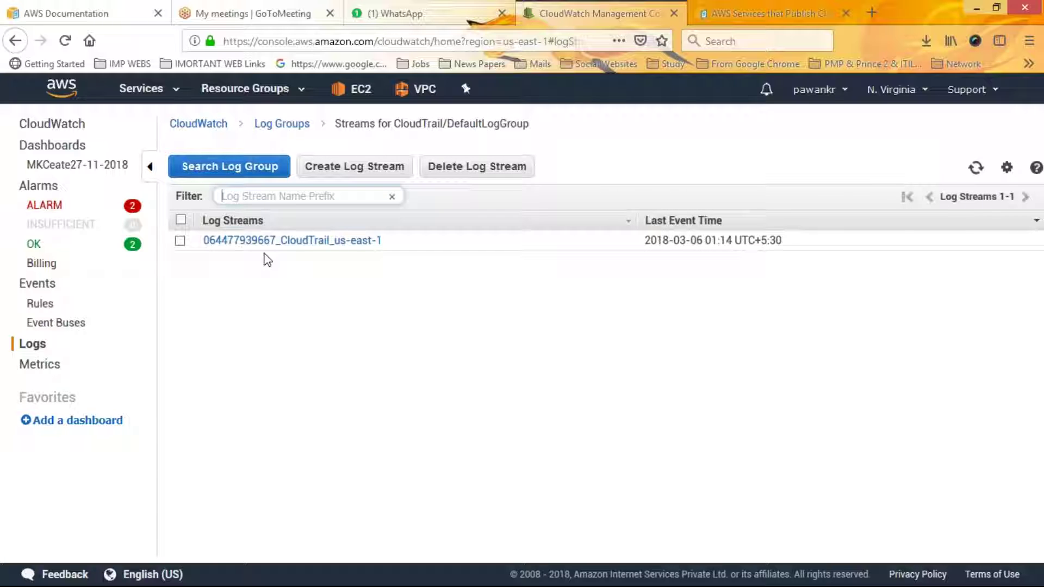
{"action": "left_click", "coordinate": [180, 240]}
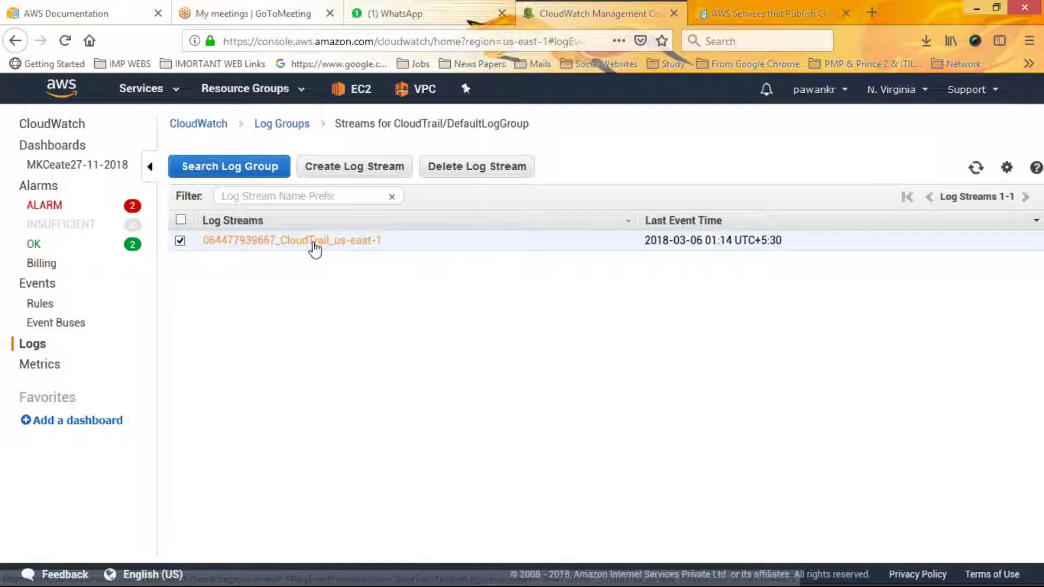
{"action": "left_click", "coordinate": [314, 242]}
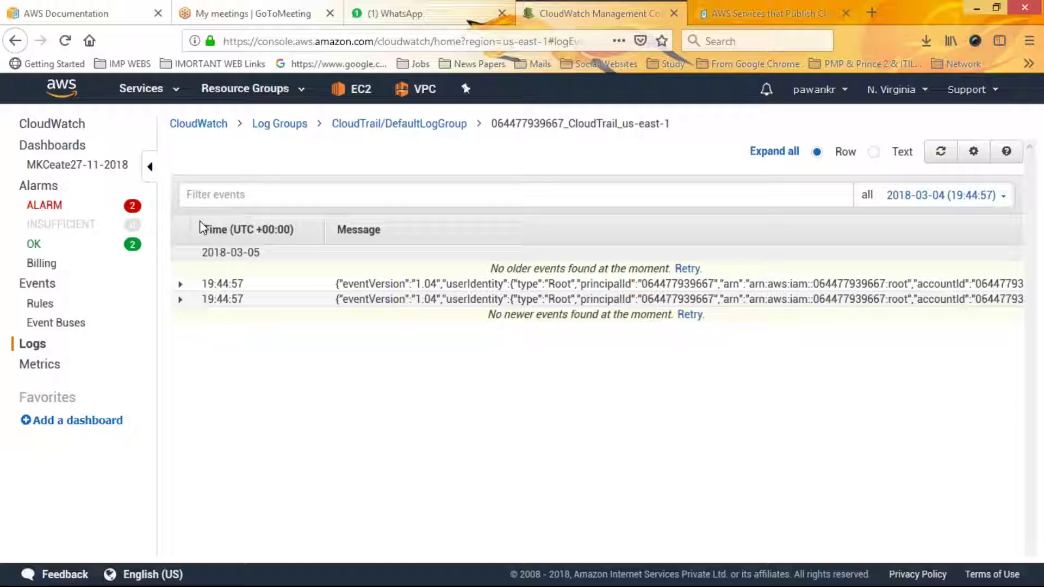
{"action": "left_click", "coordinate": [44, 267]}
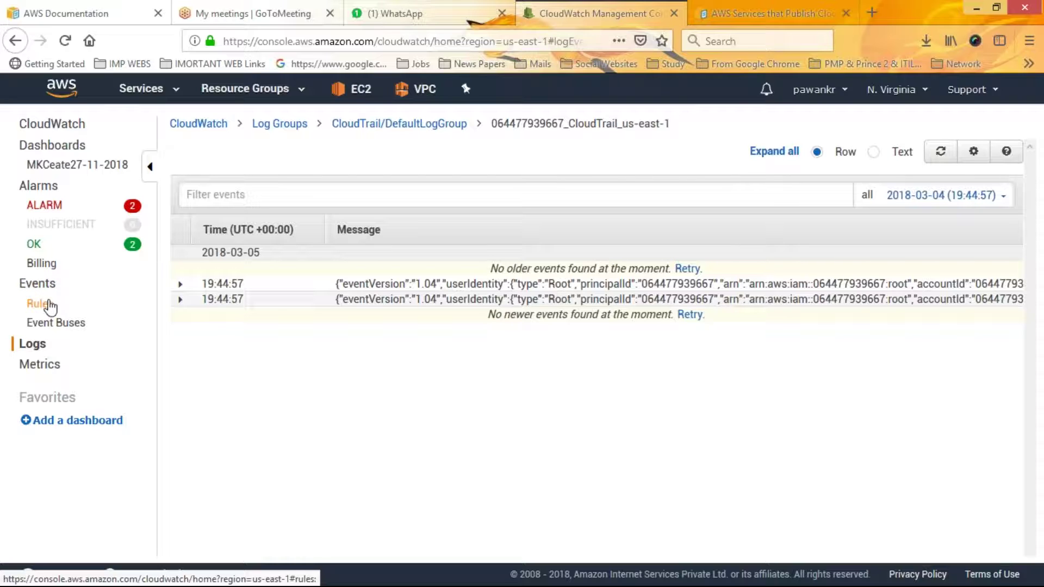
On the Metrics page, browse States API Usage Metrics and inspect ListStateMachines options.
{"action": "left_click", "coordinate": [40, 363]}
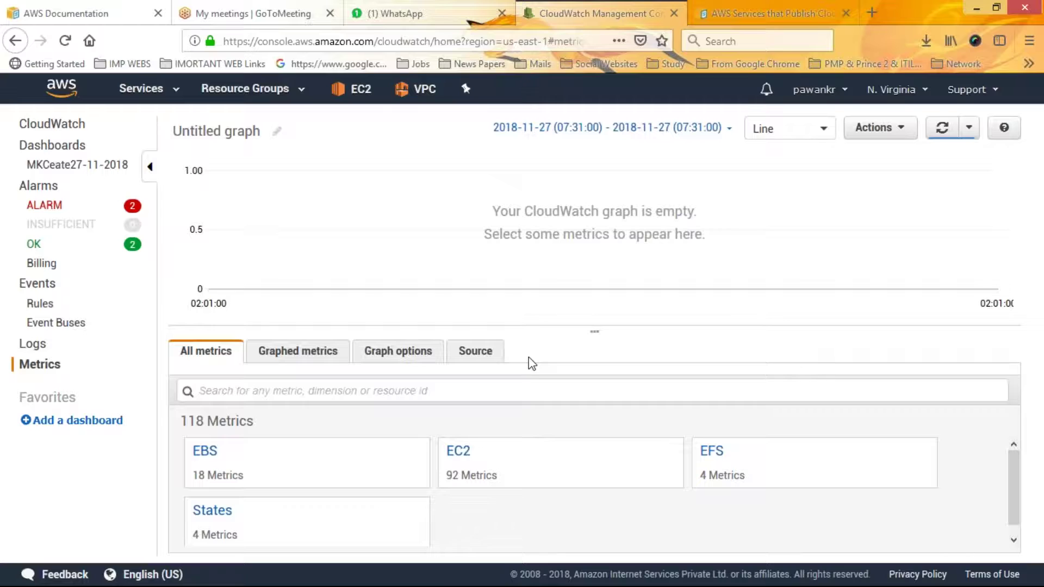
{"action": "left_click_drag", "start_coordinate": [595, 332], "coordinate": [597, 273]}
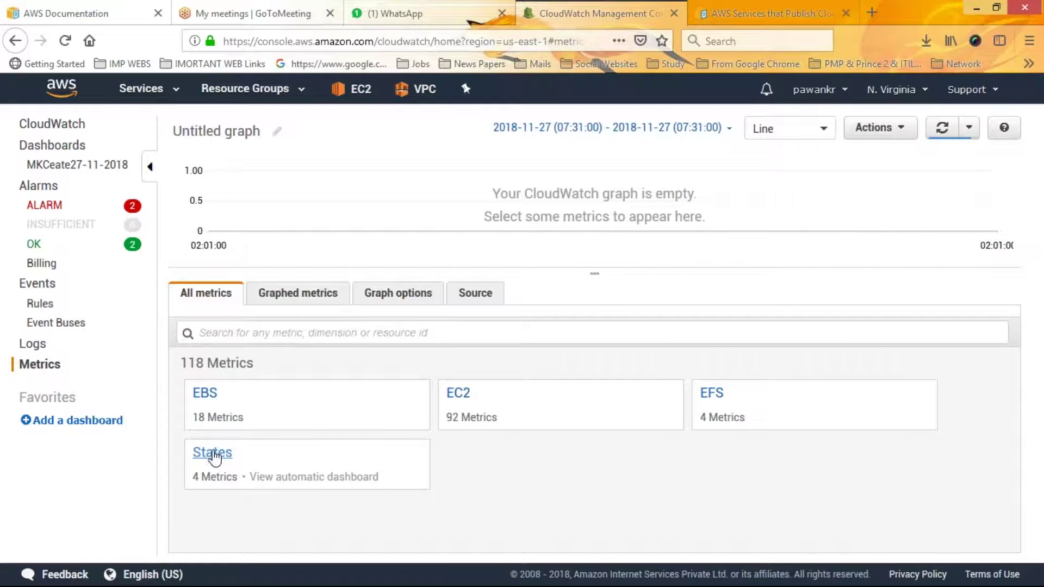
{"action": "left_click", "coordinate": [212, 454]}
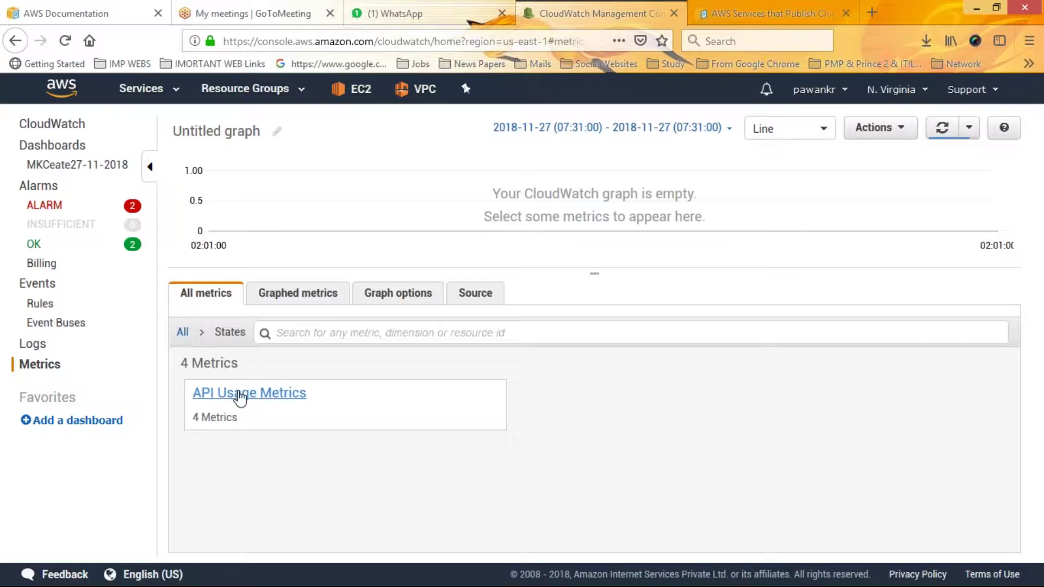
{"action": "left_click", "coordinate": [240, 396]}
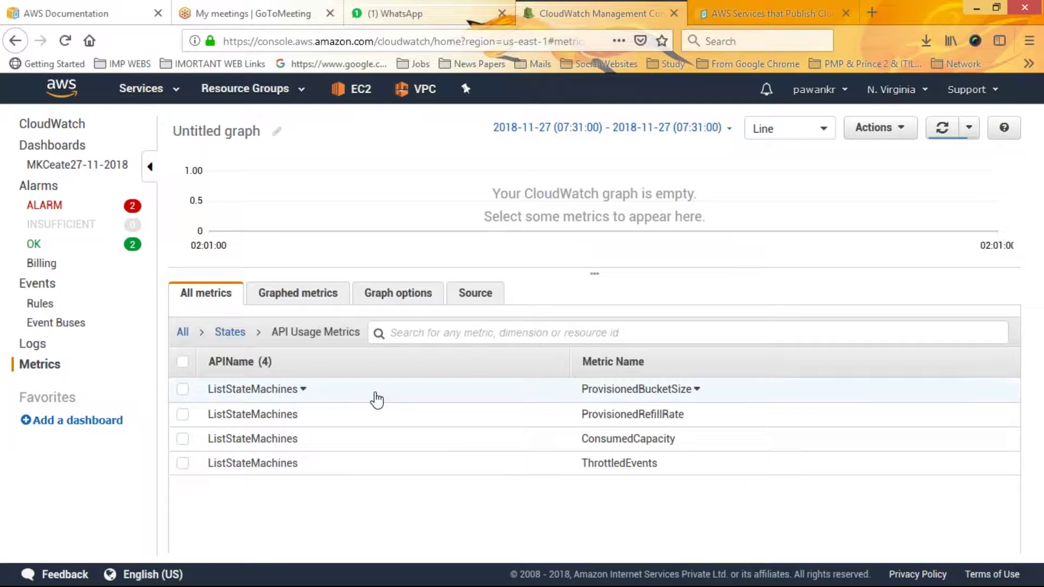
{"action": "left_click", "coordinate": [303, 390]}
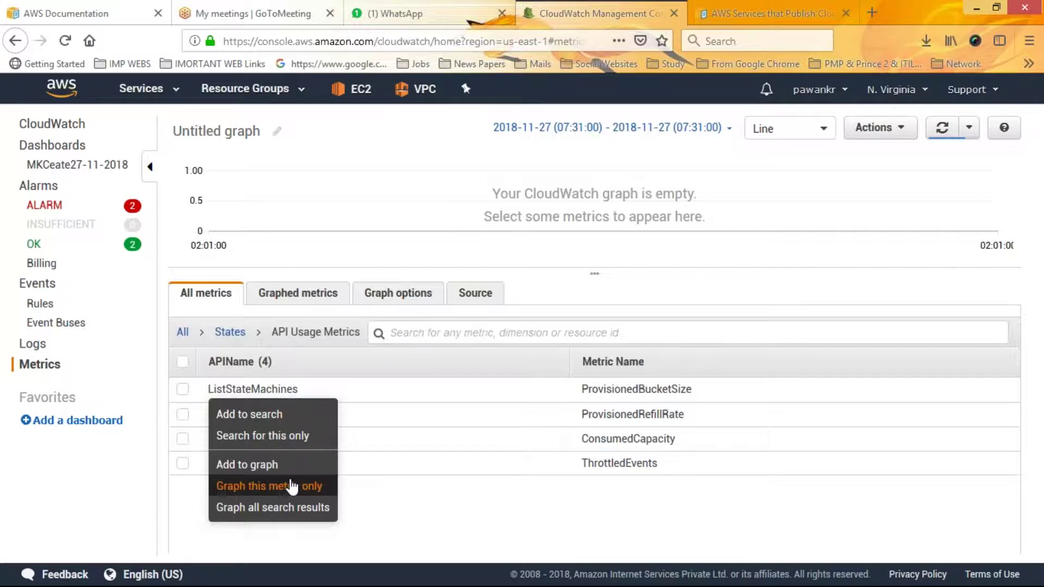
{"action": "left_click", "coordinate": [303, 296]}
Look through the graph's Source, Graph options and Graphed metrics tabs.
{"action": "left_click", "coordinate": [391, 296]}
{"action": "left_click", "coordinate": [477, 295]}
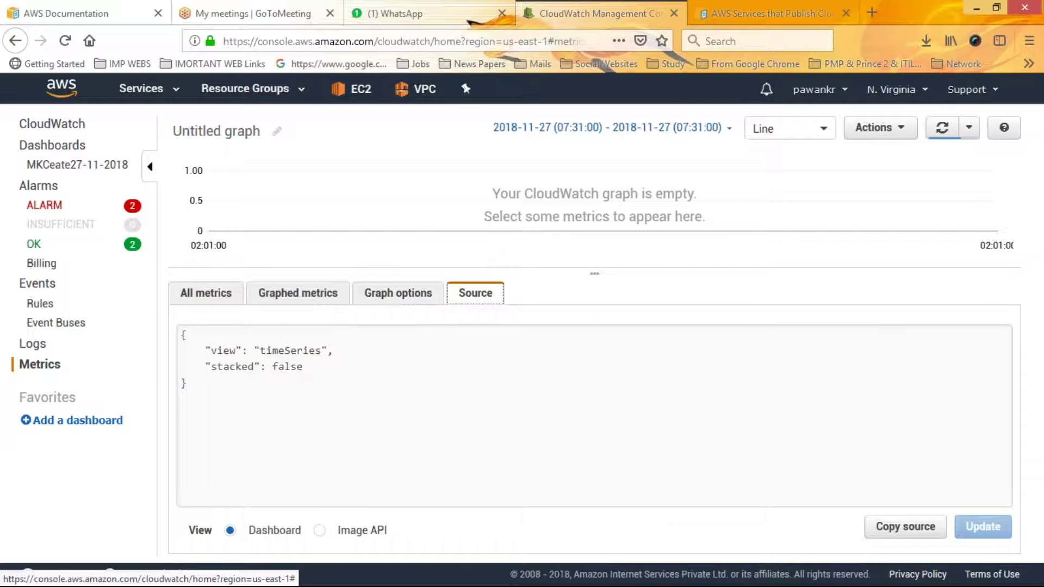
{"action": "left_click", "coordinate": [376, 296]}
{"action": "left_click", "coordinate": [305, 294]}
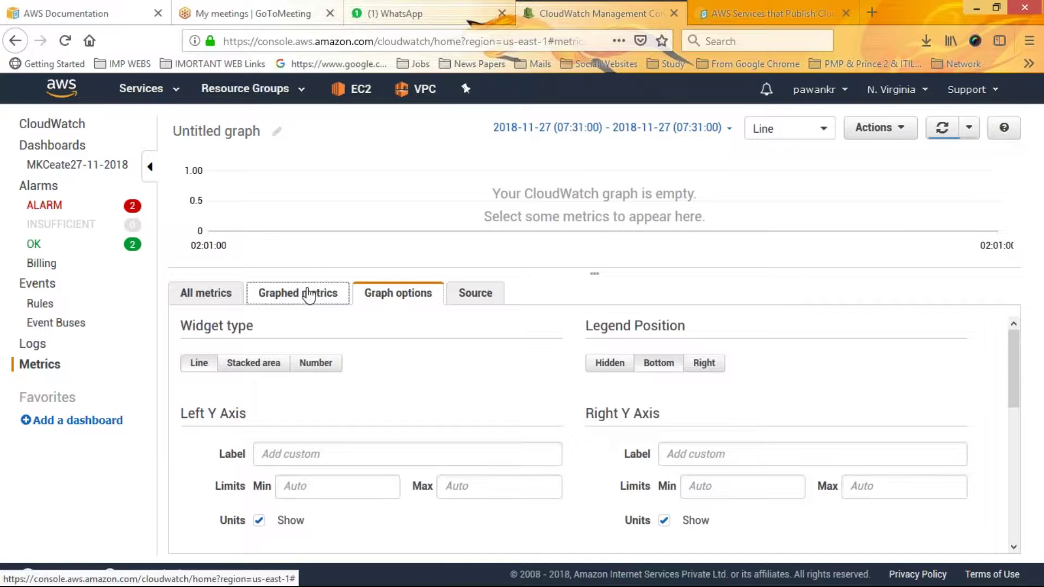
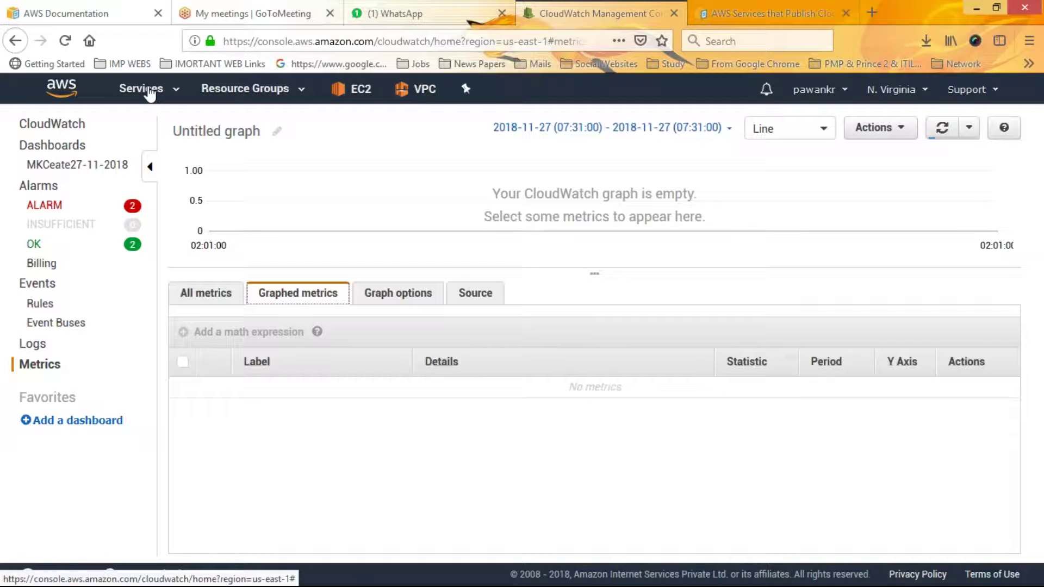
Go to the CloudTrail dashboard from the Services menu under Management Tools.
{"action": "left_click", "coordinate": [150, 94]}
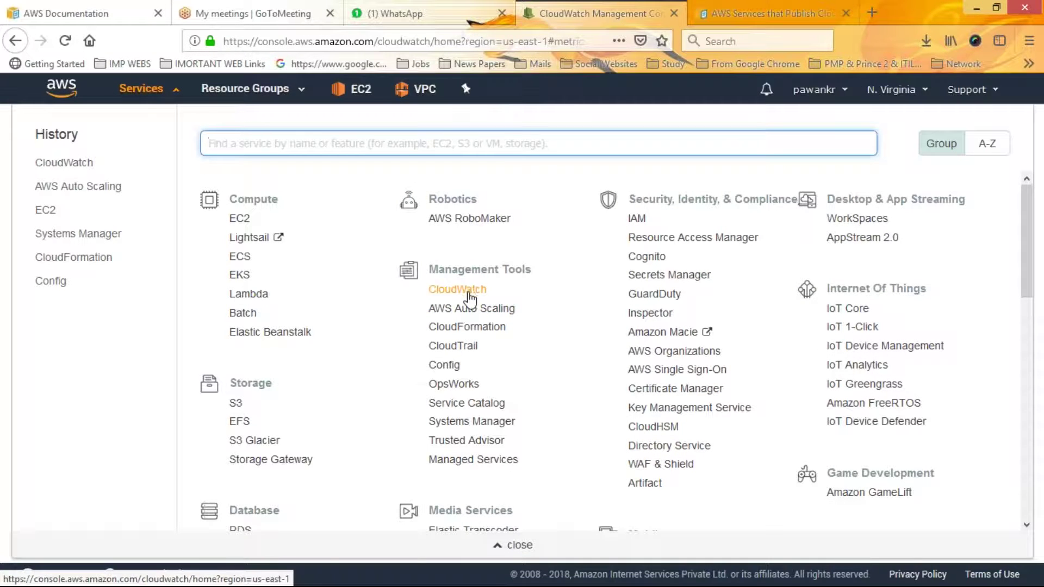
{"action": "left_click", "coordinate": [462, 346]}
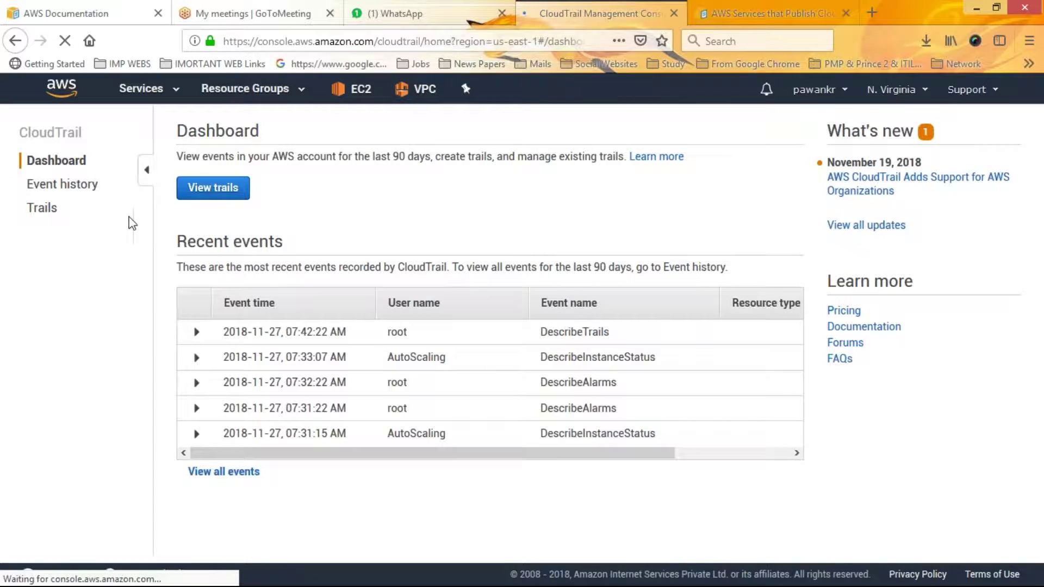
List the existing trails and inspect the MKCreate trail's configuration.
{"action": "double_click", "coordinate": [55, 163]}
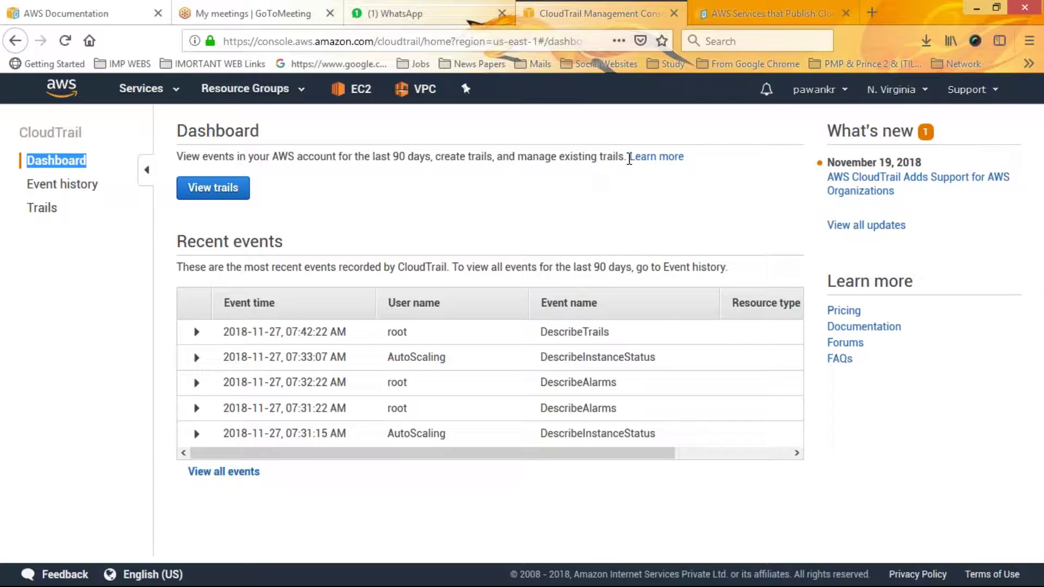
{"action": "left_click", "coordinate": [214, 193]}
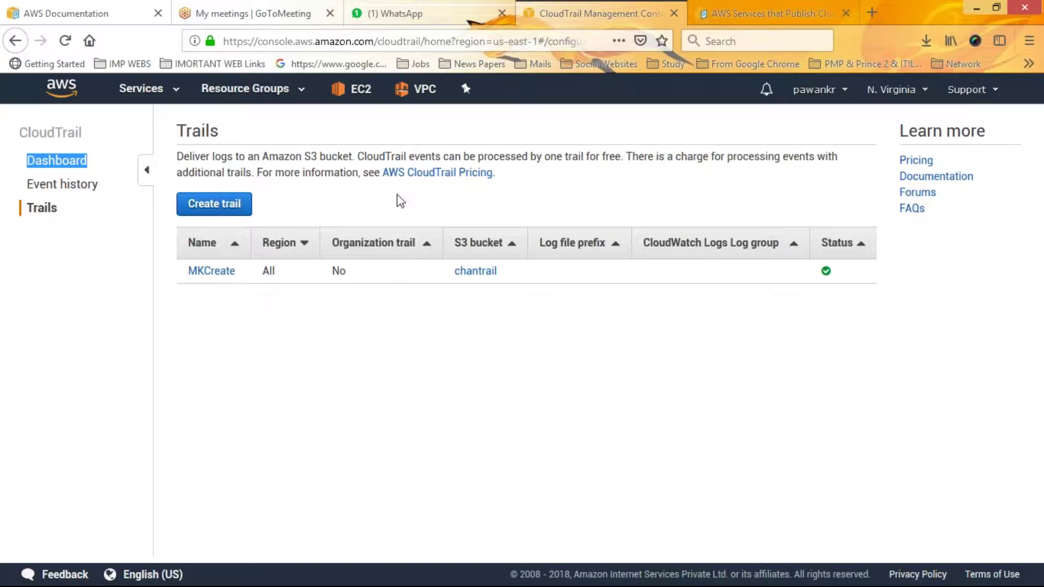
{"action": "left_click", "coordinate": [201, 272]}
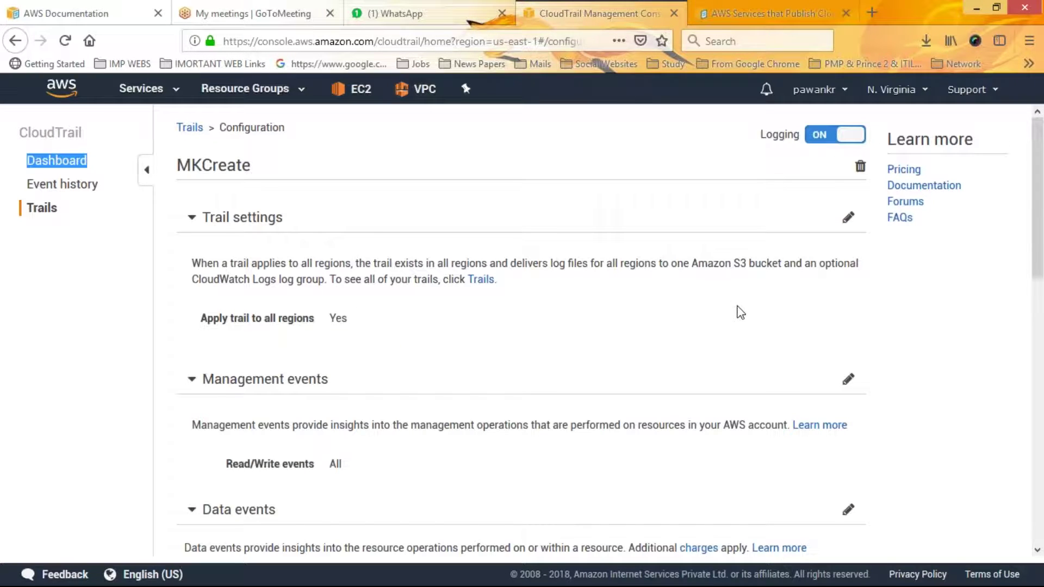
{"action": "left_click", "coordinate": [75, 193]}
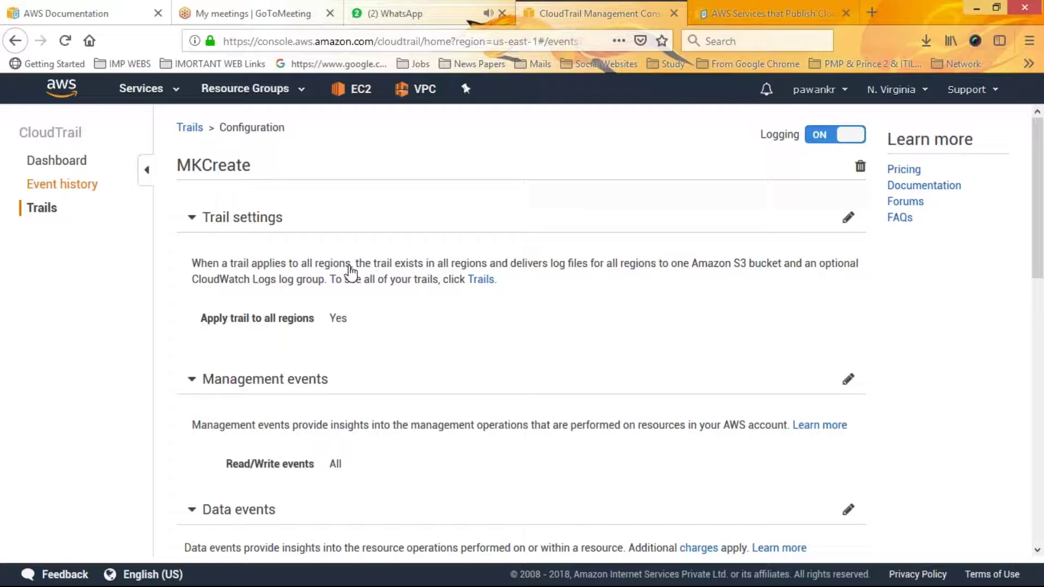
Expand the latest PutMetricAlarm event in Event history and scroll across its columns.
{"action": "left_click", "coordinate": [91, 188]}
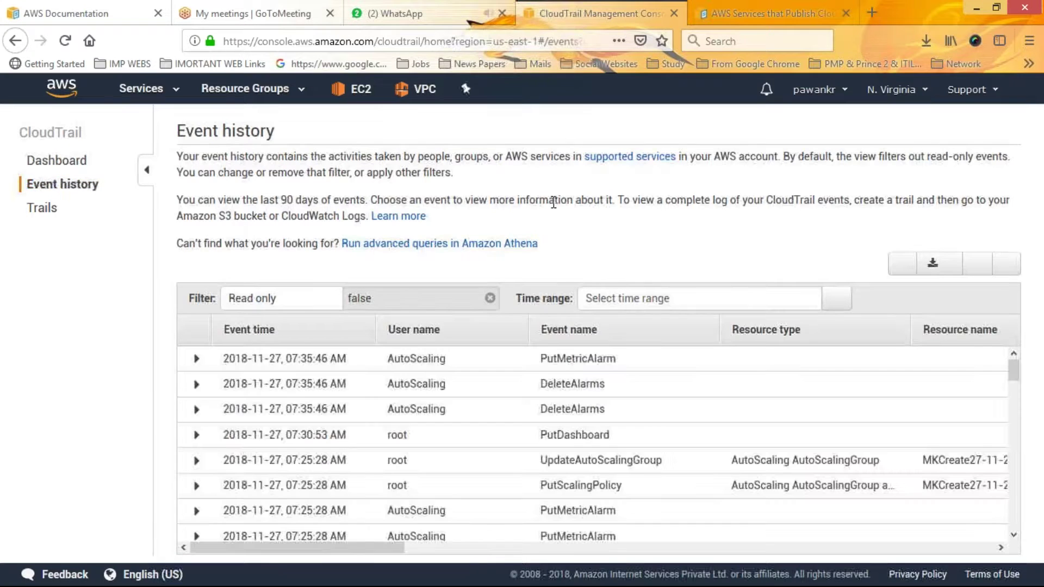
{"action": "left_click", "coordinate": [196, 361]}
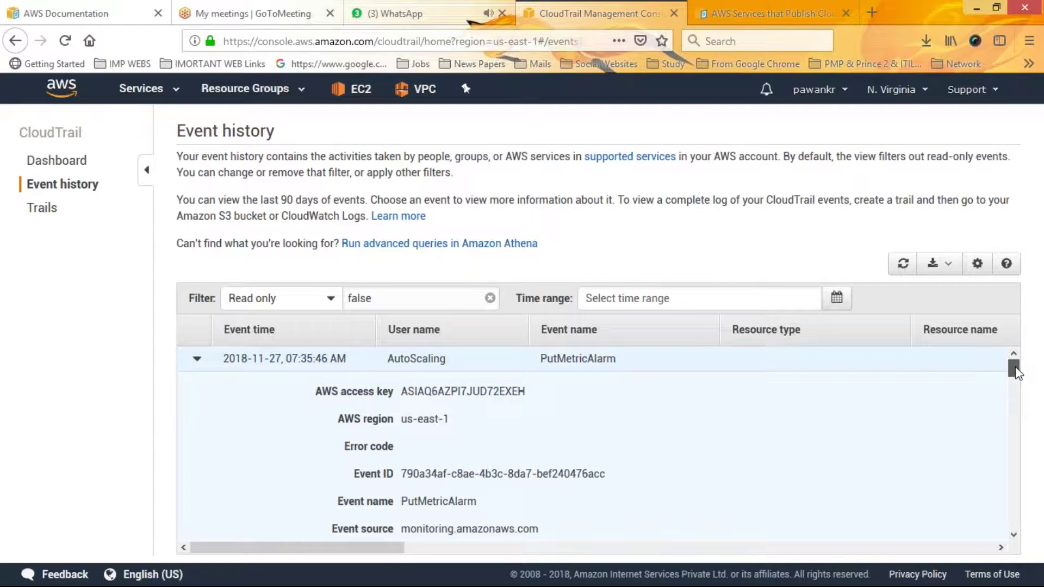
{"action": "scroll", "coordinate": [1015, 372], "scroll_direction": "down", "scroll_amount": 1}
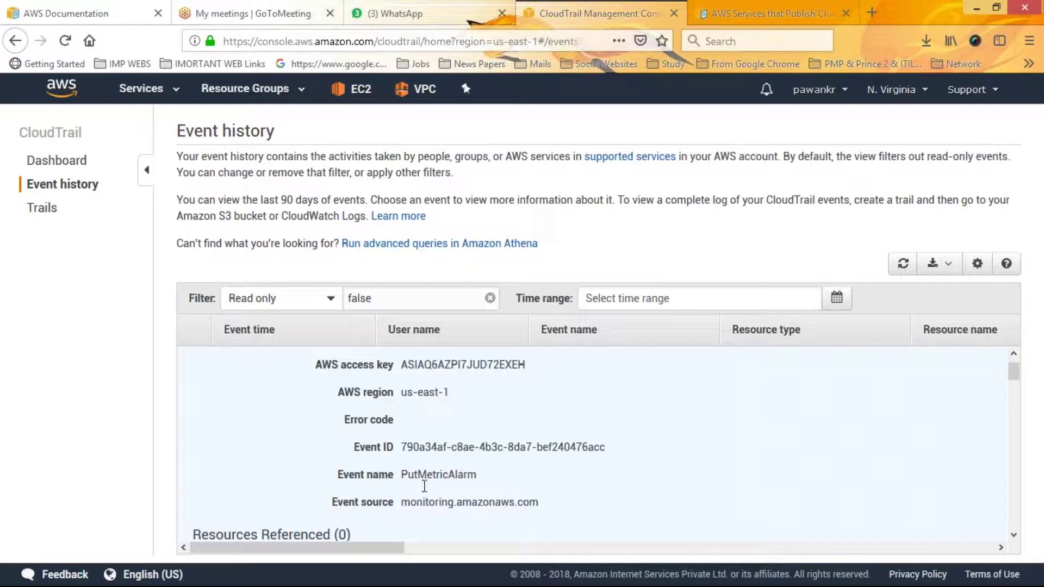
{"action": "left_click_drag", "start_coordinate": [366, 553], "coordinate": [206, 301]}
Start a new trail named MKCreate27-11-2018, keeping Apply trail to all regions set to Yes.
{"action": "left_click", "coordinate": [47, 214]}
{"action": "left_click", "coordinate": [78, 190]}
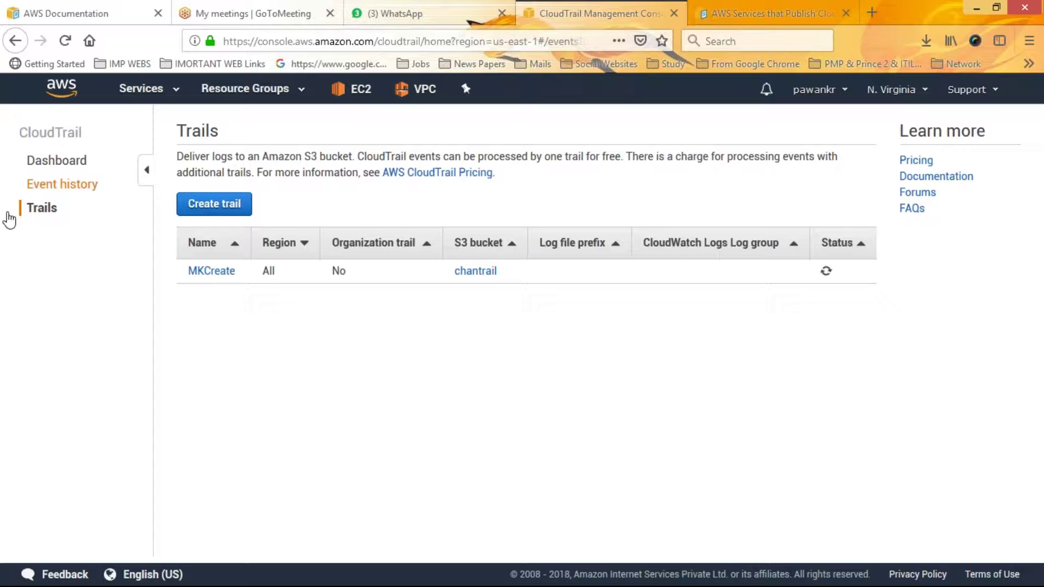
{"action": "left_click", "coordinate": [43, 209]}
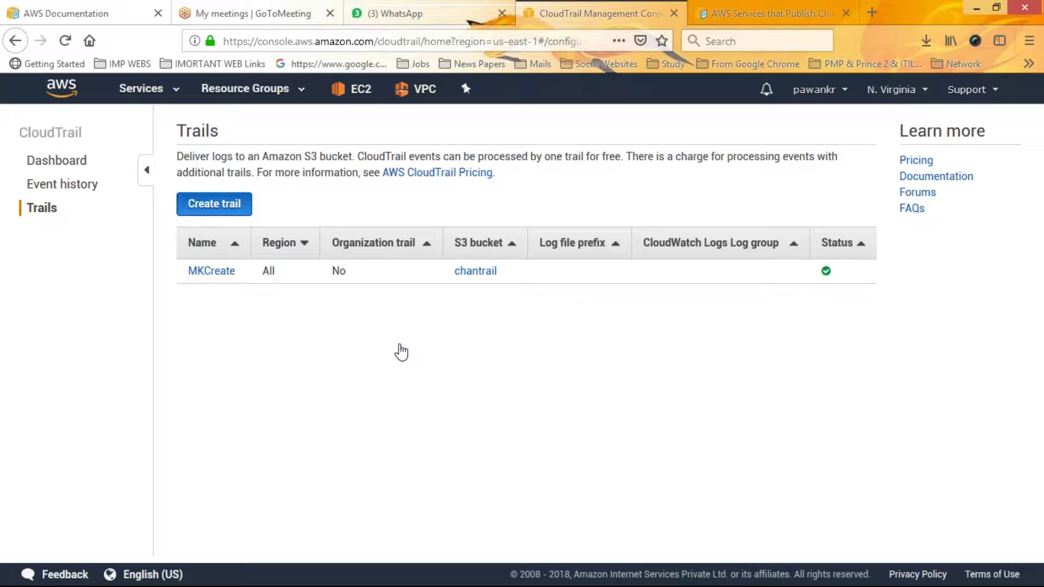
{"action": "left_click", "coordinate": [402, 168]}
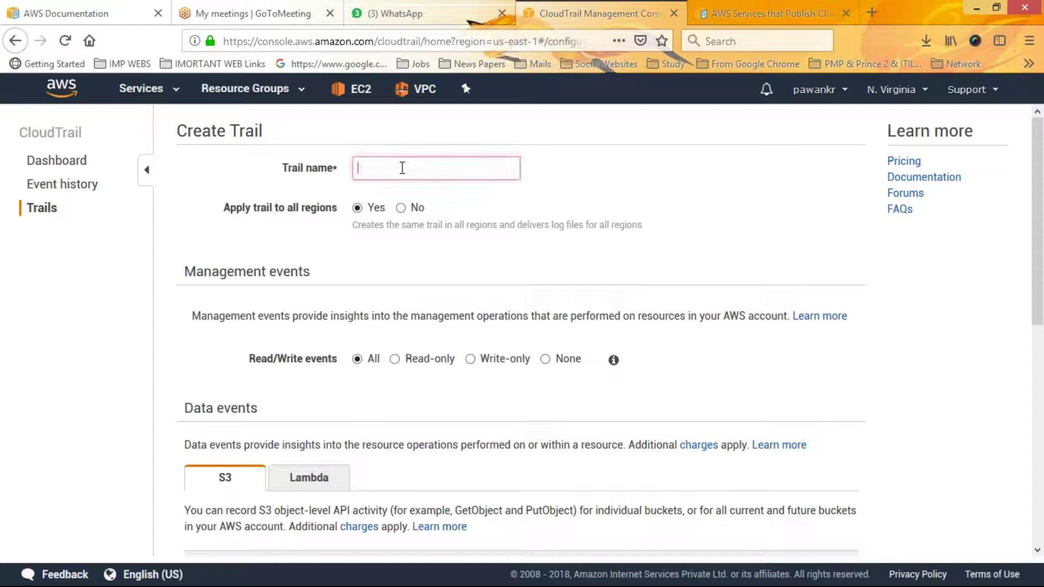
{"action": "type", "text": "MK"}
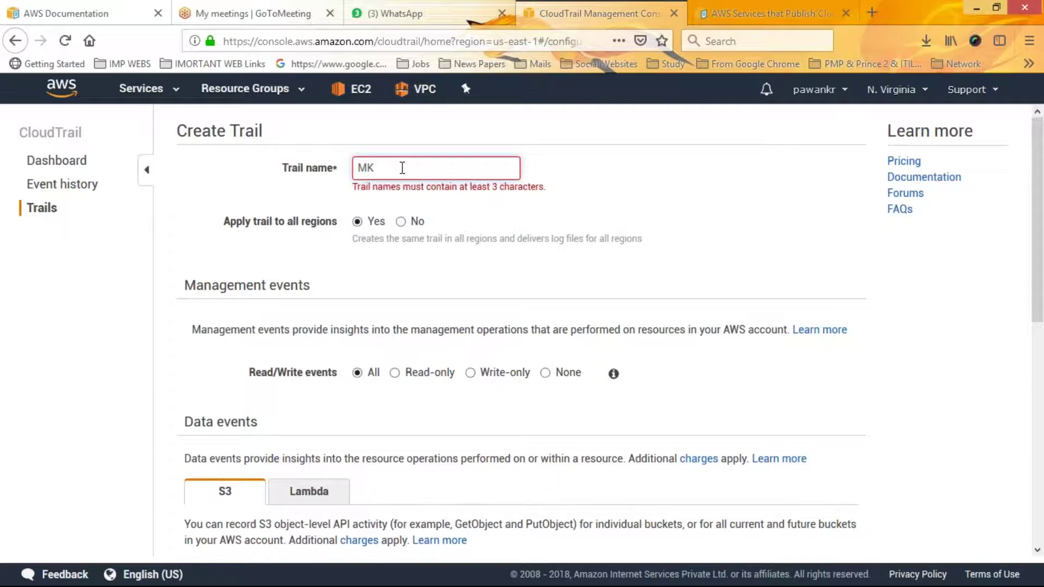
{"action": "type", "text": "Create"}
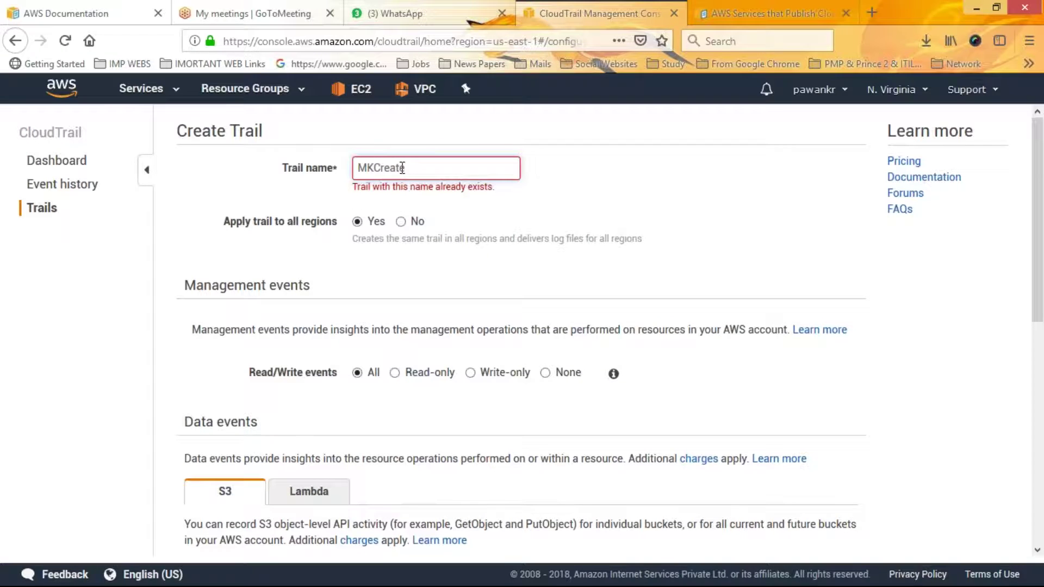
{"action": "type", "text": "27-11-2018"}
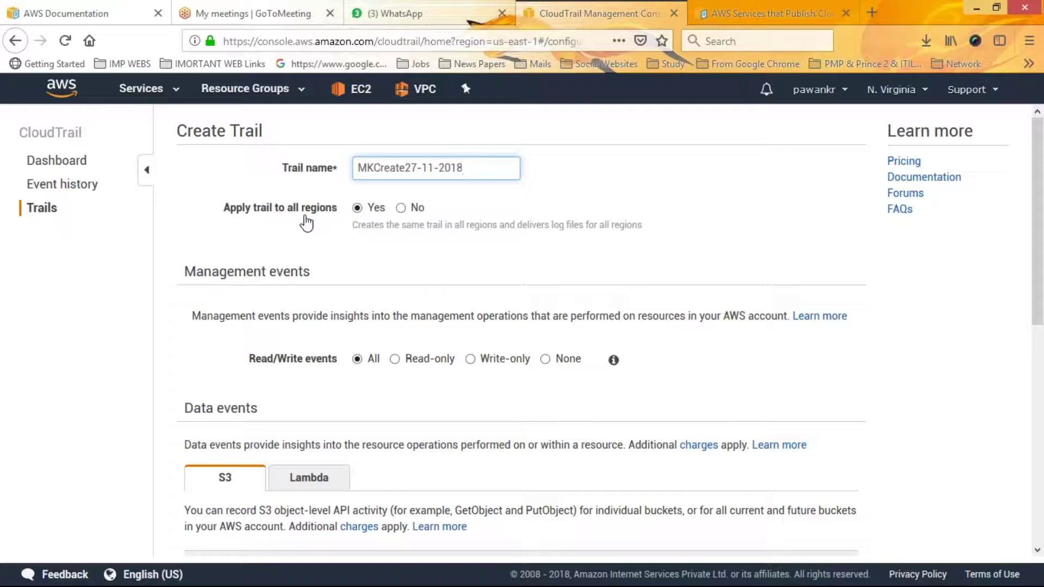
{"action": "left_click", "coordinate": [401, 208]}
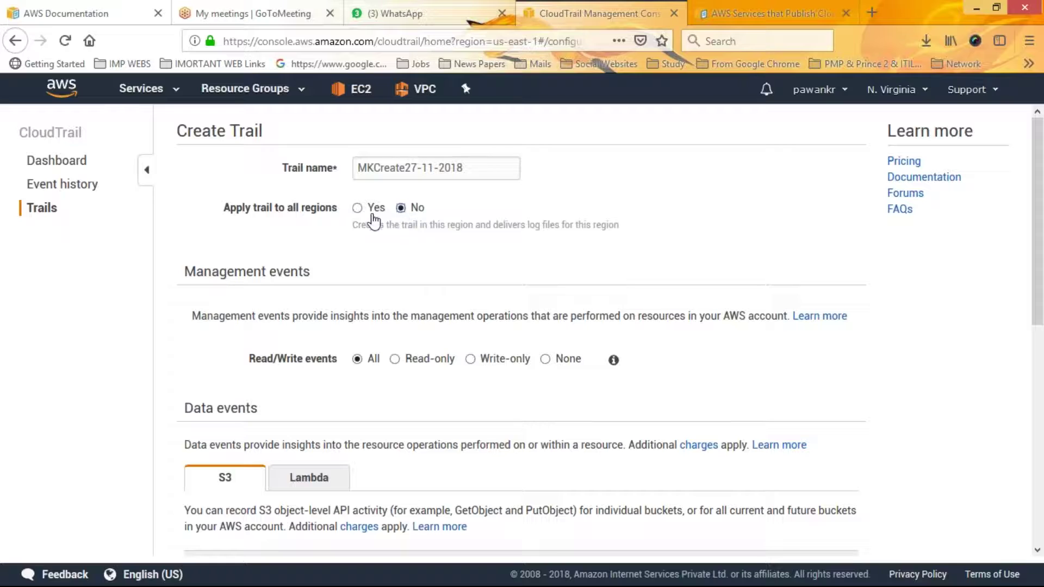
{"action": "left_click", "coordinate": [357, 208]}
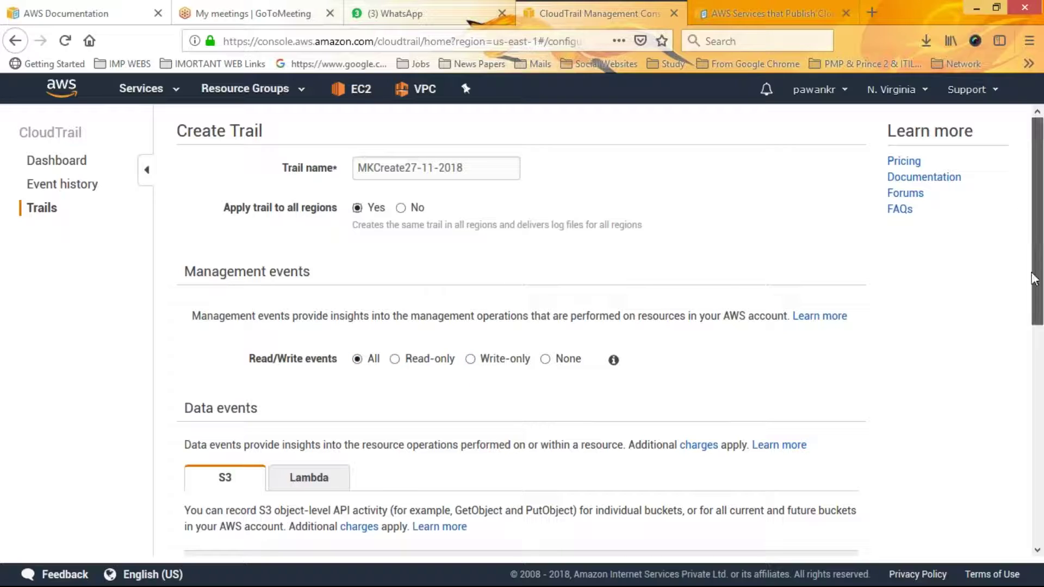
Scroll down to the Storage location section and expand its Advanced options.
{"action": "scroll", "coordinate": [1037, 283], "scroll_direction": "down", "scroll_amount": 3}
{"action": "scroll", "coordinate": [1039, 341], "scroll_direction": "down", "scroll_amount": 3}
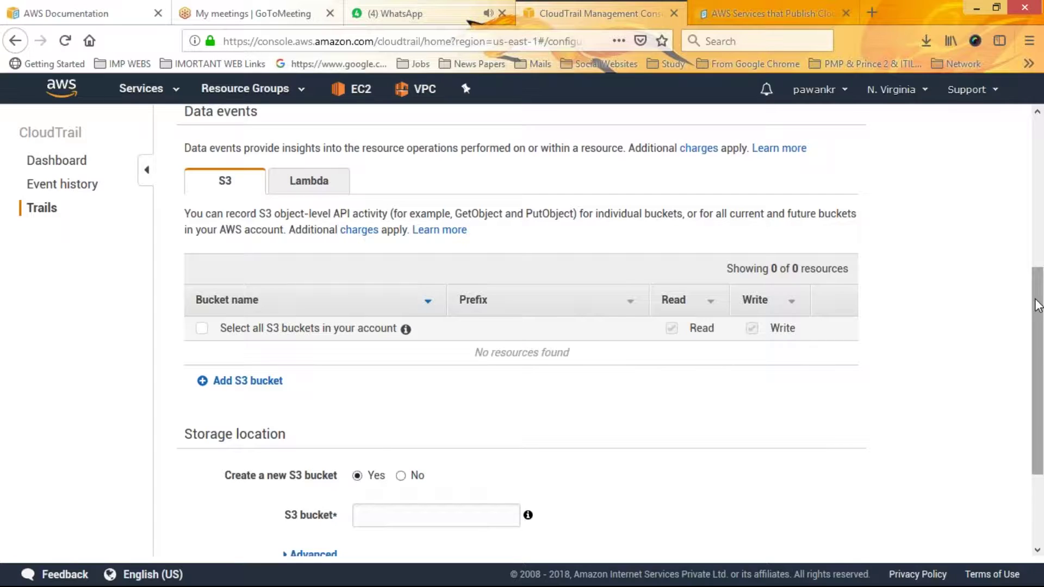
{"action": "left_click_drag", "start_coordinate": [1039, 310], "coordinate": [1039, 372]}
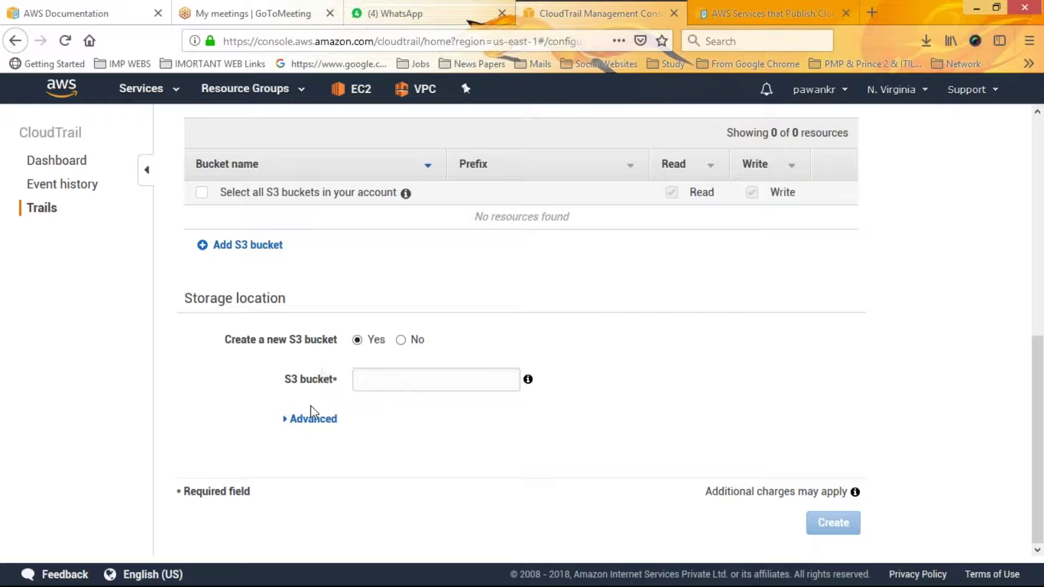
{"action": "left_click", "coordinate": [307, 427]}
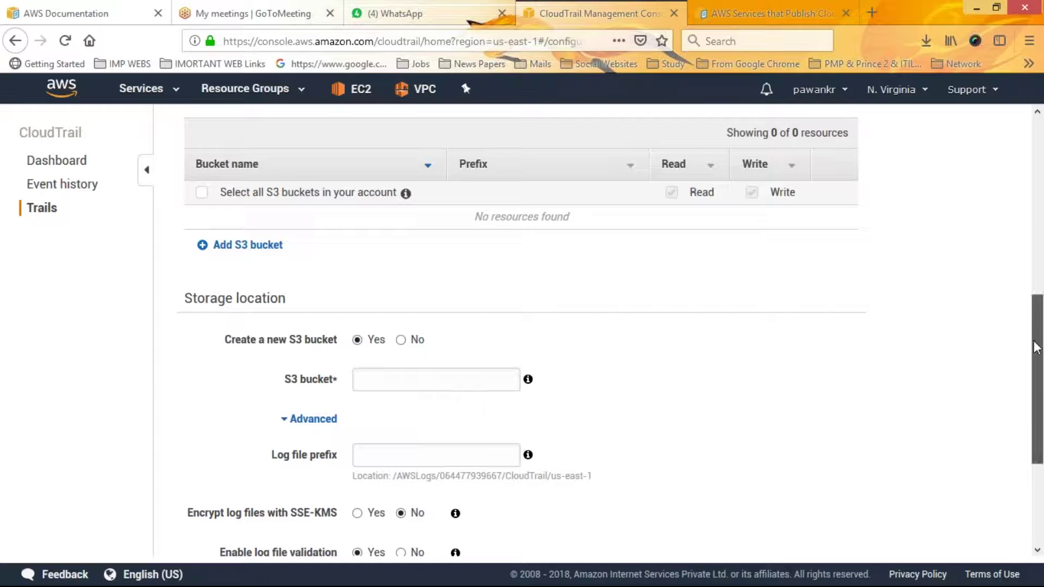
{"action": "left_click_drag", "start_coordinate": [1038, 347], "coordinate": [1037, 423]}
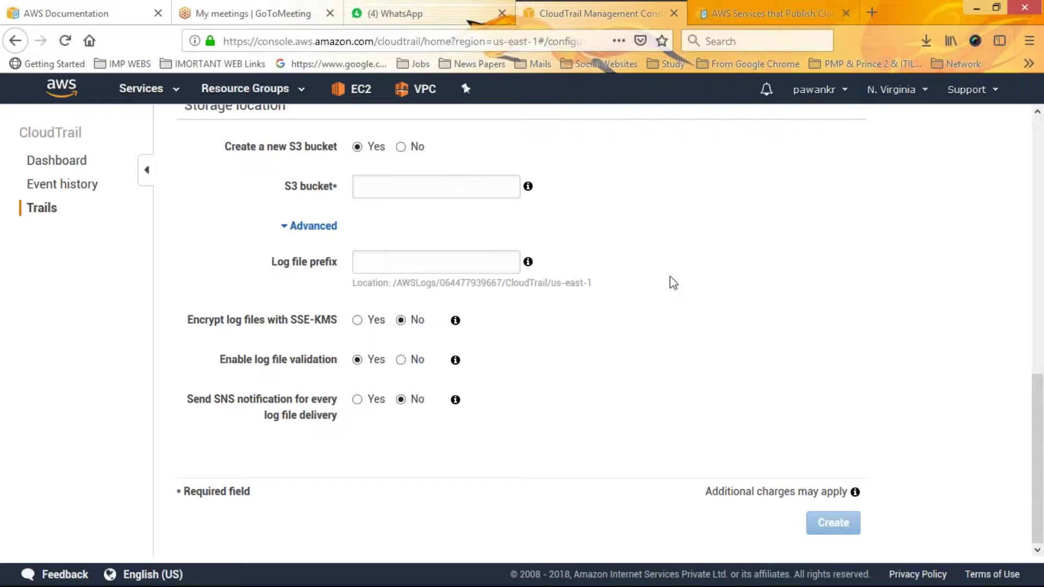
Store logs in the existing chantrail S3 bucket instead of a new one, and create the trail.
{"action": "scroll", "coordinate": [1041, 427], "scroll_direction": "up", "scroll_amount": 3}
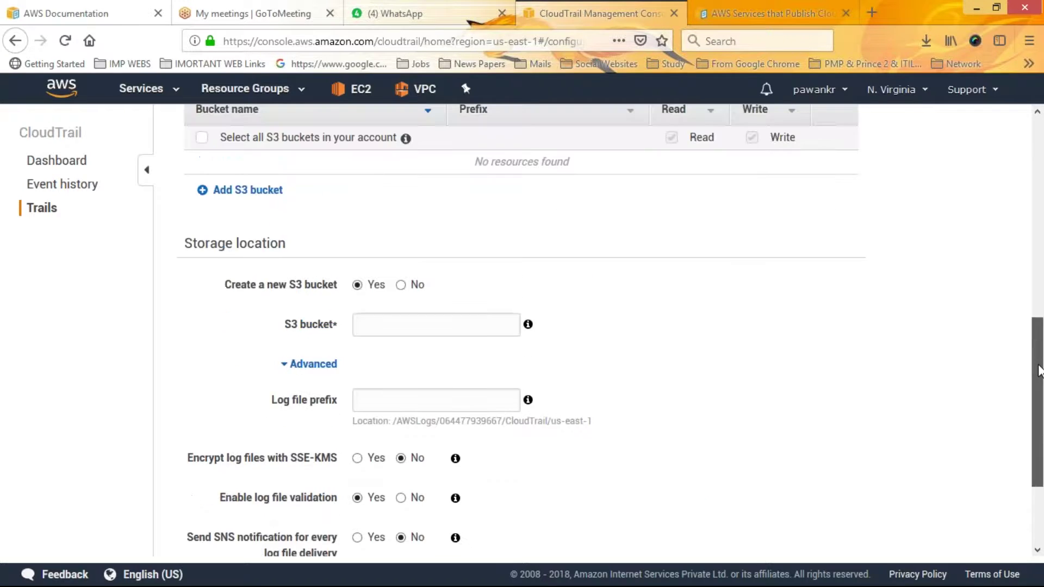
{"action": "left_click", "coordinate": [391, 331]}
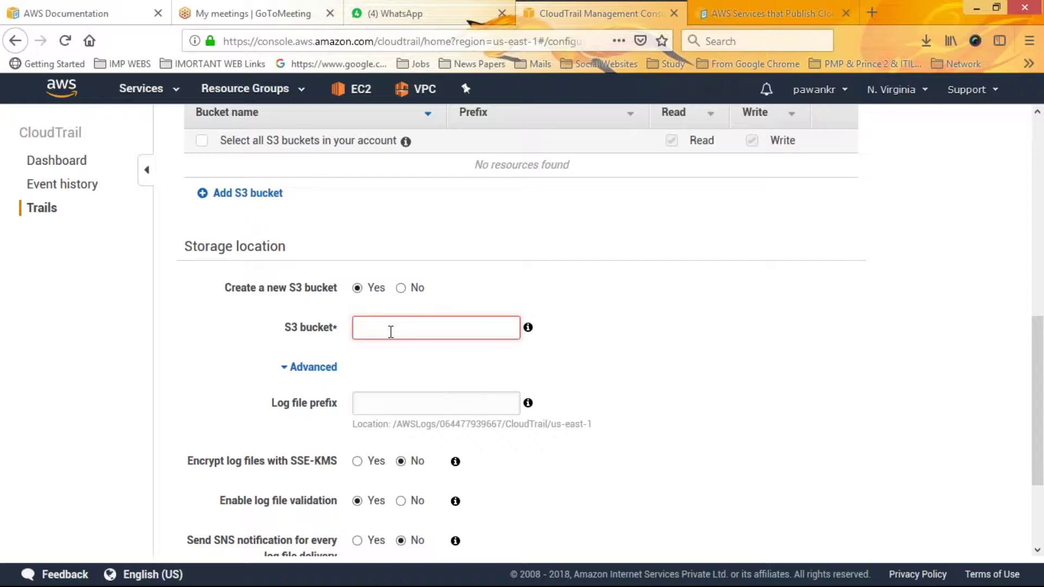
{"action": "left_click", "coordinate": [401, 289]}
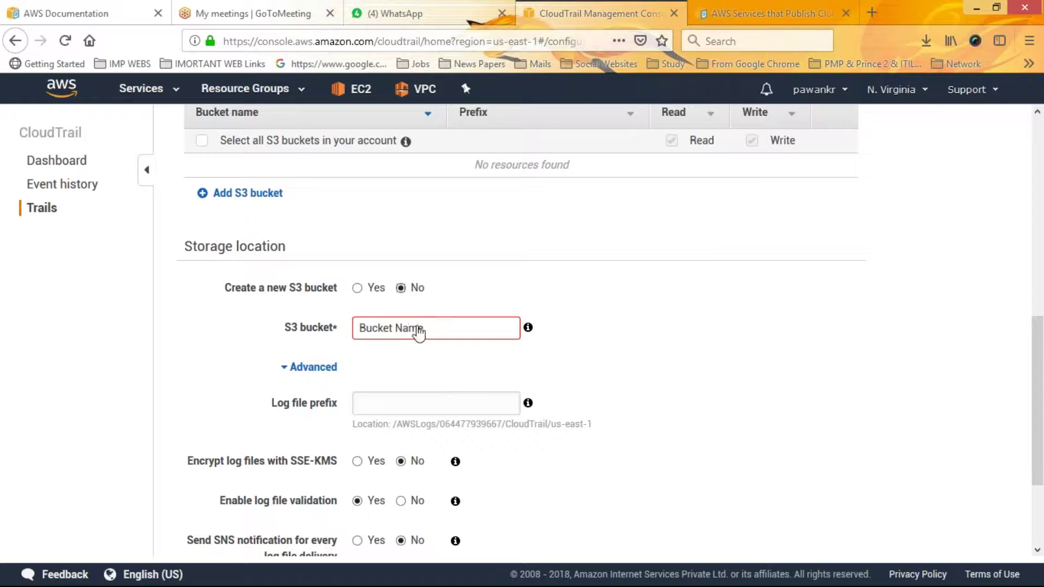
{"action": "left_click", "coordinate": [434, 337]}
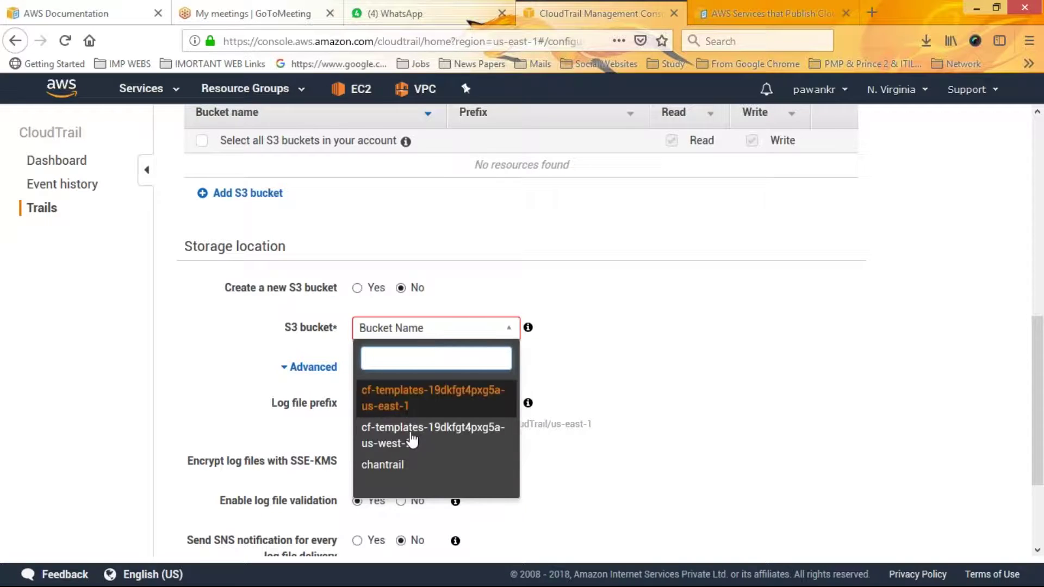
{"action": "left_click", "coordinate": [396, 466]}
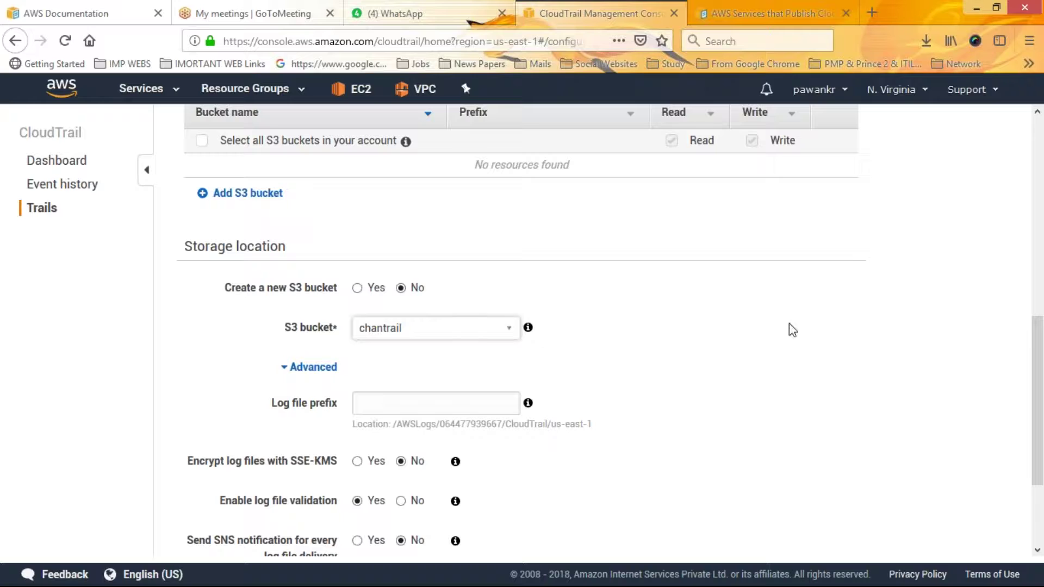
{"action": "scroll", "coordinate": [974, 408], "scroll_direction": "down", "scroll_amount": 3}
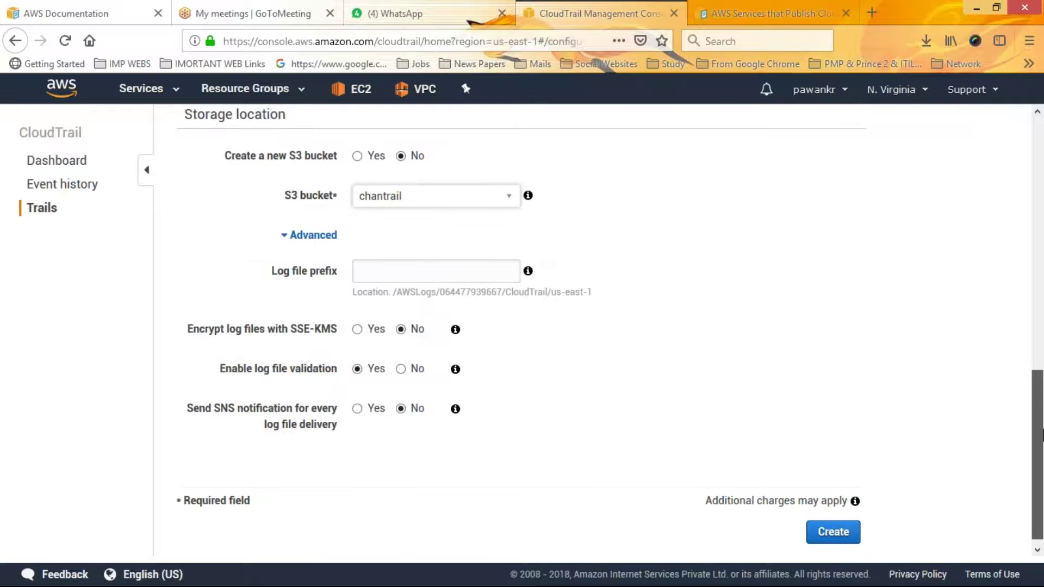
{"action": "left_click", "coordinate": [834, 523]}
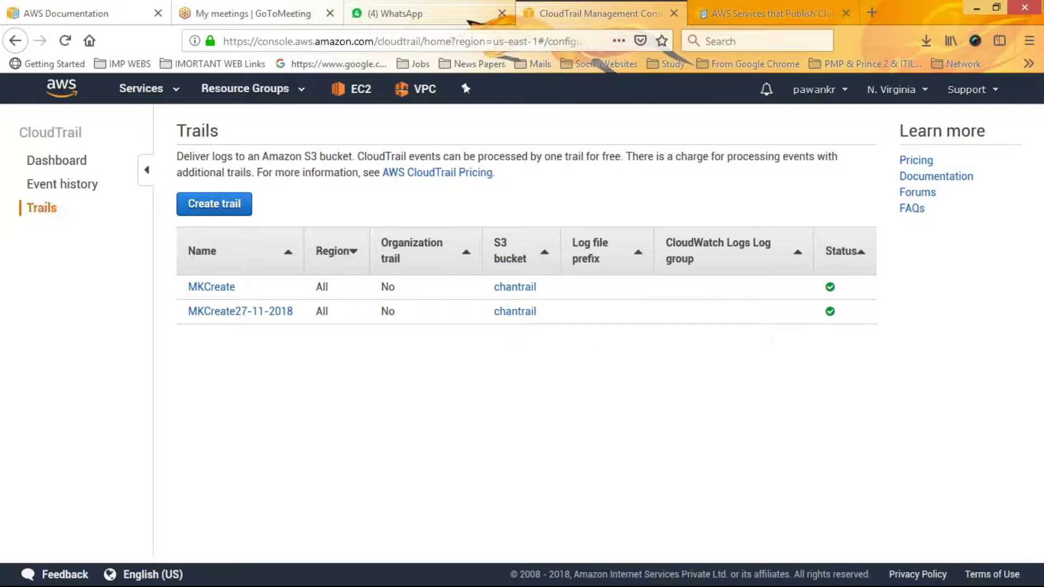
Open CloudTrail's Event history once MKCreate27-11-2018 appears in the trails list.
{"action": "left_click", "coordinate": [52, 188]}
{"action": "left_click", "coordinate": [59, 187]}
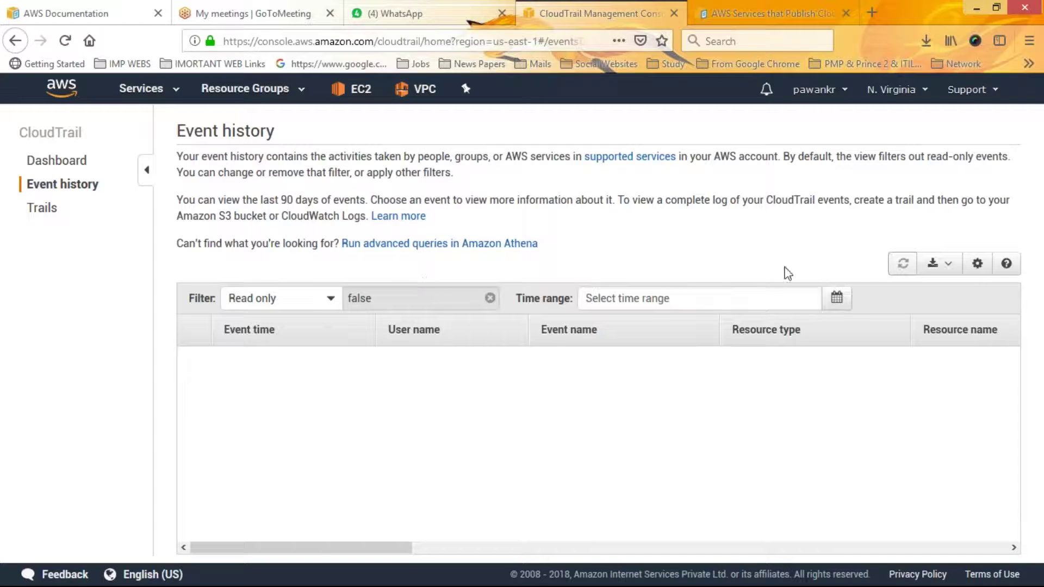
{"action": "left_click", "coordinate": [978, 264]}
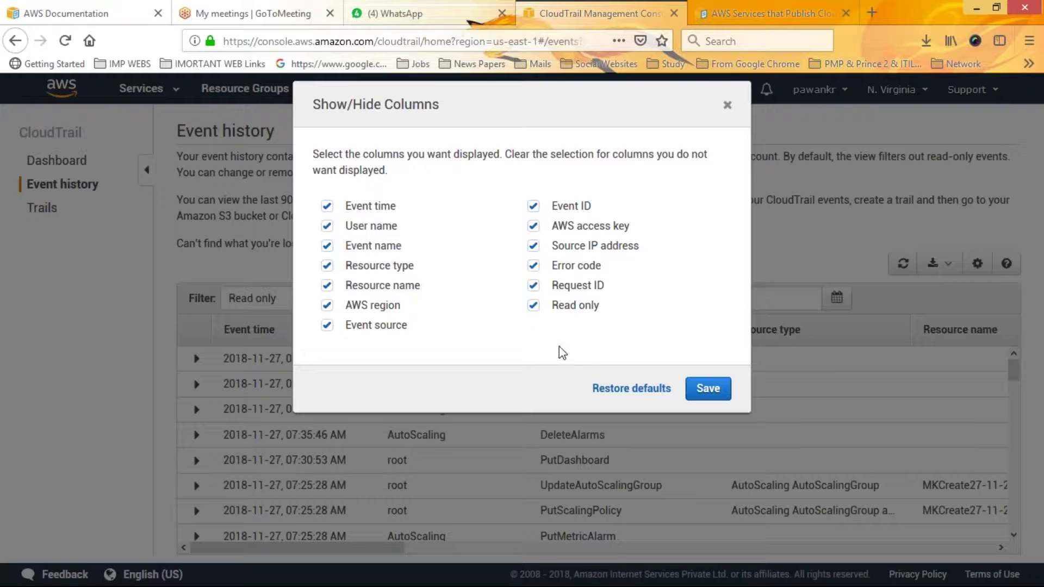
{"action": "left_click", "coordinate": [630, 391]}
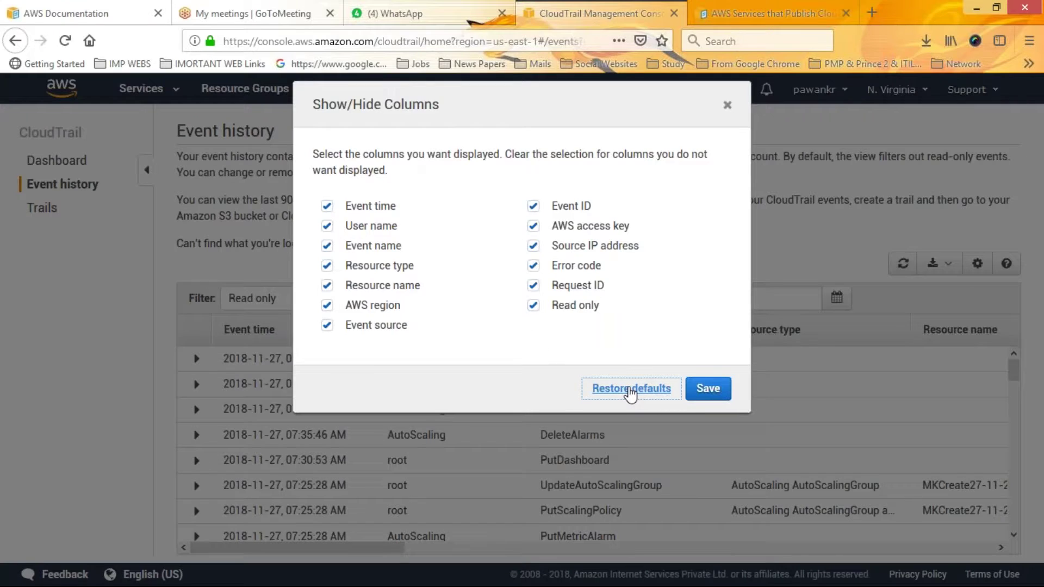
{"action": "left_click", "coordinate": [709, 371]}
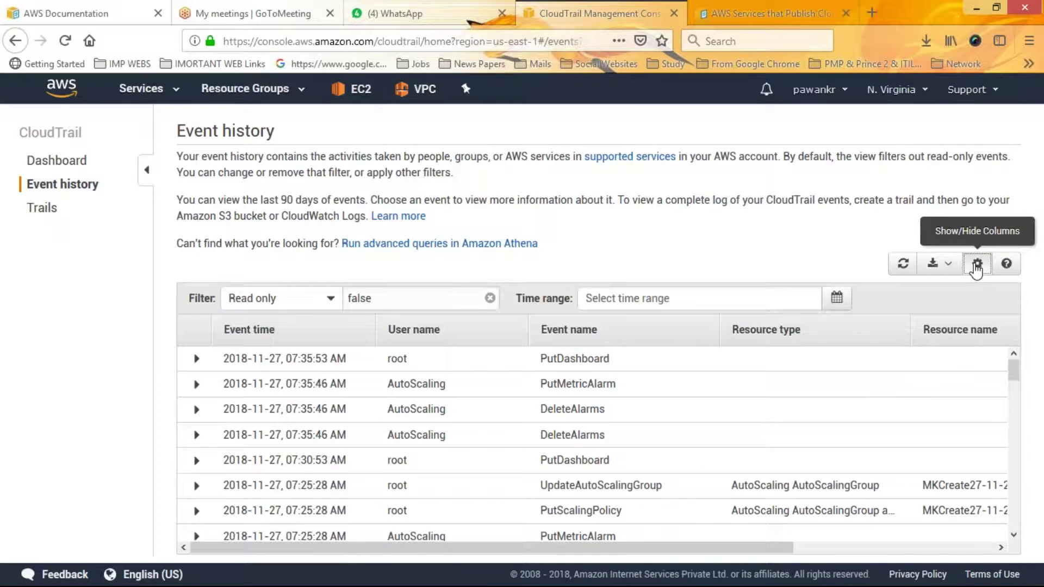
{"action": "left_click", "coordinate": [977, 264]}
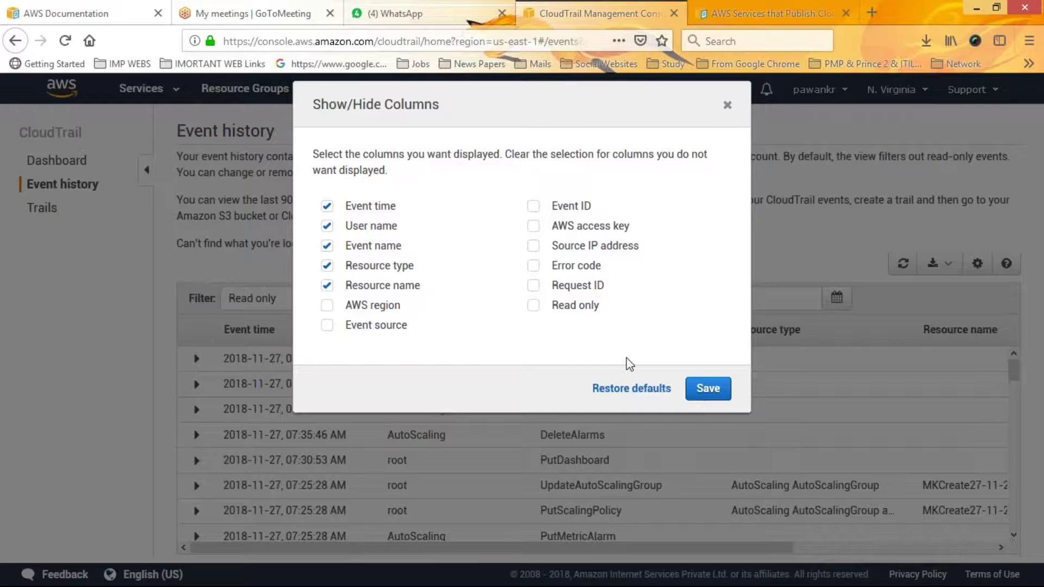
{"action": "left_click", "coordinate": [728, 106]}
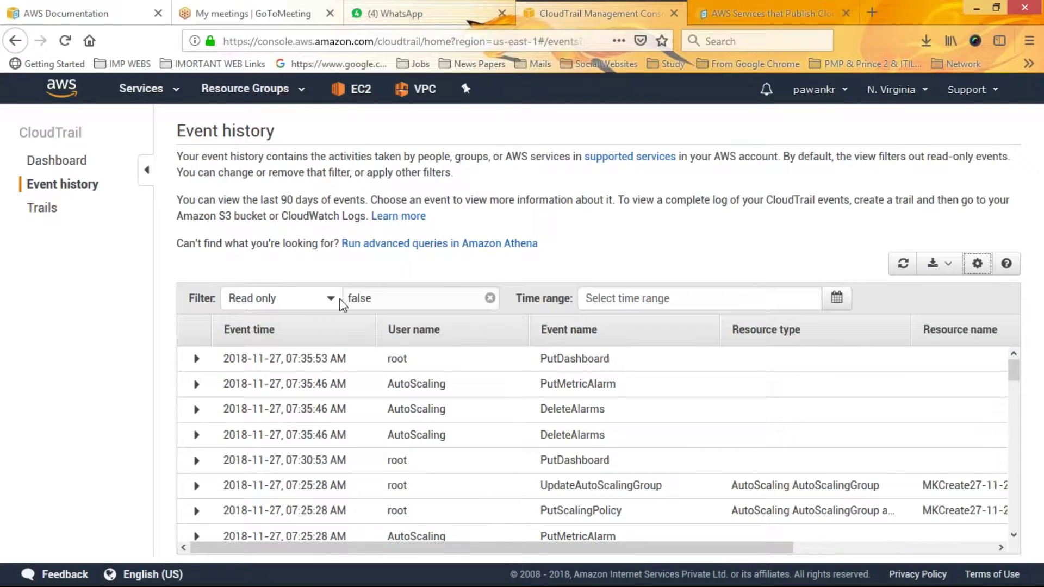
Try the read-only Filter dropdown and browse the Time range calendar without choosing dates.
{"action": "left_click", "coordinate": [332, 299]}
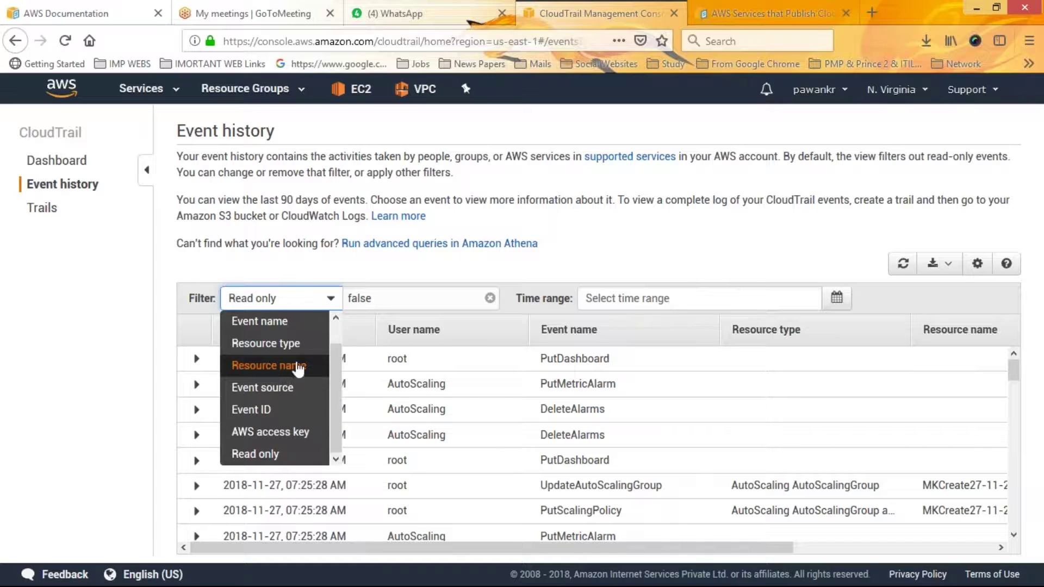
{"action": "left_click", "coordinate": [448, 300]}
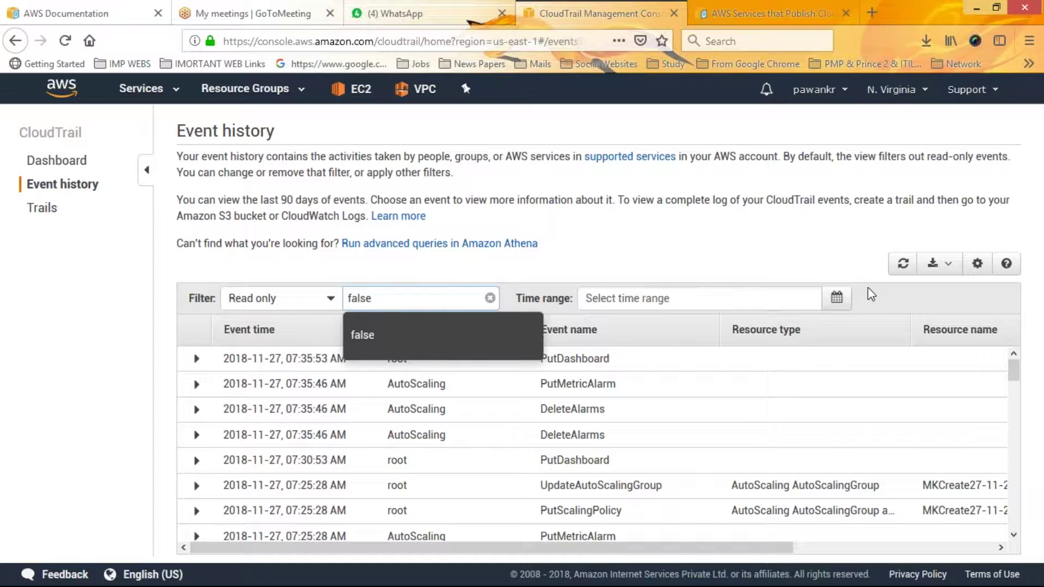
{"action": "left_click", "coordinate": [837, 299]}
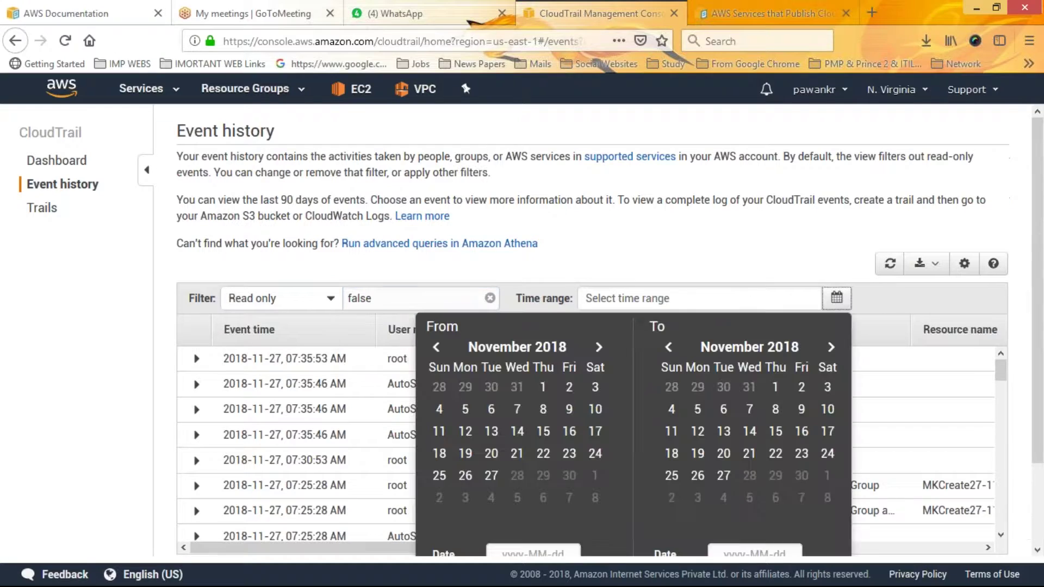
{"action": "left_click", "coordinate": [441, 351]}
{"action": "left_click", "coordinate": [441, 349]}
{"action": "left_click", "coordinate": [441, 350]}
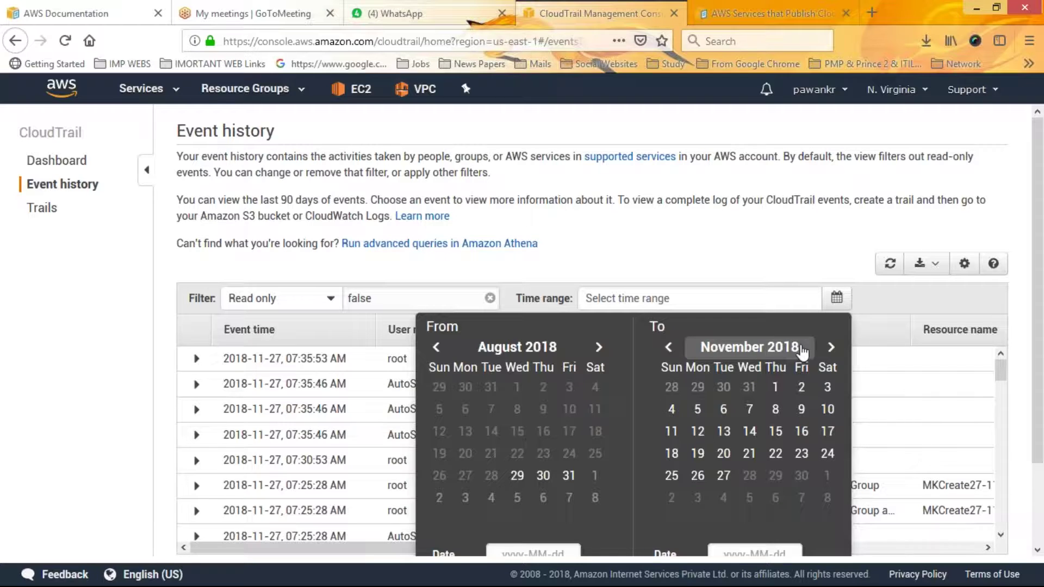
{"action": "left_click", "coordinate": [830, 347]}
{"action": "left_click", "coordinate": [830, 347]}
{"action": "left_click", "coordinate": [831, 347]}
{"action": "left_click", "coordinate": [831, 347]}
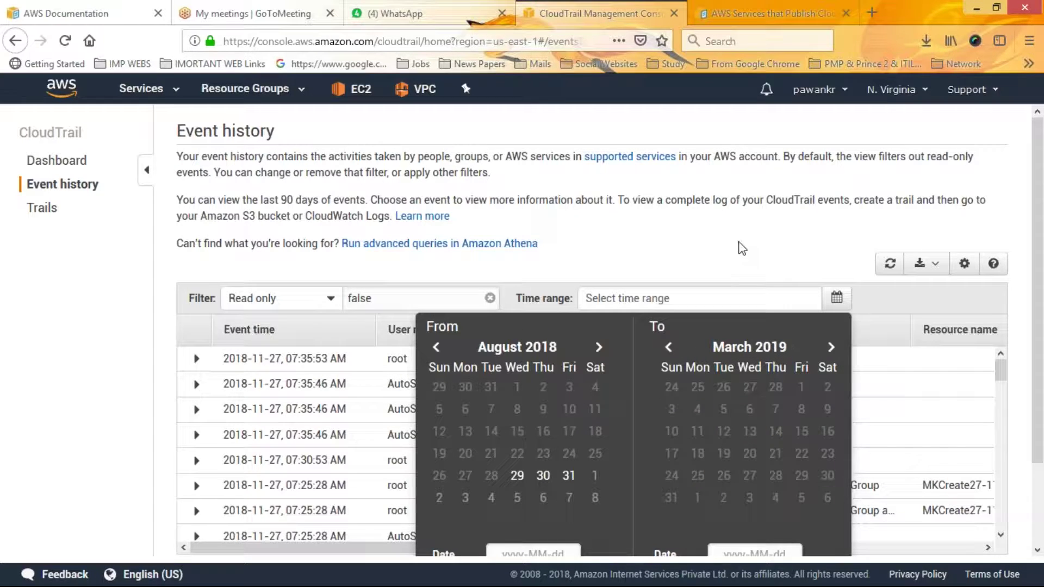
{"action": "left_click", "coordinate": [761, 246]}
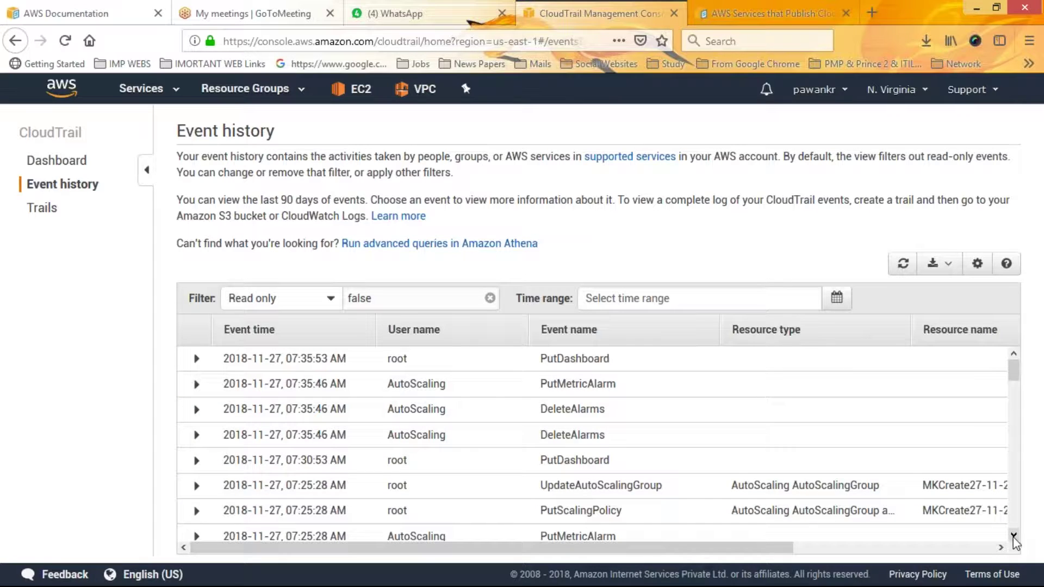
Expand the 05:18:50 PM AttachInstances event to show its ServiceLinkedRoleFailure details.
{"action": "scroll", "coordinate": [1014, 538], "scroll_direction": "down", "scroll_amount": 3}
{"action": "scroll", "coordinate": [1014, 538], "scroll_direction": "down", "scroll_amount": 7}
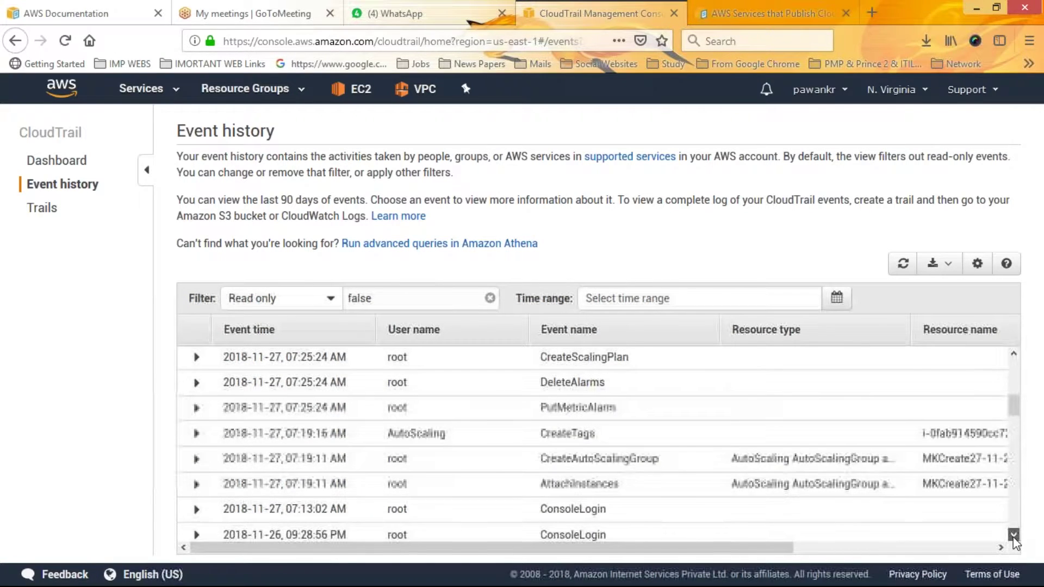
{"action": "scroll", "coordinate": [1014, 538], "scroll_direction": "down", "scroll_amount": 1}
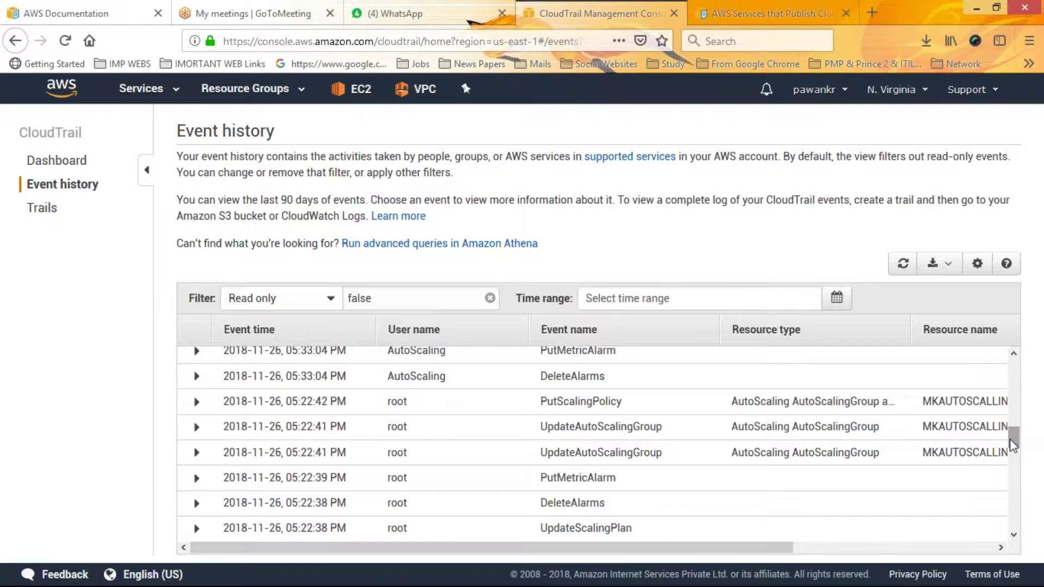
{"action": "left_click_drag", "start_coordinate": [1011, 440], "coordinate": [1013, 500]}
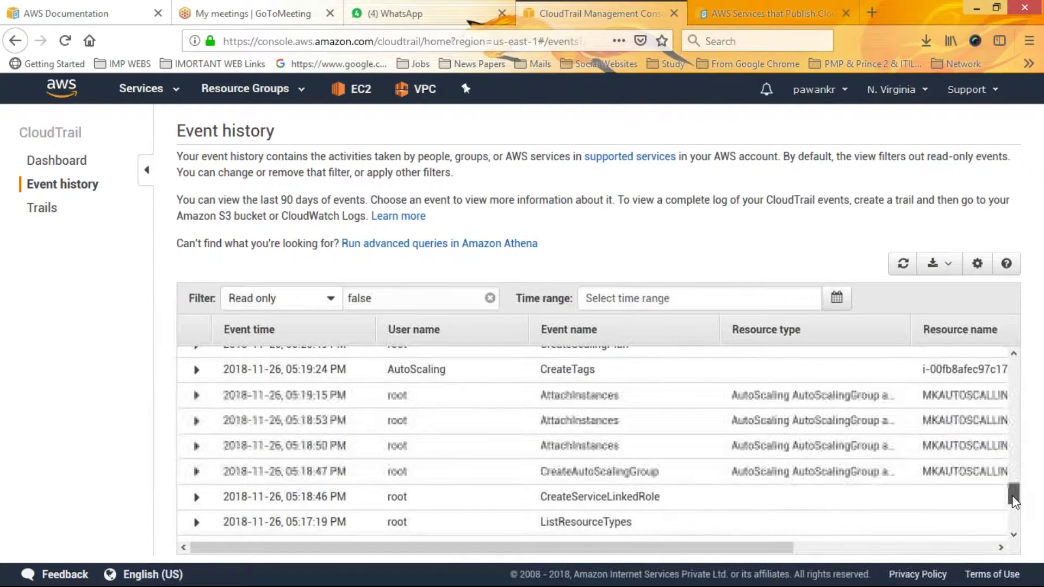
{"action": "left_click", "coordinate": [241, 447]}
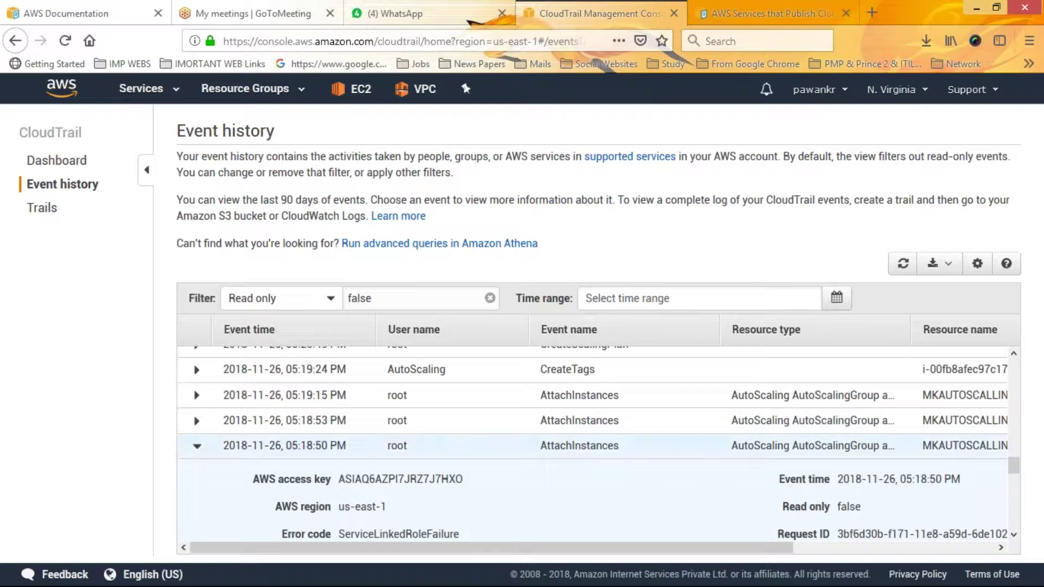
{"action": "left_click", "coordinate": [1014, 535]}
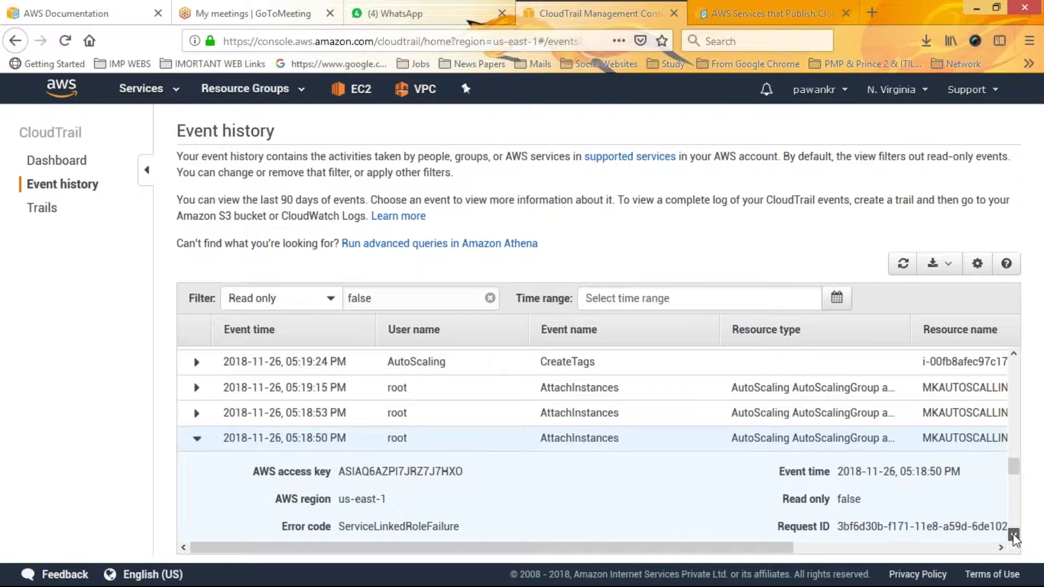
{"action": "scroll", "coordinate": [1014, 485], "scroll_direction": "down", "scroll_amount": 4}
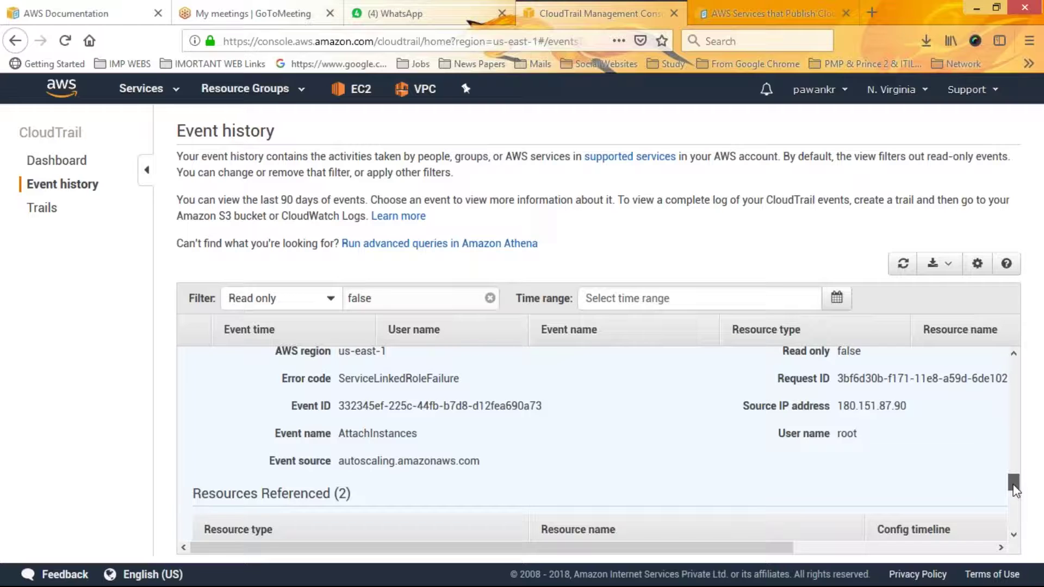
{"action": "left_click_drag", "start_coordinate": [1013, 485], "coordinate": [1012, 481]}
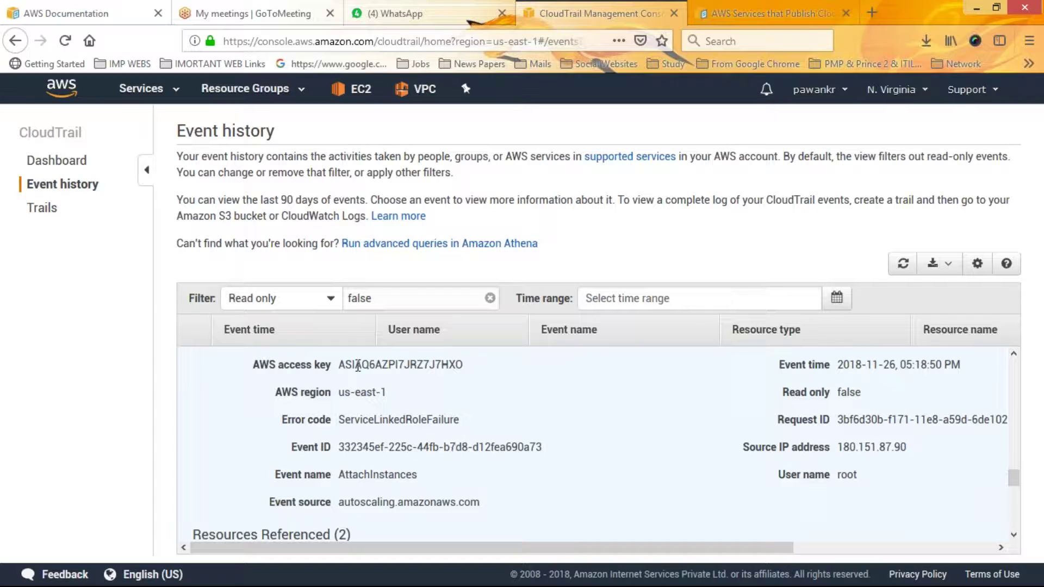
Highlight the event's access key, event name, source IP address and user name root.
{"action": "left_click_drag", "start_coordinate": [338, 366], "coordinate": [387, 419]}
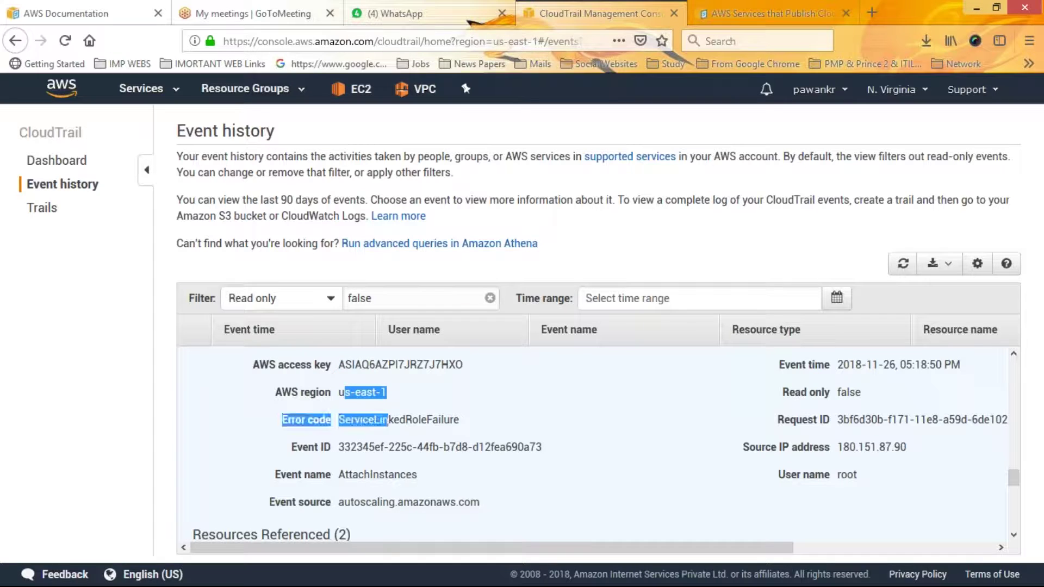
{"action": "left_click", "coordinate": [429, 432]}
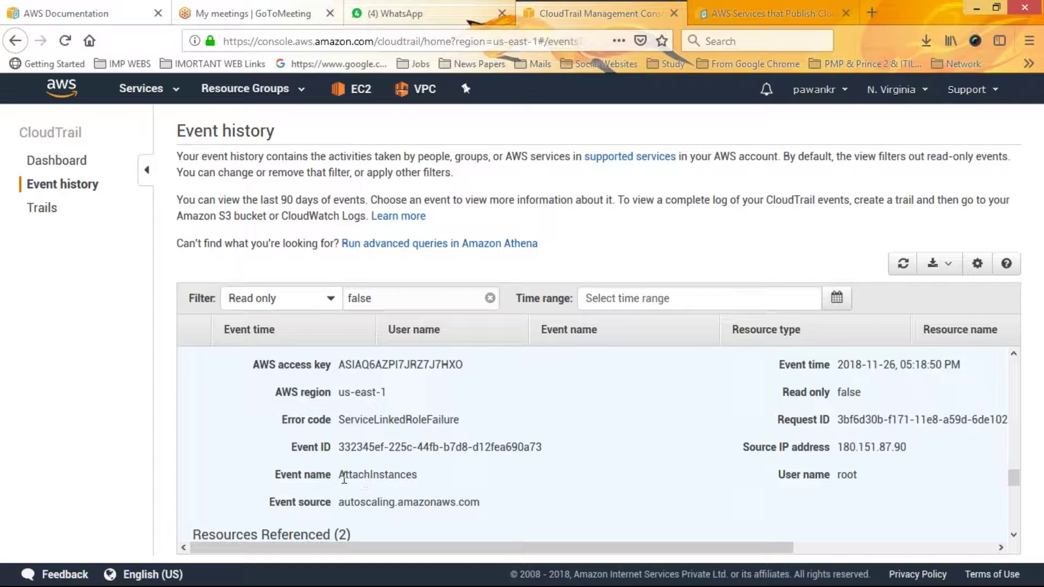
{"action": "left_click_drag", "start_coordinate": [417, 475], "coordinate": [437, 512]}
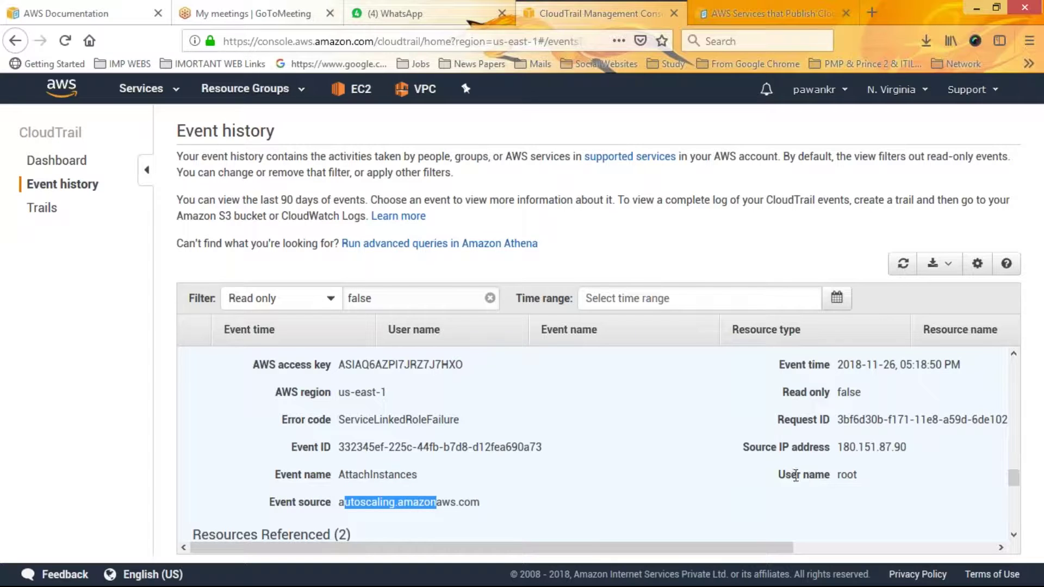
{"action": "left_click_drag", "start_coordinate": [744, 447], "coordinate": [905, 453]}
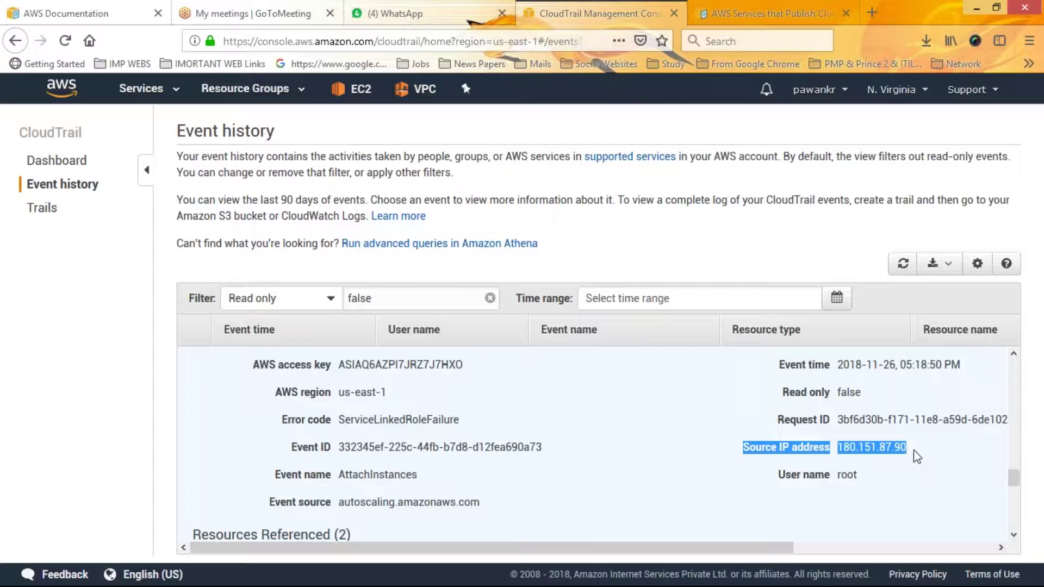
{"action": "left_click", "coordinate": [917, 447]}
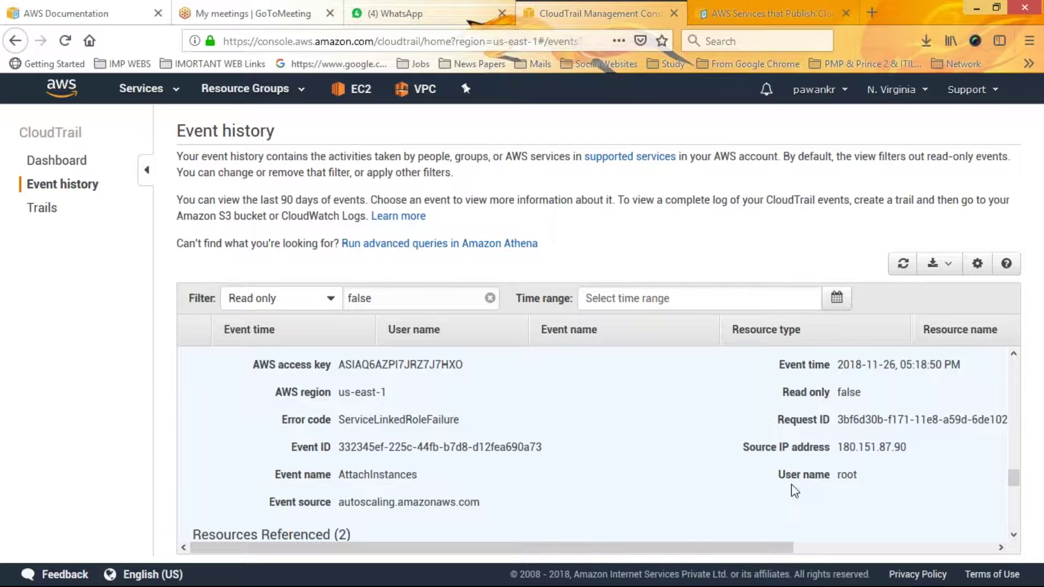
{"action": "left_click_drag", "start_coordinate": [860, 476], "coordinate": [834, 486]}
Refresh the events, expand the latest LookupEvents on the dashboard, and return to the trails list.
{"action": "left_click", "coordinate": [905, 272]}
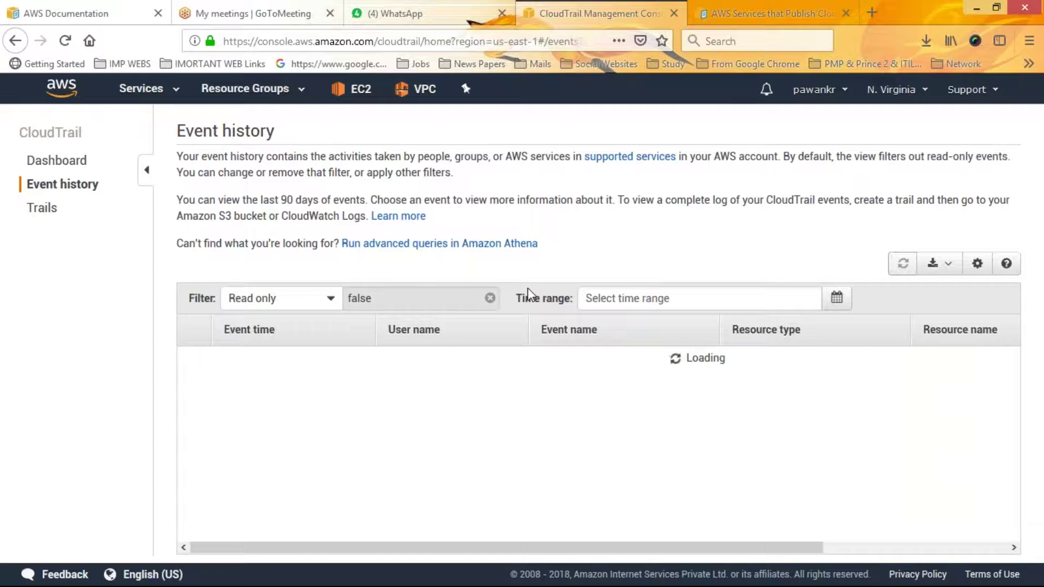
{"action": "left_click", "coordinate": [44, 208]}
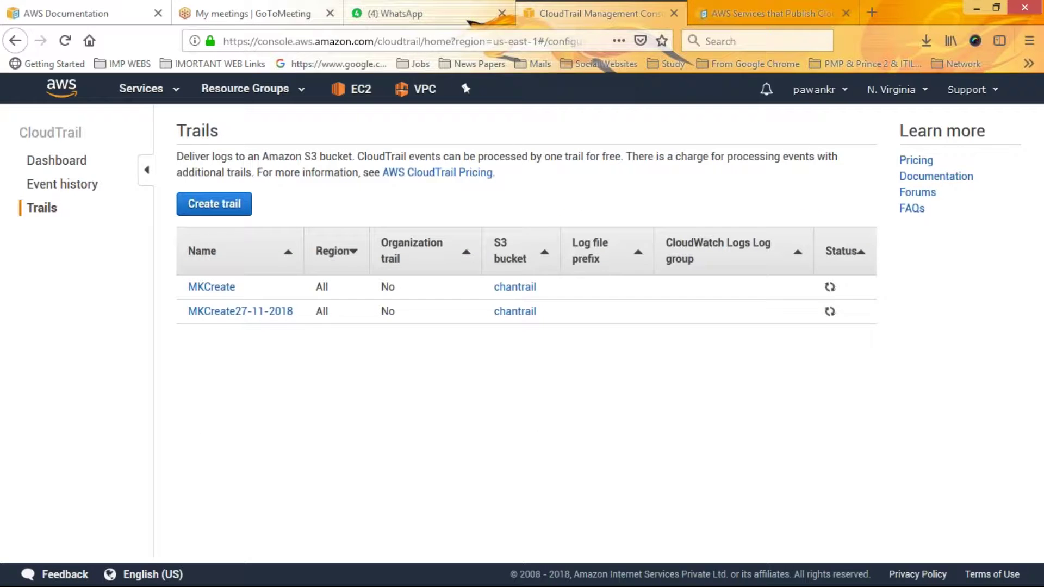
{"action": "left_click", "coordinate": [57, 185]}
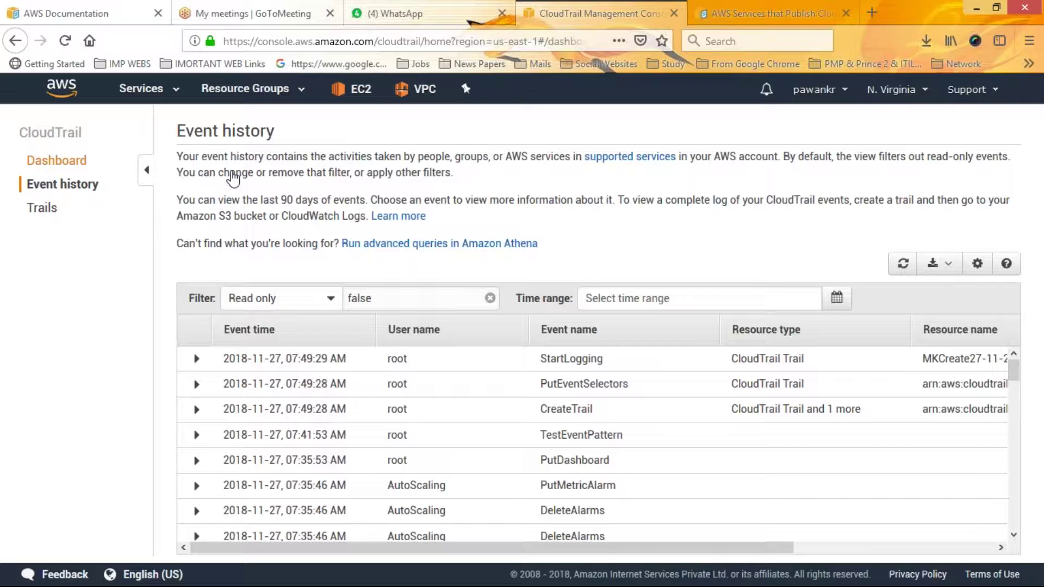
{"action": "left_click", "coordinate": [57, 160]}
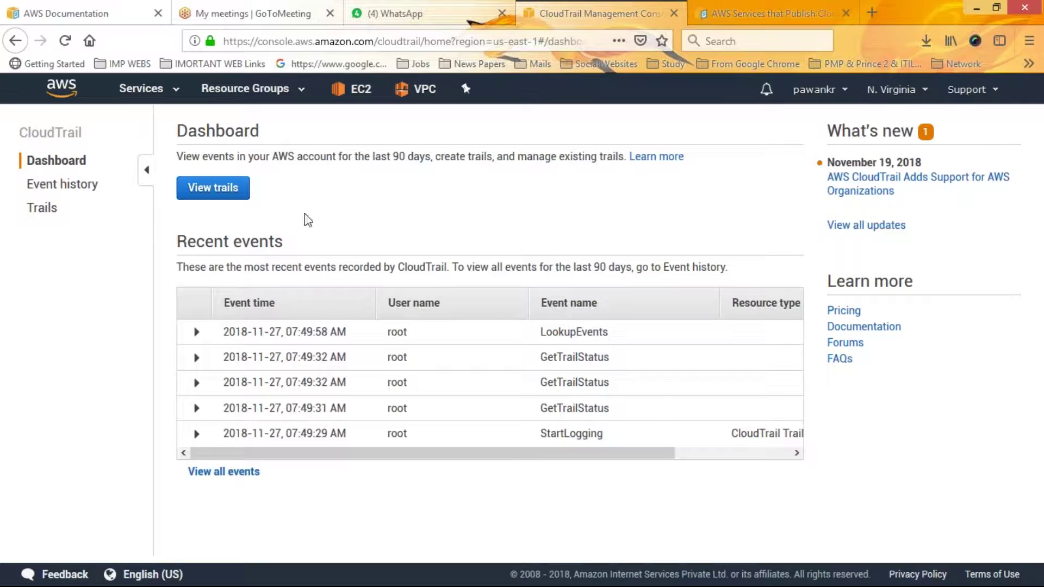
{"action": "left_click", "coordinate": [197, 333]}
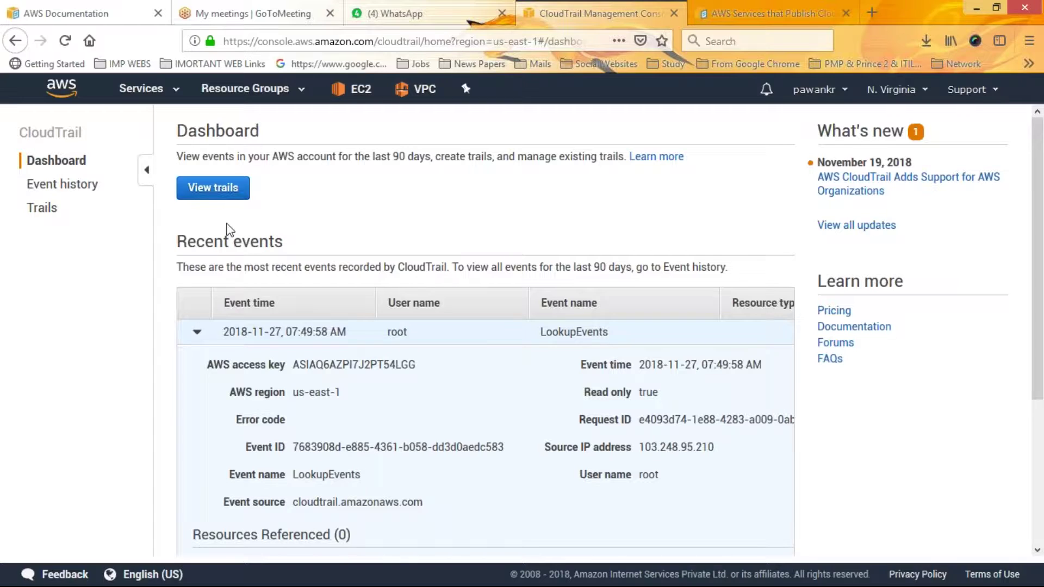
{"action": "left_click", "coordinate": [213, 190]}
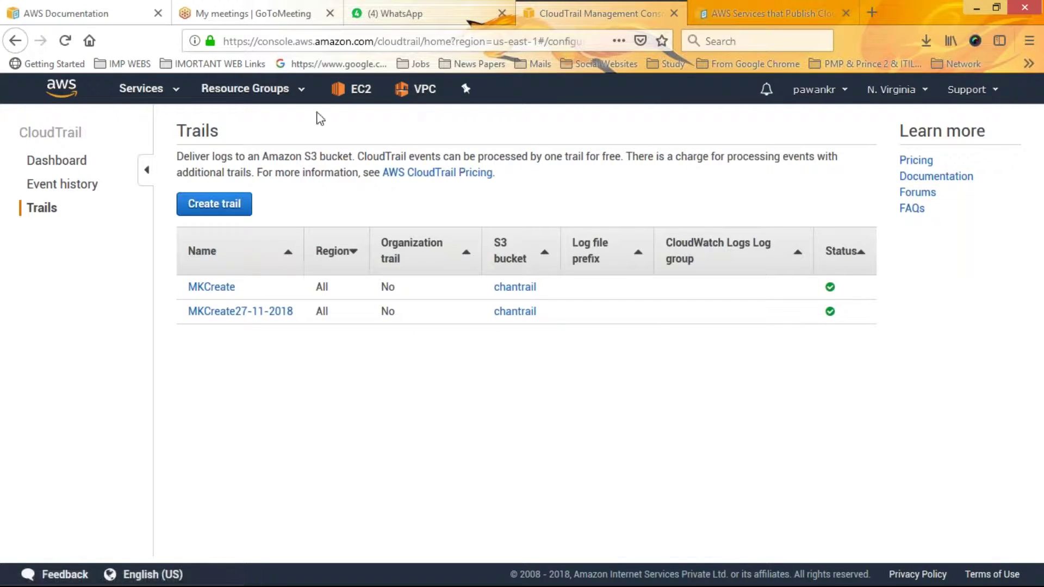
Go to CloudFormation, check the region list, and launch Design template.
{"action": "left_click", "coordinate": [150, 94]}
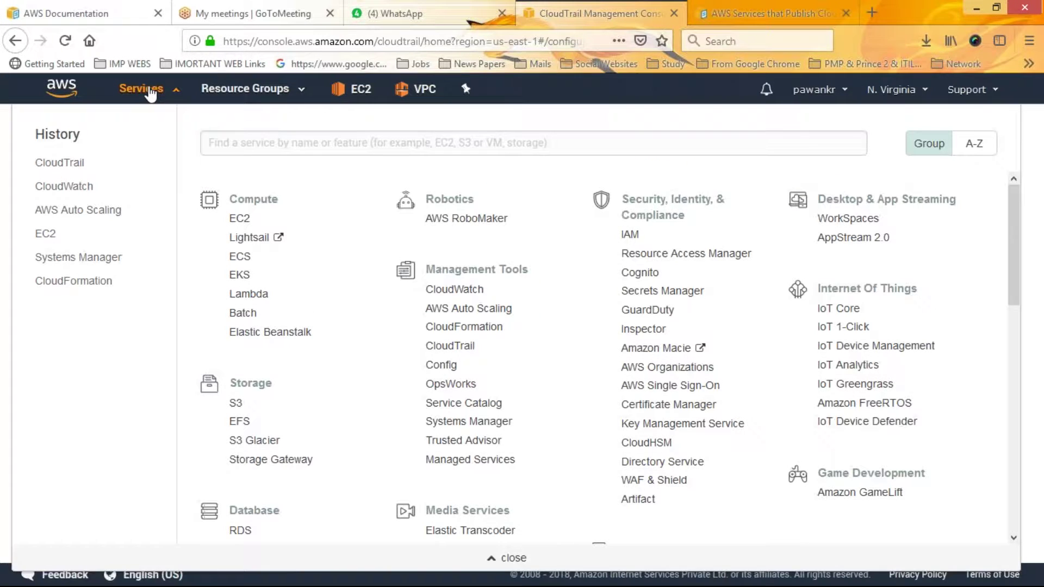
{"action": "left_click", "coordinate": [477, 328]}
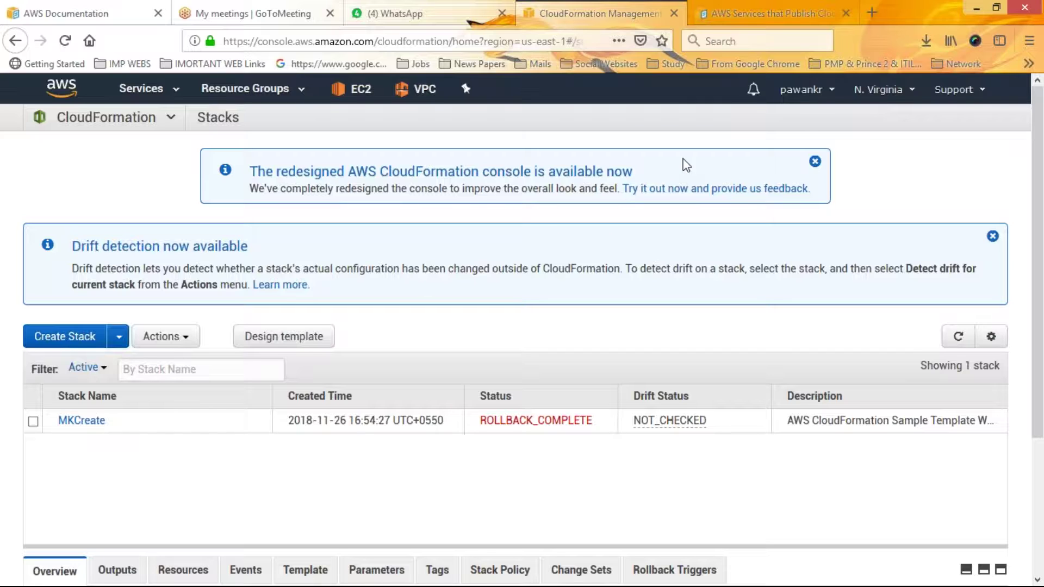
{"action": "left_click", "coordinate": [881, 93]}
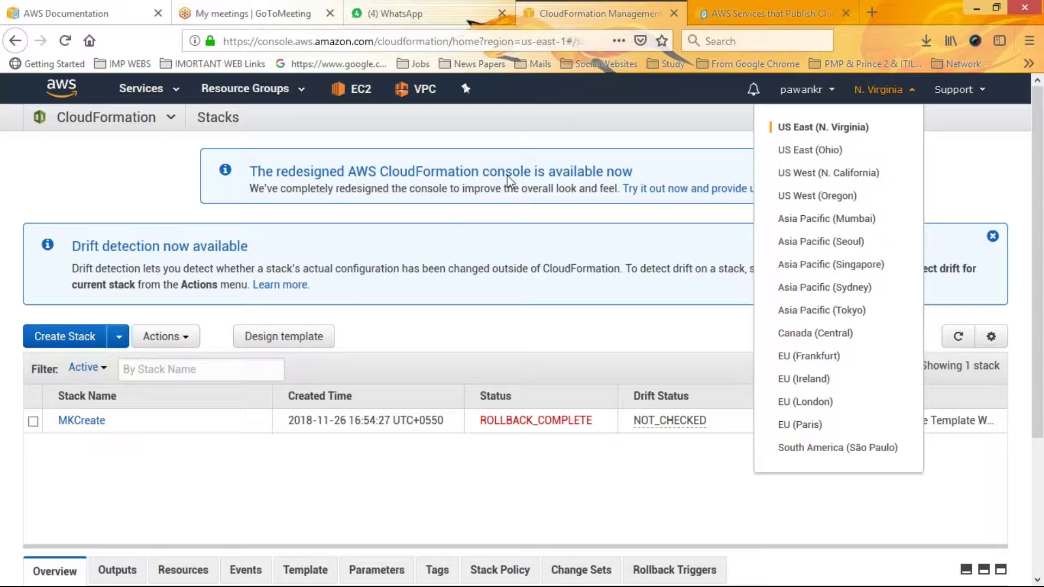
{"action": "left_click", "coordinate": [554, 132]}
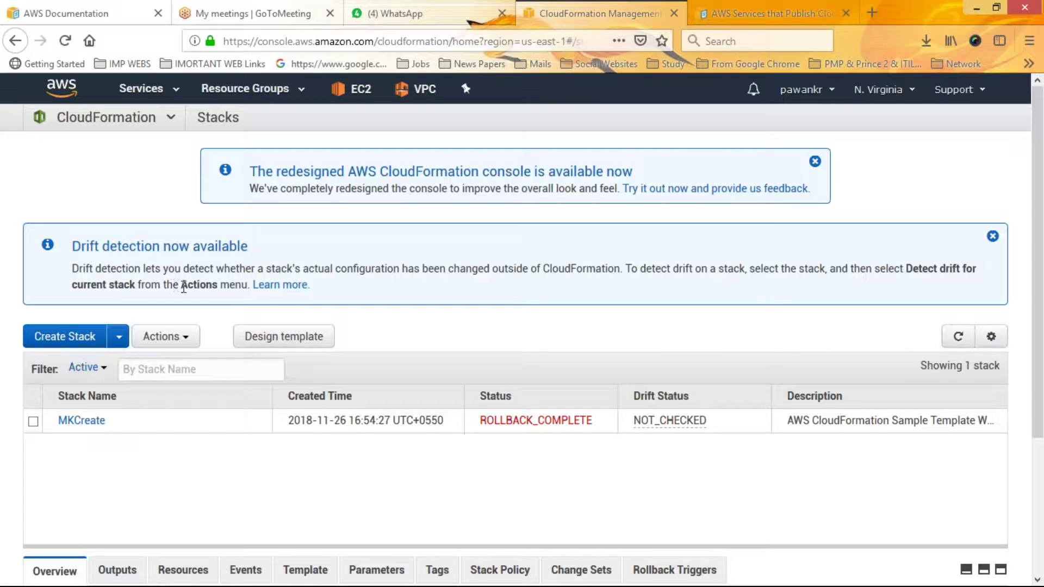
{"action": "left_click", "coordinate": [269, 340]}
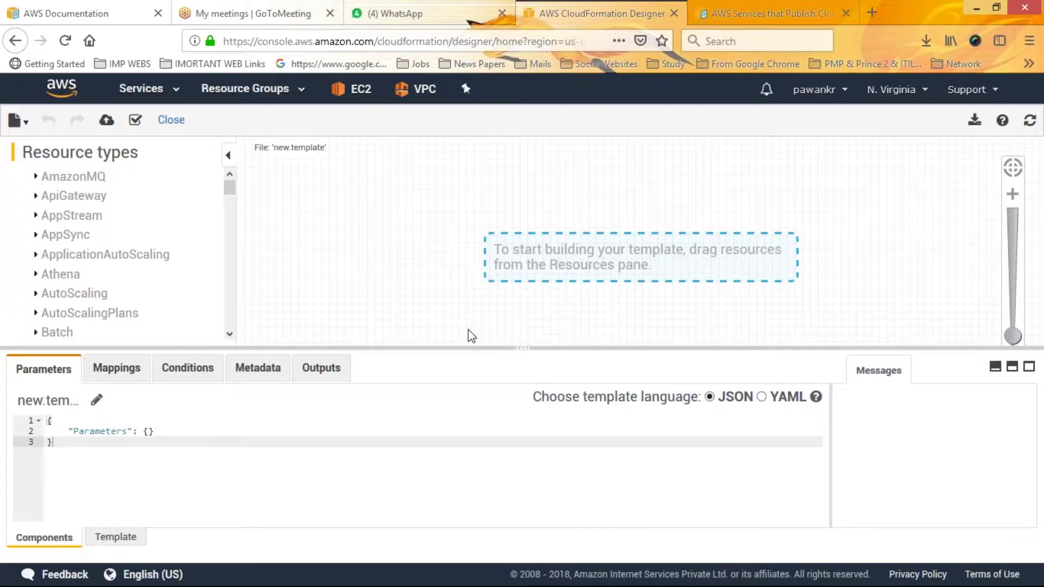
Place AutoScalingGroup and LifecycleHook resources on the Designer canvas.
{"action": "left_click", "coordinate": [17, 121]}
{"action": "left_click", "coordinate": [12, 121]}
{"action": "left_click", "coordinate": [74, 294]}
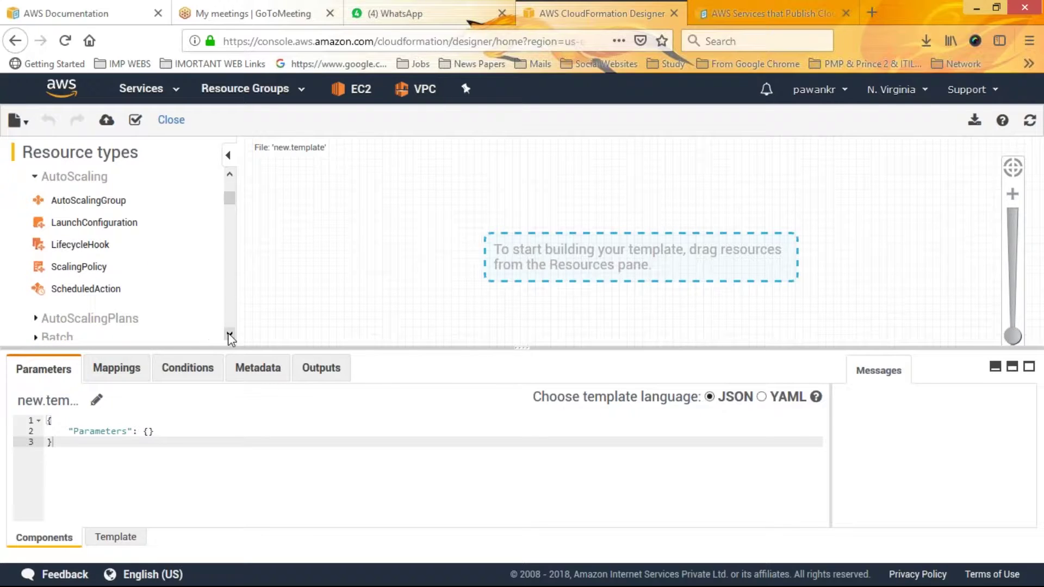
{"action": "left_click_drag", "start_coordinate": [91, 209], "coordinate": [430, 193]}
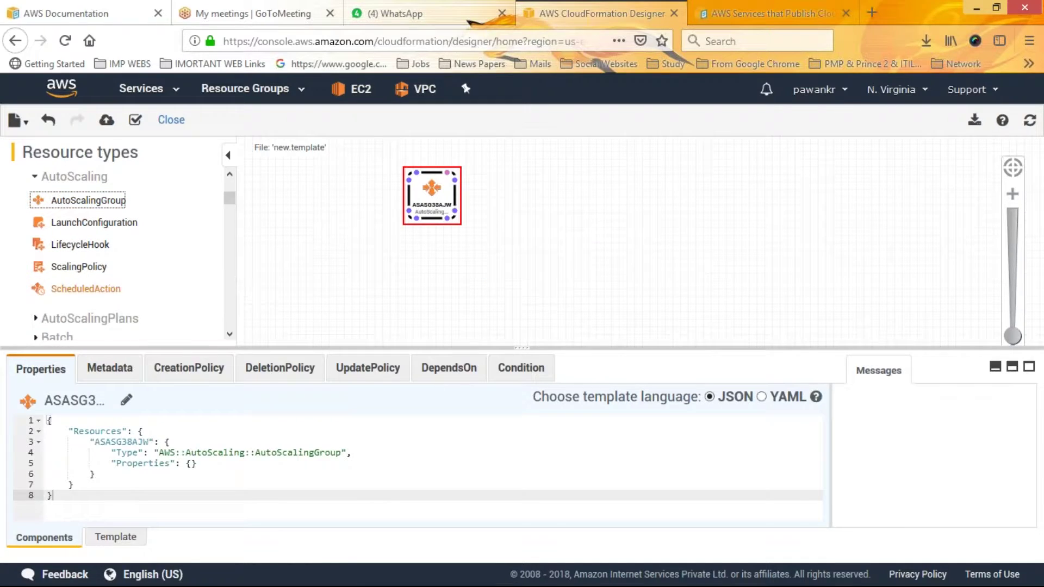
{"action": "left_click_drag", "start_coordinate": [68, 250], "coordinate": [655, 242]}
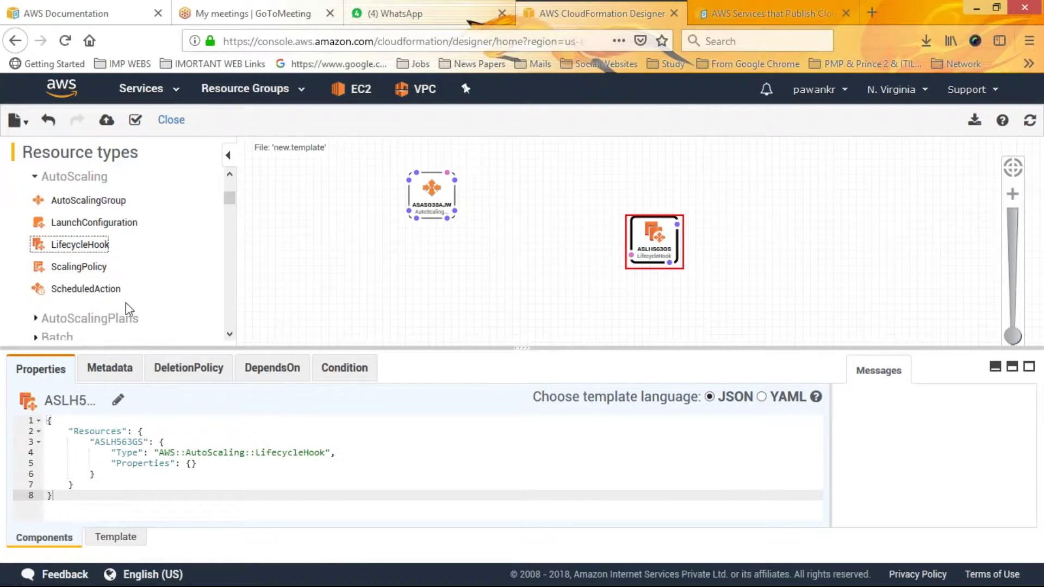
Add a CloudTrail Trail, an EC2 EIP and an EC2 Instance to the canvas.
{"action": "left_click", "coordinate": [231, 334]}
{"action": "scroll", "coordinate": [230, 335], "scroll_direction": "down", "scroll_amount": 3}
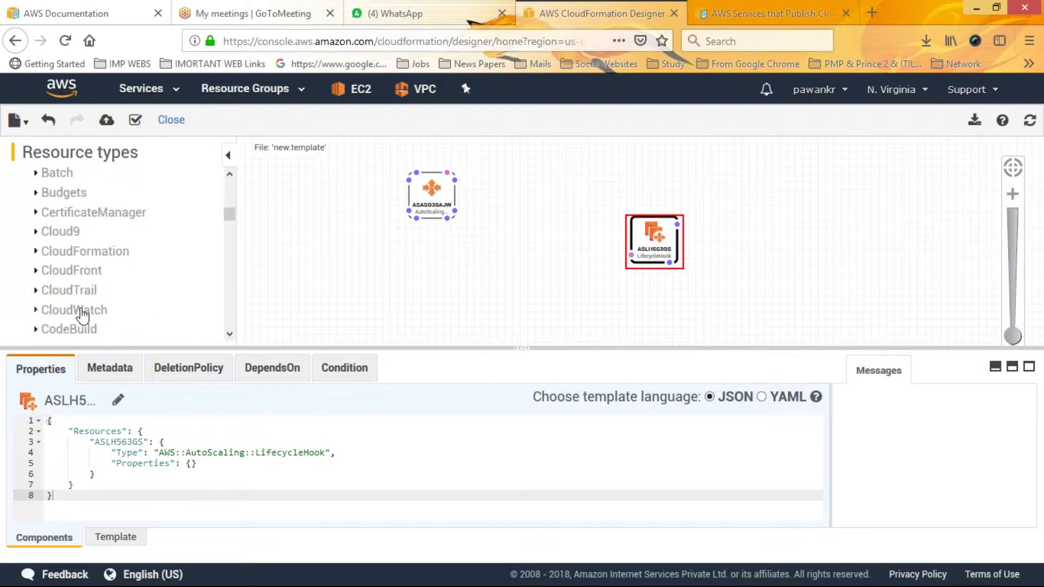
{"action": "left_click", "coordinate": [71, 294]}
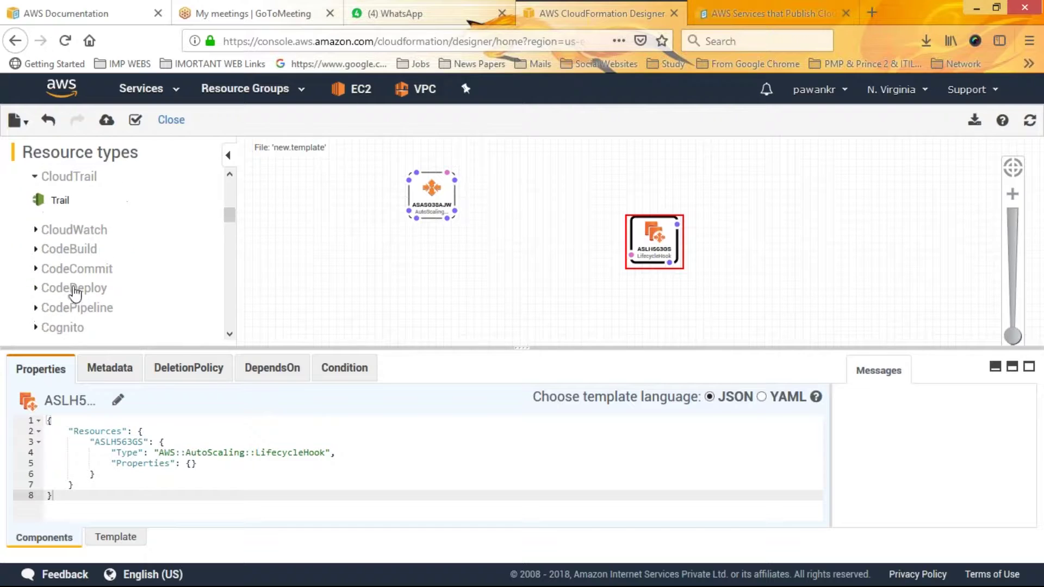
{"action": "left_click_drag", "start_coordinate": [62, 204], "coordinate": [534, 260]}
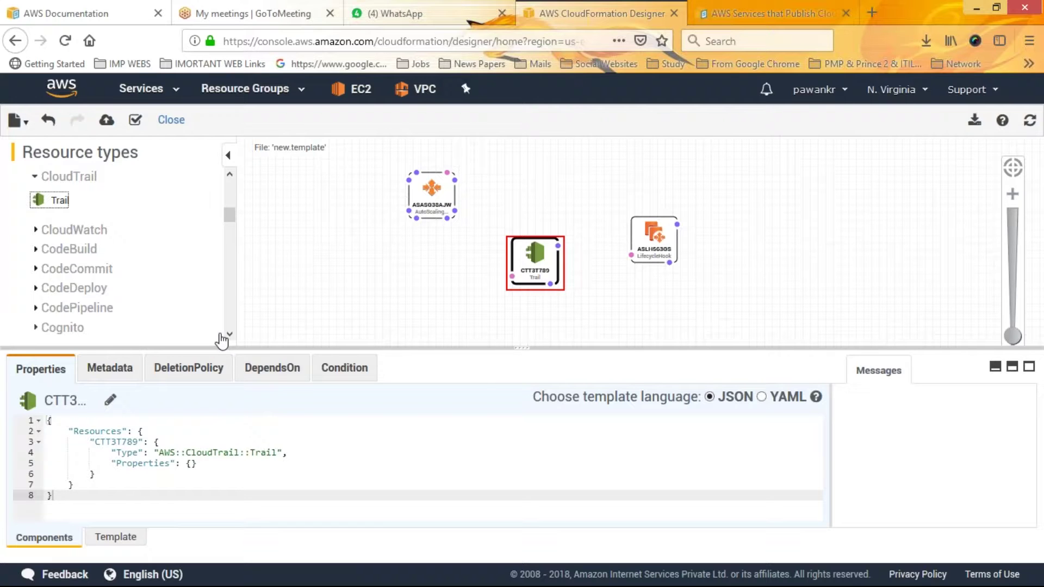
{"action": "left_click", "coordinate": [230, 333]}
{"action": "left_click", "coordinate": [230, 334]}
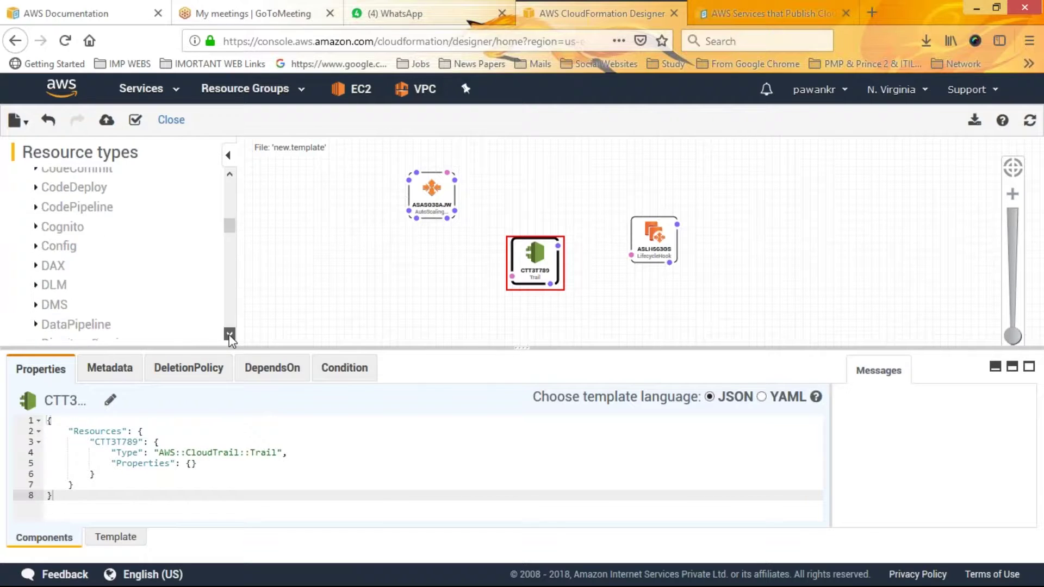
{"action": "left_click", "coordinate": [230, 334]}
{"action": "left_click", "coordinate": [53, 238]}
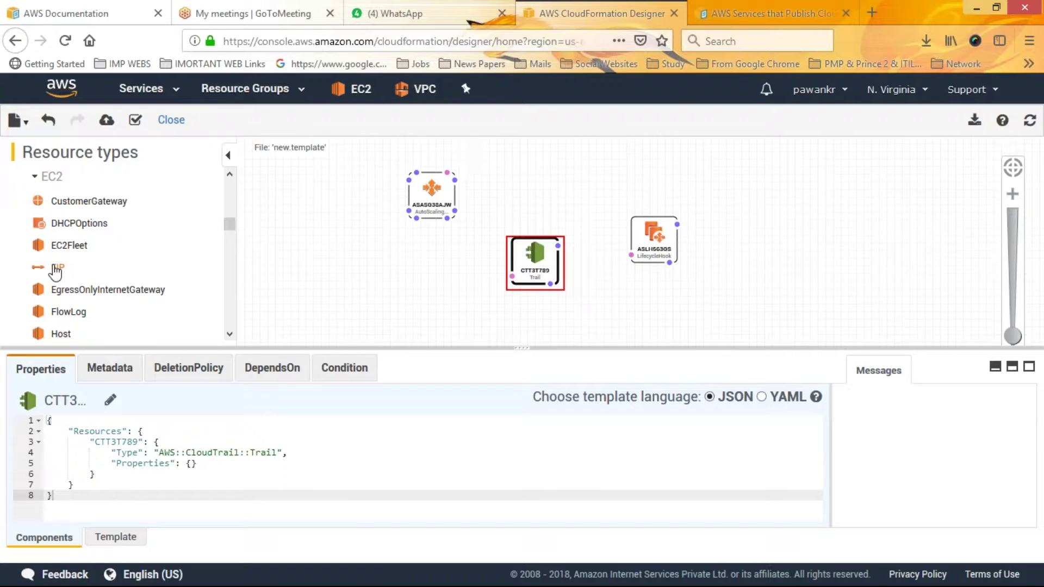
{"action": "left_click_drag", "start_coordinate": [54, 268], "coordinate": [352, 330]}
{"action": "left_click_drag", "start_coordinate": [394, 268], "coordinate": [395, 267]}
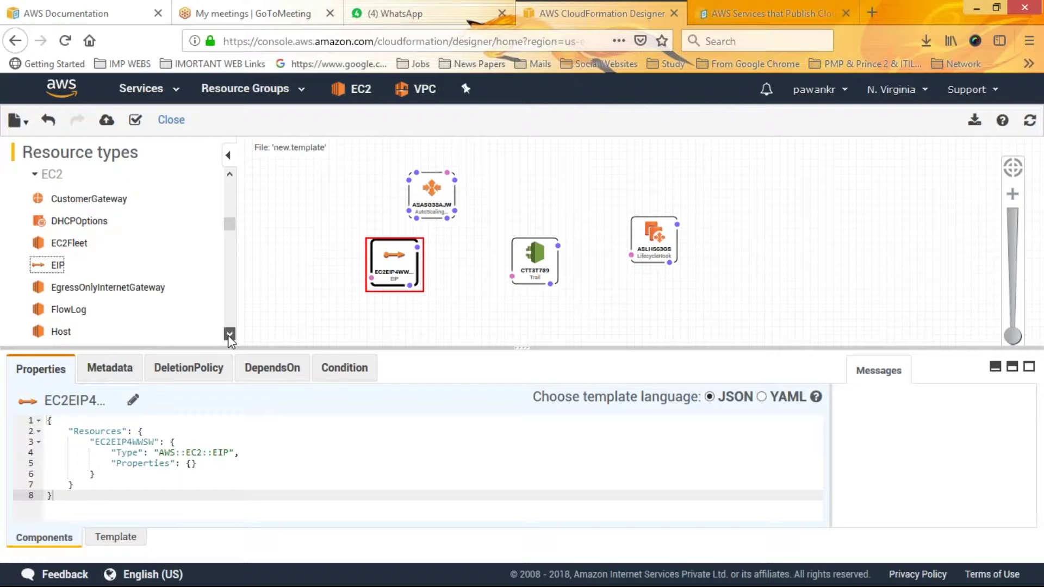
{"action": "scroll", "coordinate": [227, 336], "scroll_direction": "down", "scroll_amount": 3}
{"action": "left_click_drag", "start_coordinate": [68, 273], "coordinate": [544, 194]}
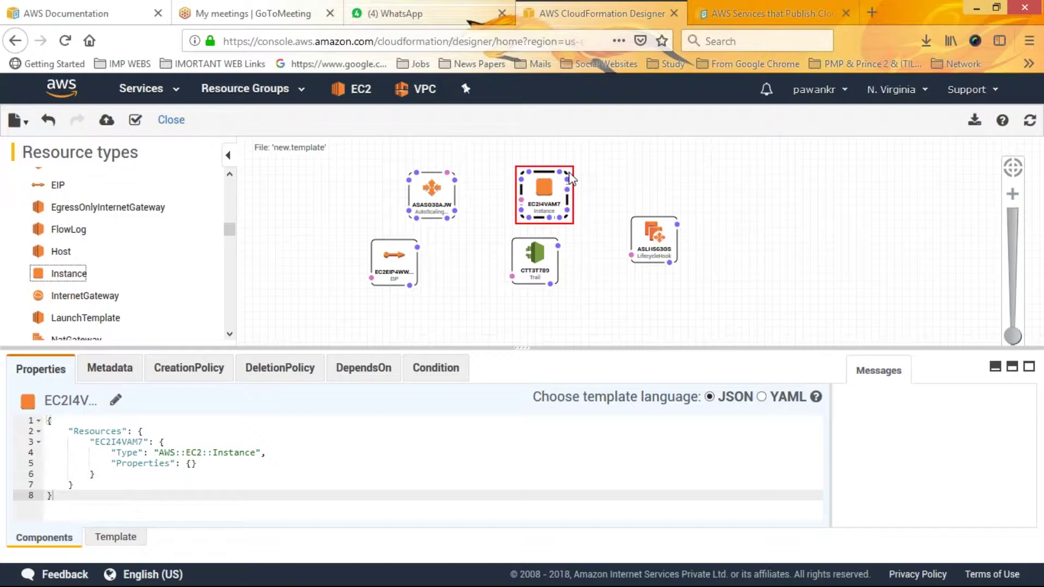
Connect the EC2 Instance to the LifecycleHook with a DependsOn link.
{"action": "left_click_drag", "start_coordinate": [568, 179], "coordinate": [631, 255]}
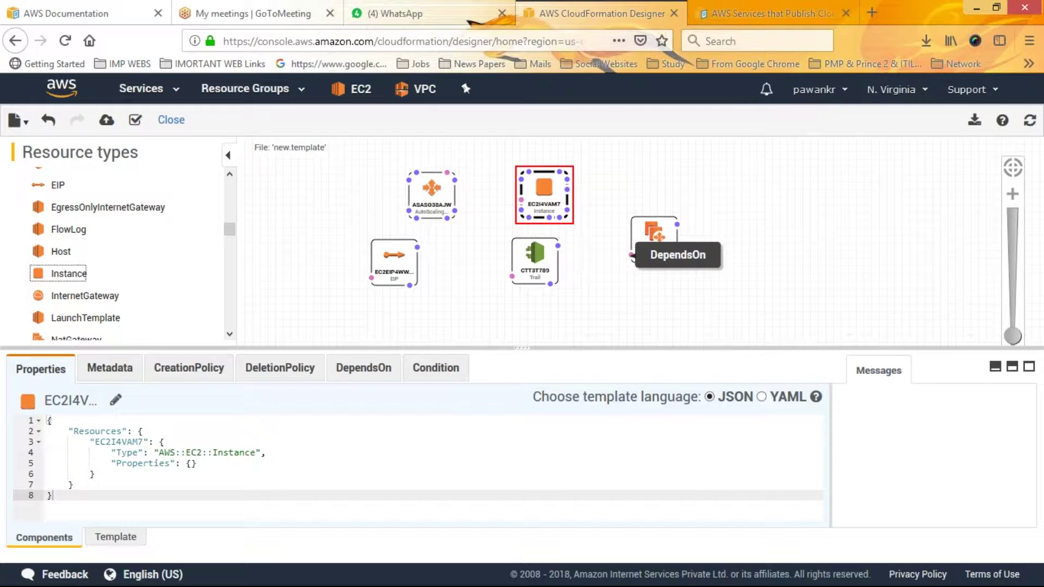
{"action": "left_click", "coordinate": [675, 254]}
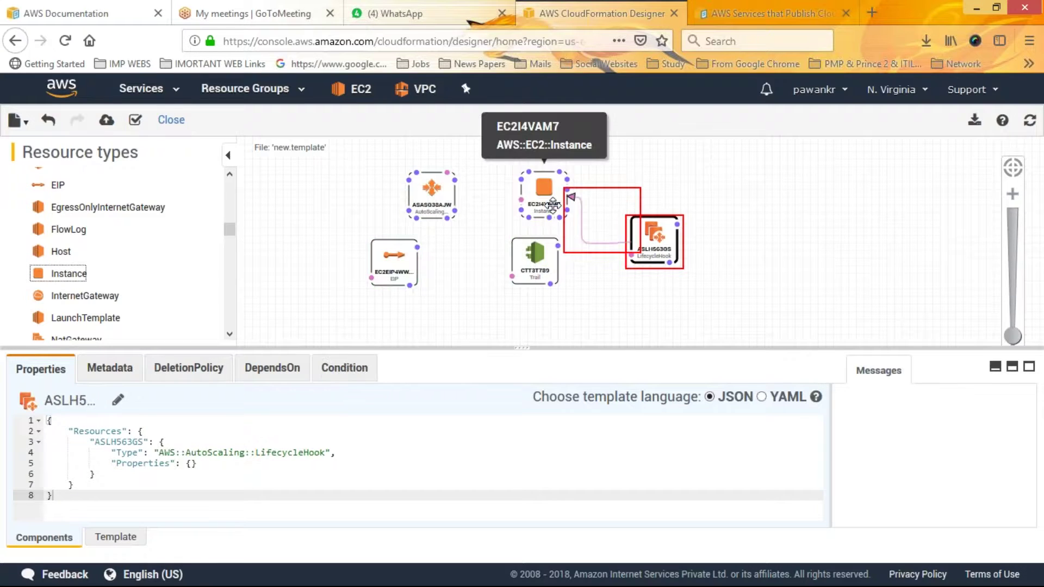
{"action": "left_click", "coordinate": [758, 218]}
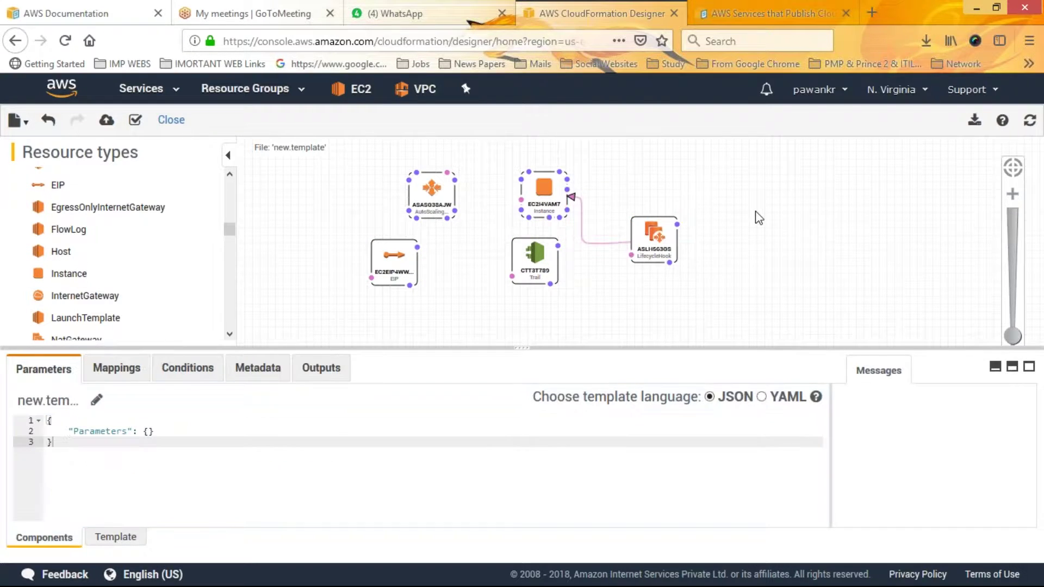
Export the Designer diagram as new-designer.png and open it in Windows Photo Viewer.
{"action": "left_click", "coordinate": [975, 122]}
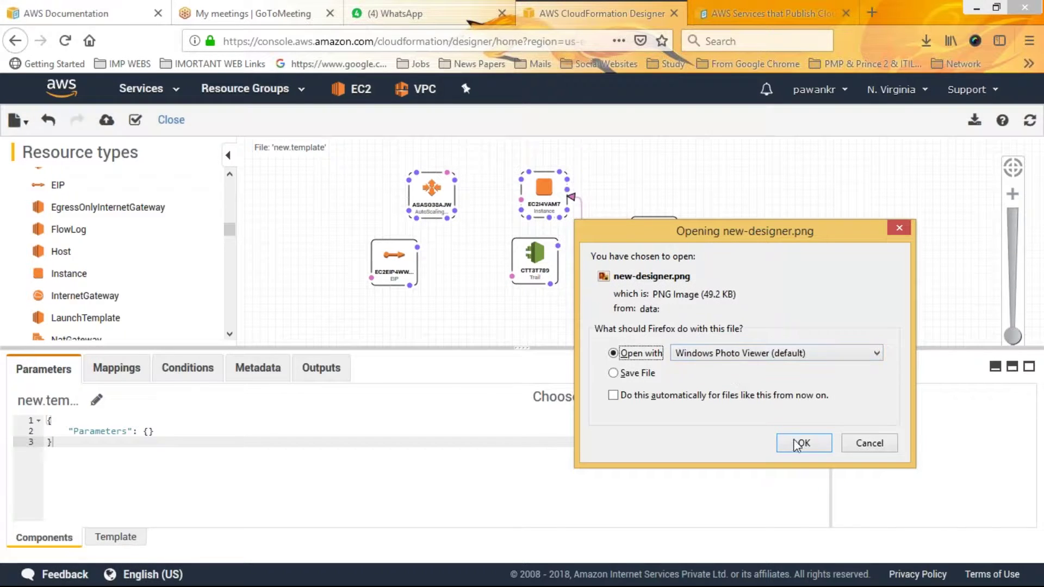
{"action": "left_click", "coordinate": [798, 443]}
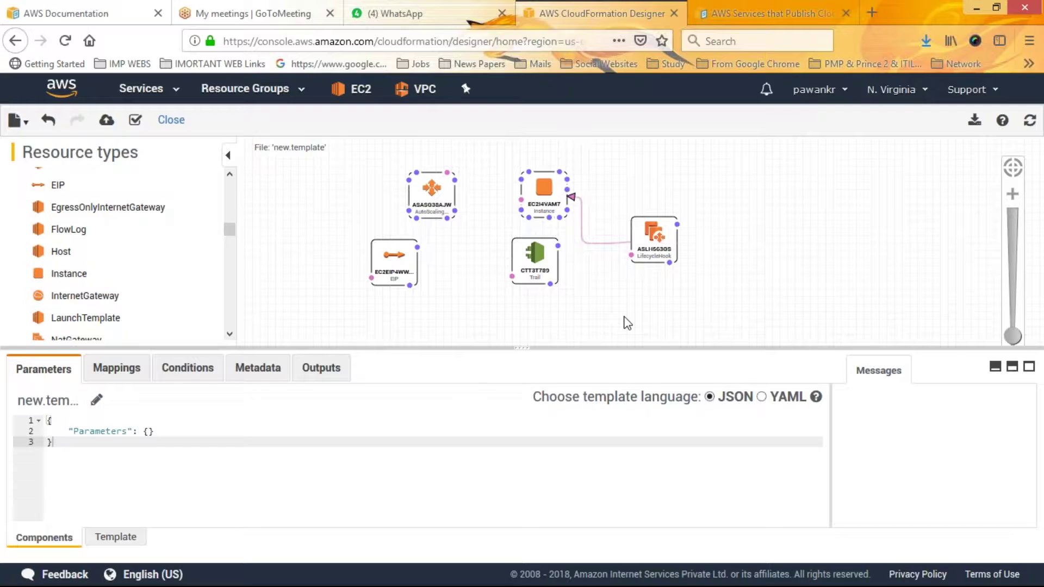
{"action": "left_click", "coordinate": [17, 120]}
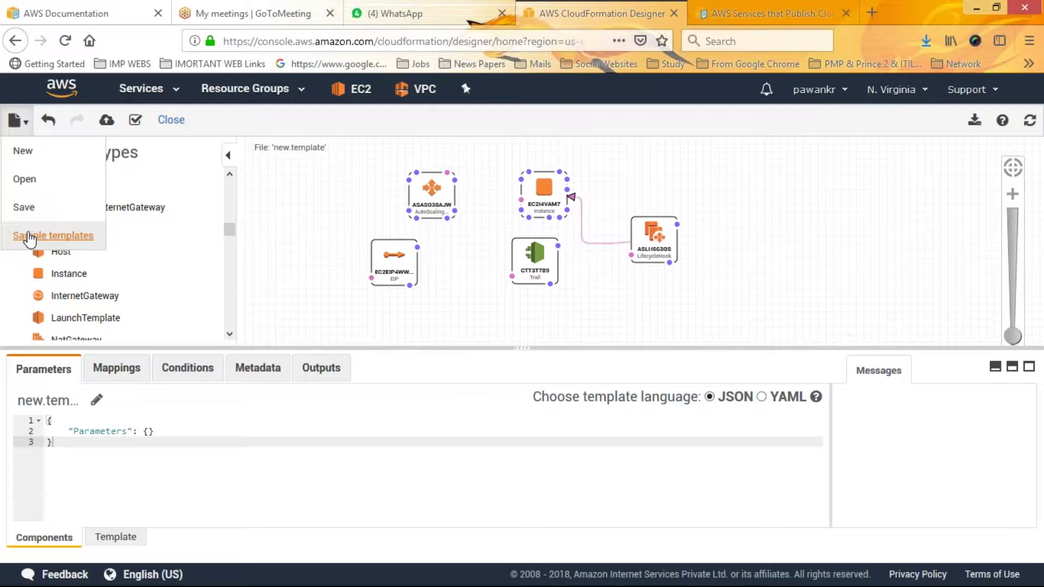
Replace the unsaved diagram with the Windows_Single_Server_Active_Directory sample template.
{"action": "left_click", "coordinate": [29, 237]}
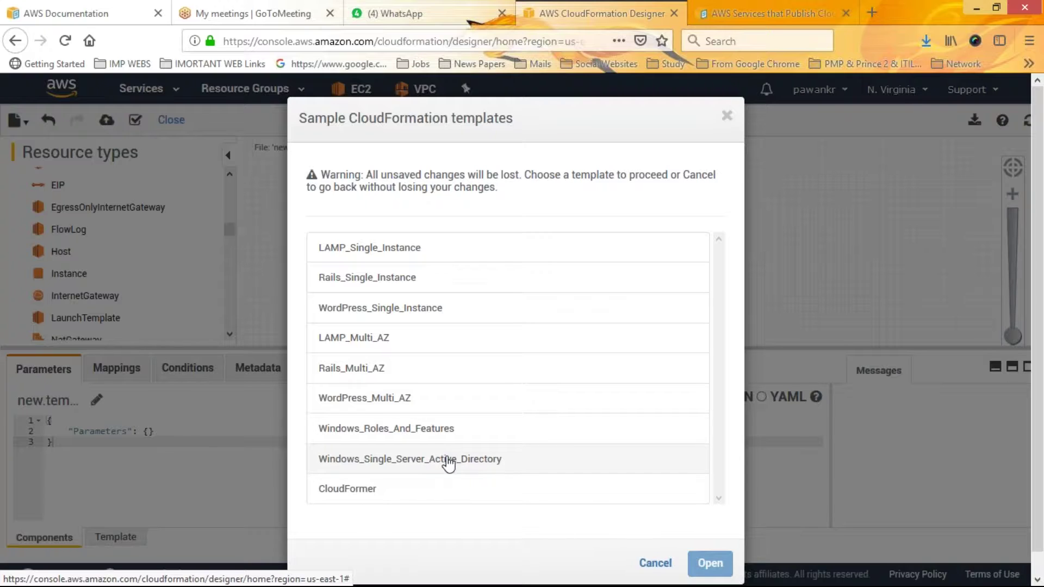
{"action": "left_click", "coordinate": [448, 463]}
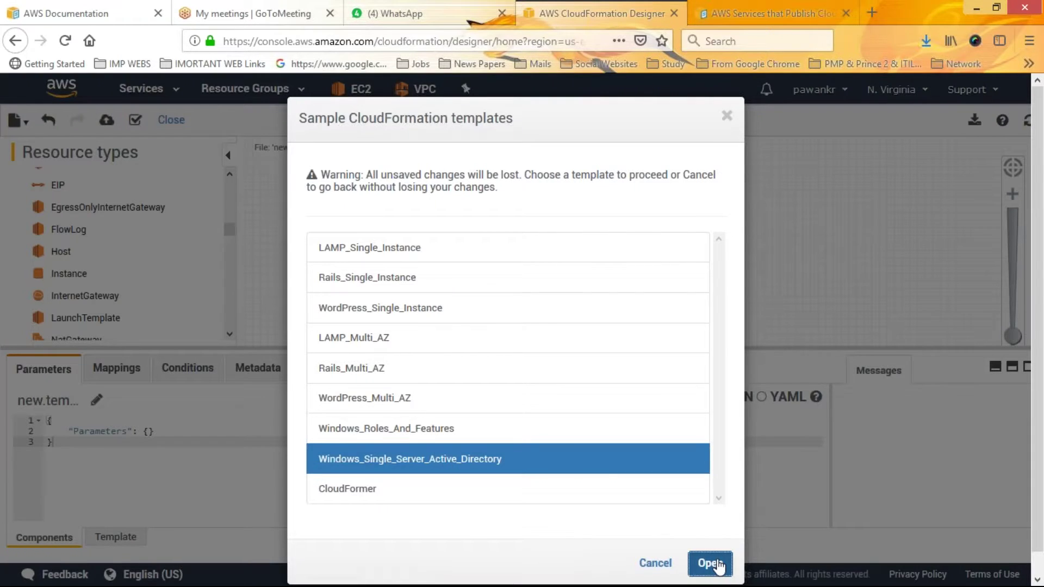
{"action": "left_click", "coordinate": [717, 565]}
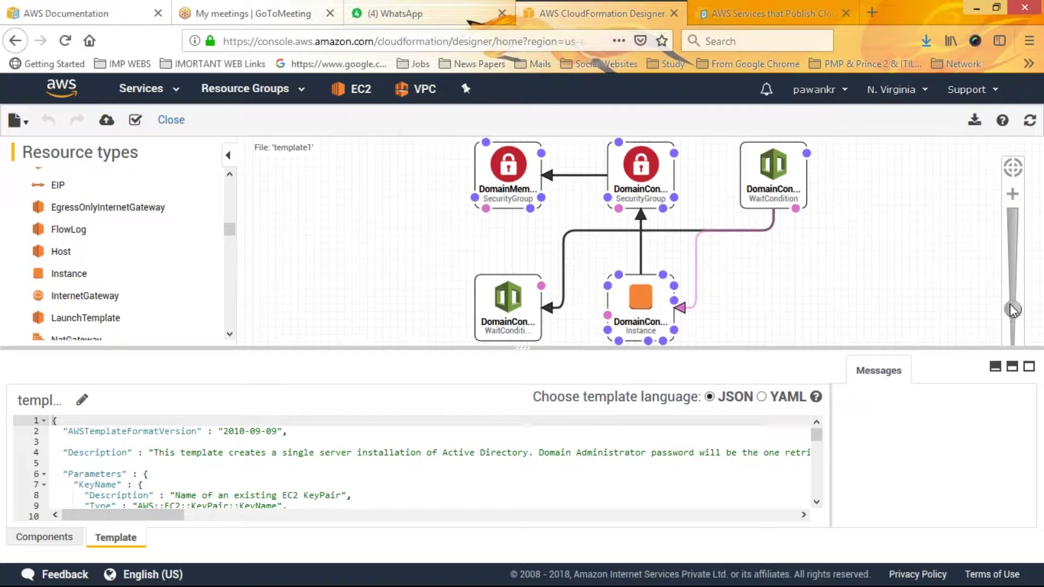
Fit the diagram to the canvas and inspect the Parameters JSON, including the KeyPair description.
{"action": "left_click", "coordinate": [1013, 325]}
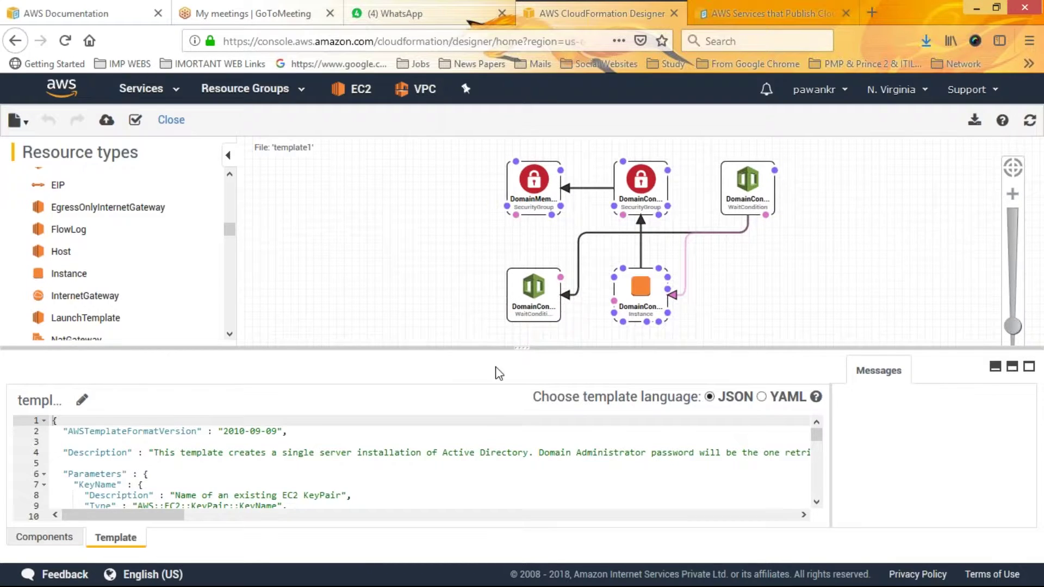
{"action": "left_click", "coordinate": [44, 538]}
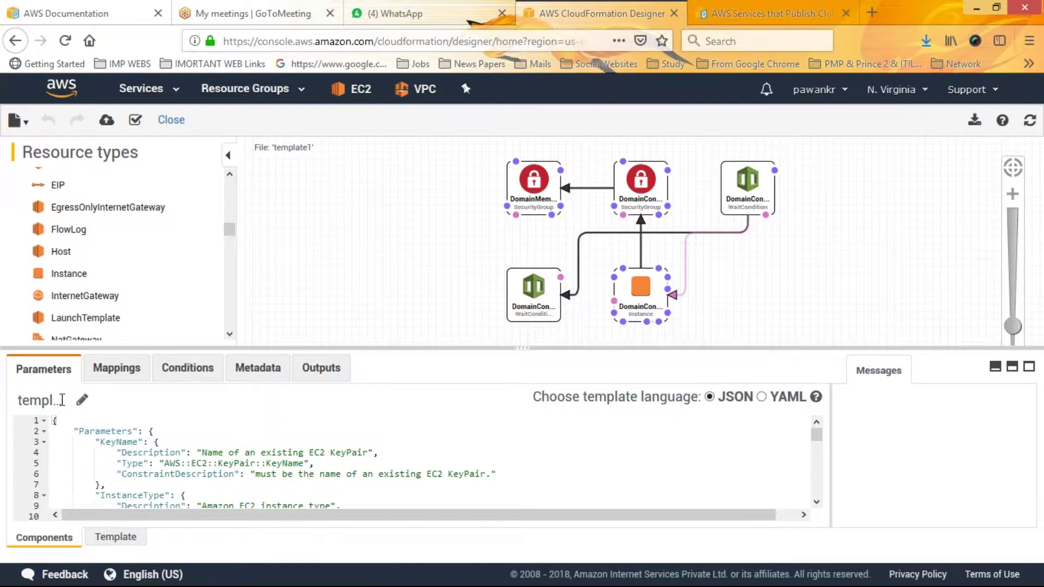
{"action": "left_click", "coordinate": [83, 400]}
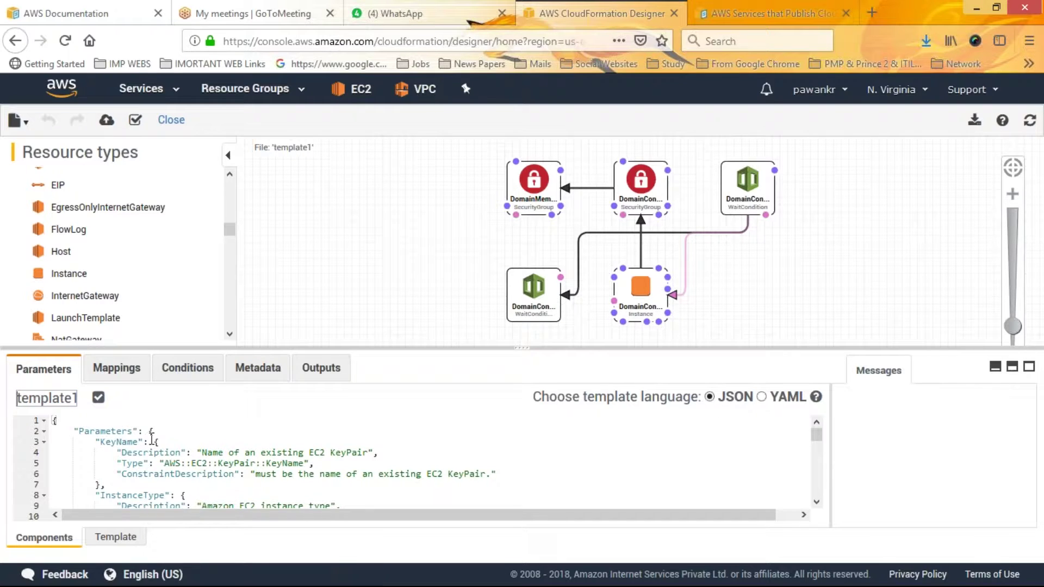
{"action": "left_click", "coordinate": [274, 433]}
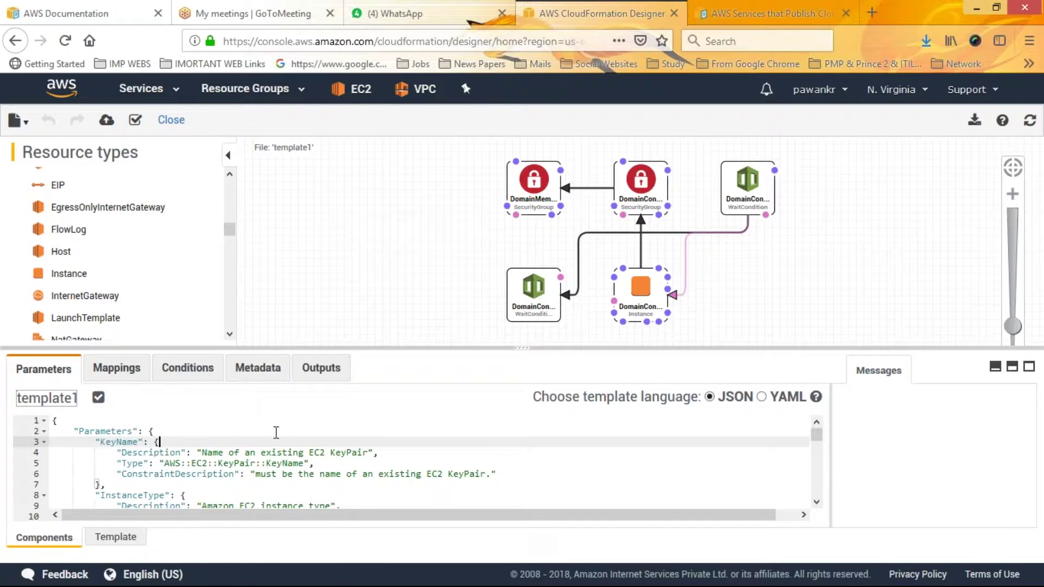
{"action": "left_click", "coordinate": [363, 453]}
{"action": "left_click_drag", "start_coordinate": [363, 452], "coordinate": [352, 455]}
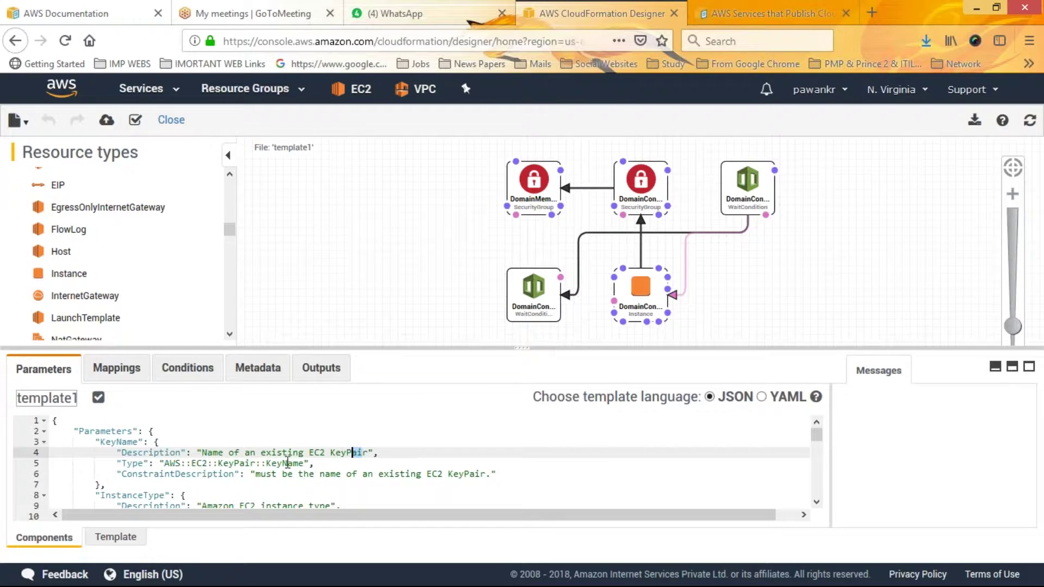
{"action": "left_click", "coordinate": [816, 502]}
{"action": "scroll", "coordinate": [817, 505], "scroll_direction": "down", "scroll_amount": 6}
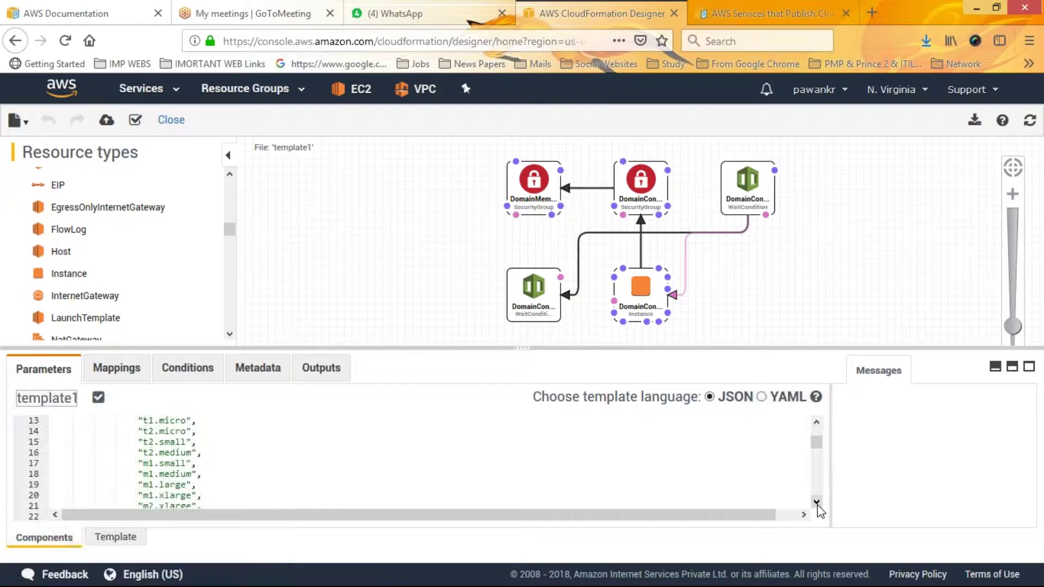
{"action": "scroll", "coordinate": [817, 505], "scroll_direction": "down", "scroll_amount": 12}
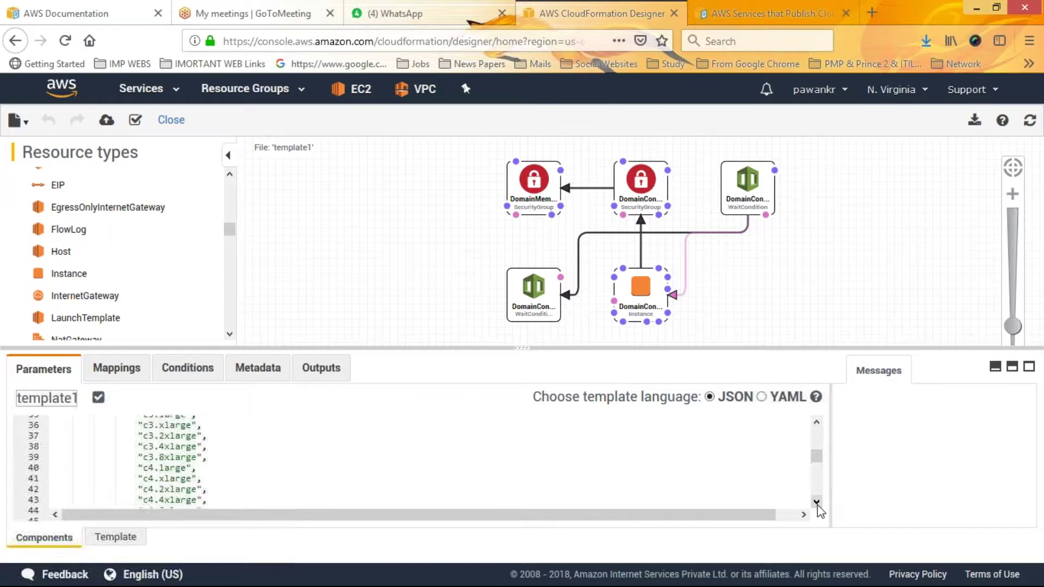
{"action": "scroll", "coordinate": [817, 504], "scroll_direction": "down", "scroll_amount": 7}
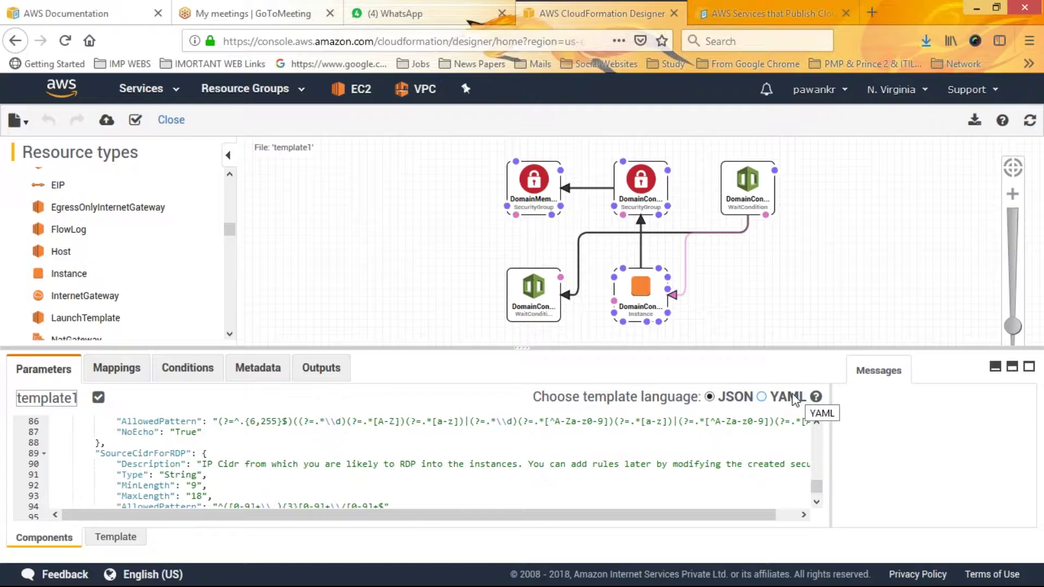
Browse the template's Mappings, Conditions, Metadata and Outputs sections.
{"action": "left_click", "coordinate": [133, 374]}
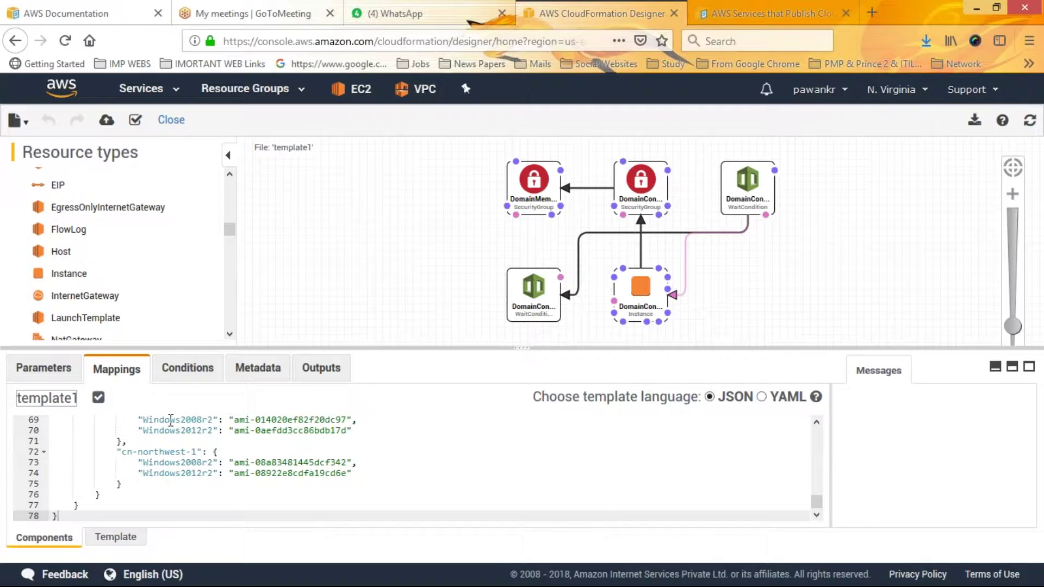
{"action": "left_click", "coordinate": [187, 368]}
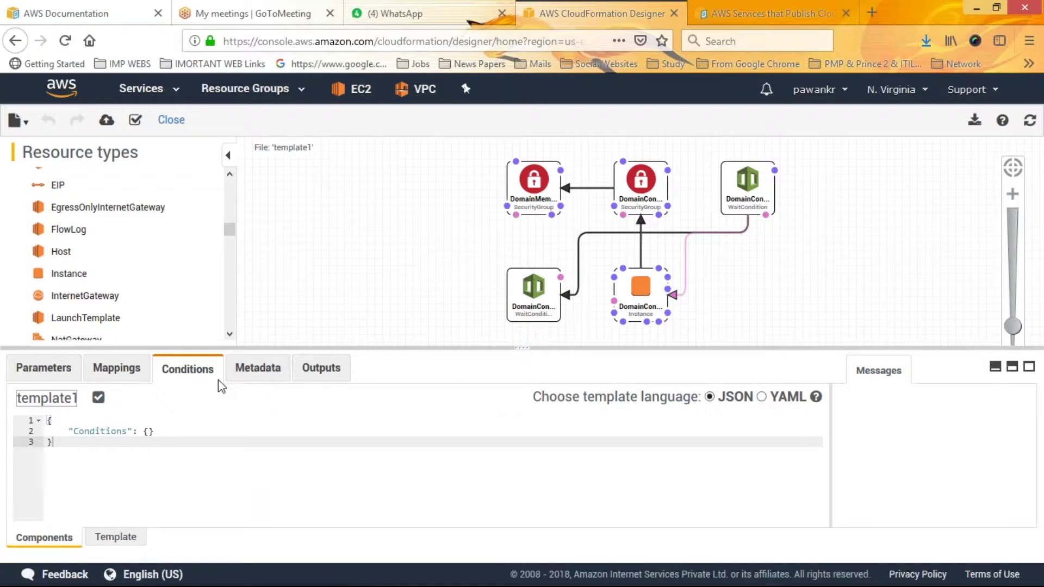
{"action": "left_click", "coordinate": [257, 369]}
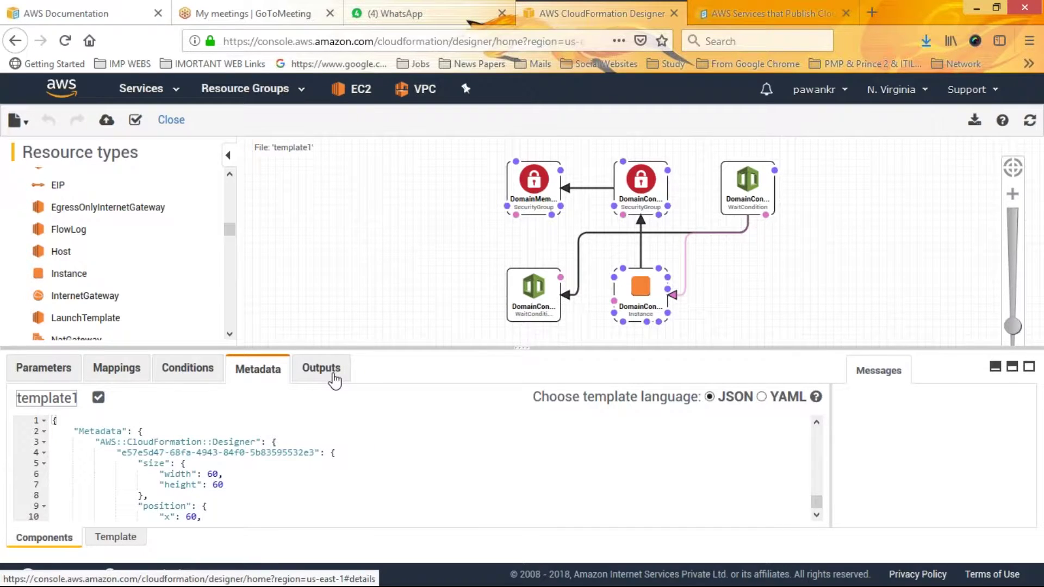
{"action": "left_click", "coordinate": [334, 380]}
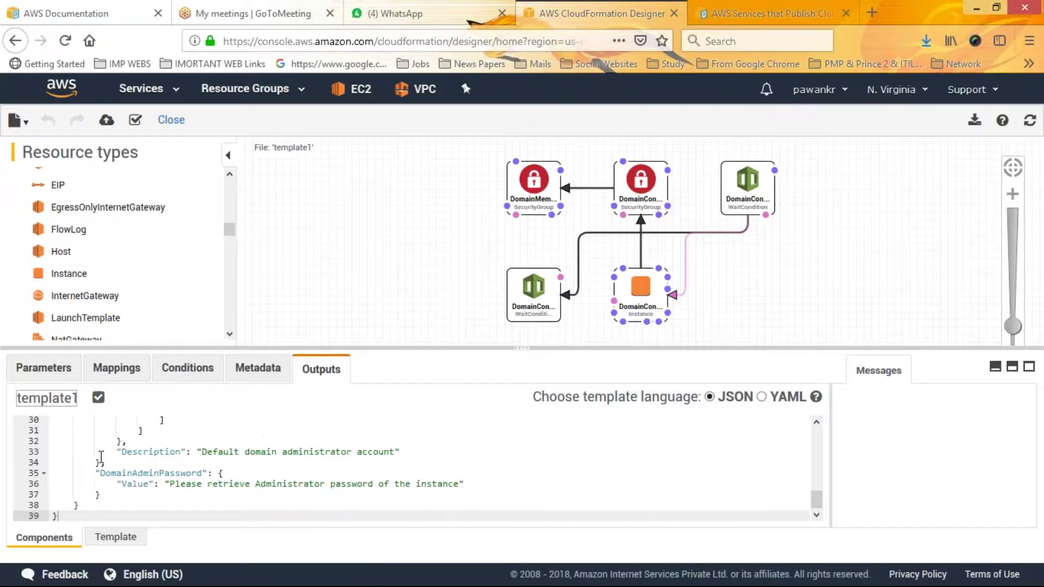
{"action": "left_click", "coordinate": [46, 373]}
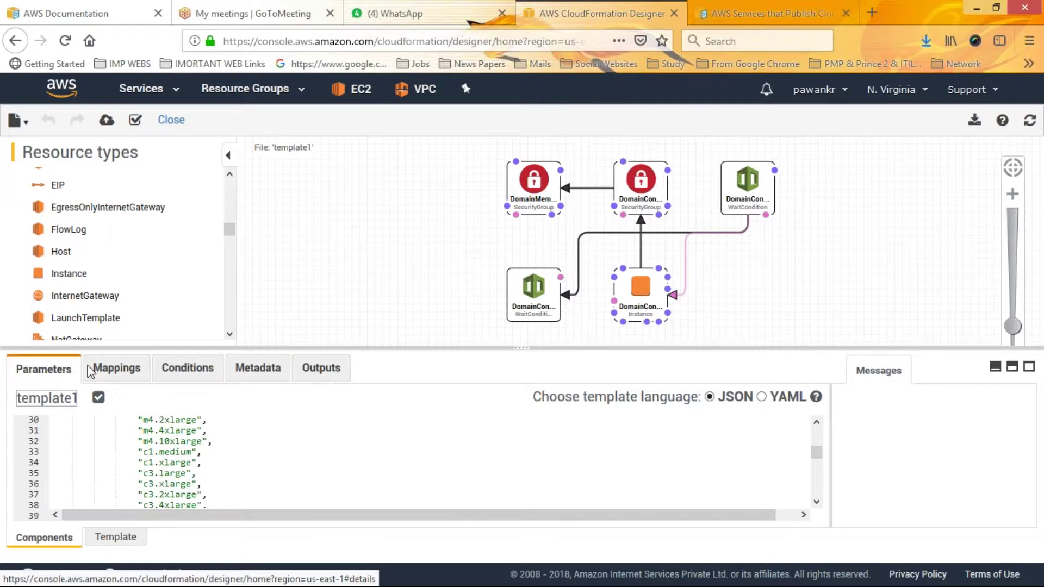
{"action": "left_click", "coordinate": [108, 375]}
{"action": "left_click", "coordinate": [188, 369]}
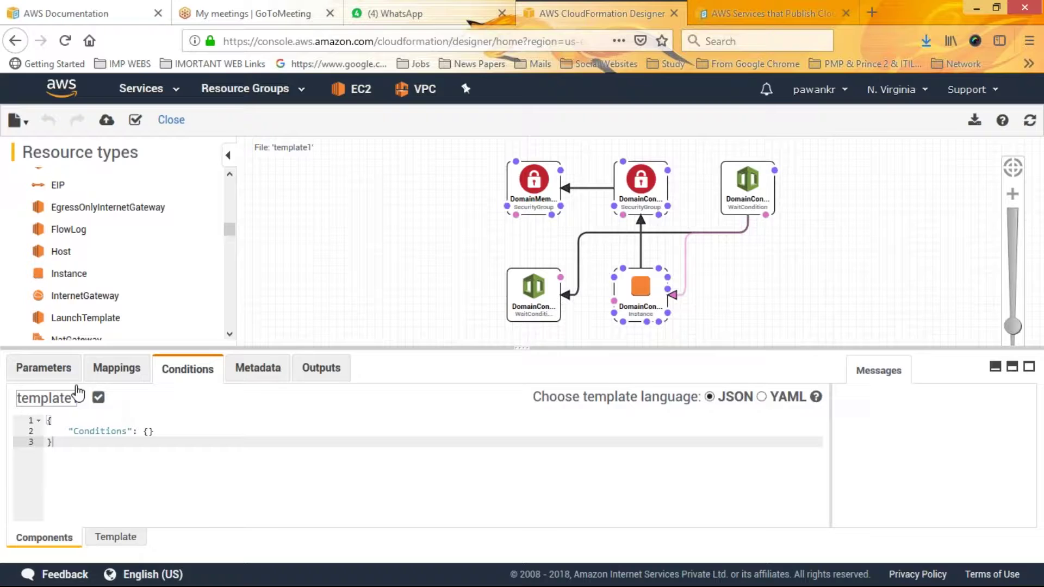
Return to the Parameters section and read it through to the last line.
{"action": "left_click", "coordinate": [43, 368]}
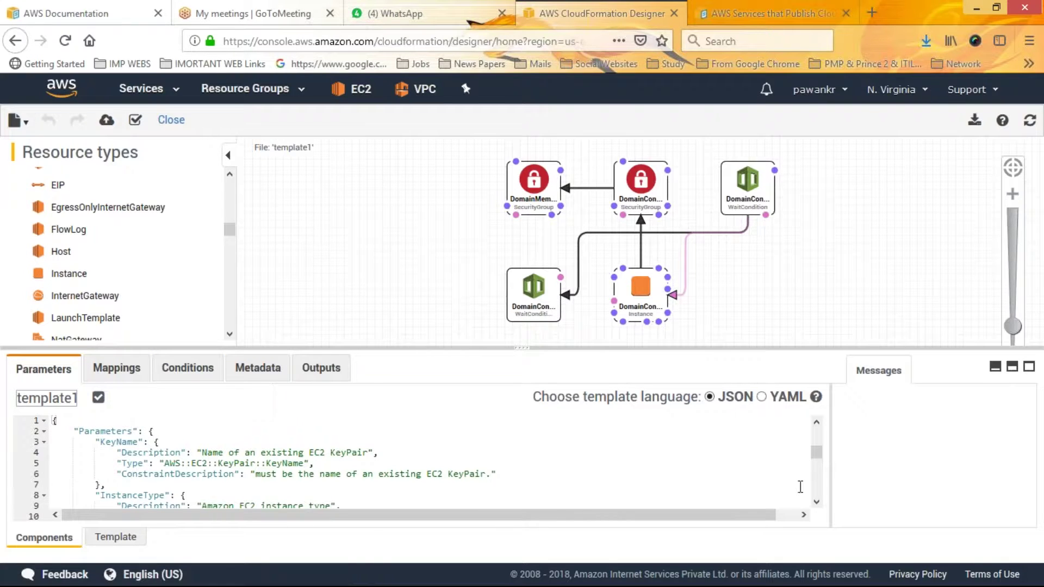
{"action": "scroll", "coordinate": [820, 503], "scroll_direction": "down", "scroll_amount": 15}
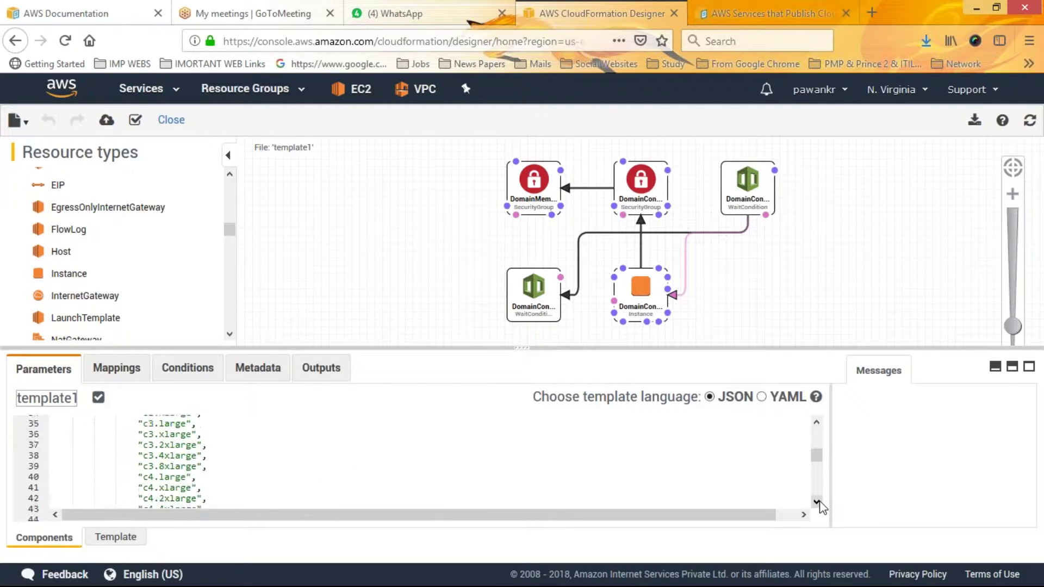
{"action": "scroll", "coordinate": [821, 506], "scroll_direction": "down", "scroll_amount": 5}
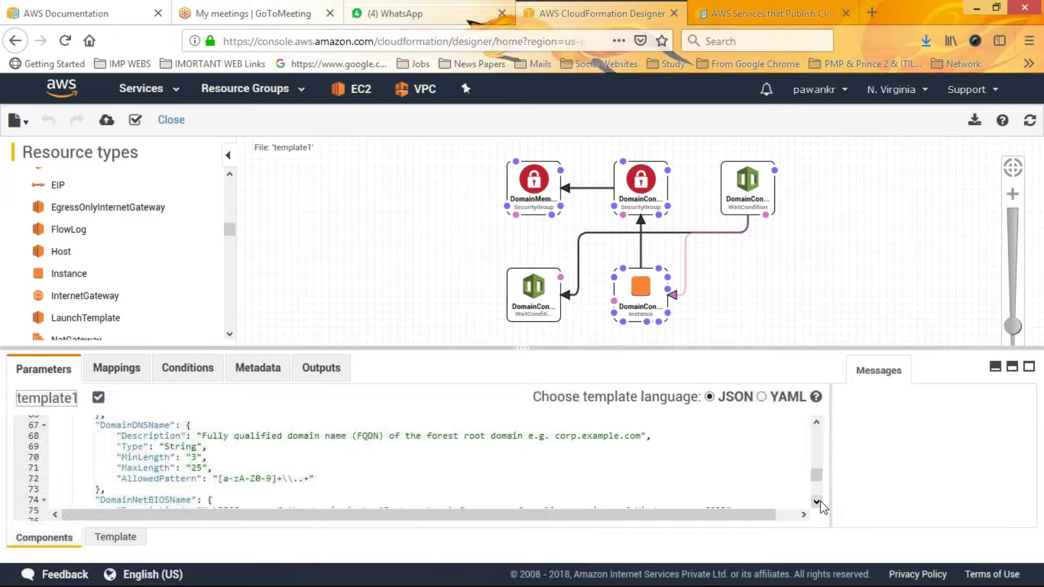
{"action": "scroll", "coordinate": [821, 505], "scroll_direction": "down", "scroll_amount": 1}
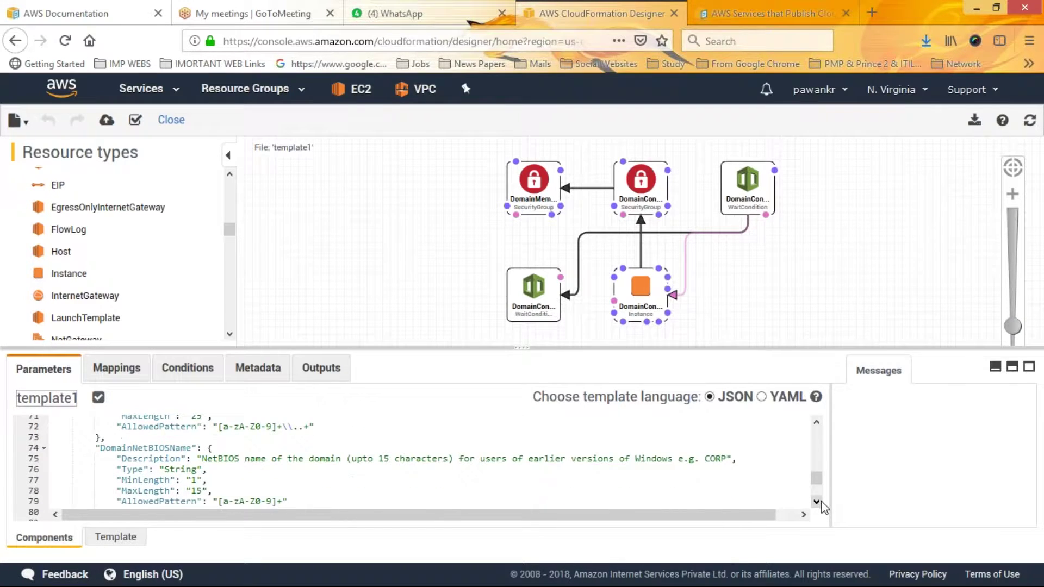
{"action": "scroll", "coordinate": [821, 506], "scroll_direction": "down", "scroll_amount": 2}
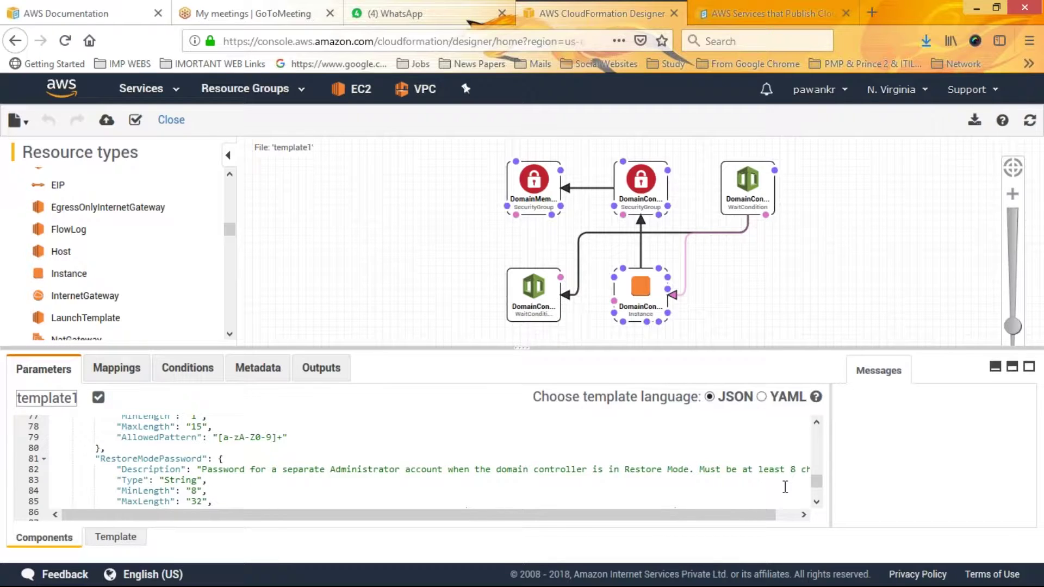
{"action": "scroll", "coordinate": [818, 505], "scroll_direction": "down", "scroll_amount": 4}
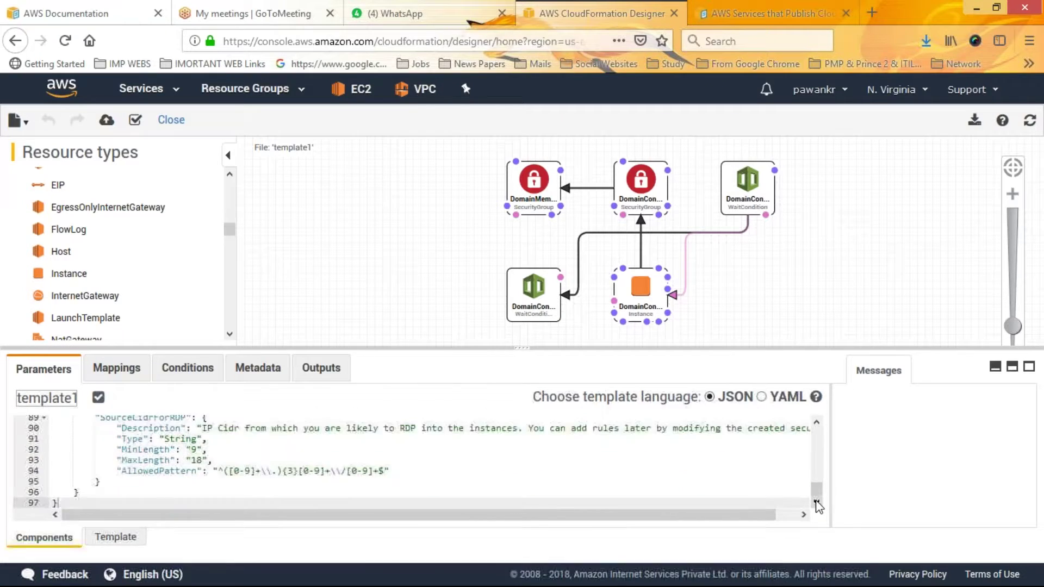
In the full template JSON, change DomainDNSName's MinLength on line 24 to 5.
{"action": "left_click", "coordinate": [119, 538]}
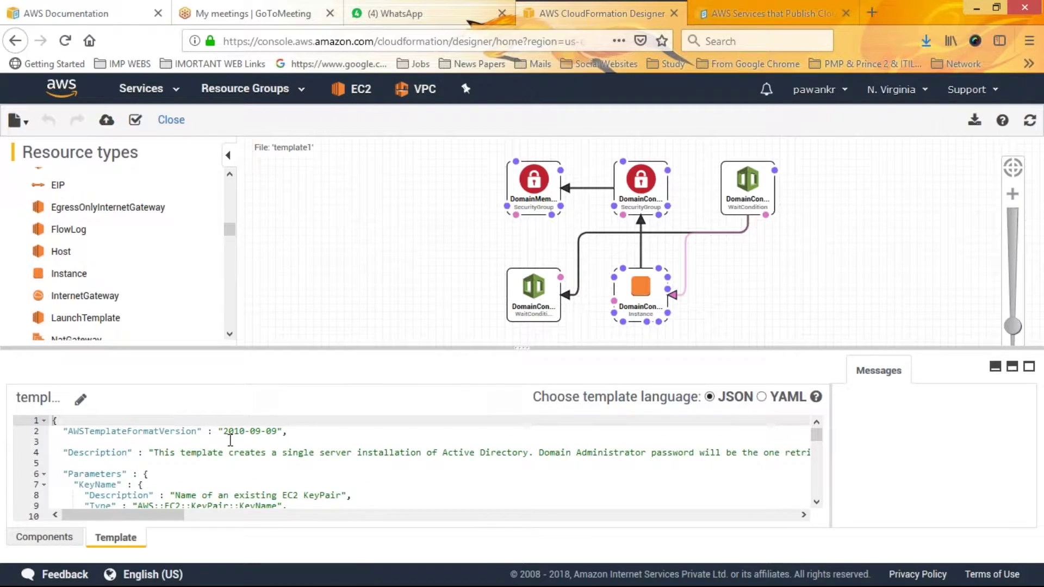
{"action": "left_click_drag", "start_coordinate": [278, 431], "coordinate": [225, 435]}
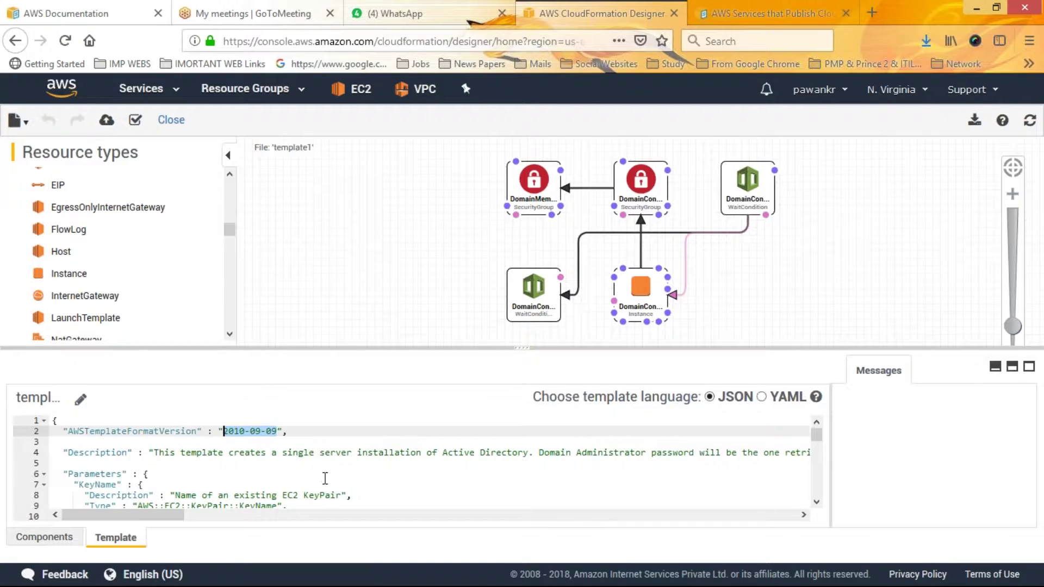
{"action": "scroll", "coordinate": [818, 505], "scroll_direction": "down", "scroll_amount": 6}
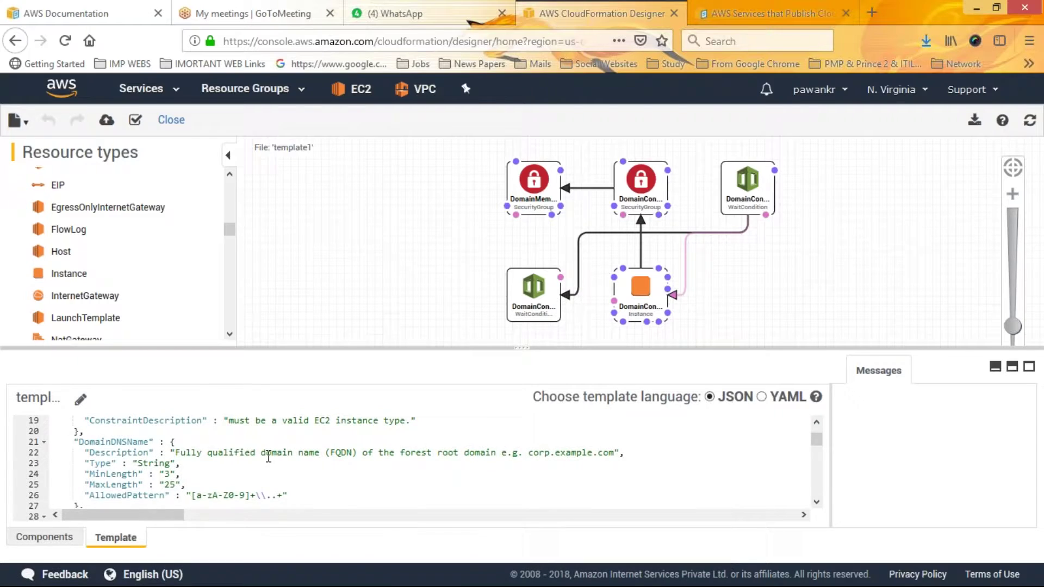
{"action": "left_click_drag", "start_coordinate": [188, 454], "coordinate": [275, 465]}
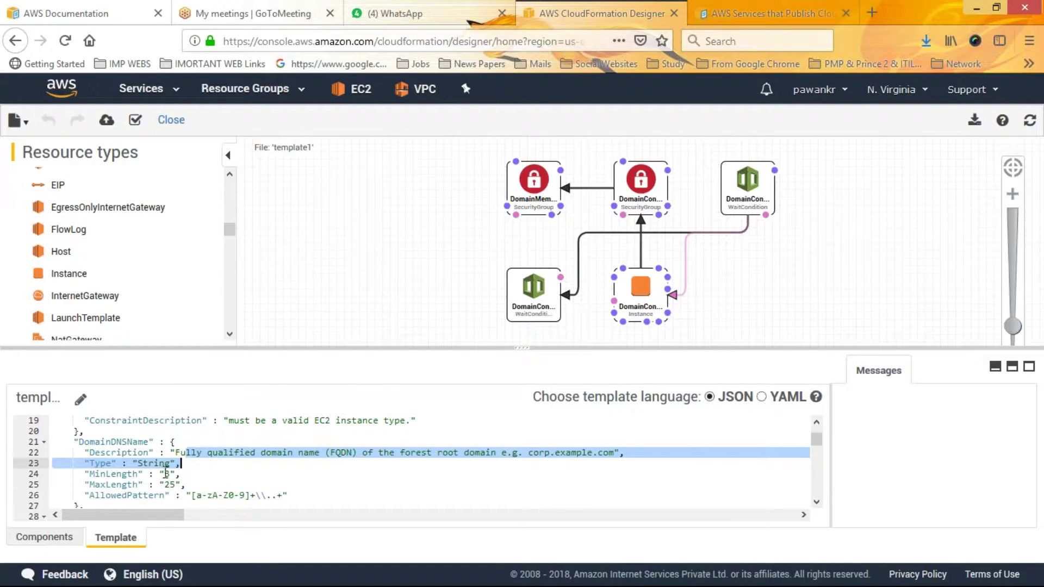
{"action": "left_click", "coordinate": [171, 474]}
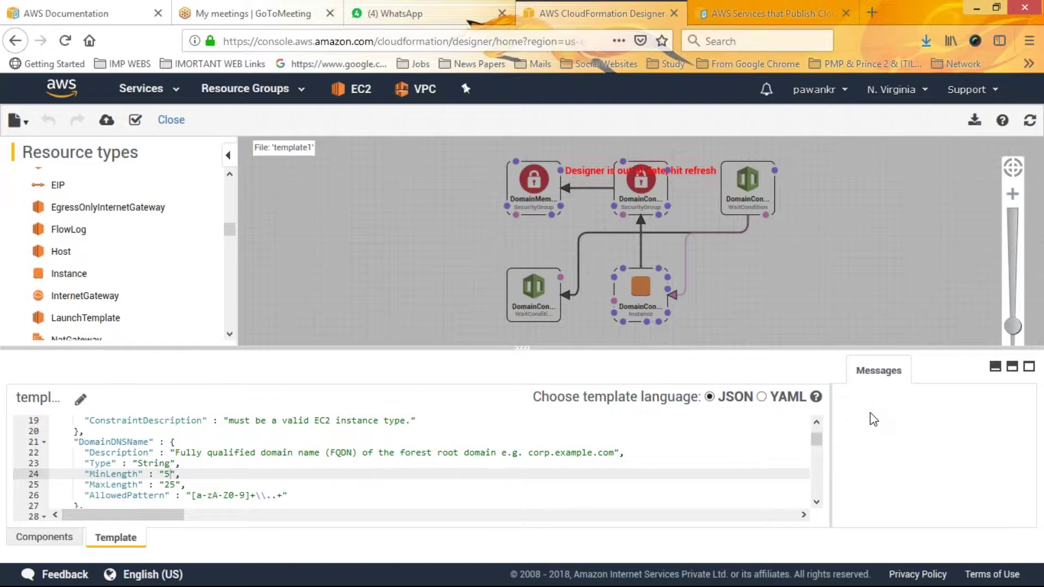
{"action": "mouse_move", "coordinate": [707, 233]}
{"action": "scroll", "coordinate": [818, 505], "scroll_direction": "down", "scroll_amount": 10}
{"action": "scroll", "coordinate": [817, 505], "scroll_direction": "down", "scroll_amount": 9}
{"action": "scroll", "coordinate": [817, 509], "scroll_direction": "down", "scroll_amount": 7}
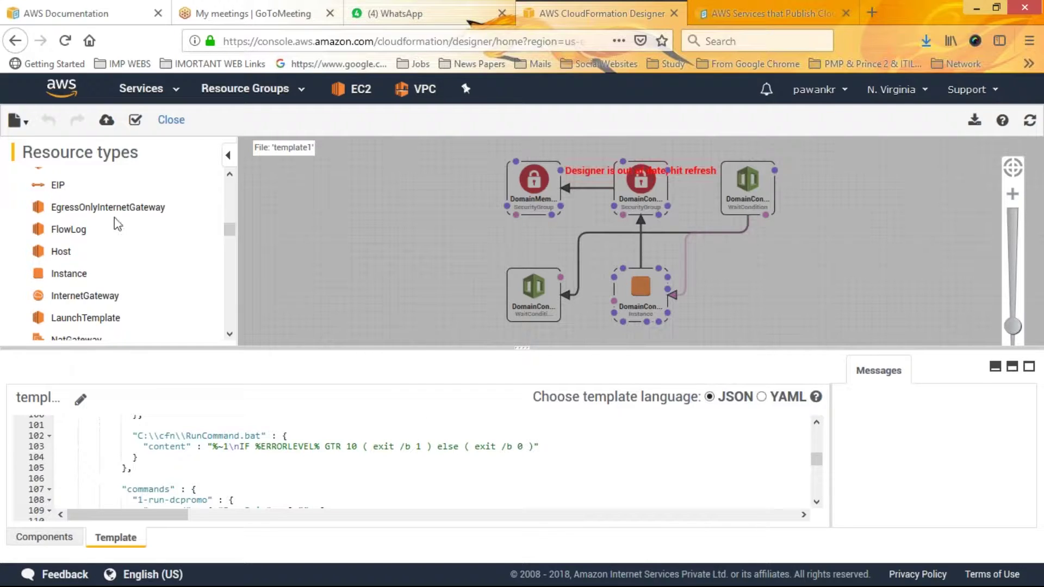
Validate the edited template twice, then launch the Create stack wizard with it.
{"action": "left_click", "coordinate": [16, 121]}
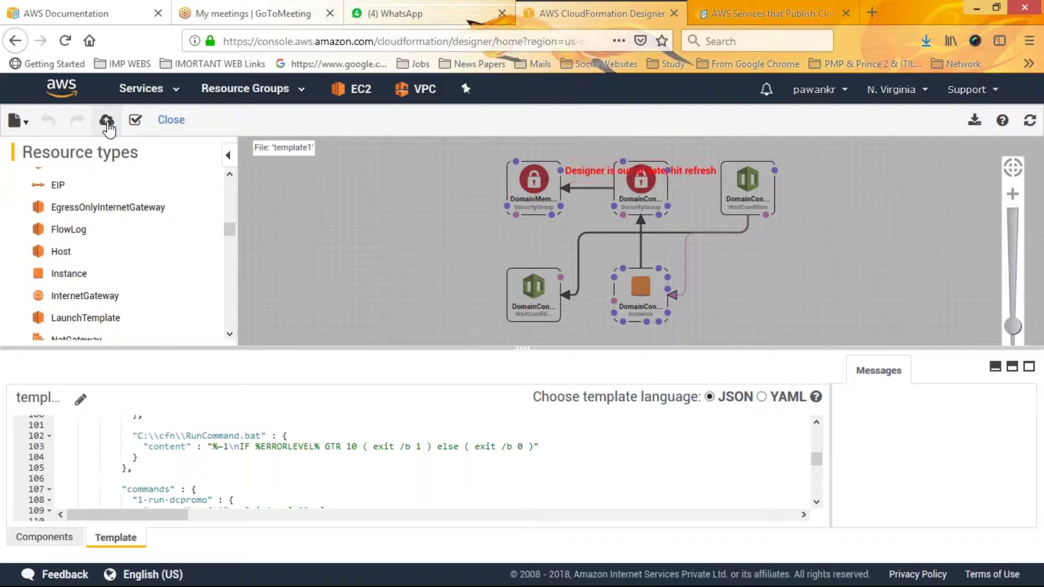
{"action": "left_click", "coordinate": [135, 122]}
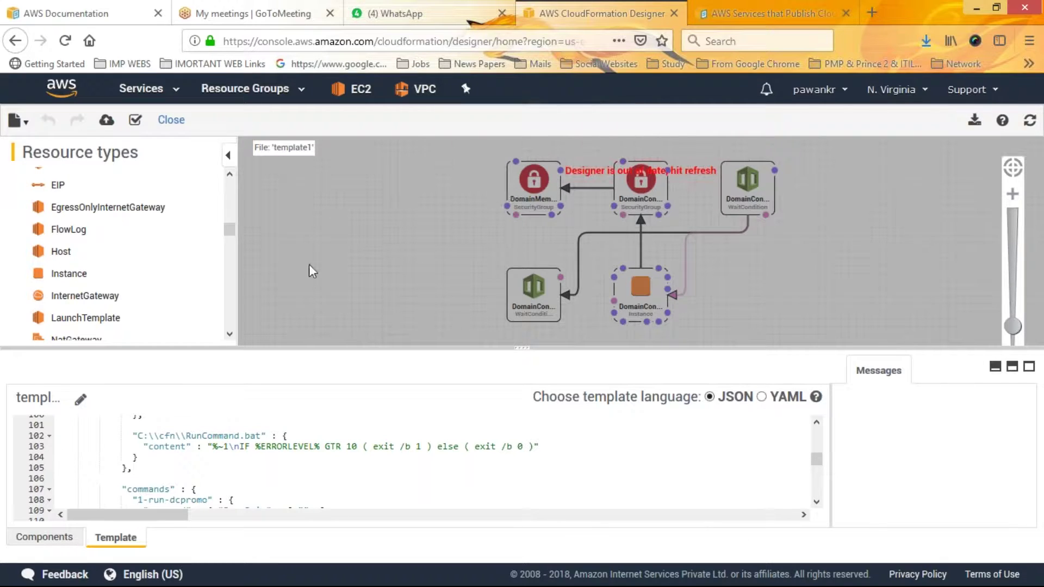
{"action": "left_click", "coordinate": [136, 123]}
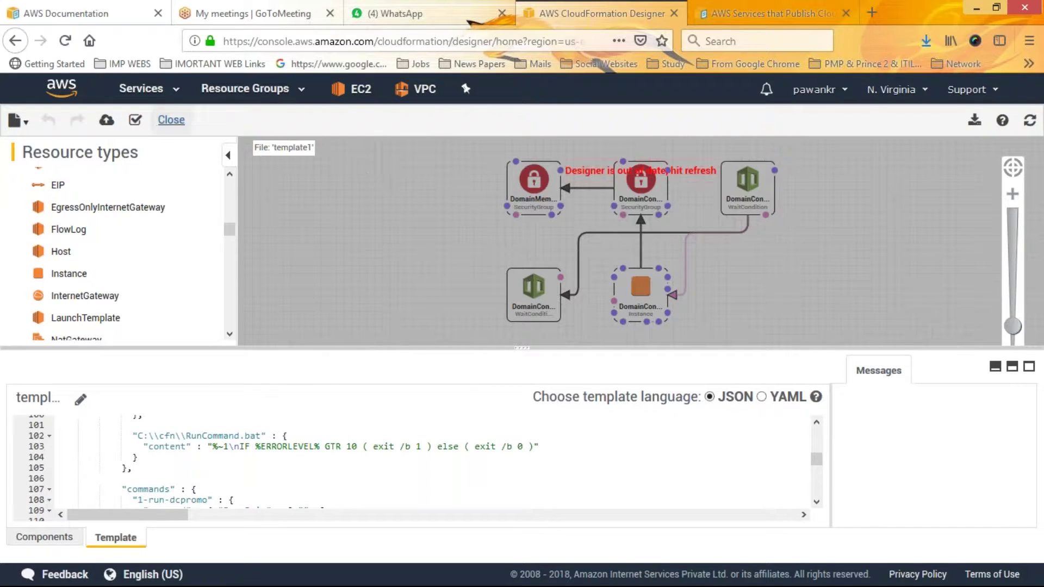
{"action": "left_click", "coordinate": [106, 121]}
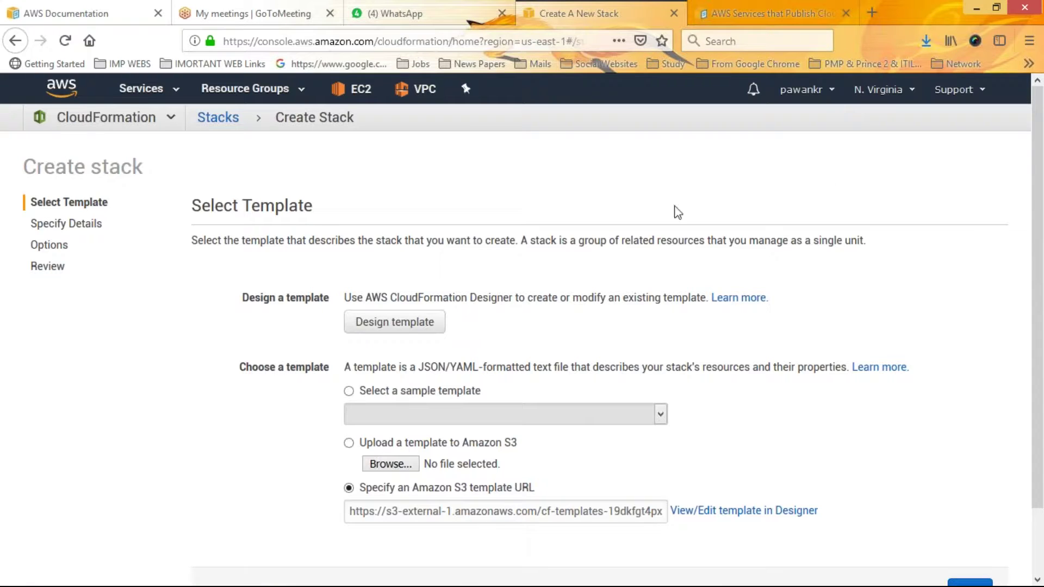
Check the region list and try Upload a template to Amazon S3, cancelling the file picker.
{"action": "left_click", "coordinate": [883, 95]}
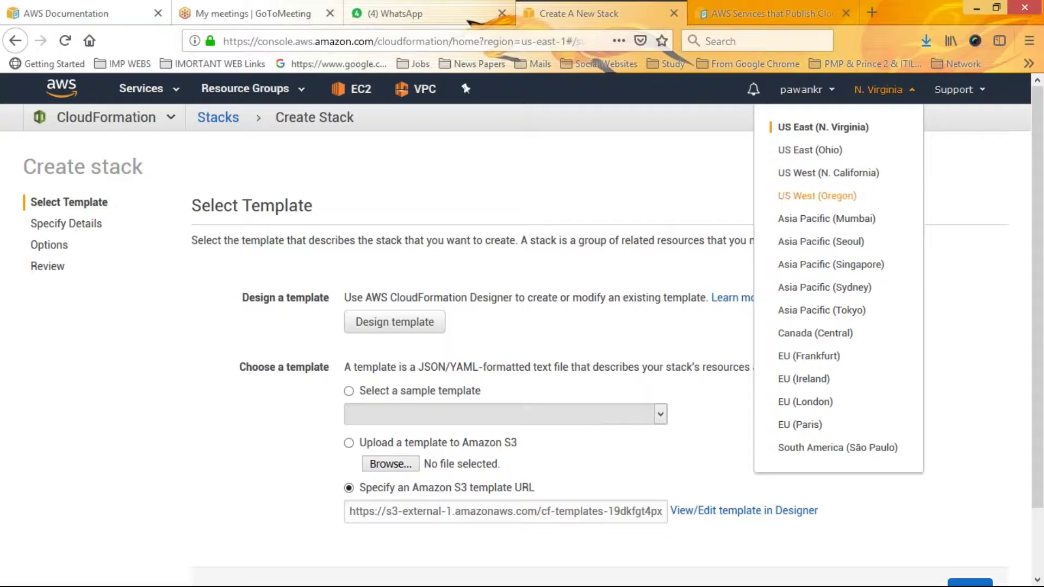
{"action": "left_click", "coordinate": [603, 184]}
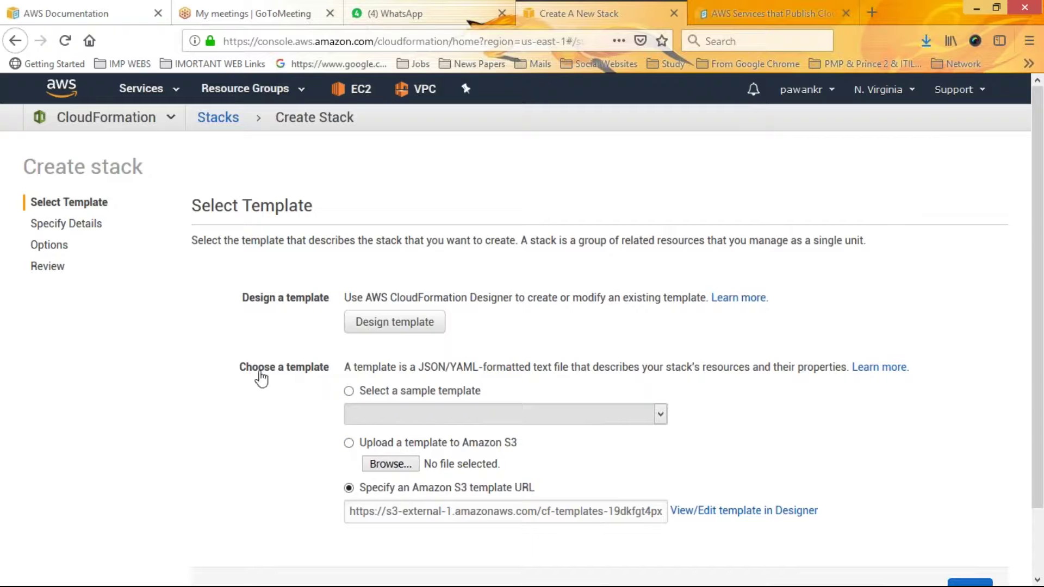
{"action": "left_click", "coordinate": [348, 442]}
{"action": "left_click", "coordinate": [390, 464]}
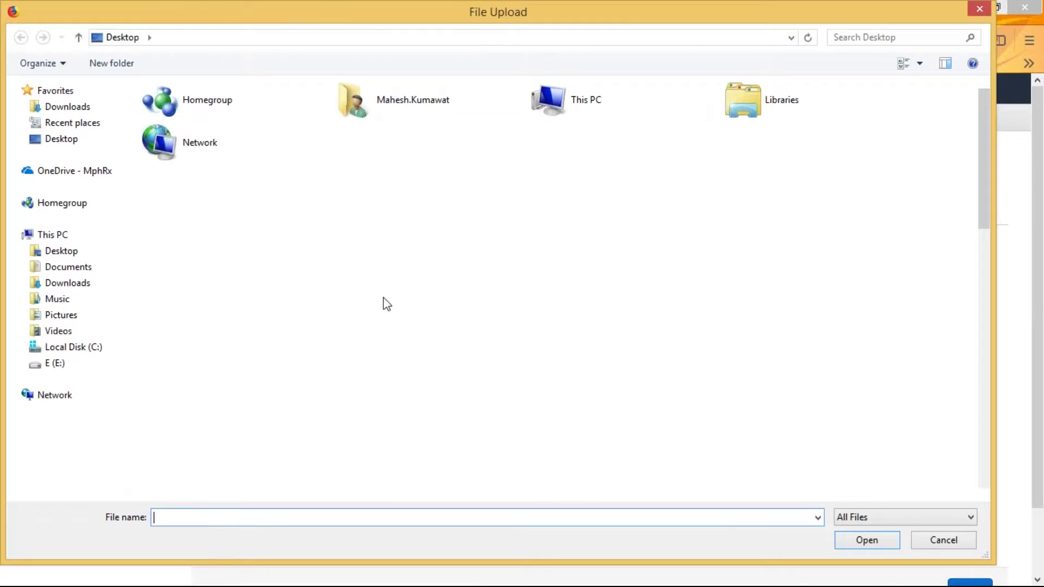
{"action": "left_click", "coordinate": [934, 538]}
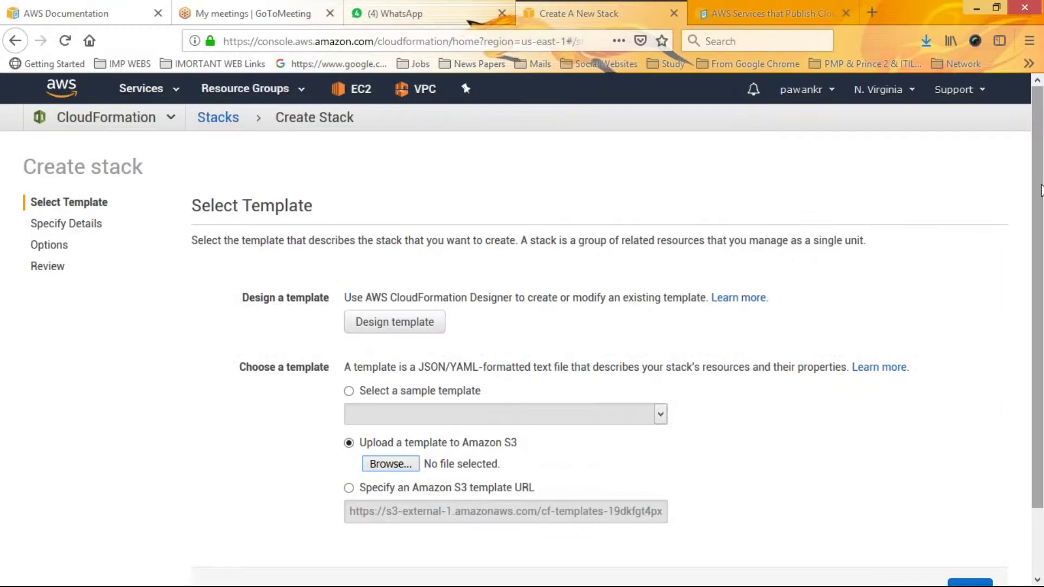
Choose Design template to return to a blank CloudFormation Designer.
{"action": "scroll", "coordinate": [1042, 291], "scroll_direction": "down", "scroll_amount": 2}
{"action": "scroll", "coordinate": [1042, 291], "scroll_direction": "down", "scroll_amount": 1}
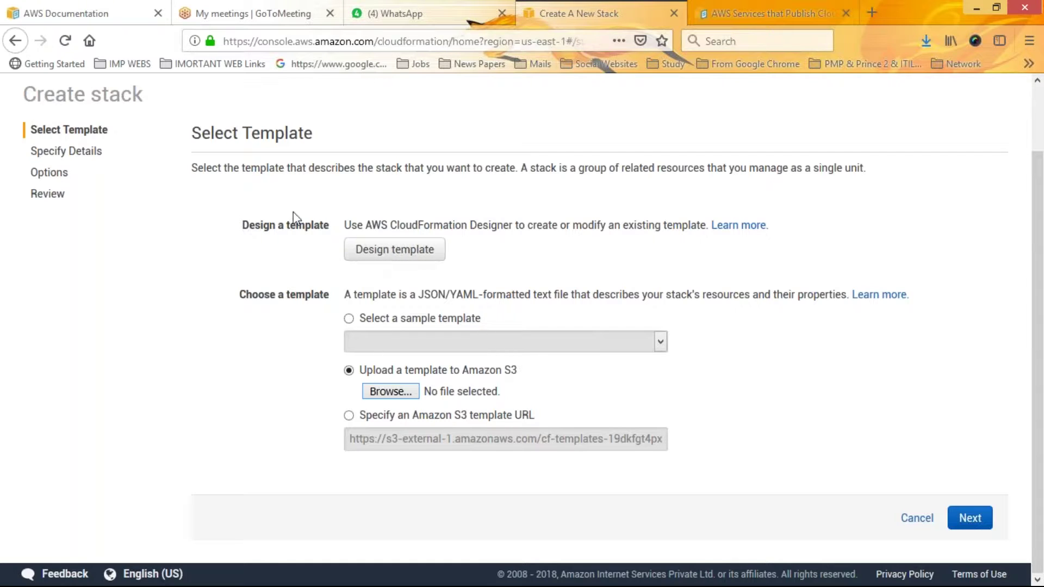
{"action": "left_click", "coordinate": [392, 250]}
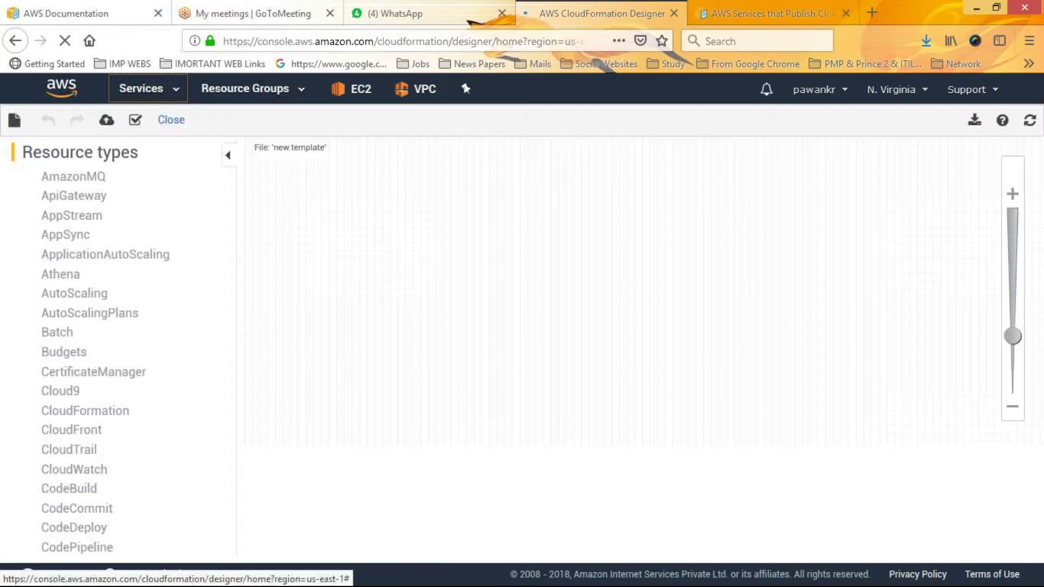
Go to CloudFormation from Services history, confirming Leave Page to exit Designer.
{"action": "left_click", "coordinate": [143, 88]}
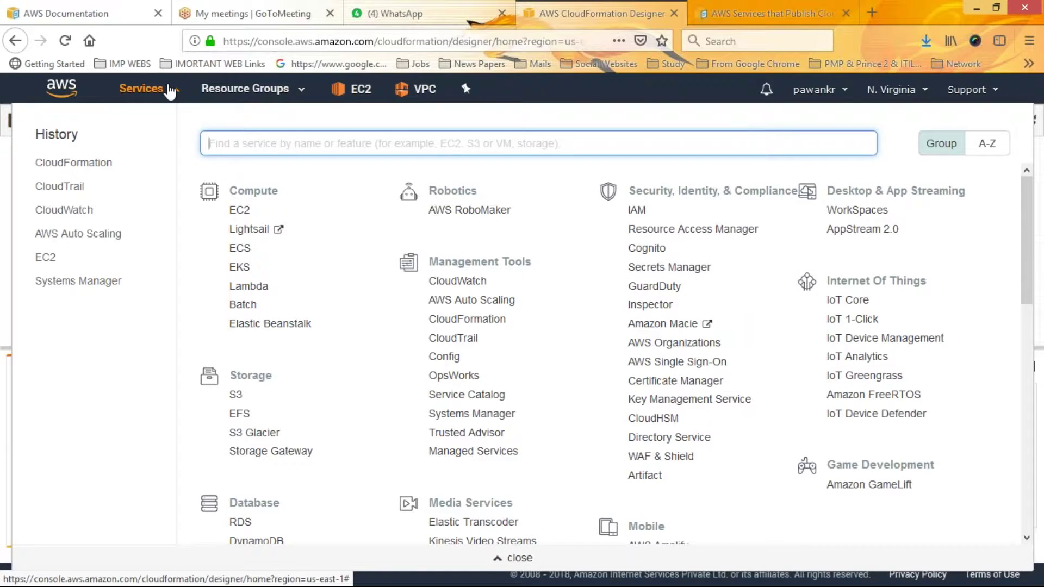
{"action": "left_click", "coordinate": [73, 162]}
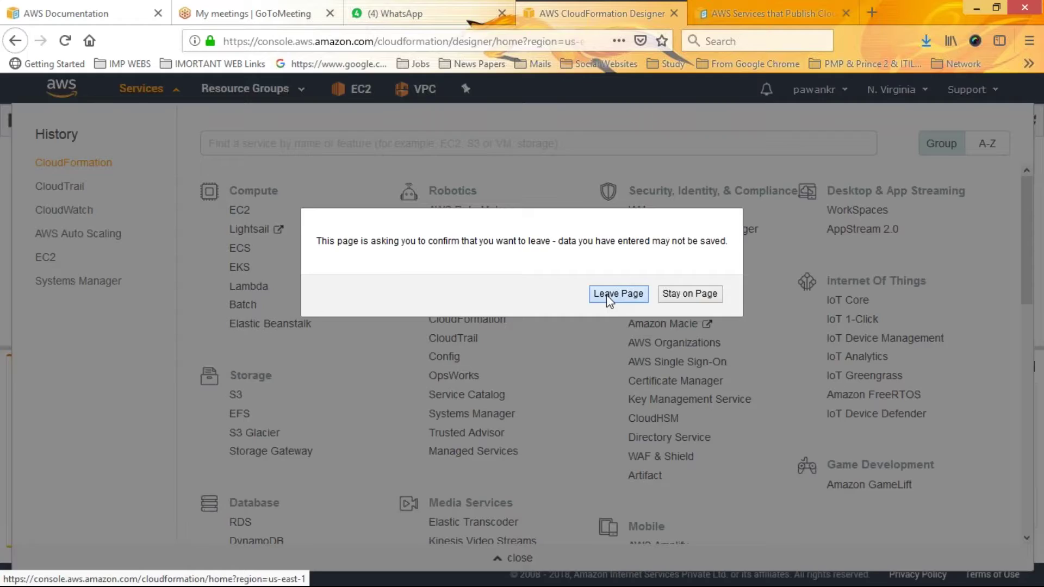
{"action": "left_click", "coordinate": [605, 295]}
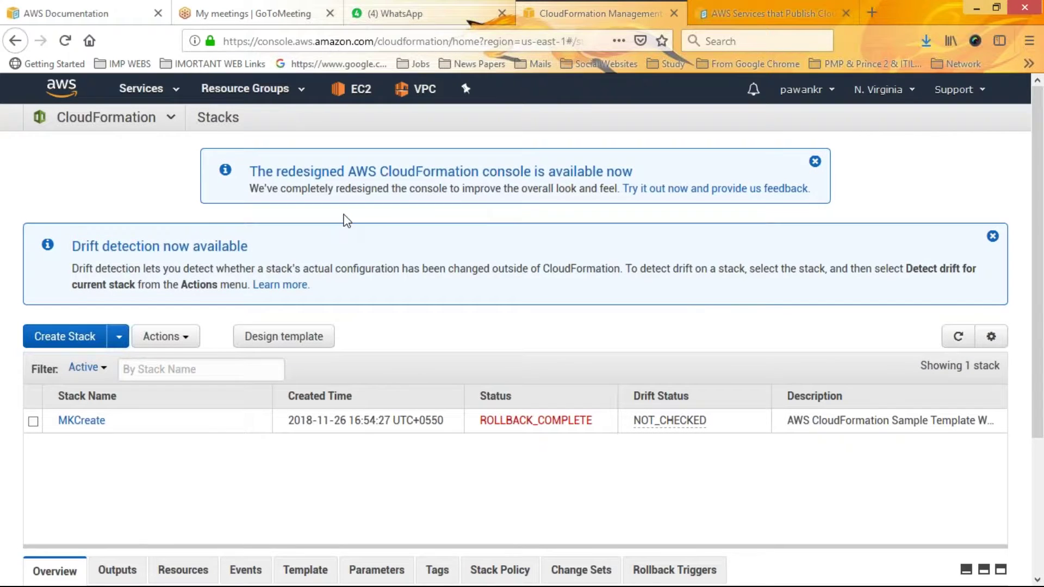
Start creating a new stack from the CloudFormation stacks page.
{"action": "left_click", "coordinate": [88, 117]}
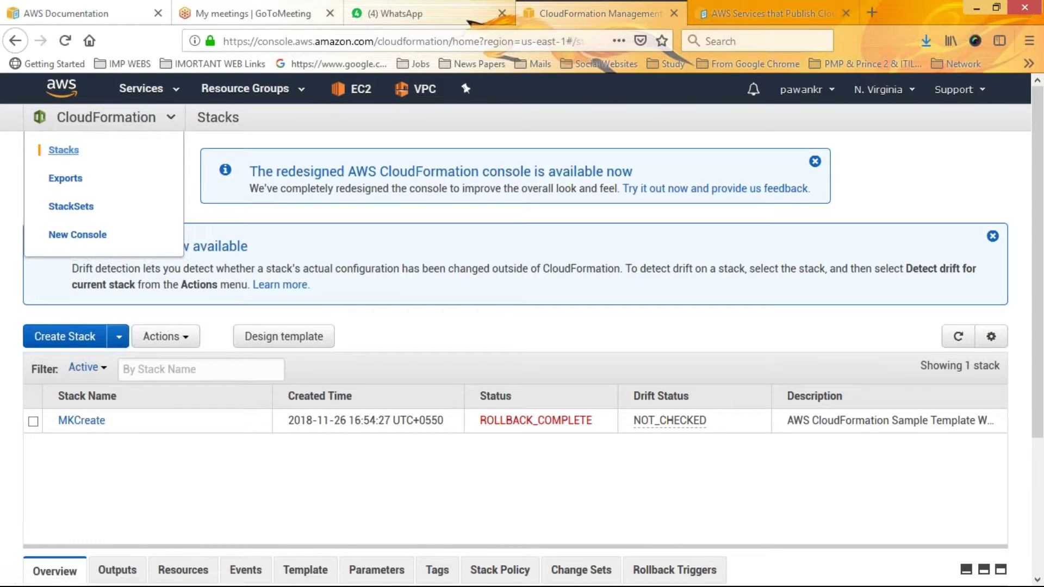
{"action": "left_click", "coordinate": [93, 126]}
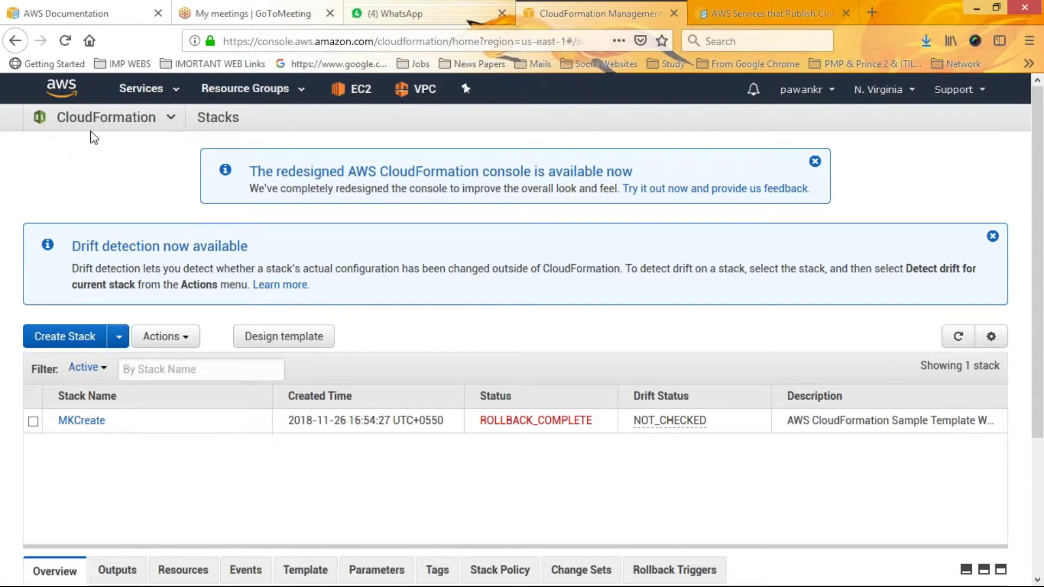
{"action": "left_click", "coordinate": [78, 346]}
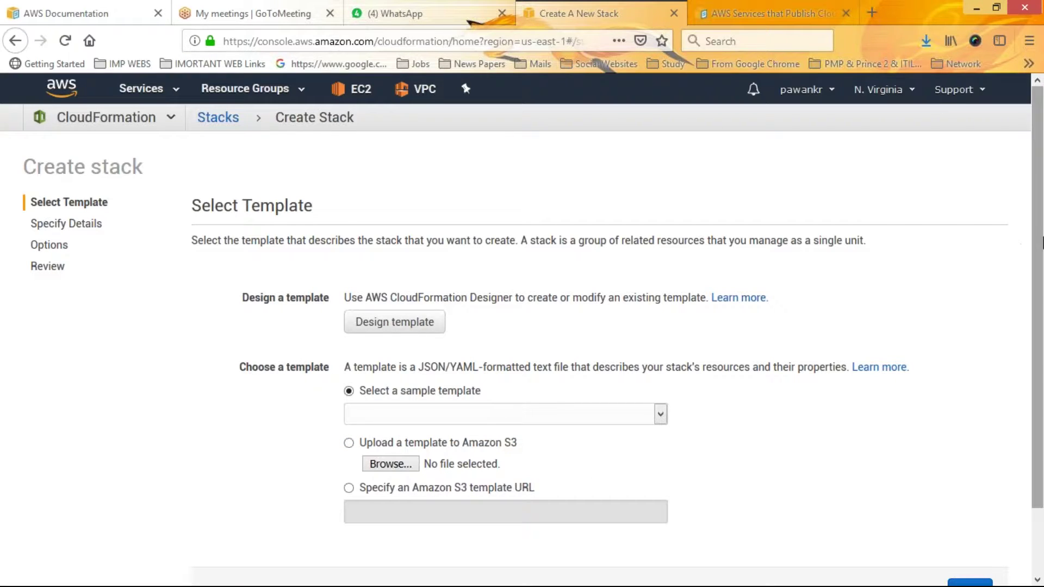
{"action": "scroll", "coordinate": [1043, 311], "scroll_direction": "down", "scroll_amount": 2}
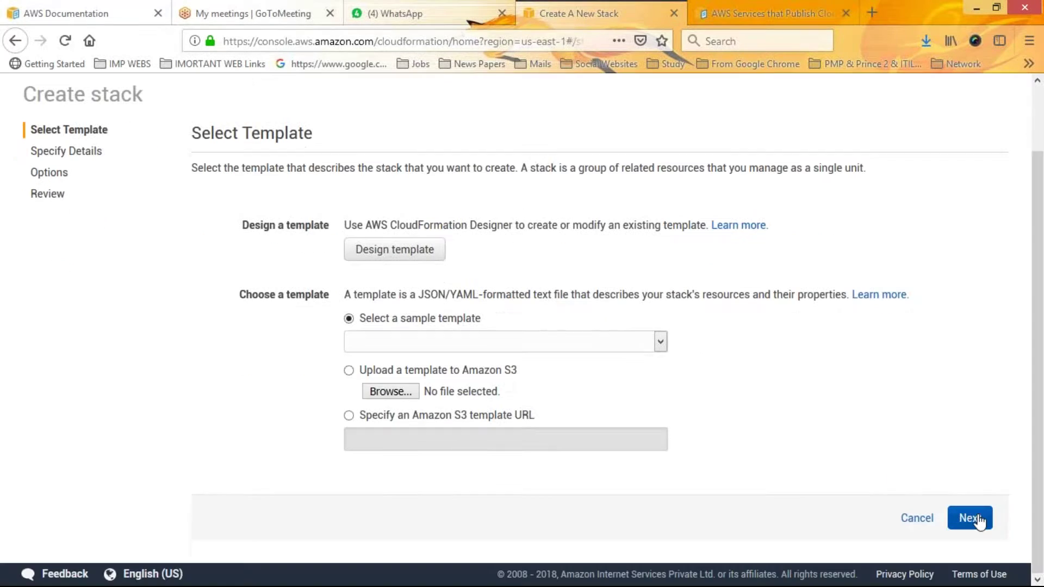
{"action": "left_click", "coordinate": [979, 523]}
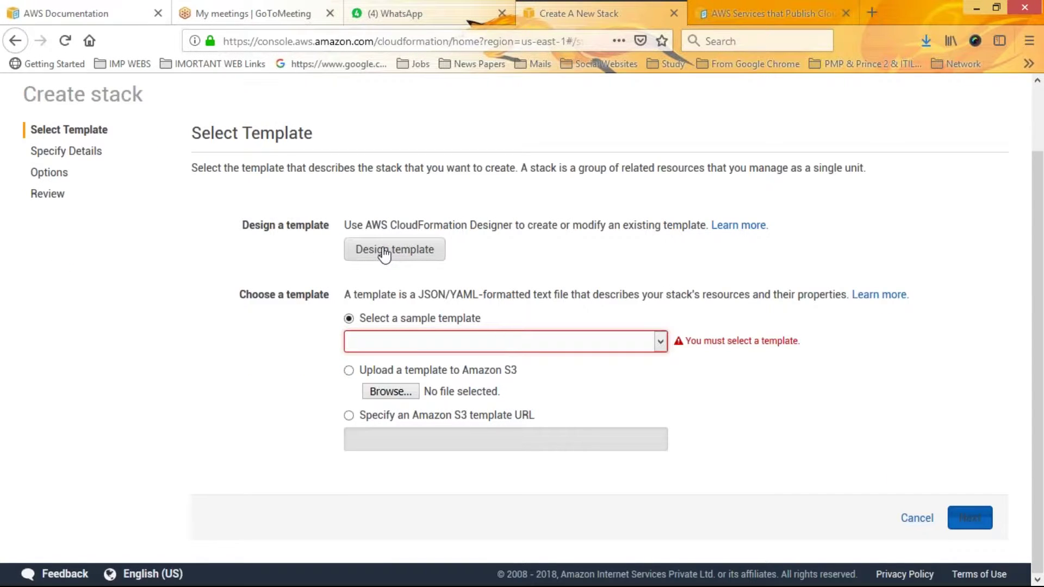
Select the WordPress blog sample template and continue to Specify Details.
{"action": "left_click", "coordinate": [650, 336]}
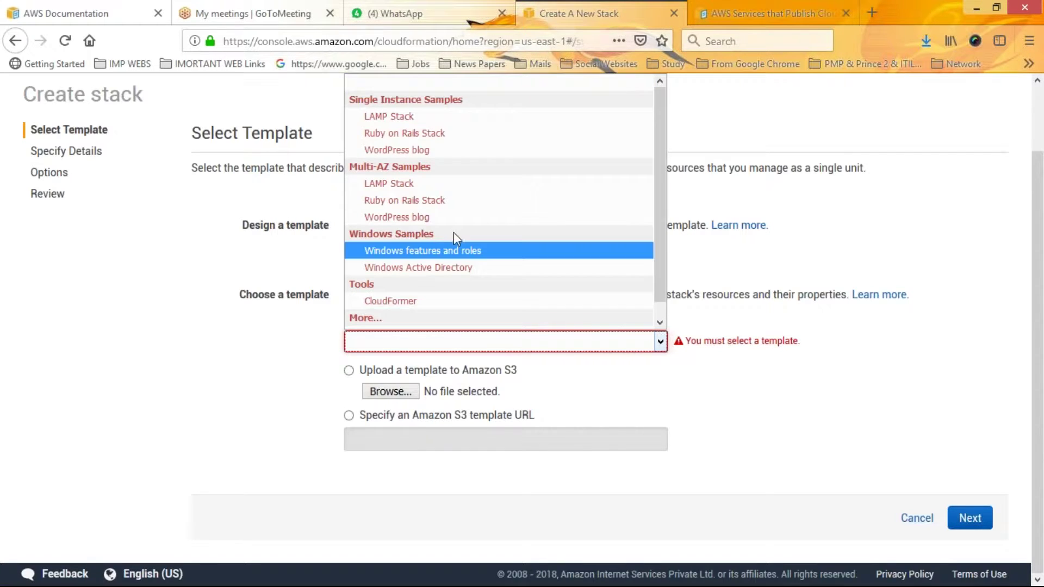
{"action": "left_click_drag", "start_coordinate": [661, 175], "coordinate": [661, 216]}
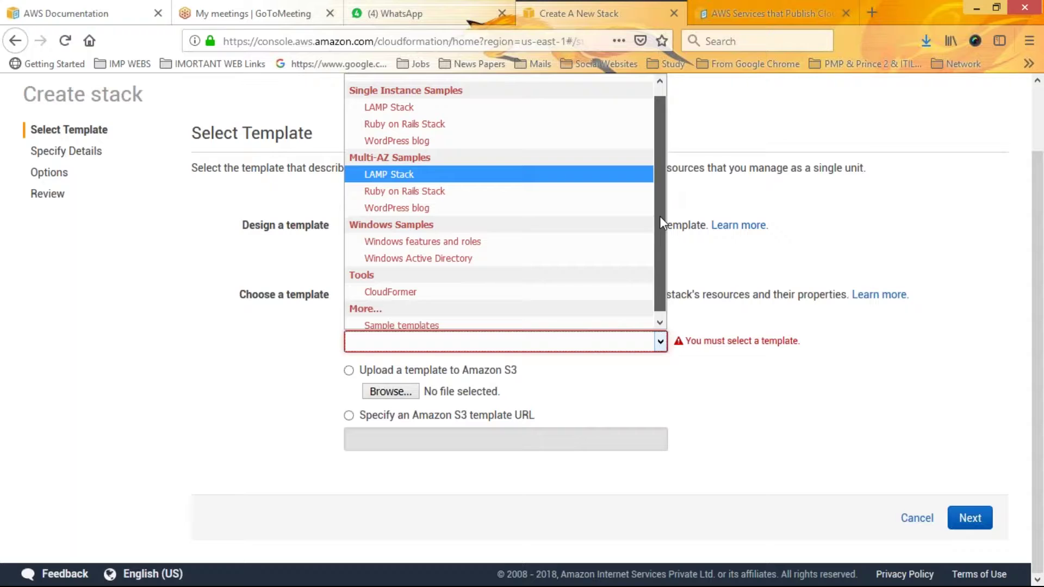
{"action": "scroll", "coordinate": [653, 181], "scroll_direction": "up", "scroll_amount": 1}
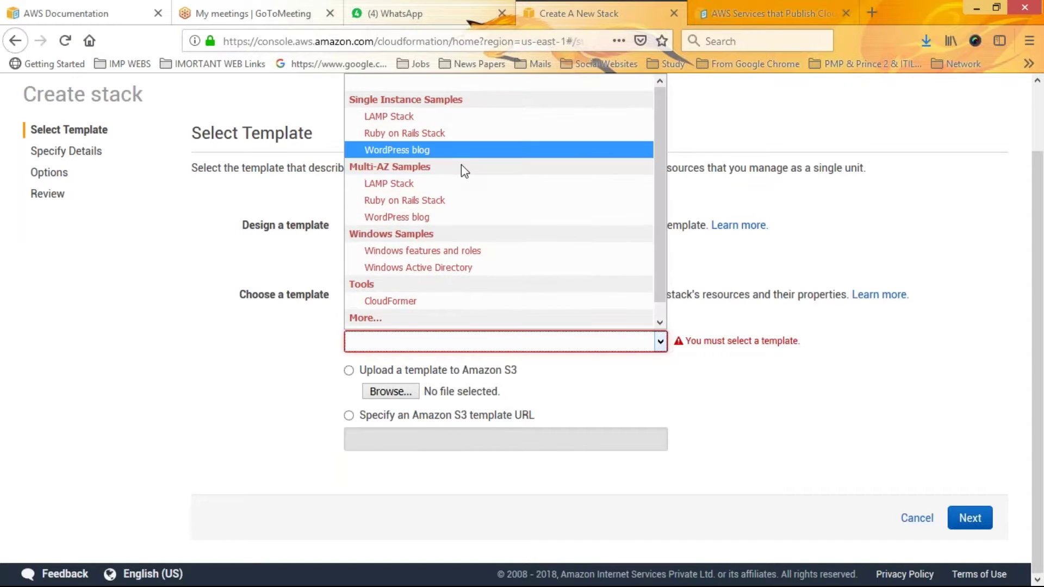
{"action": "left_click", "coordinate": [395, 218]}
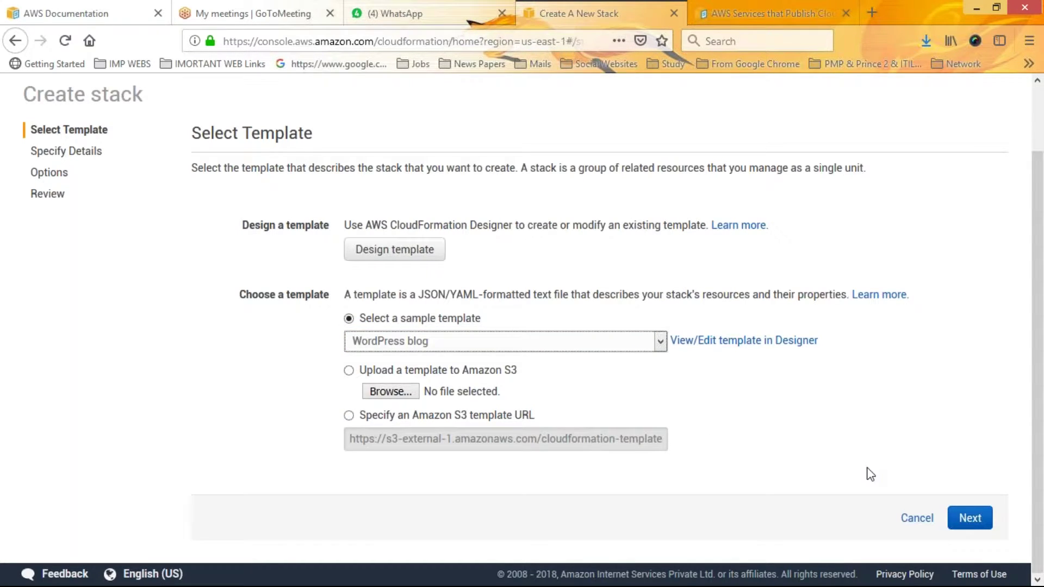
{"action": "left_click", "coordinate": [963, 520]}
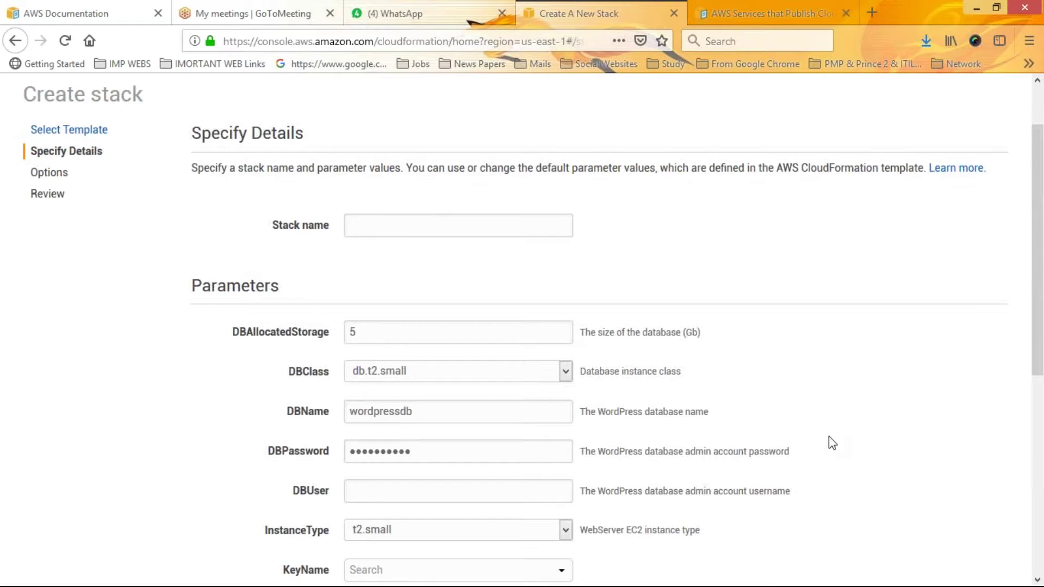
Enter MKCreate27-11-2018 as the stack name.
{"action": "left_click", "coordinate": [386, 235]}
{"action": "type", "text": "MKC"}
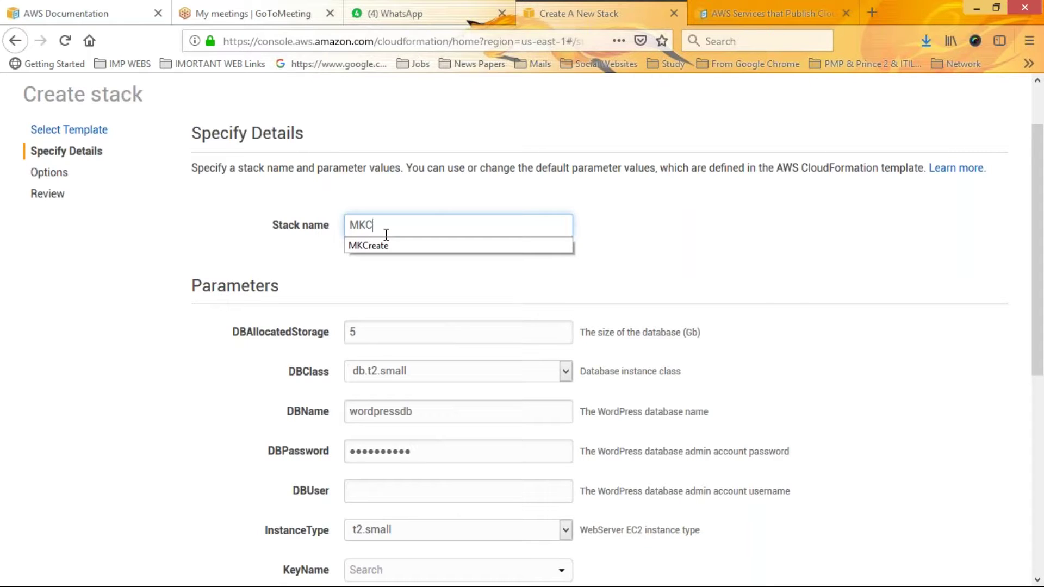
{"action": "type", "text": "reate27-11-2018"}
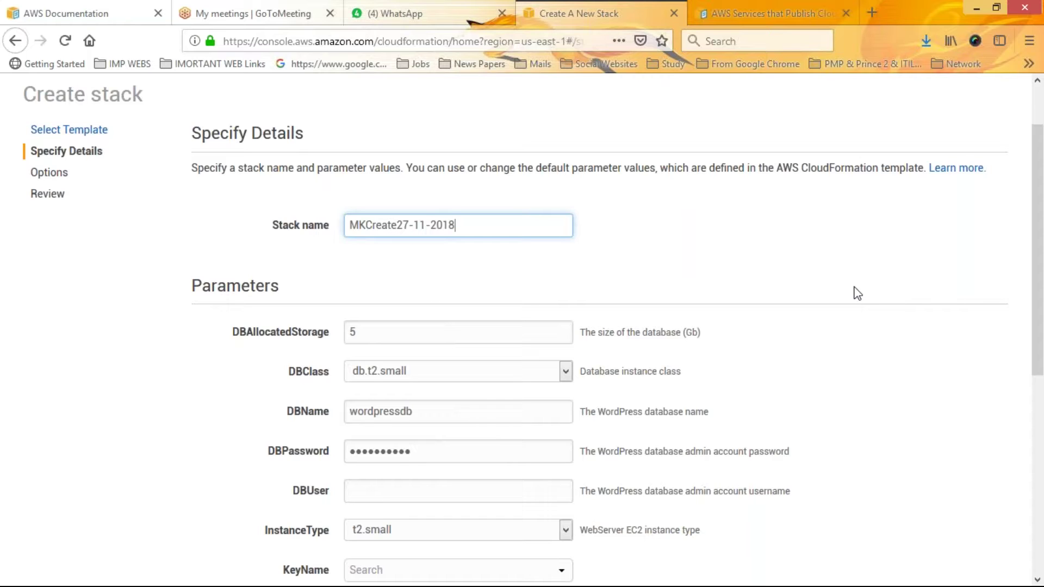
{"action": "scroll", "coordinate": [1039, 253], "scroll_direction": "down", "scroll_amount": 3}
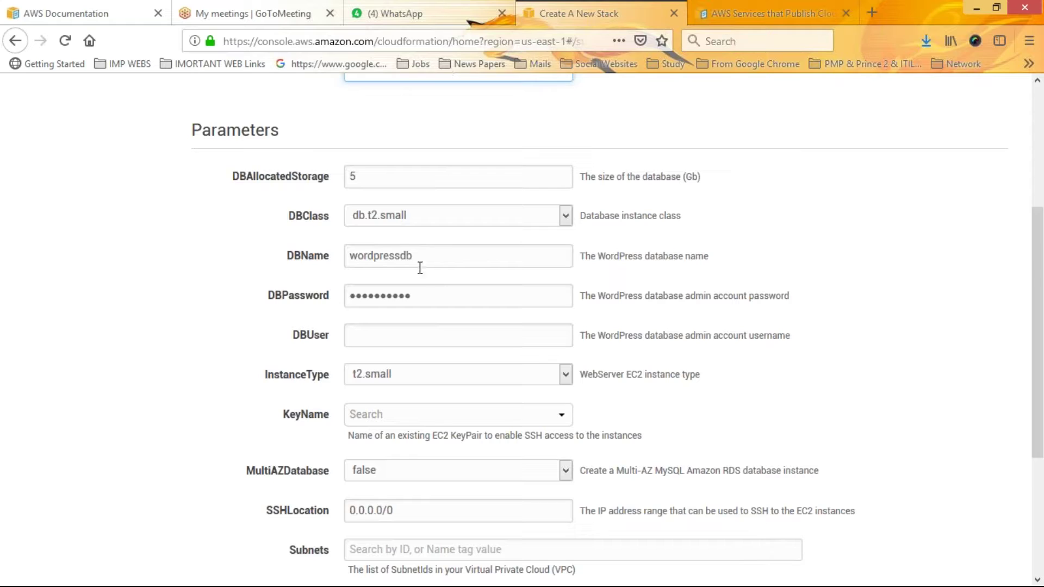
Replace the DBPassword value with a new password and fill in the DBUser admin username.
{"action": "left_click_drag", "start_coordinate": [418, 297], "coordinate": [340, 301]}
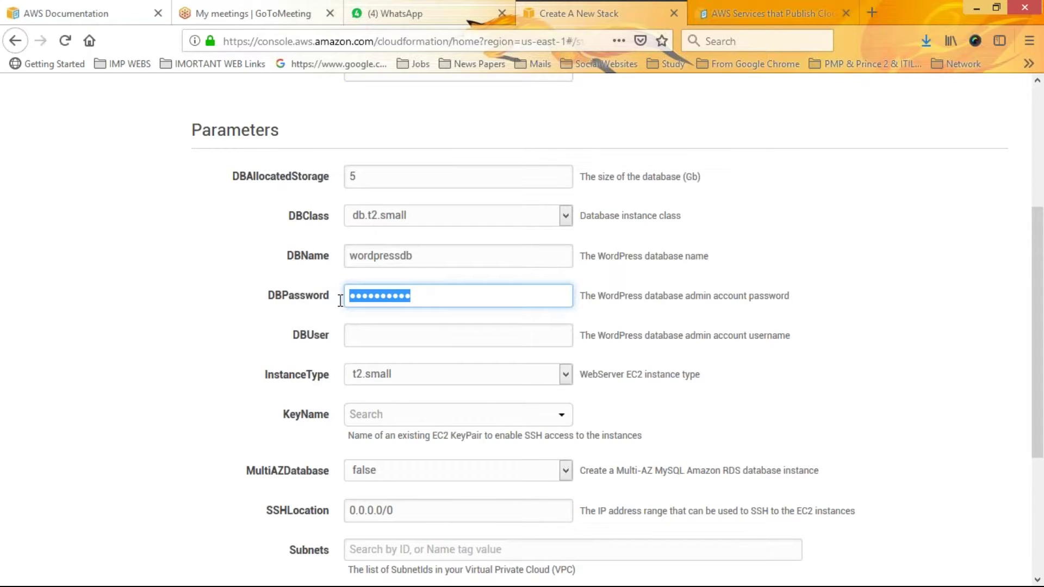
{"action": "type", "text": "p"}
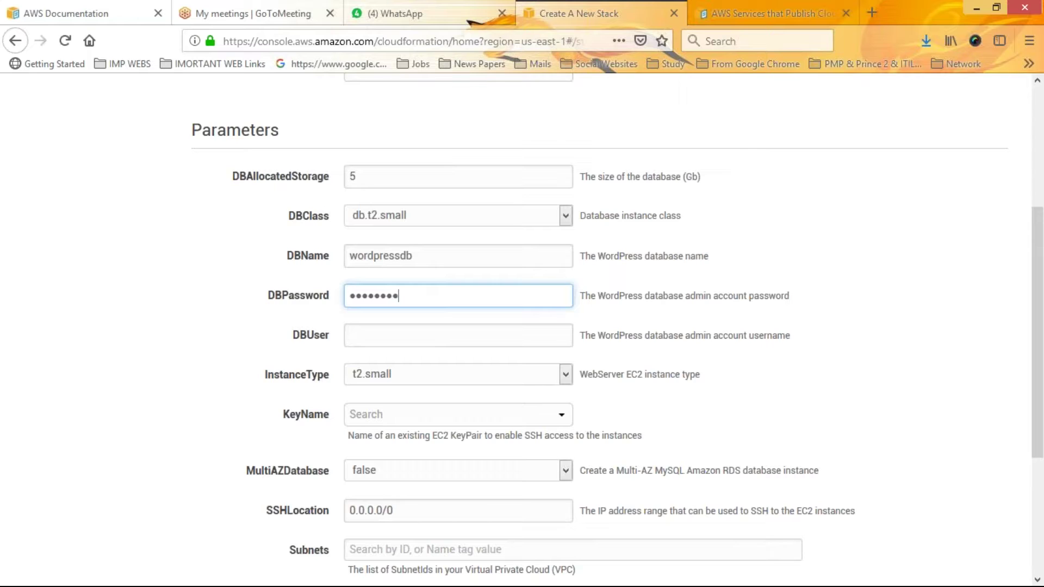
{"action": "left_click", "coordinate": [350, 335]}
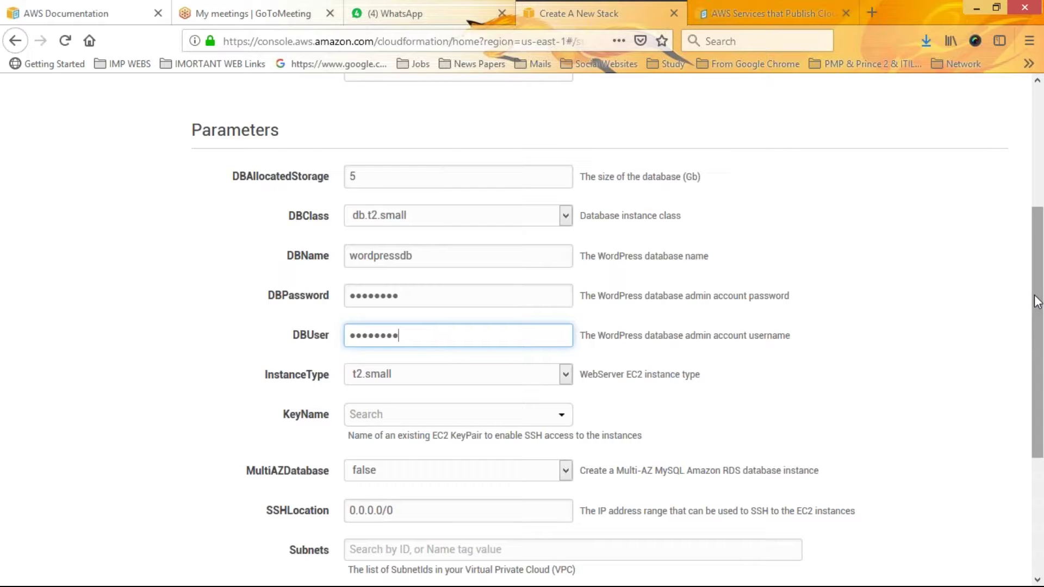
{"action": "scroll", "coordinate": [1036, 352], "scroll_direction": "down", "scroll_amount": 5}
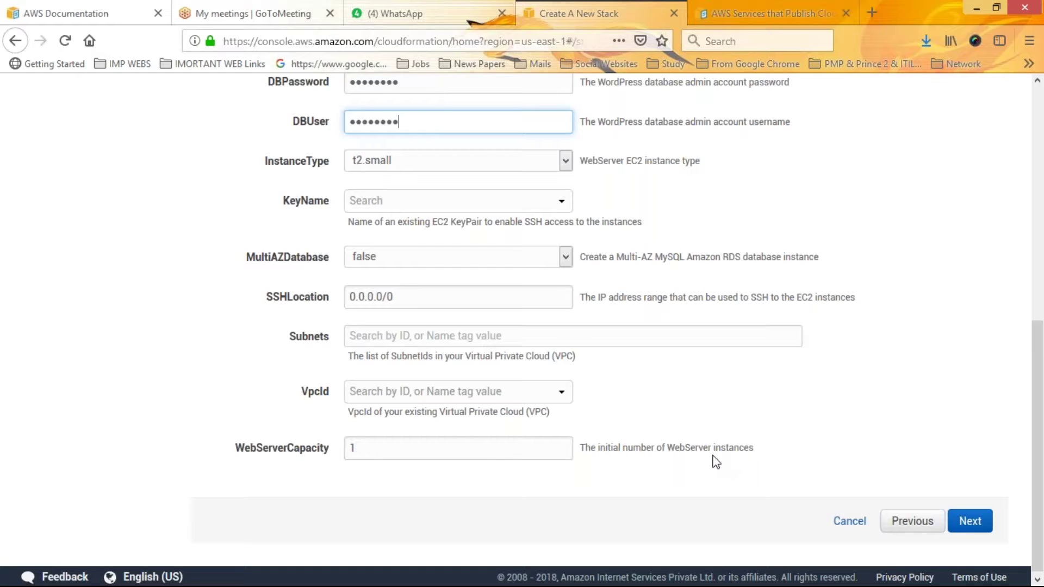
{"action": "left_click_drag", "start_coordinate": [667, 448], "coordinate": [739, 448]}
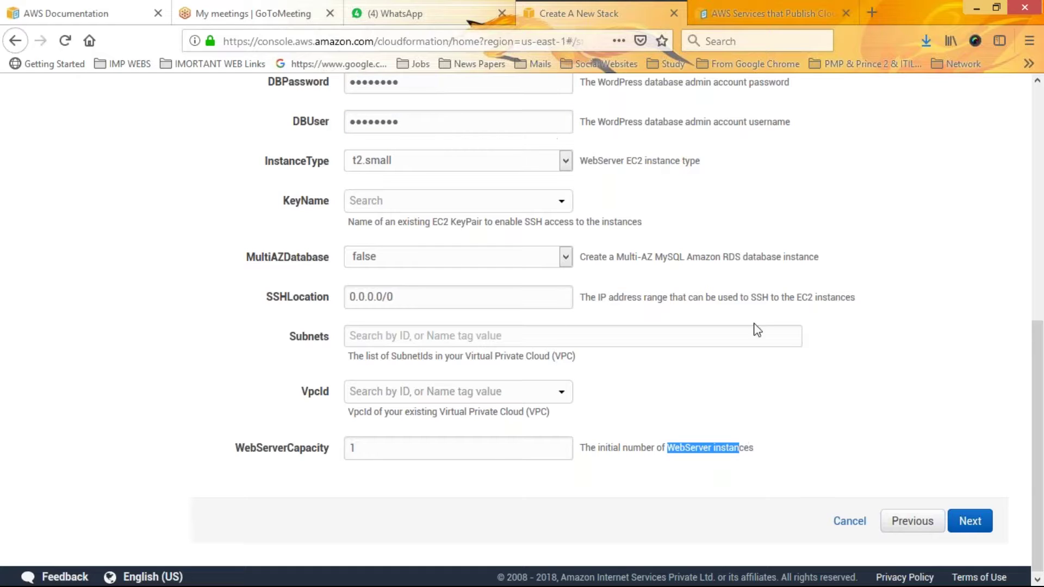
Accept the Firefox login update, keep default options, and create the MKCreate27-11-2018 stack.
{"action": "left_click", "coordinate": [970, 521]}
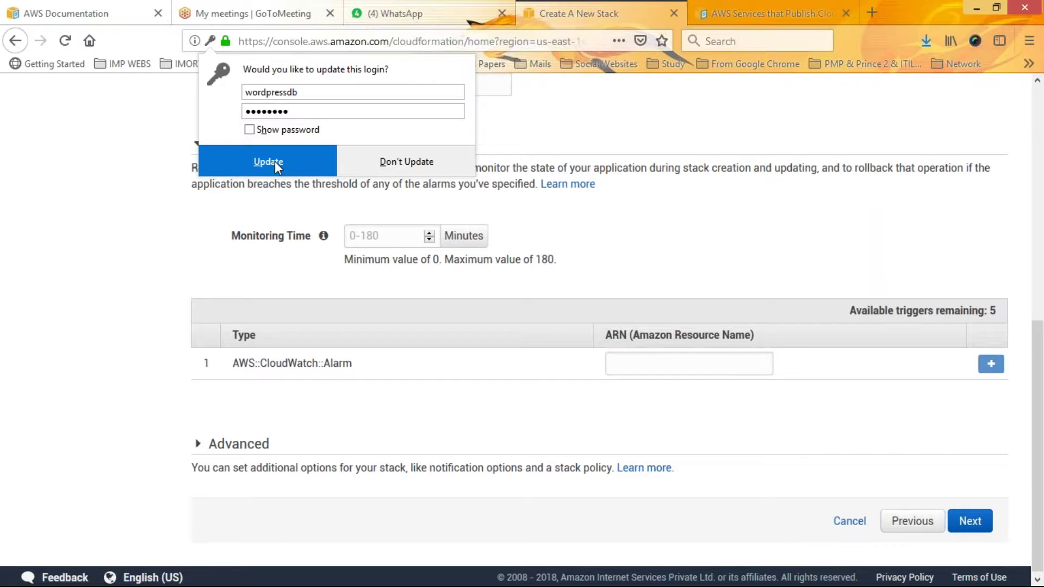
{"action": "left_click", "coordinate": [275, 161]}
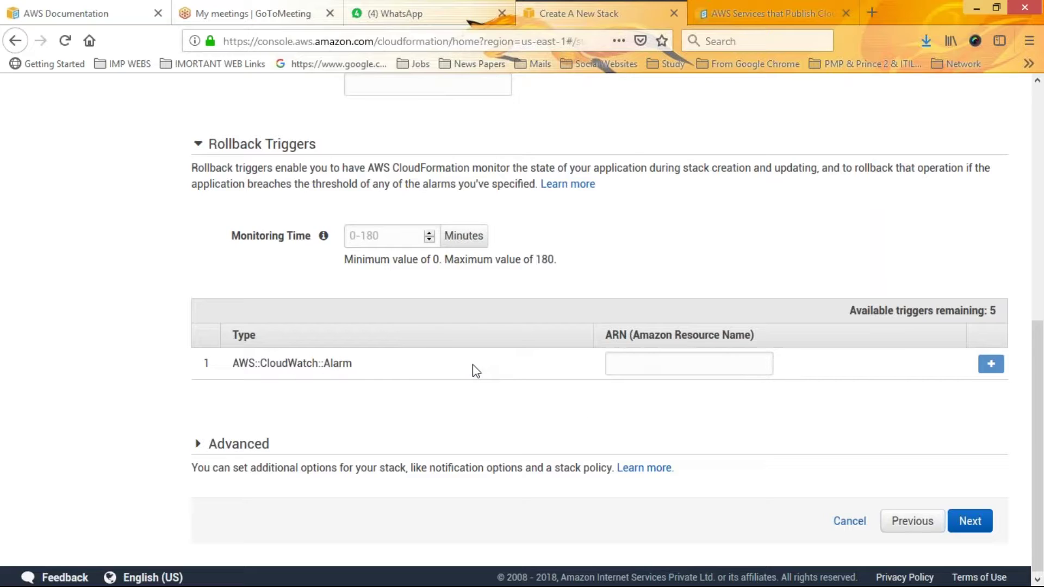
{"action": "left_click", "coordinate": [971, 526]}
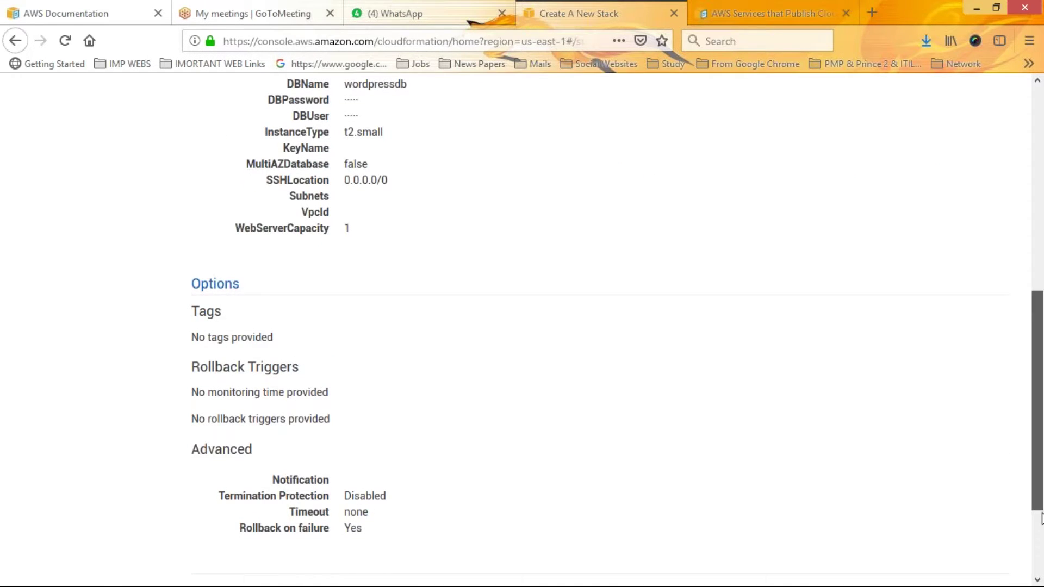
{"action": "left_click", "coordinate": [1042, 517]}
{"action": "left_click", "coordinate": [968, 517]}
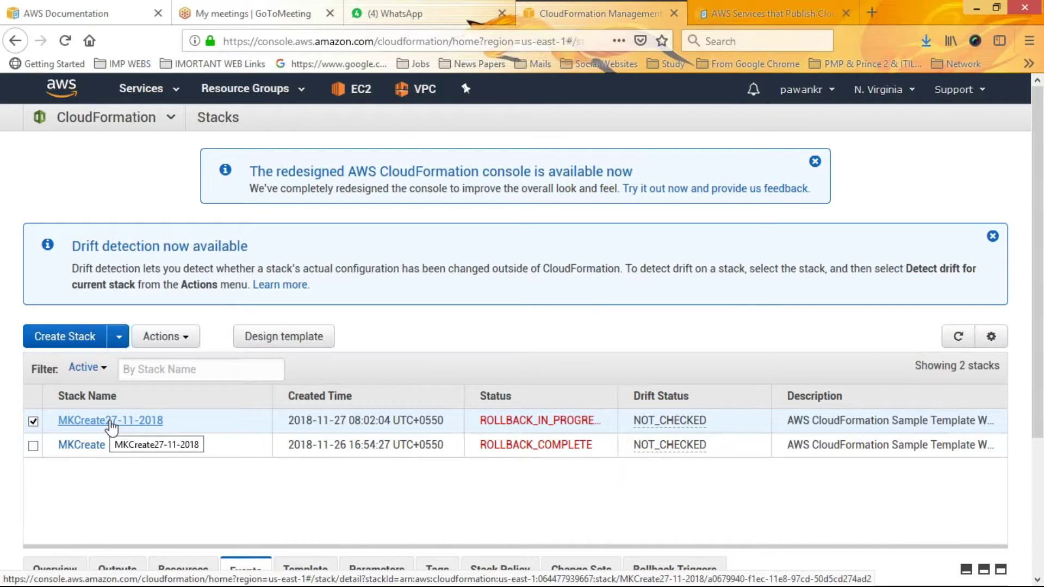
Look over the new stack's actions and extra creation options, closing both without choosing.
{"action": "left_click", "coordinate": [184, 338]}
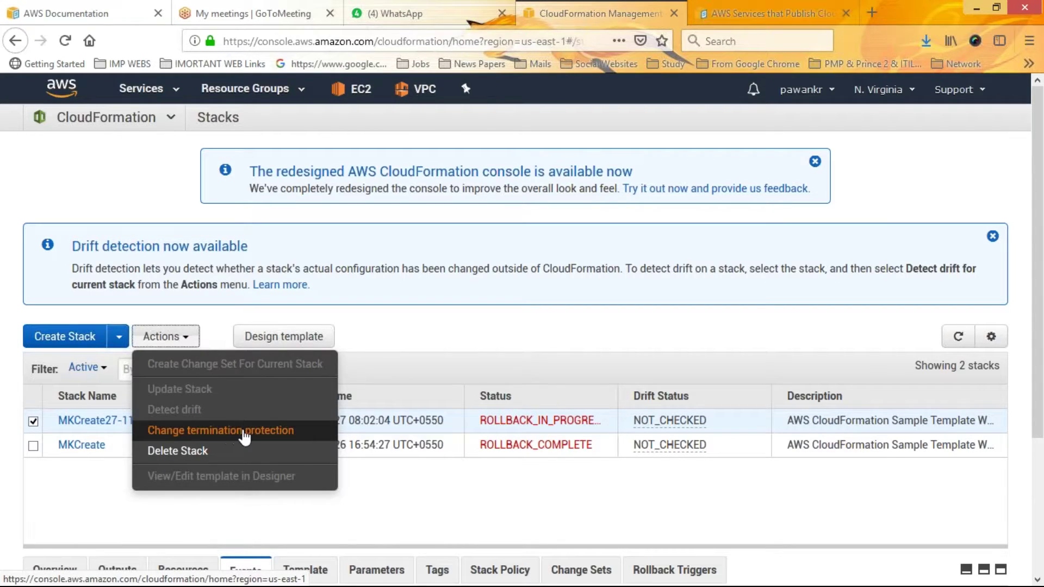
{"action": "left_click", "coordinate": [388, 322]}
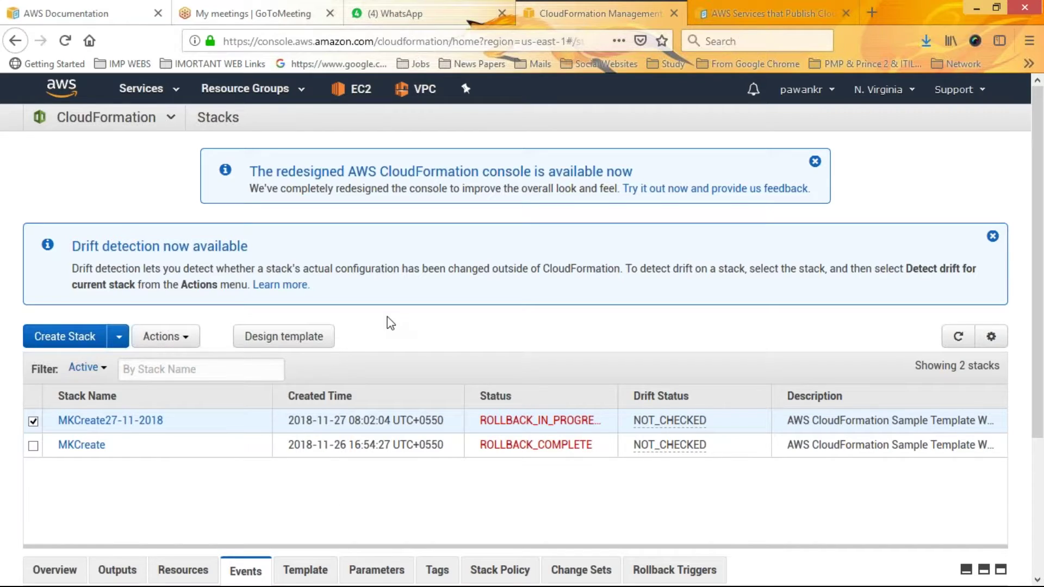
{"action": "left_click", "coordinate": [117, 338]}
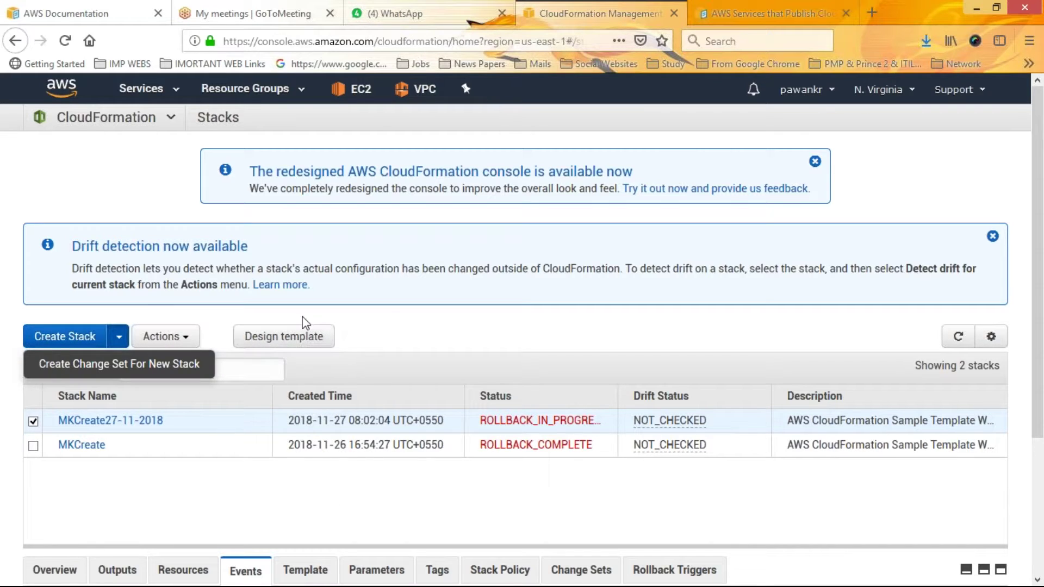
{"action": "left_click", "coordinate": [350, 322]}
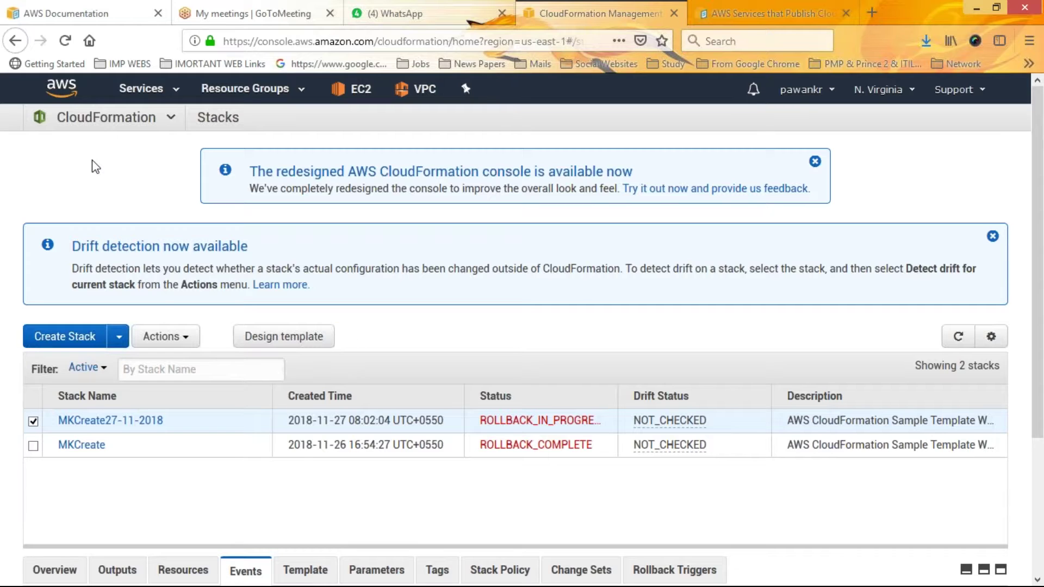
Go to the empty Exports page and open the Export Stack Resources documentation in another tab.
{"action": "left_click", "coordinate": [124, 119]}
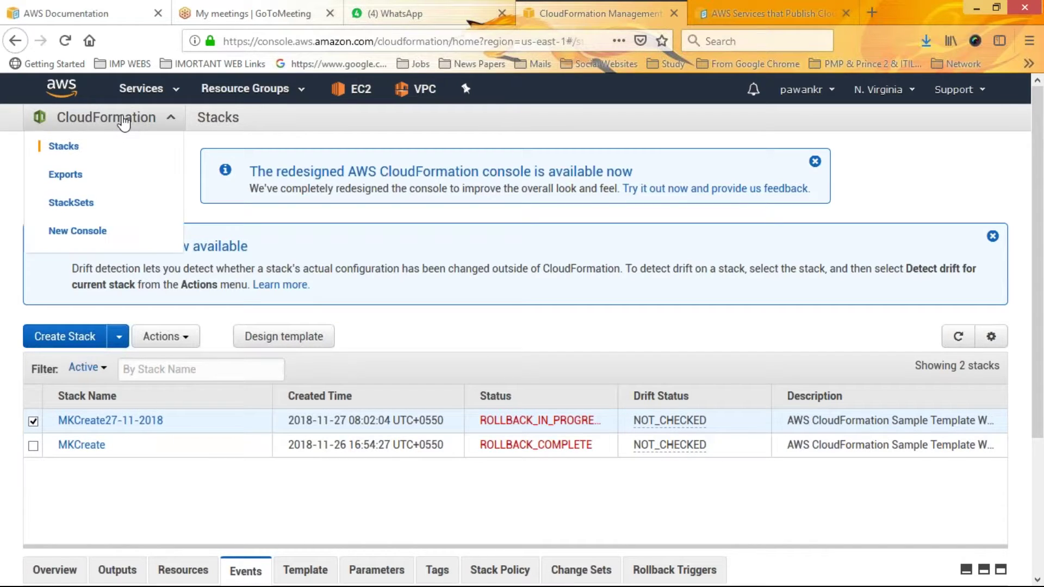
{"action": "left_click", "coordinate": [71, 185]}
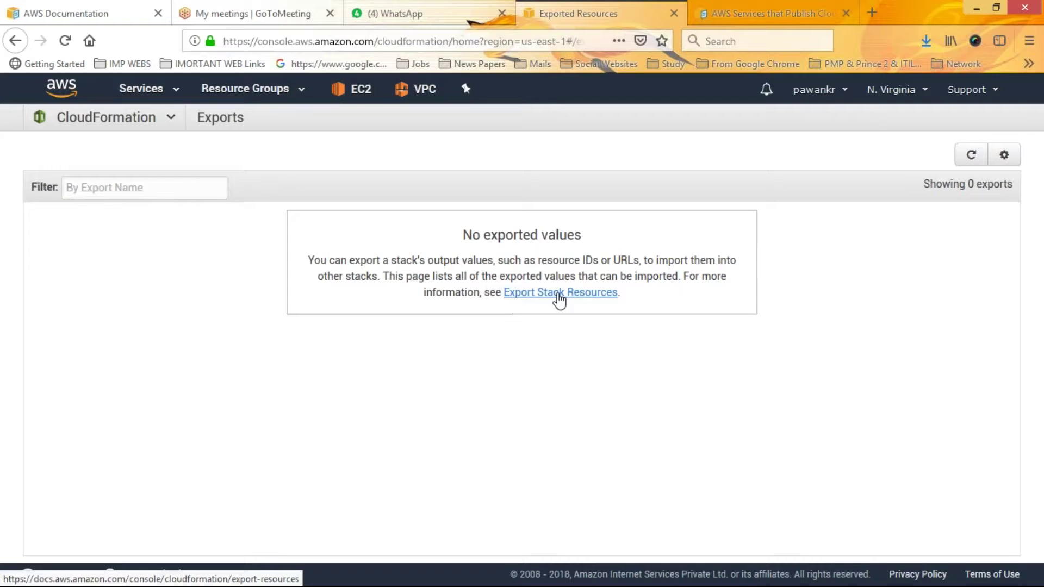
{"action": "left_click", "coordinate": [559, 296]}
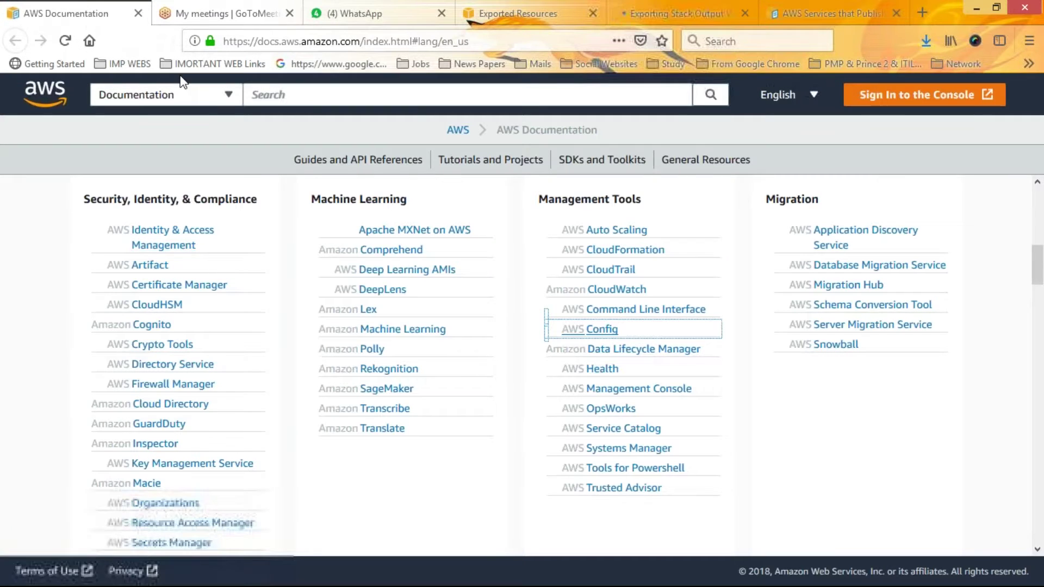
{"action": "left_click", "coordinate": [497, 12]}
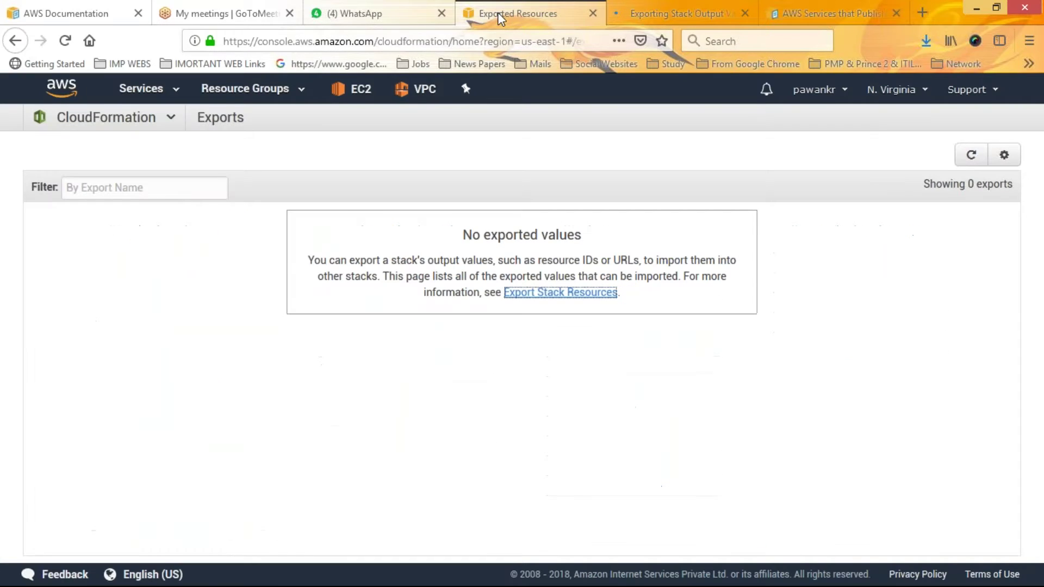
{"action": "left_click", "coordinate": [98, 118]}
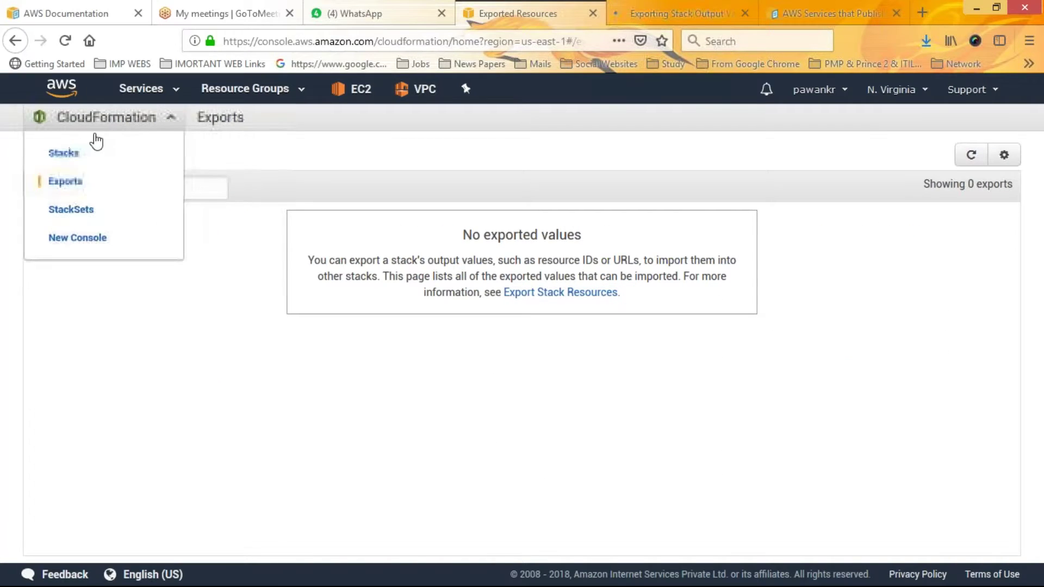
On StackSets, switch the template source between S3 upload and sample, then continue without a template.
{"action": "left_click", "coordinate": [79, 210]}
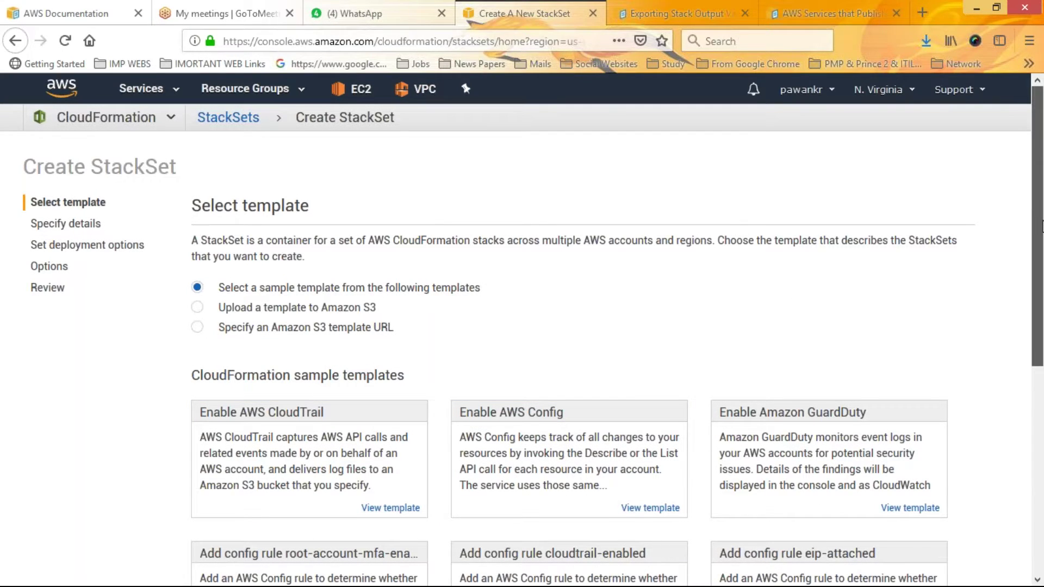
{"action": "scroll", "coordinate": [1042, 226], "scroll_direction": "down", "scroll_amount": 3}
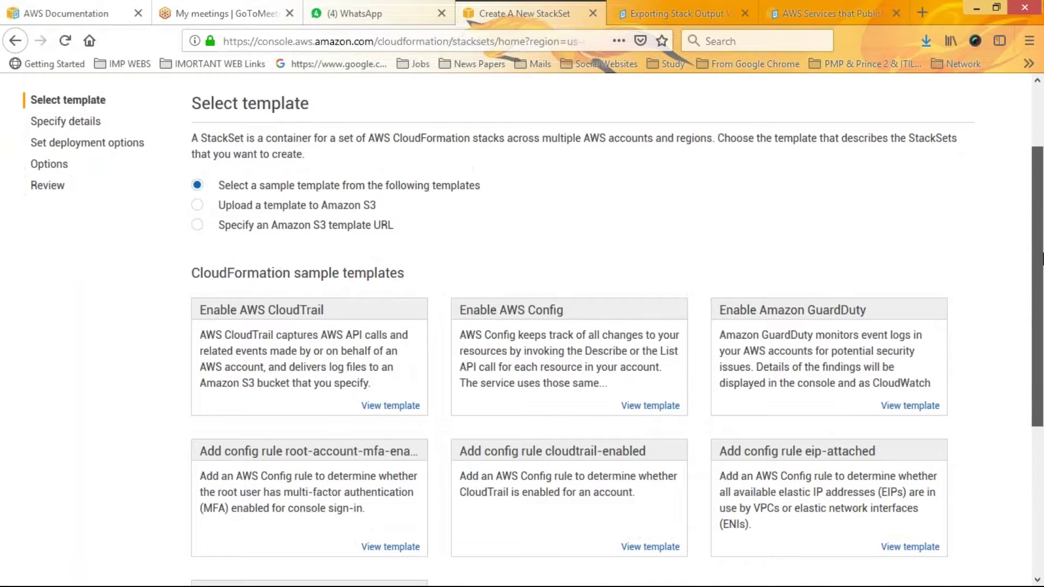
{"action": "scroll", "coordinate": [1042, 259], "scroll_direction": "down", "scroll_amount": 2}
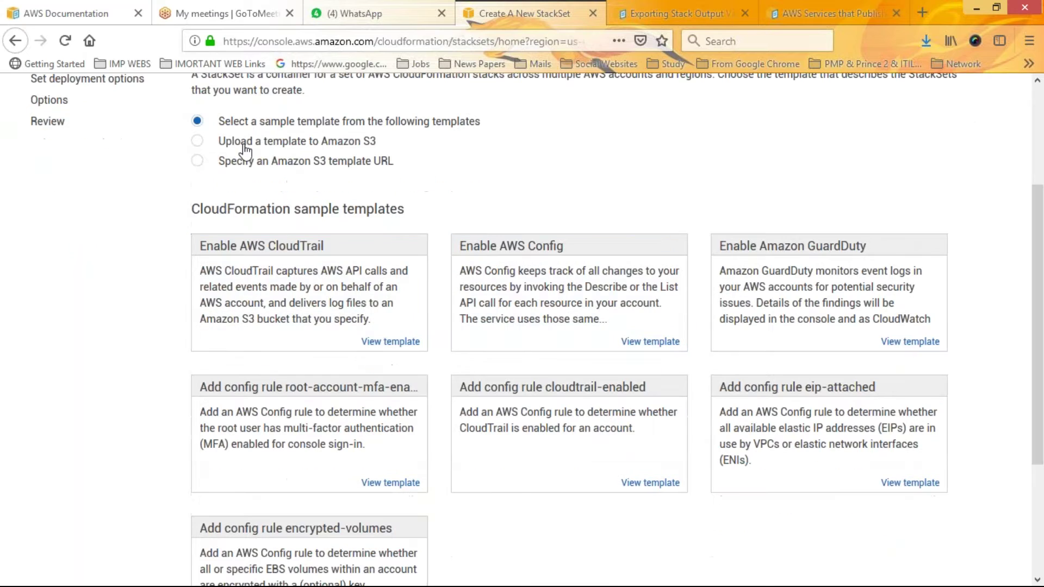
{"action": "left_click", "coordinate": [299, 143]}
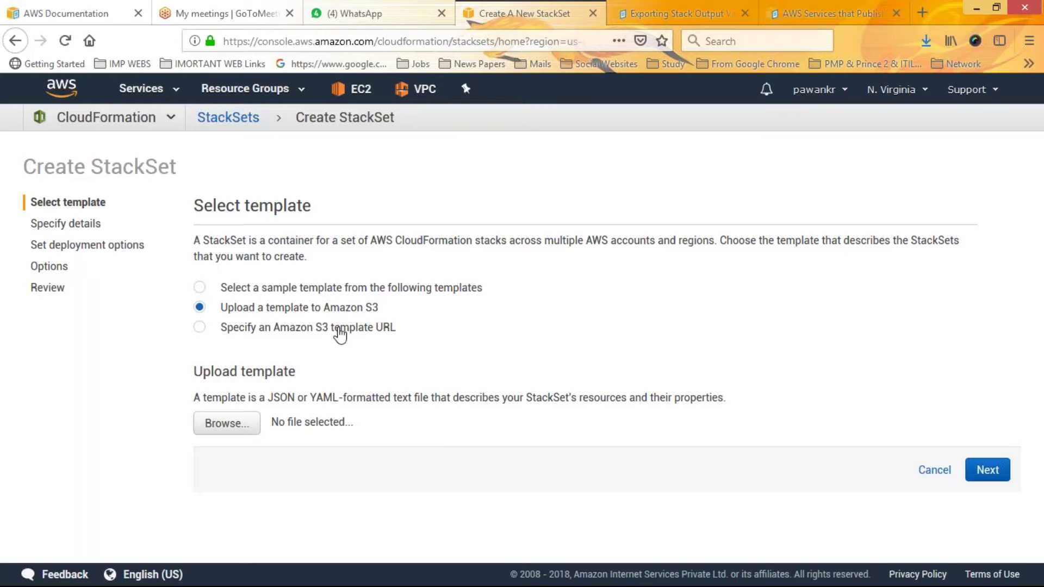
{"action": "left_click", "coordinate": [300, 296]}
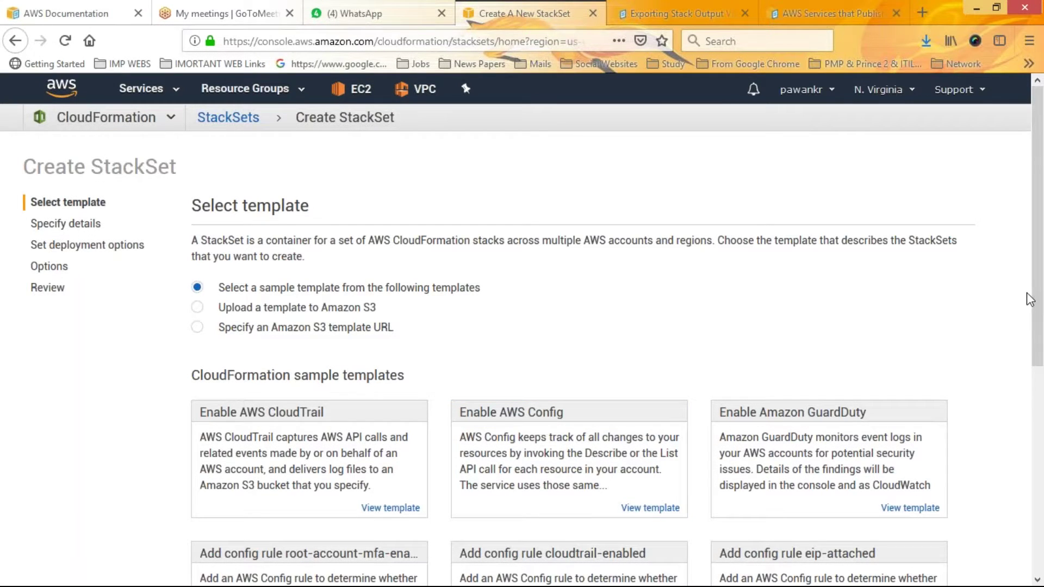
{"action": "scroll", "coordinate": [1042, 381], "scroll_direction": "down", "scroll_amount": 3}
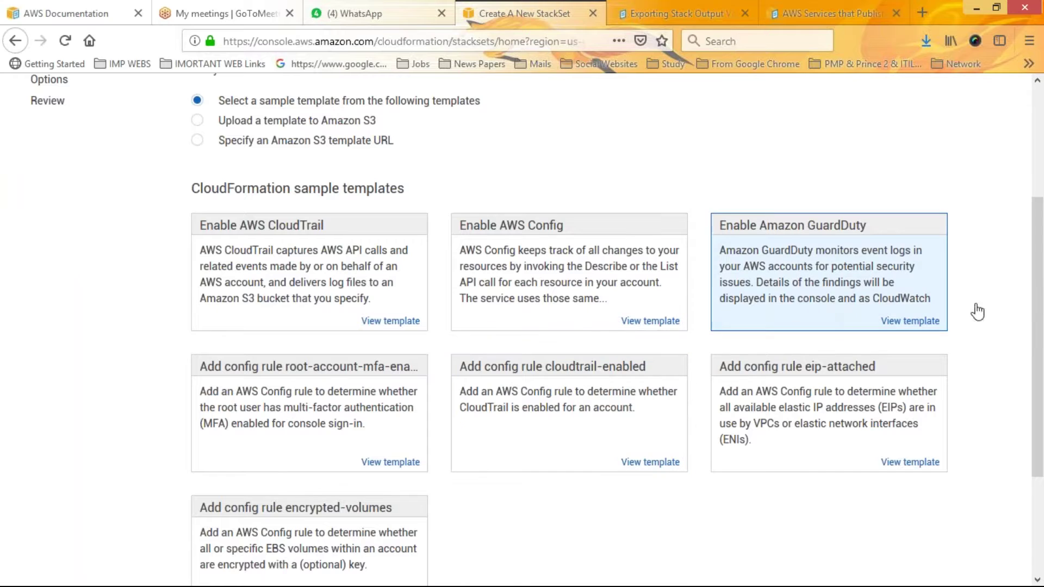
{"action": "scroll", "coordinate": [1043, 405], "scroll_direction": "down", "scroll_amount": 3}
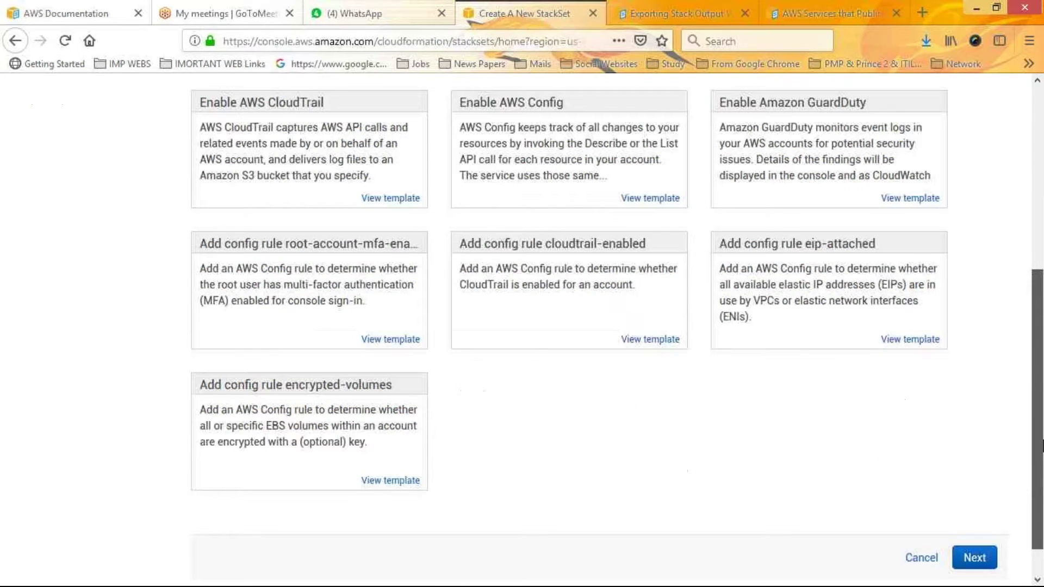
{"action": "left_click", "coordinate": [973, 519]}
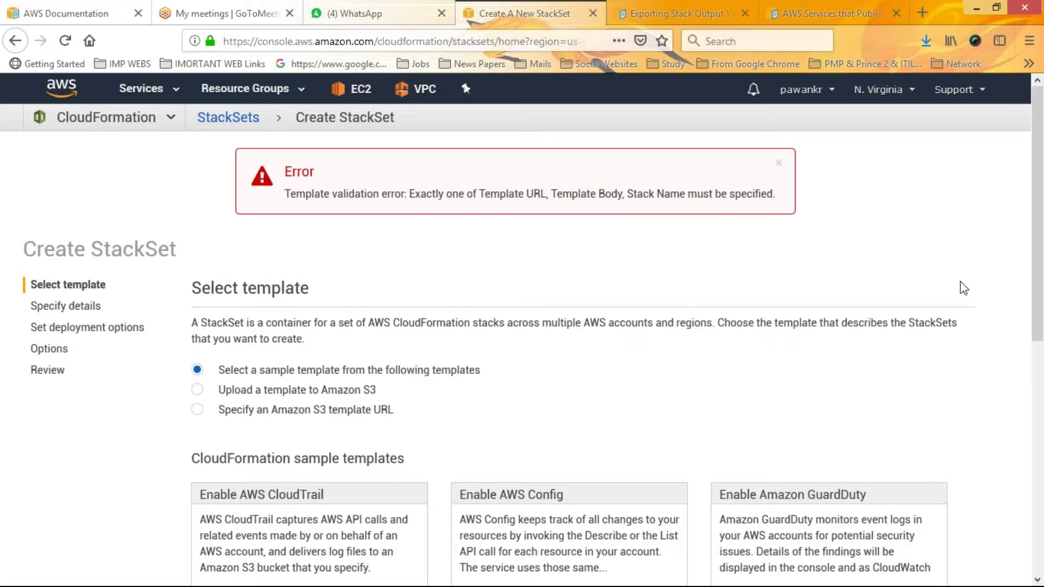
Select the cloudtrail-enabled sample template, read through its source, and close the preview.
{"action": "left_click_drag", "start_coordinate": [1042, 332], "coordinate": [1041, 368]}
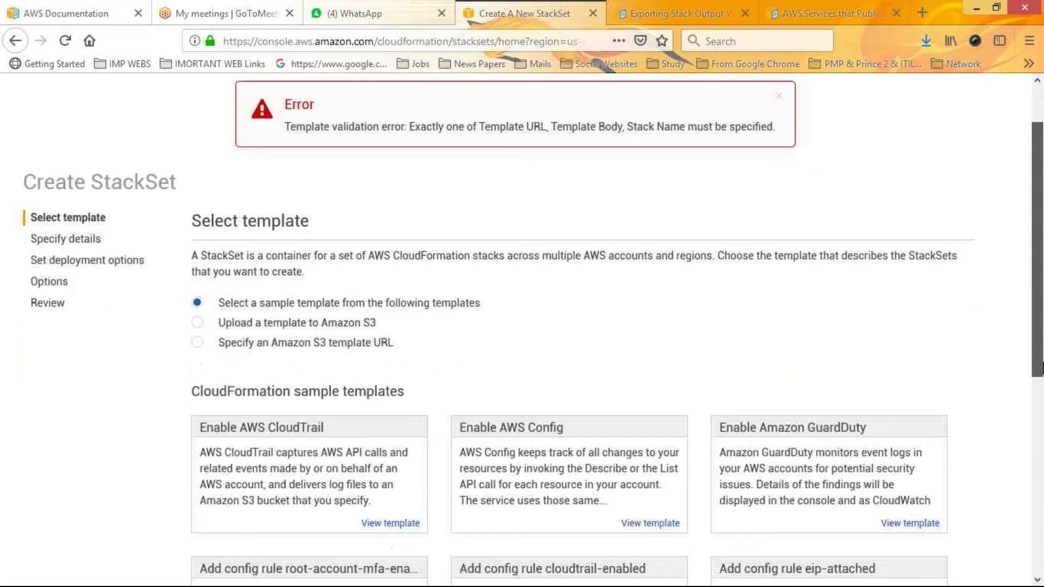
{"action": "scroll", "coordinate": [1042, 367], "scroll_direction": "down", "scroll_amount": 3}
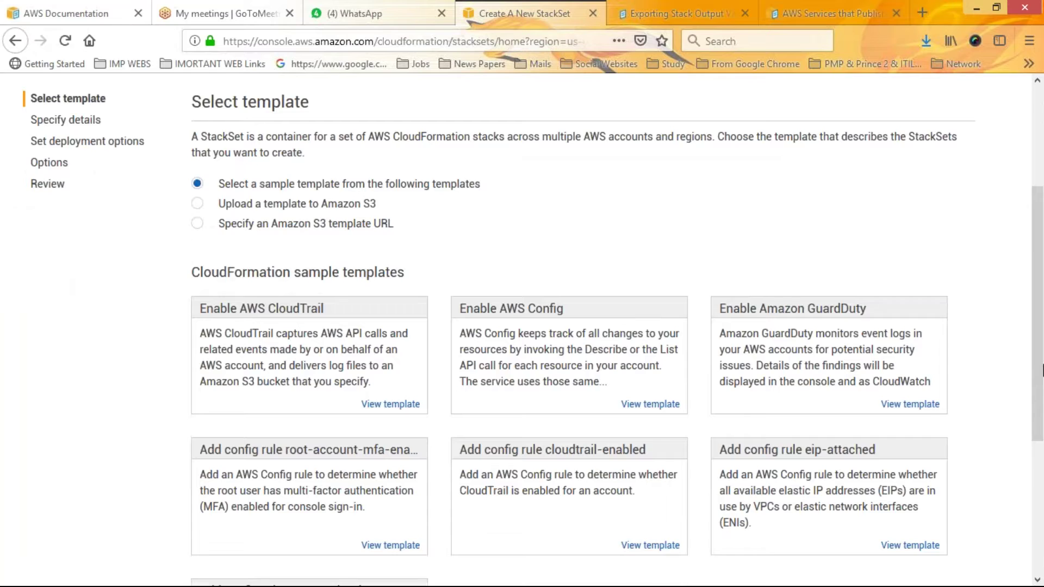
{"action": "scroll", "coordinate": [1042, 370], "scroll_direction": "down", "scroll_amount": 3}
{"action": "left_click", "coordinate": [524, 361]}
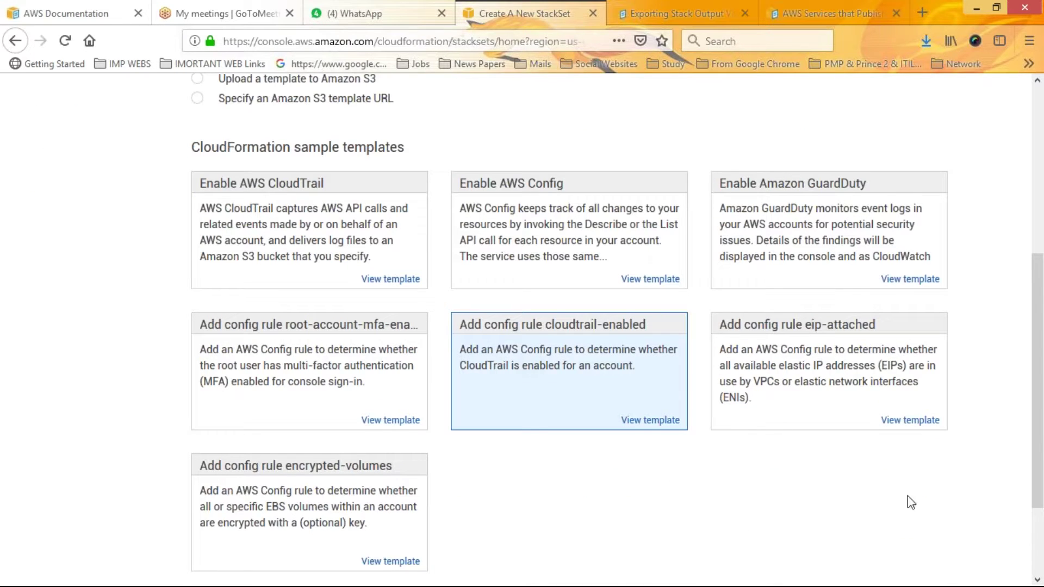
{"action": "left_click", "coordinate": [639, 422]}
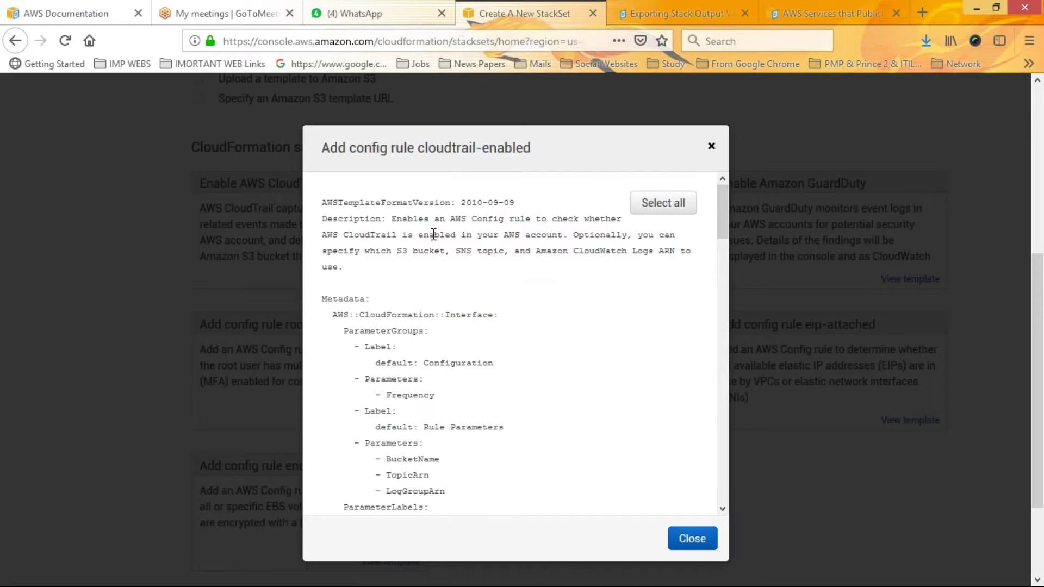
{"action": "left_click_drag", "start_coordinate": [327, 202], "coordinate": [447, 493]}
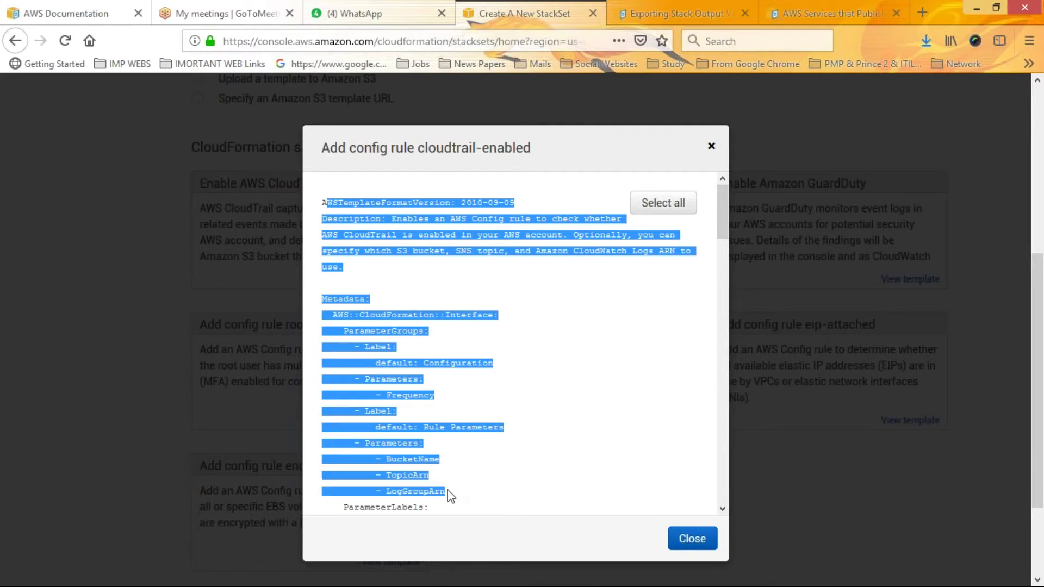
{"action": "left_click_drag", "start_coordinate": [721, 223], "coordinate": [748, 528]}
{"action": "left_click", "coordinate": [702, 546]}
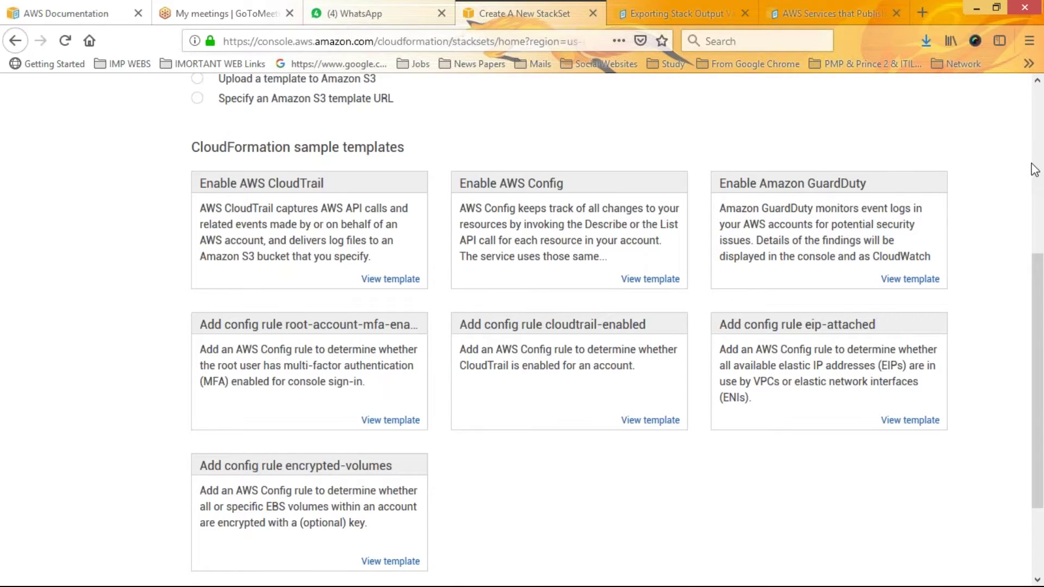
{"action": "scroll", "coordinate": [1034, 170], "scroll_direction": "up", "scroll_amount": 5}
{"action": "left_click", "coordinate": [105, 117]}
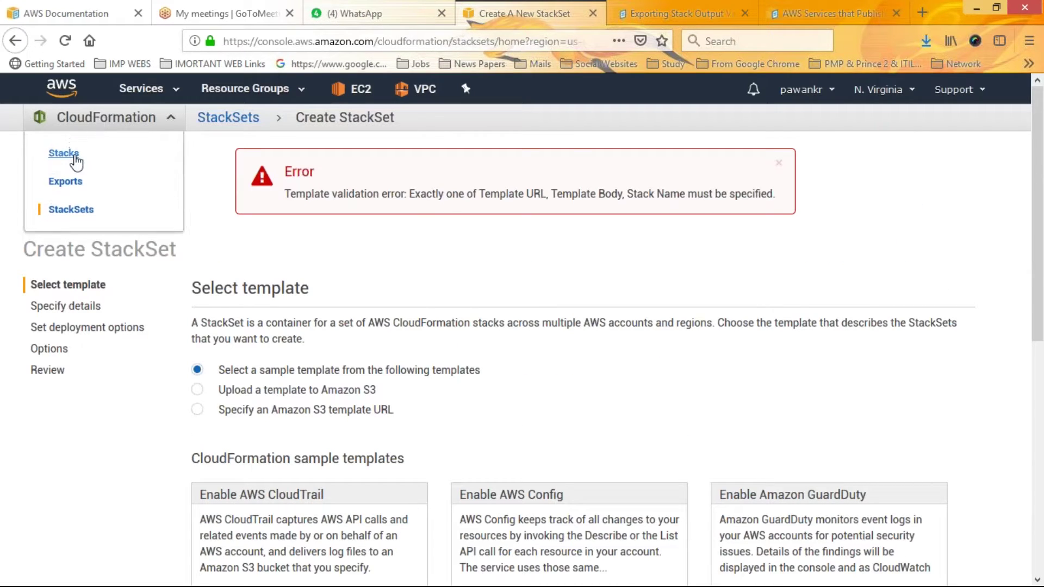
Show the empty StackSets list, glancing at the AWS and CloudWatch documentation tabs before returning.
{"action": "left_click", "coordinate": [72, 211]}
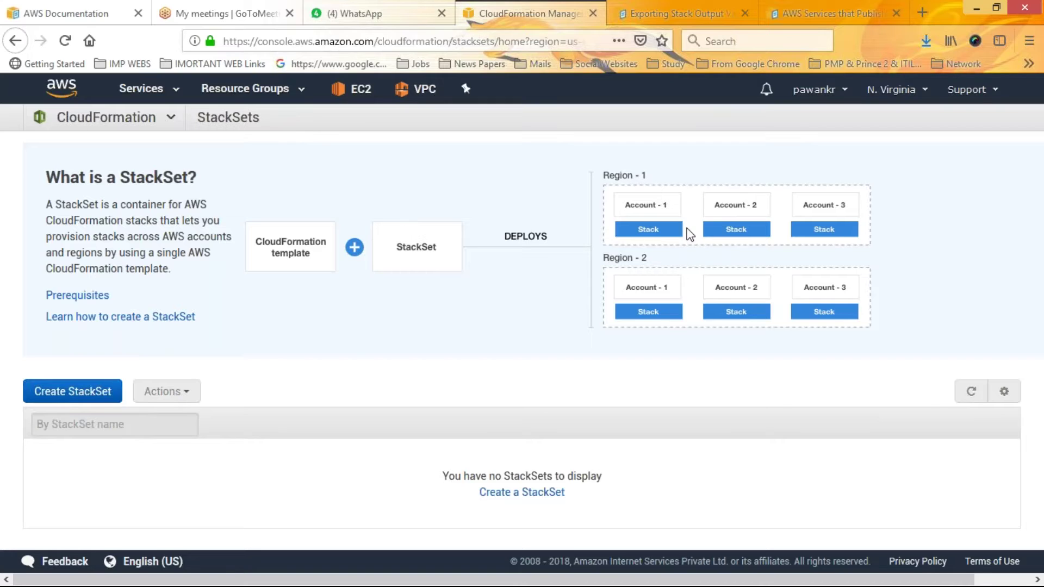
{"action": "left_click", "coordinate": [46, 16]}
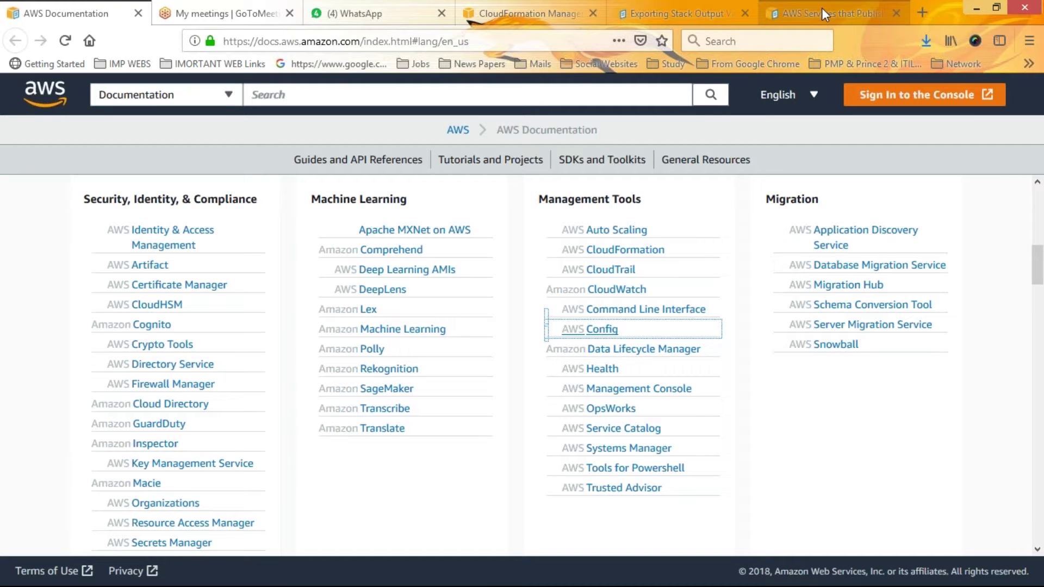
{"action": "key", "text": "ctrl+shift+Tab"}
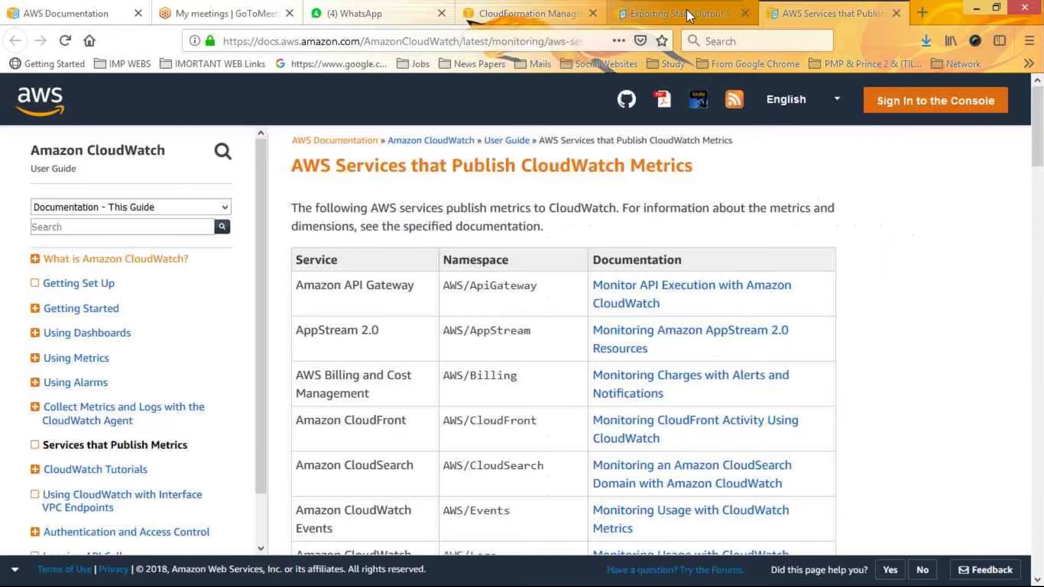
{"action": "left_click", "coordinate": [518, 6]}
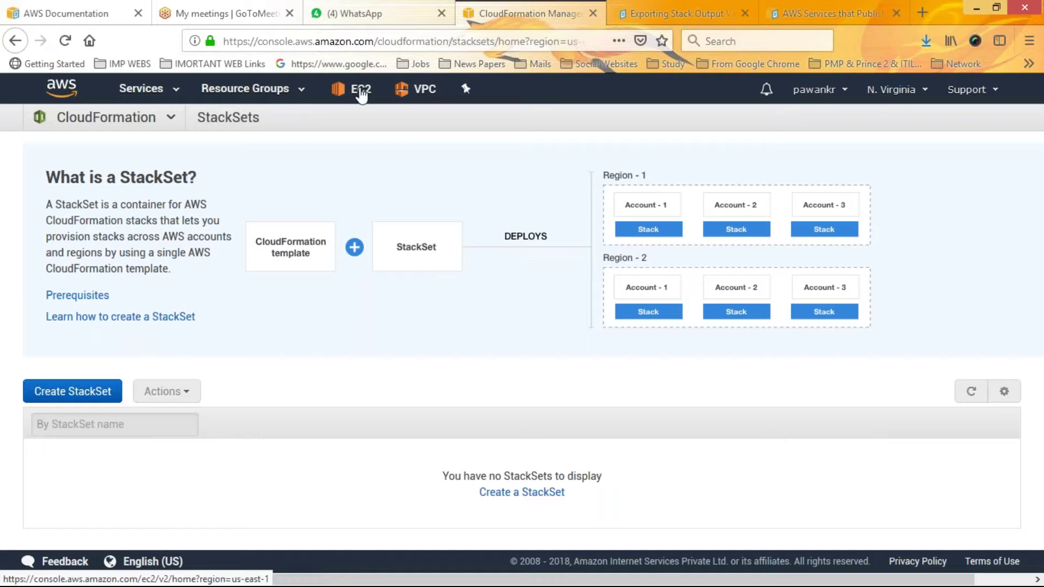
Launch AWS Config from the Management Tools section of the Services menu.
{"action": "left_click", "coordinate": [141, 92]}
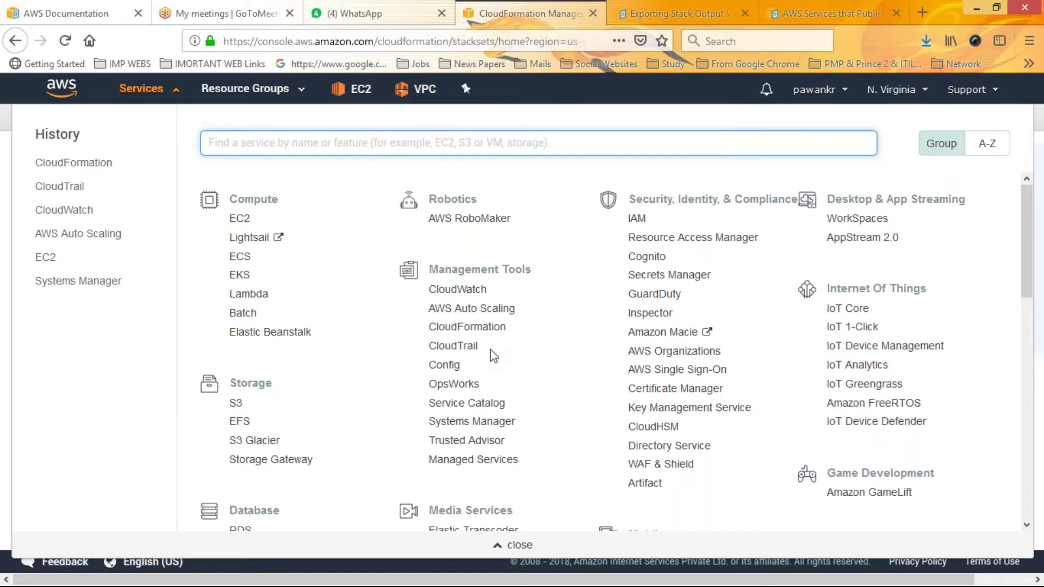
{"action": "left_click", "coordinate": [444, 369]}
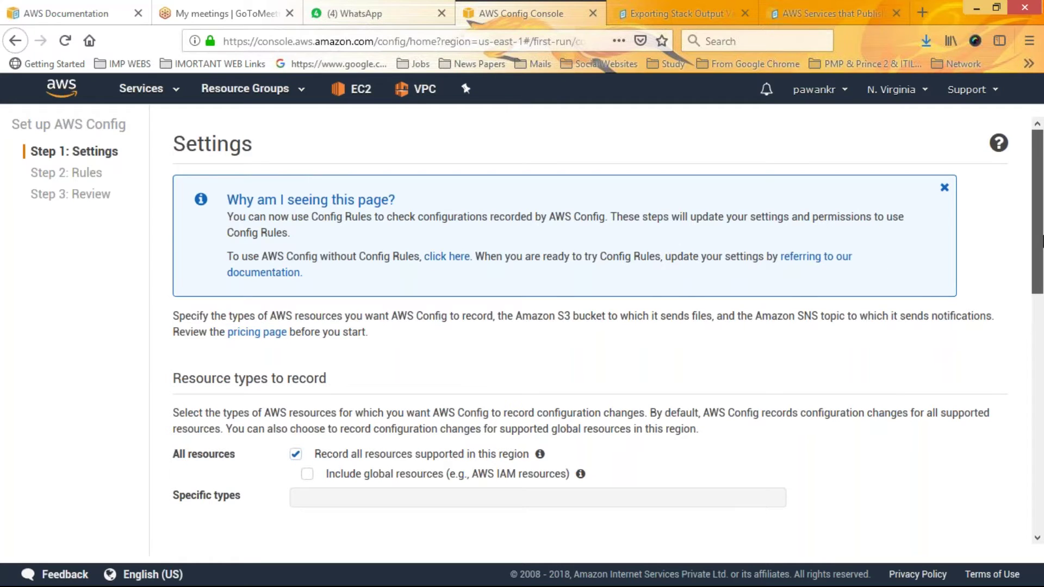
Review Step 1 settings (bucket chantrail, prefix mkcreate, existing service-linked role) and proceed.
{"action": "scroll", "coordinate": [1042, 240], "scroll_direction": "down", "scroll_amount": 4}
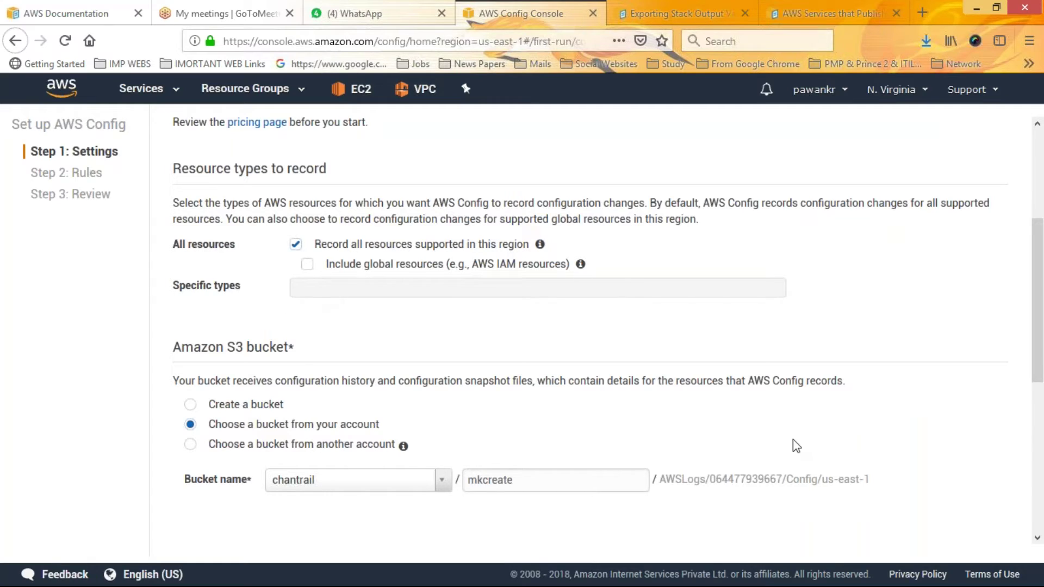
{"action": "scroll", "coordinate": [300, 294], "scroll_direction": "down", "scroll_amount": 5}
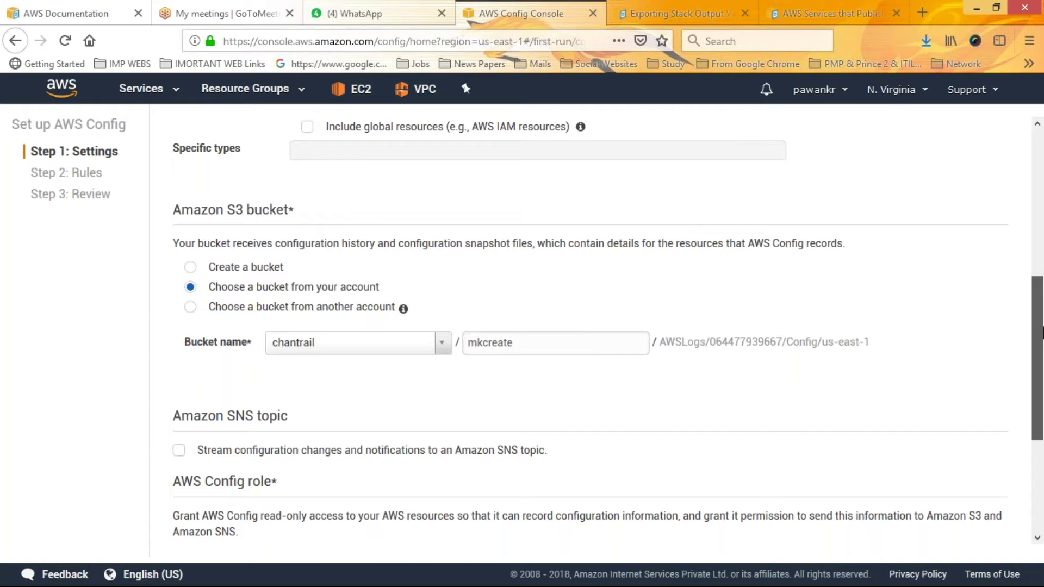
{"action": "left_click_drag", "start_coordinate": [1041, 331], "coordinate": [1036, 442]}
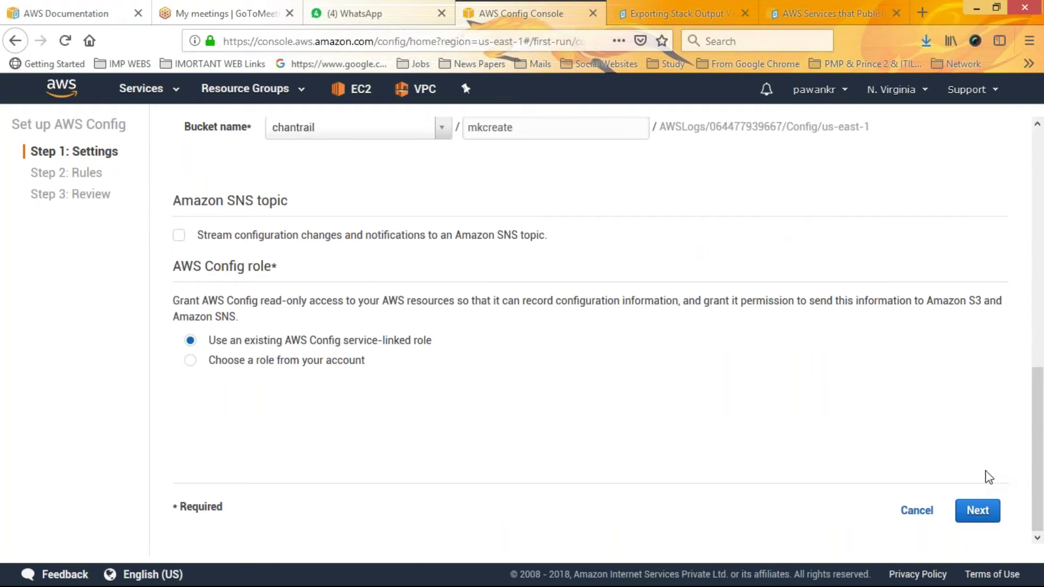
{"action": "left_click", "coordinate": [977, 511]}
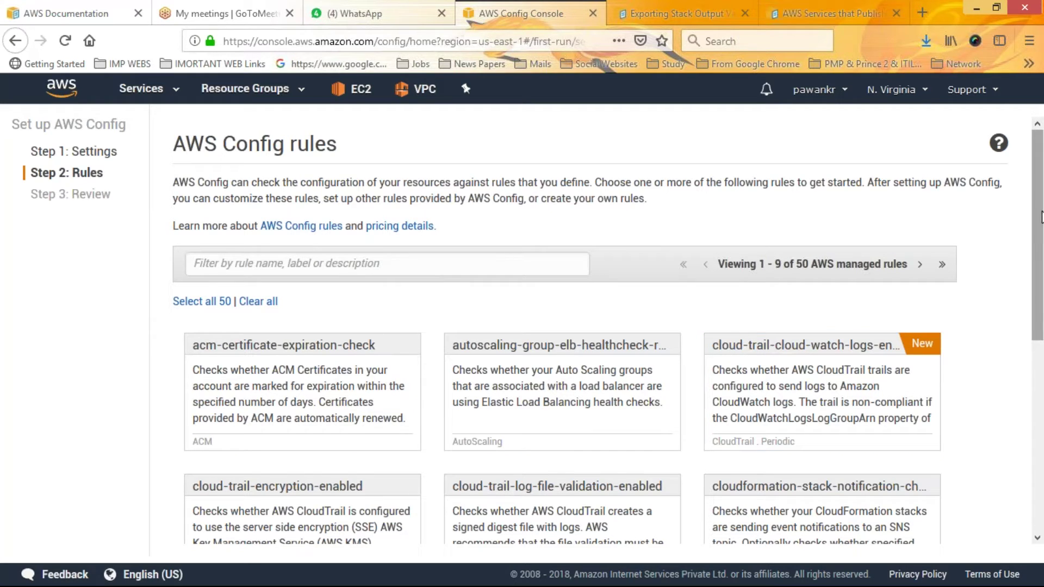
Skip all 50 managed rules and confirm the review, which returns a cannot-be-set-up error.
{"action": "left_click_drag", "start_coordinate": [1043, 242], "coordinate": [1042, 351]}
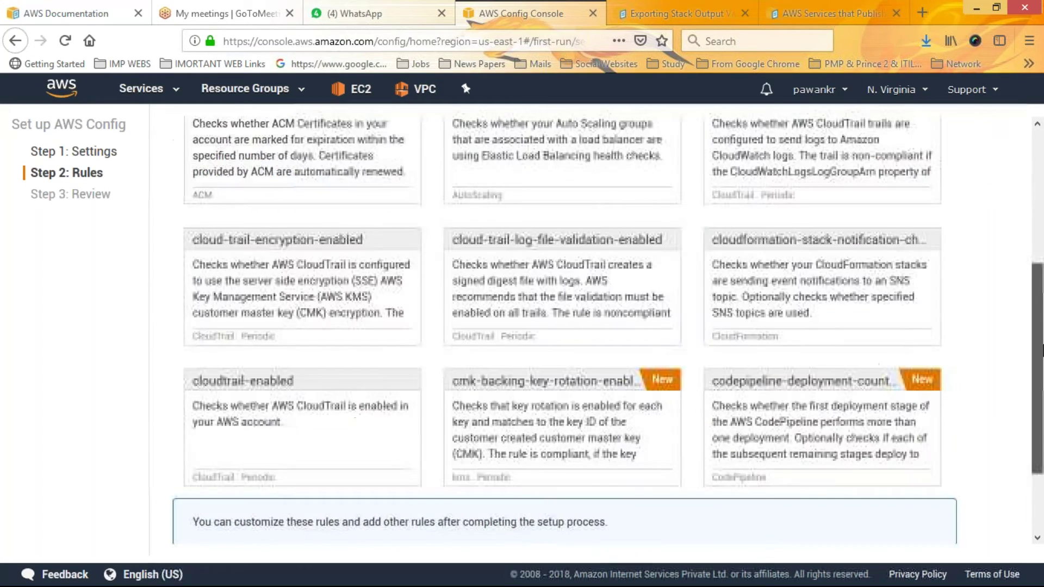
{"action": "scroll", "coordinate": [1042, 348], "scroll_direction": "down", "scroll_amount": 2}
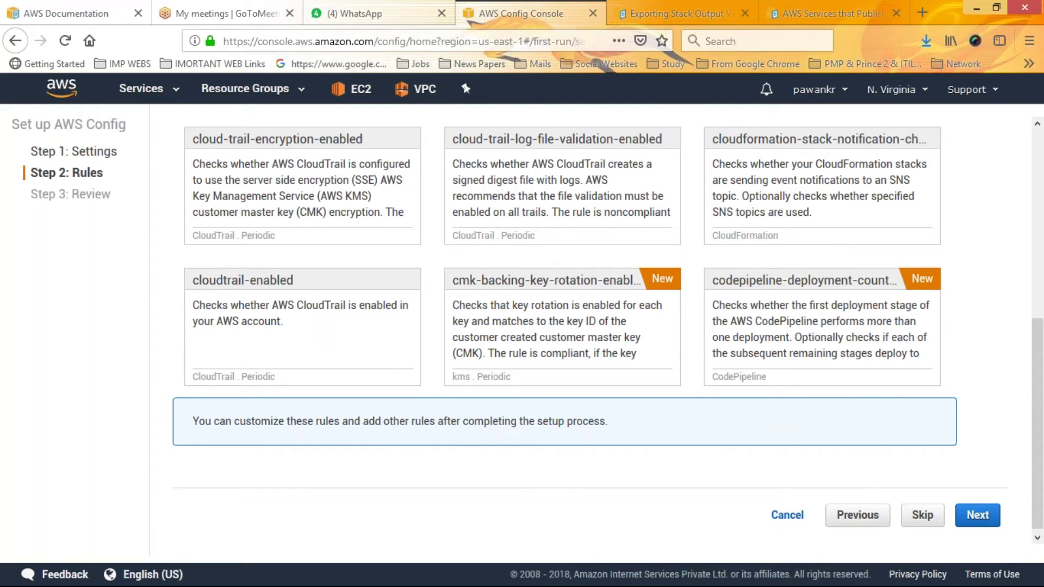
{"action": "left_click", "coordinate": [978, 515]}
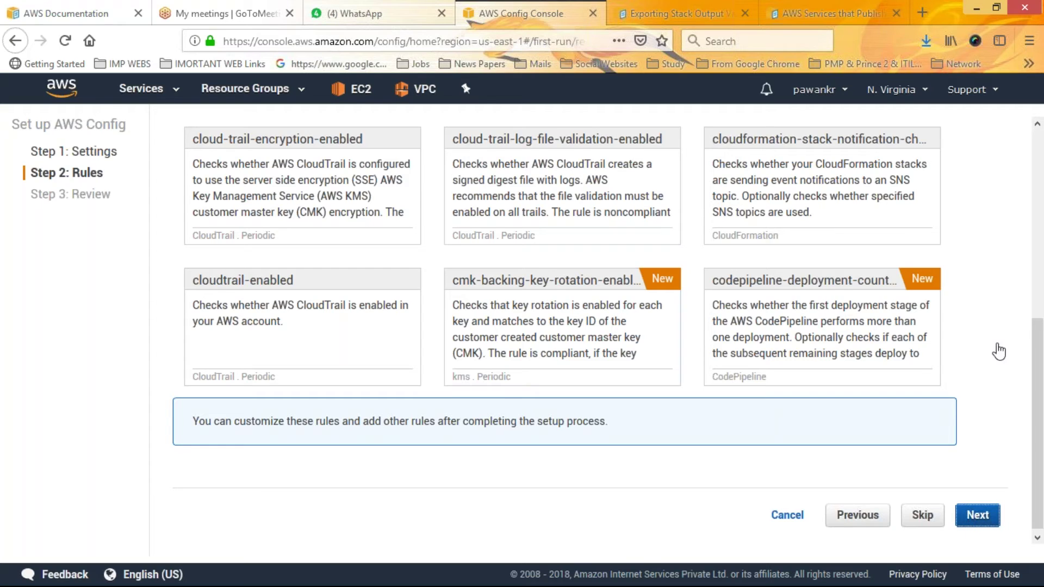
{"action": "left_click", "coordinate": [974, 515]}
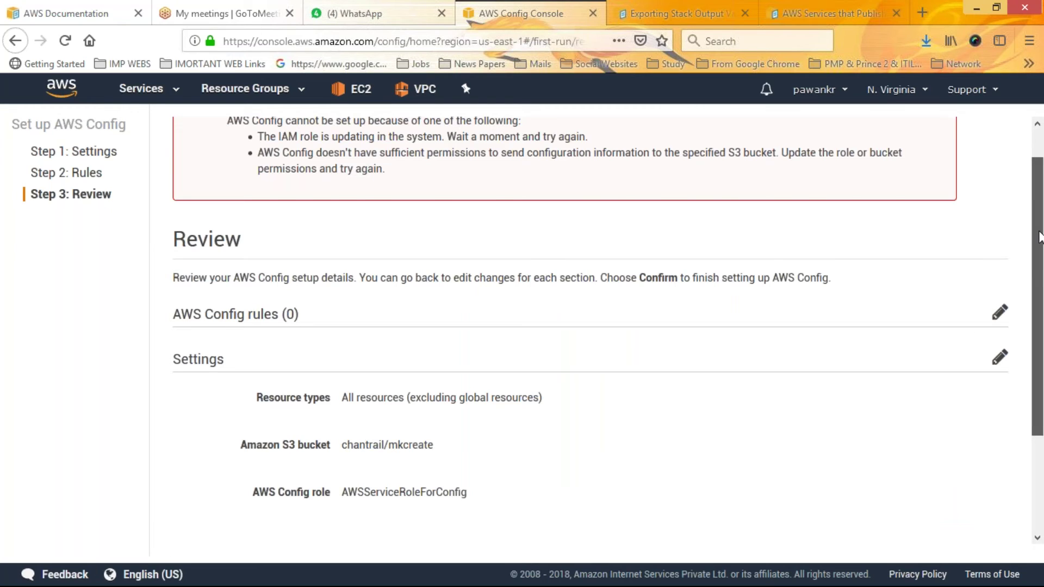
{"action": "scroll", "coordinate": [1039, 237], "scroll_direction": "up", "scroll_amount": 2}
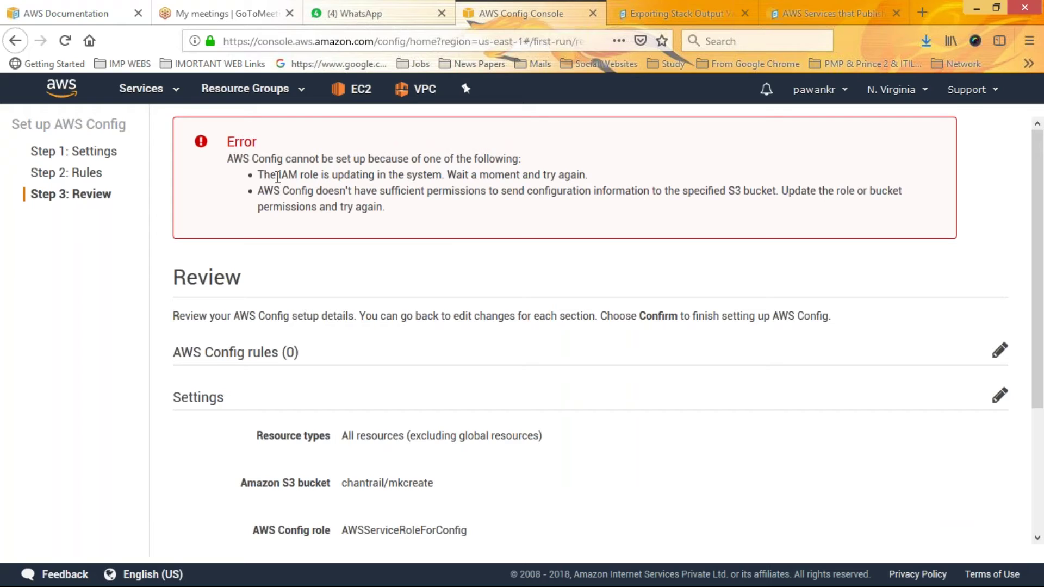
{"action": "left_click_drag", "start_coordinate": [278, 175], "coordinate": [444, 176]}
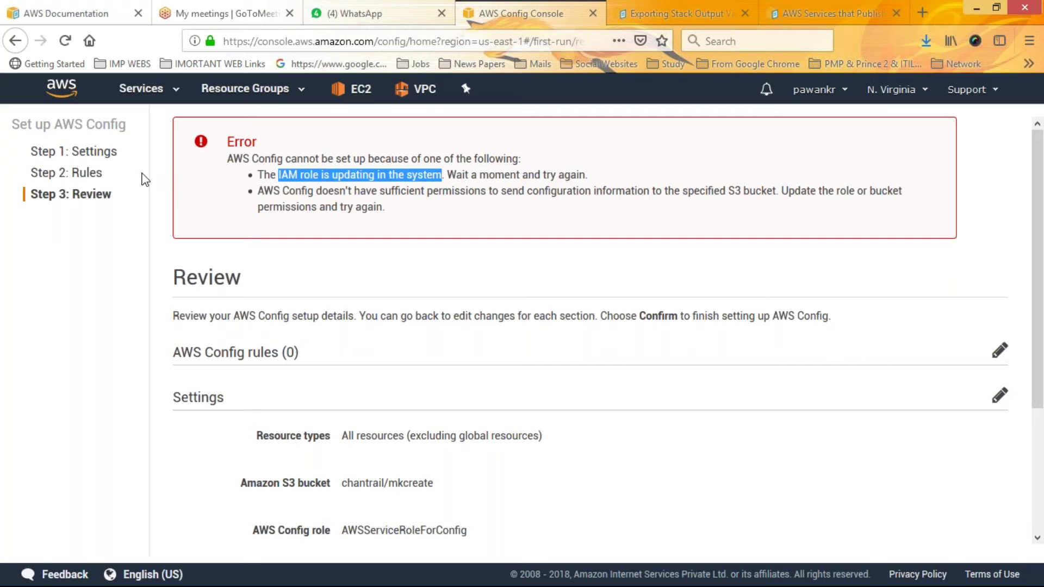
{"action": "left_click", "coordinate": [277, 180]}
{"action": "left_click_drag", "start_coordinate": [278, 180], "coordinate": [443, 176]}
Jump back to Step 2: Rules in the Config sidebar and bring up the services catalog.
{"action": "left_click", "coordinate": [73, 173]}
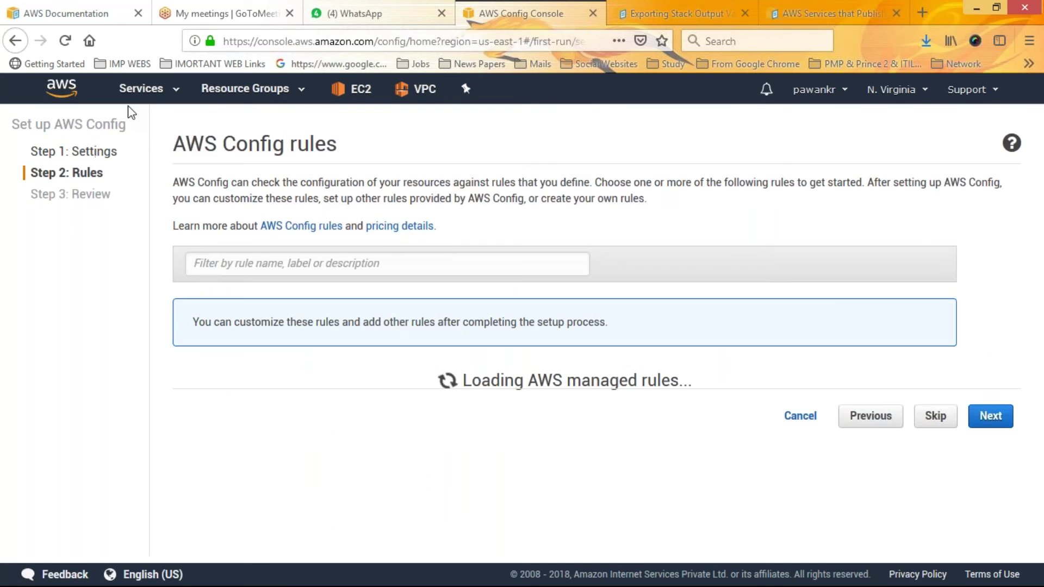
{"action": "left_click", "coordinate": [139, 93]}
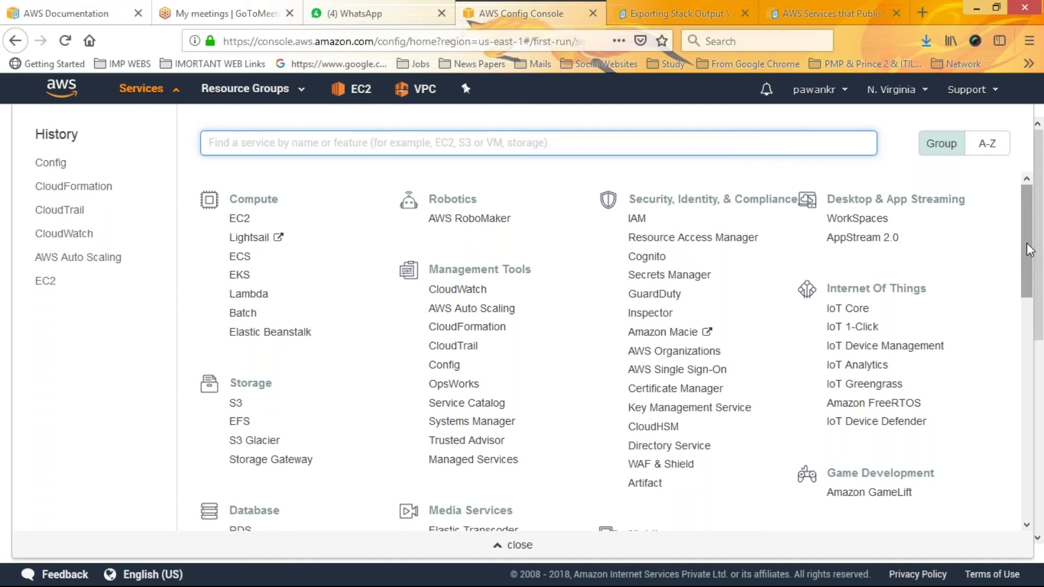
{"action": "left_click_drag", "start_coordinate": [1033, 269], "coordinate": [1038, 245]}
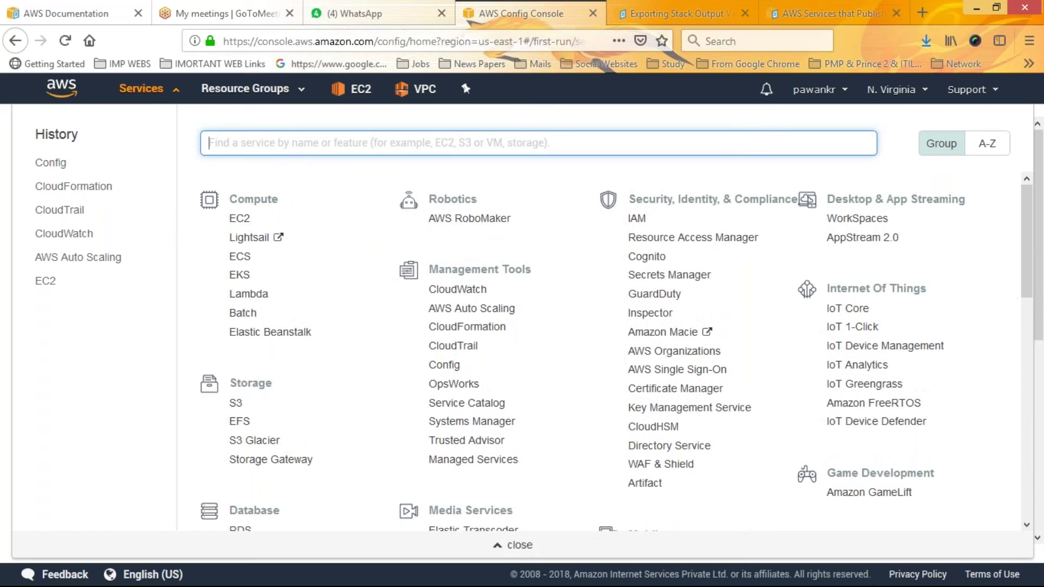